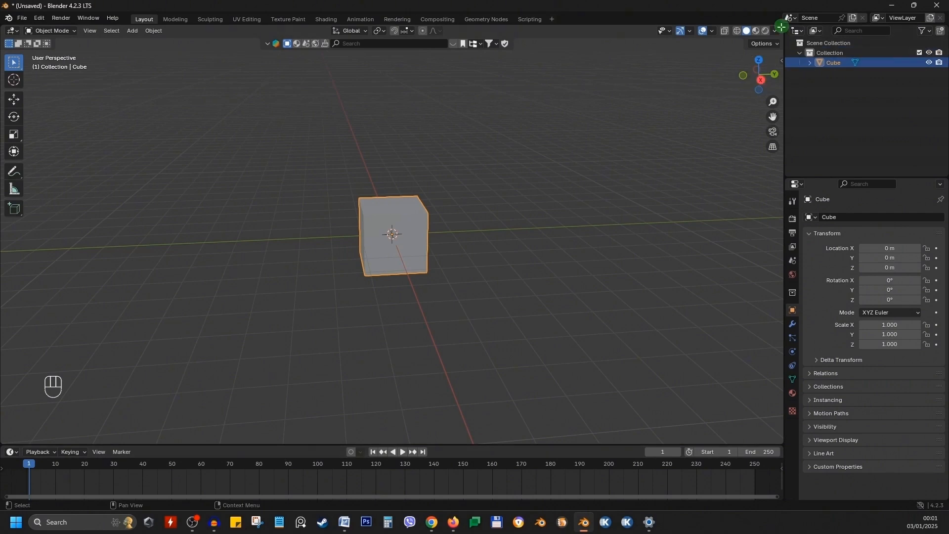
Split the 3D viewport vertically and turn the new area into a Shader Editor with its sidebar hidden.
{"action": "left_click_drag", "start_coordinate": [781, 26], "coordinate": [457, 129]}
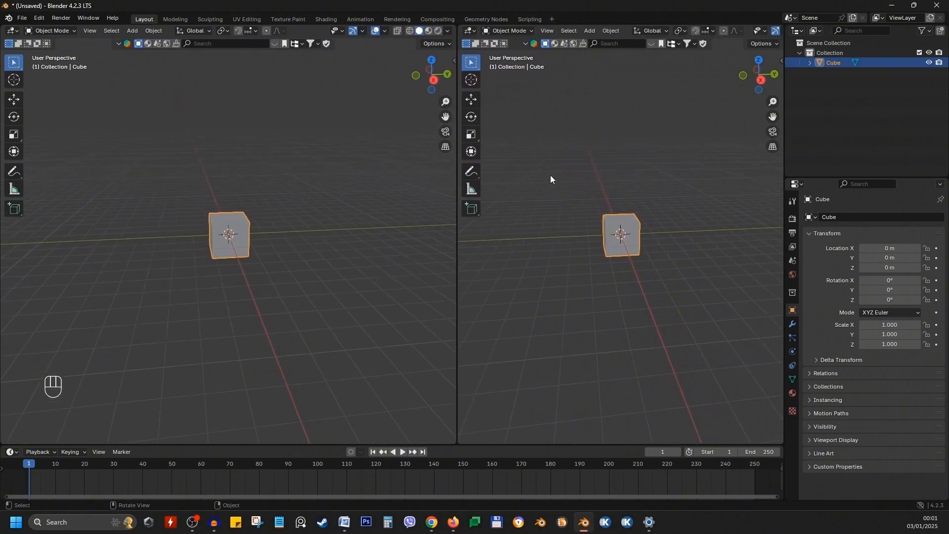
{"action": "left_click", "coordinate": [469, 32]}
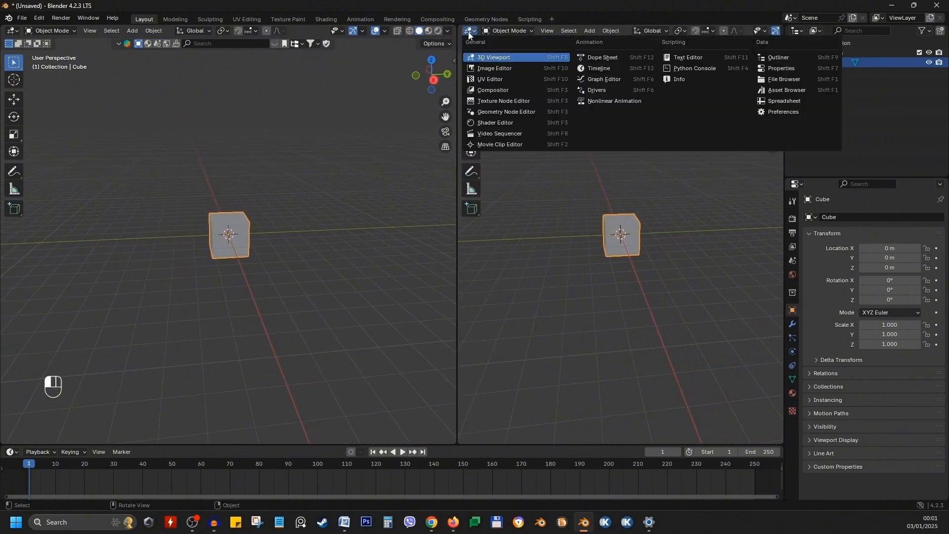
{"action": "left_click", "coordinate": [495, 123]}
{"action": "key", "text": "n"}
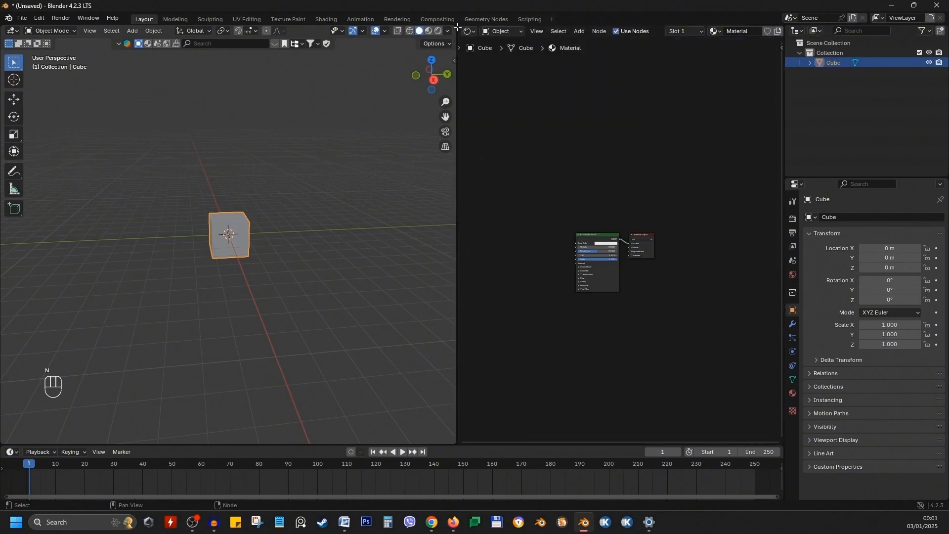
Split the Shader Editor horizontally and change its upper half to a UV Editor.
{"action": "left_click_drag", "start_coordinate": [457, 32], "coordinate": [463, 212]}
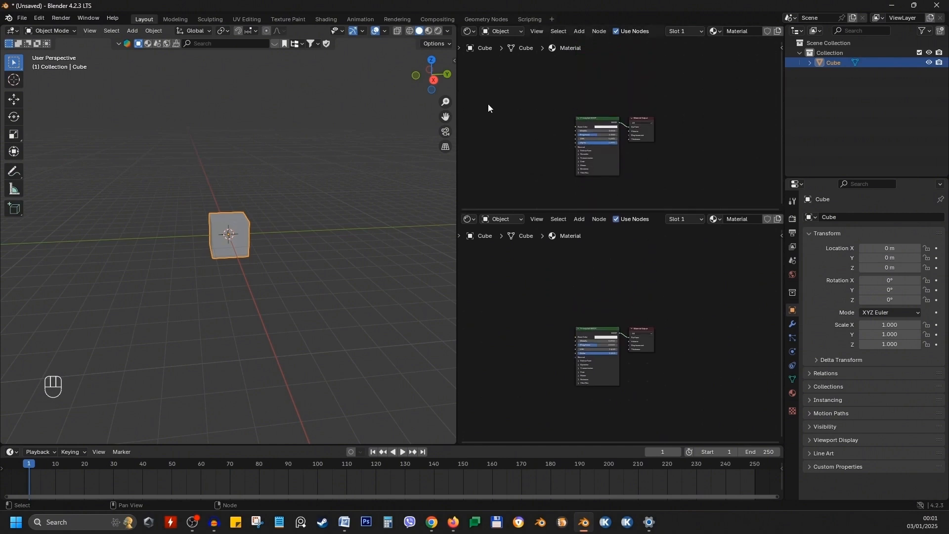
{"action": "left_click", "coordinate": [470, 32]}
{"action": "left_click", "coordinate": [484, 82]}
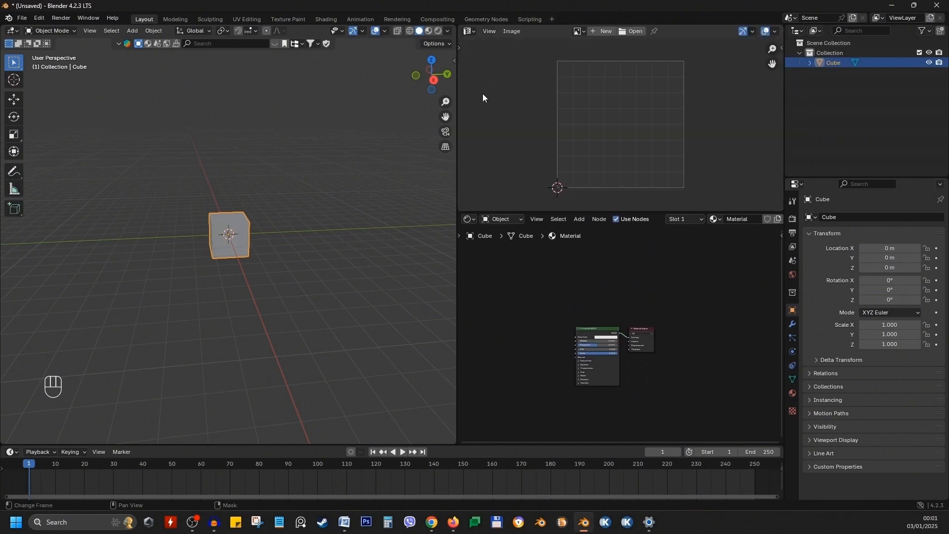
Narrow the UV and shader areas and merge them back into one full-size 3D viewport.
{"action": "left_click_drag", "start_coordinate": [458, 149], "coordinate": [668, 155]}
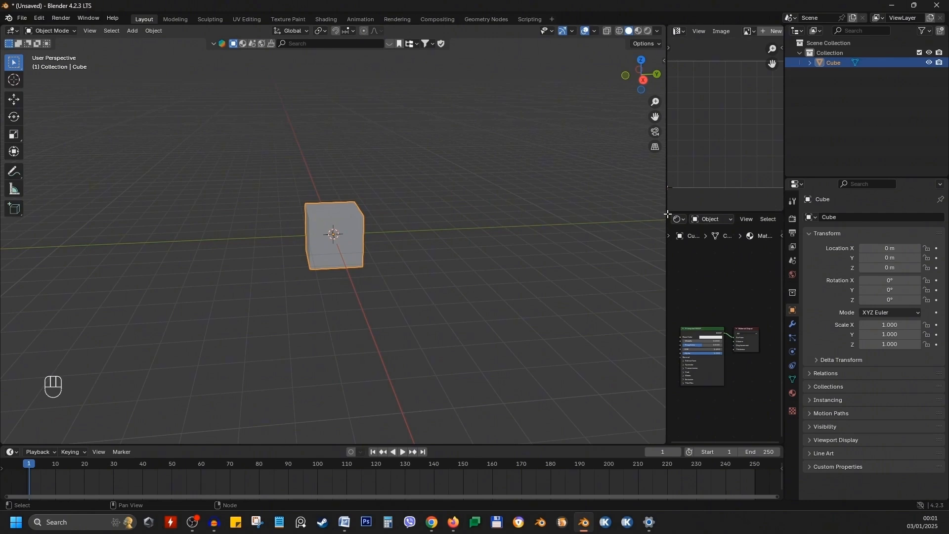
{"action": "left_click_drag", "start_coordinate": [669, 202], "coordinate": [671, 198]}
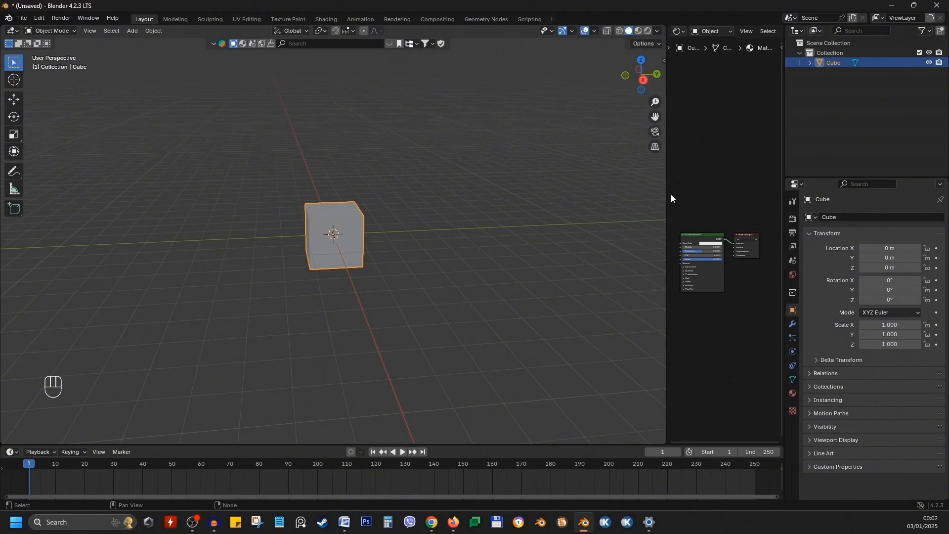
{"action": "left_click_drag", "start_coordinate": [662, 27], "coordinate": [717, 36]}
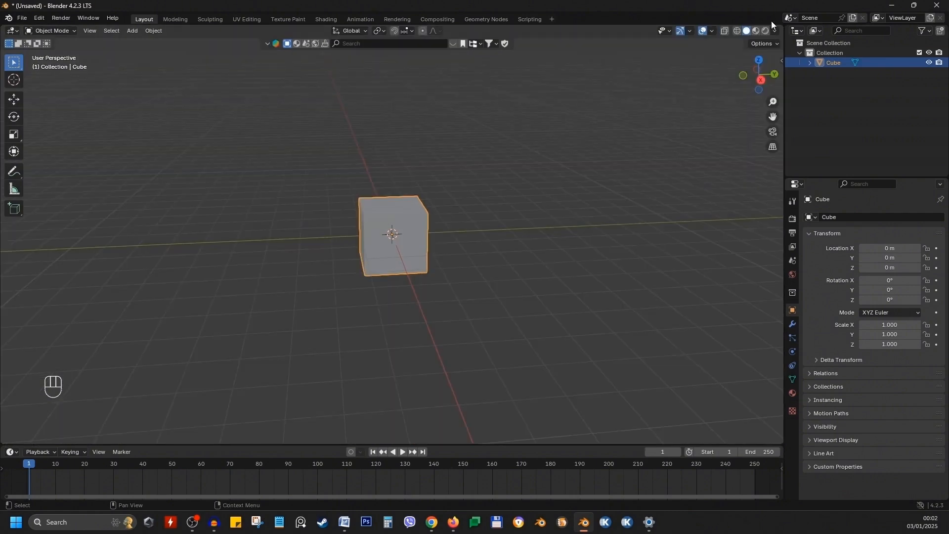
Split the 3D viewport into one large area and two small stacked ones, with the upper small area as a UV Editor.
{"action": "left_click_drag", "start_coordinate": [782, 28], "coordinate": [630, 223]}
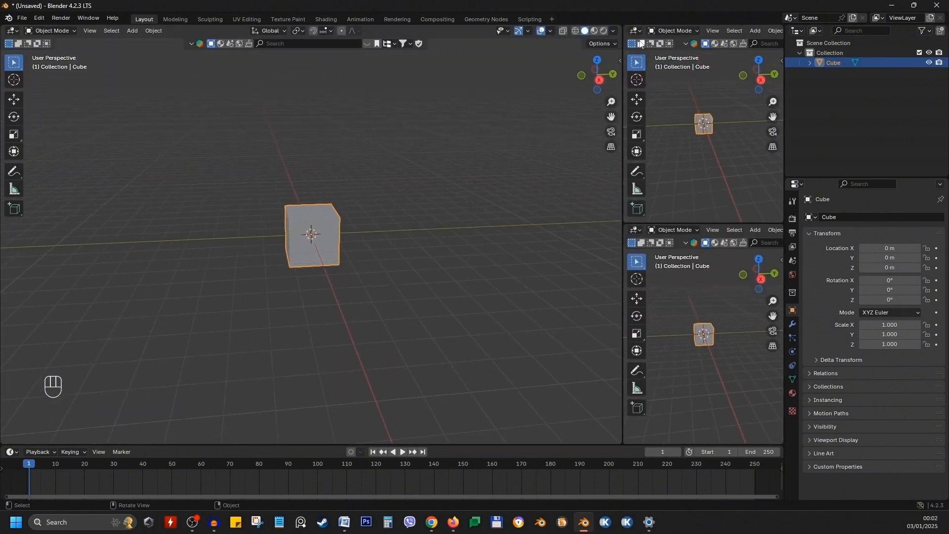
{"action": "left_click", "coordinate": [635, 31]}
{"action": "left_click", "coordinate": [296, 68]}
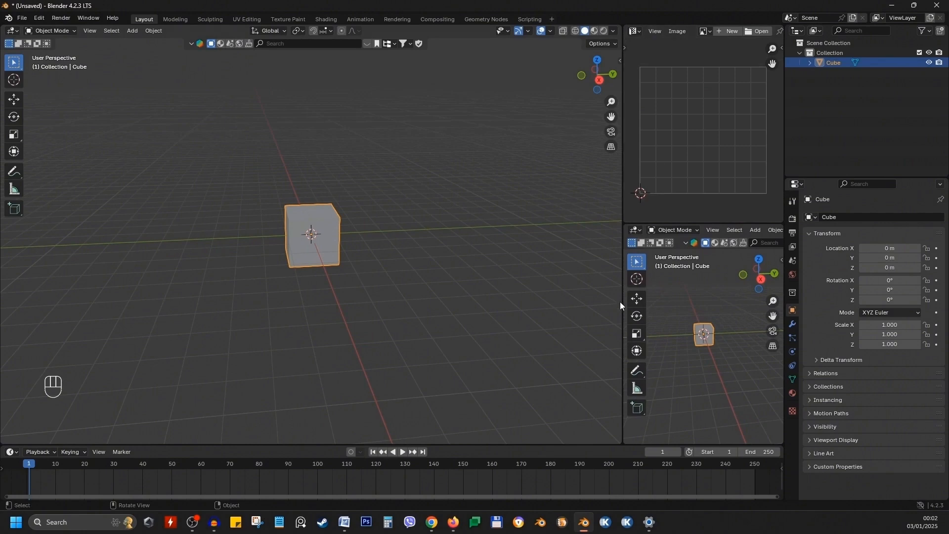
Change the lower small area to a Shader Editor without its sidebar, and narrow both small areas to widen the 3D viewport.
{"action": "left_click", "coordinate": [636, 232]}
{"action": "left_click", "coordinate": [296, 301]}
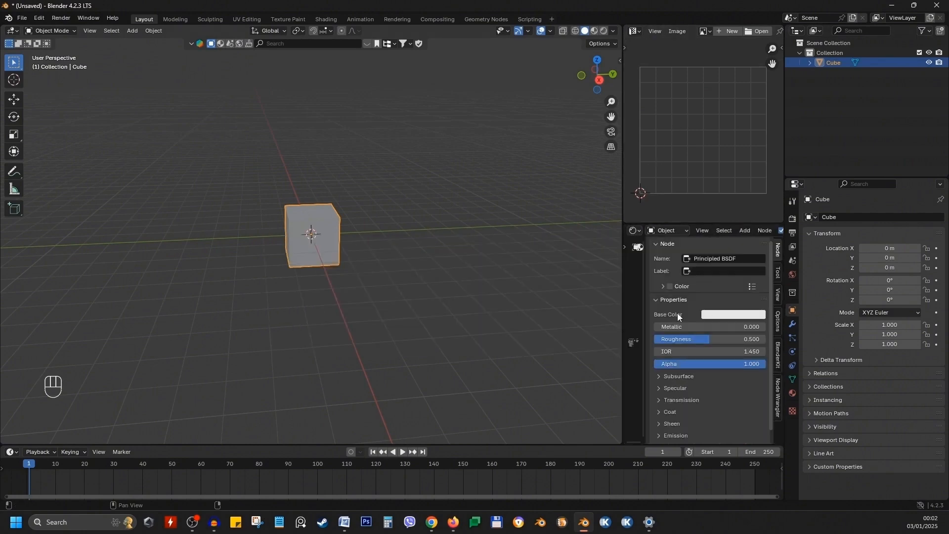
{"action": "key", "text": "n"}
{"action": "left_click_drag", "start_coordinate": [623, 257], "coordinate": [738, 223]}
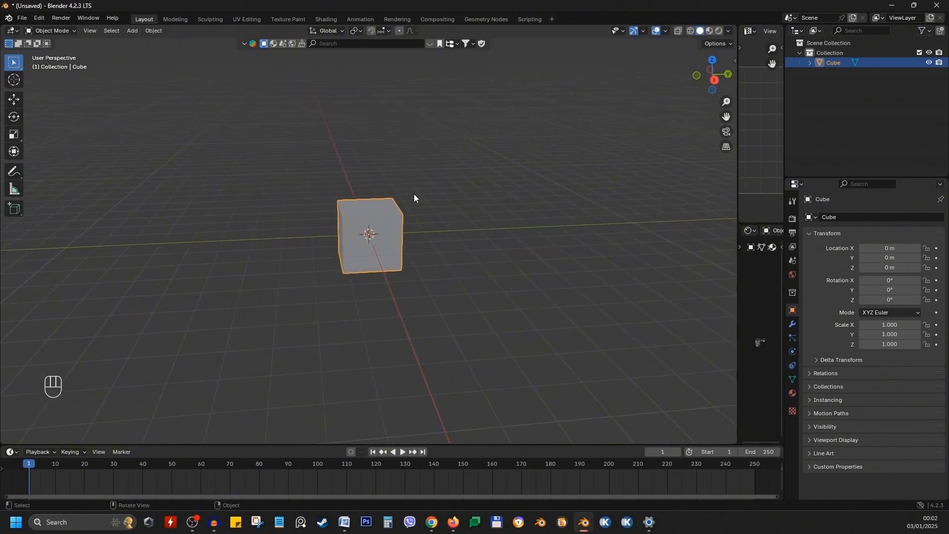
Delete the default cube from the scene.
{"action": "middle_click_drag", "start_coordinate": [414, 194], "coordinate": [359, 277]}
{"action": "scroll", "coordinate": [505, 319], "scroll_direction": "up", "scroll_amount": 2}
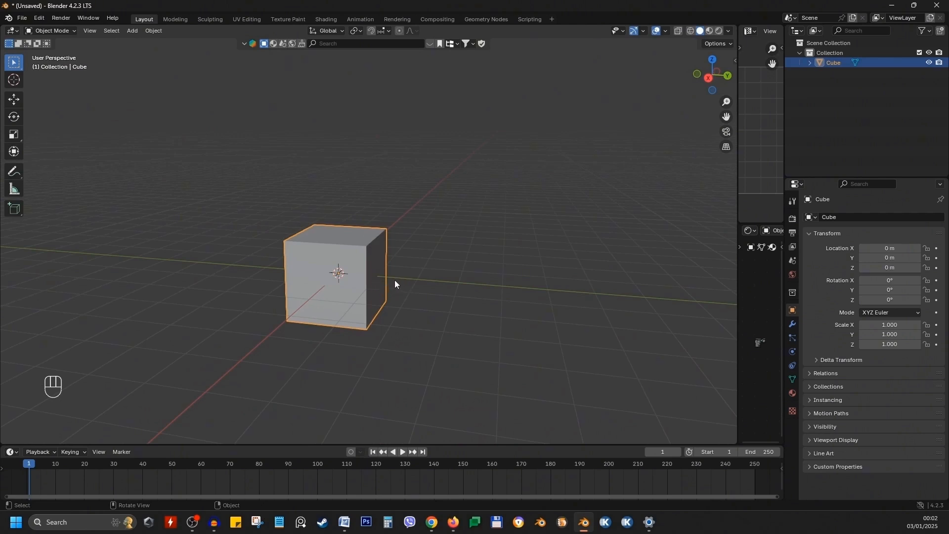
{"action": "key", "text": "x"}
{"action": "left_click", "coordinate": [366, 278]}
Add a UV sphere with 11 segments, 16 rings and a radius of 1.18 m.
{"action": "key", "text": "shift+a"}
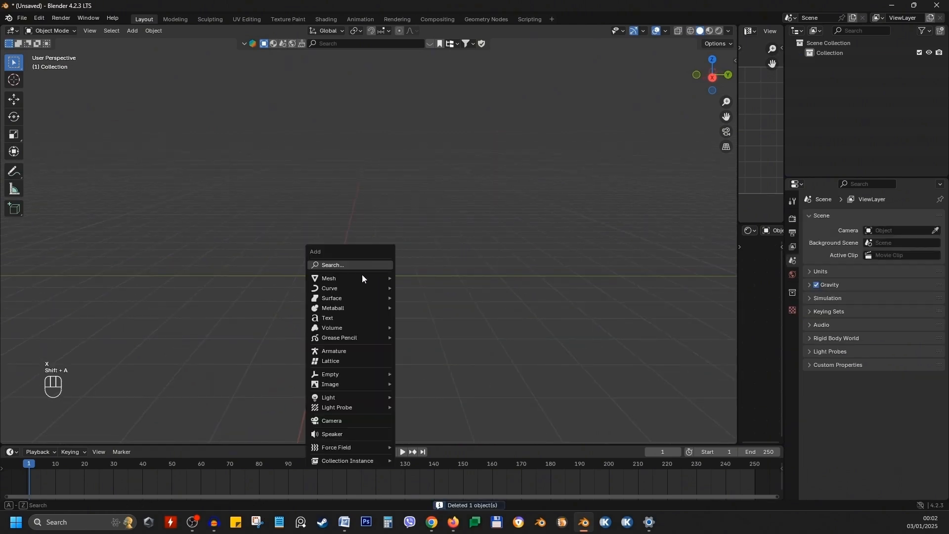
{"action": "mouse_move", "coordinate": [350, 277]}
{"action": "left_click", "coordinate": [433, 85]}
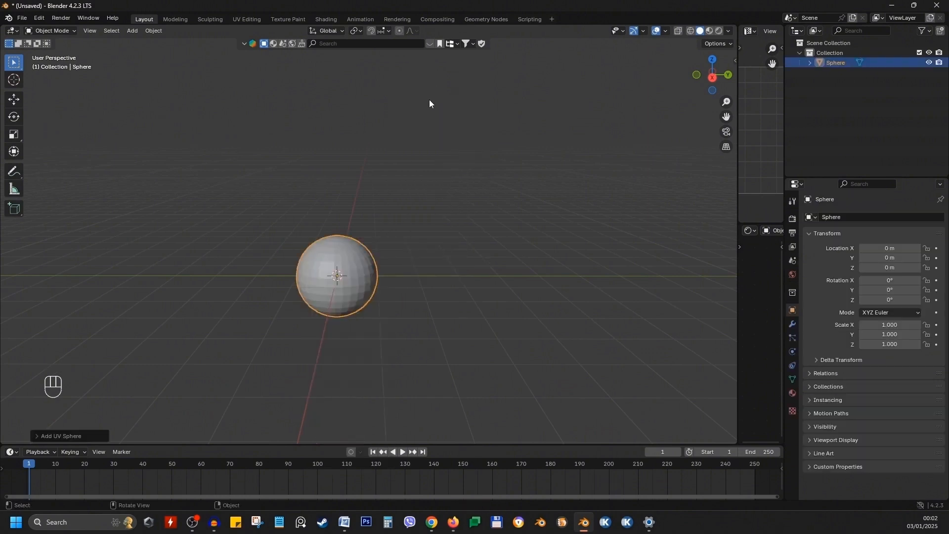
{"action": "left_click", "coordinate": [39, 437]}
{"action": "scroll", "coordinate": [322, 324], "scroll_direction": "up", "scroll_amount": 4}
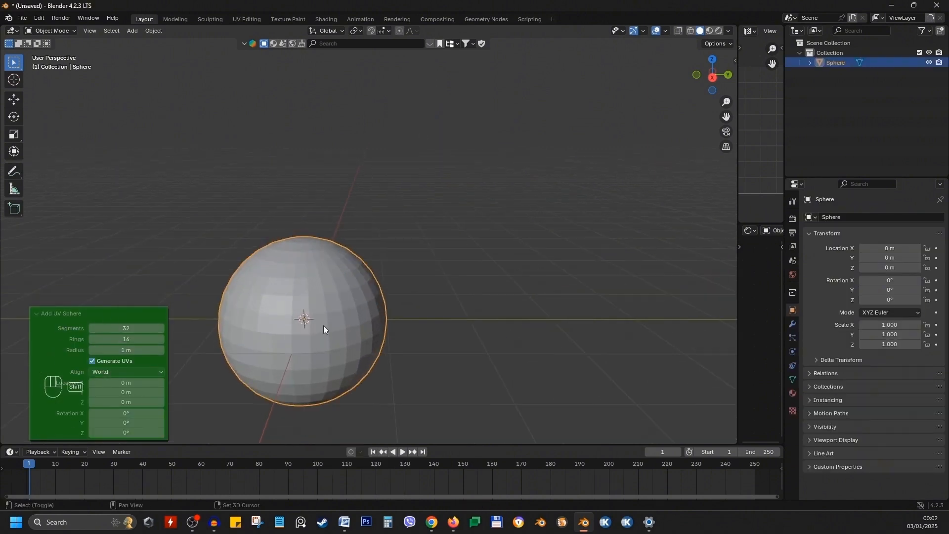
{"action": "middle_click_drag", "start_coordinate": [323, 325], "coordinate": [413, 236], "text": "shift"}
{"action": "scroll", "coordinate": [411, 237], "scroll_direction": "up", "scroll_amount": 1}
{"action": "middle_click_drag", "start_coordinate": [408, 239], "coordinate": [371, 249]}
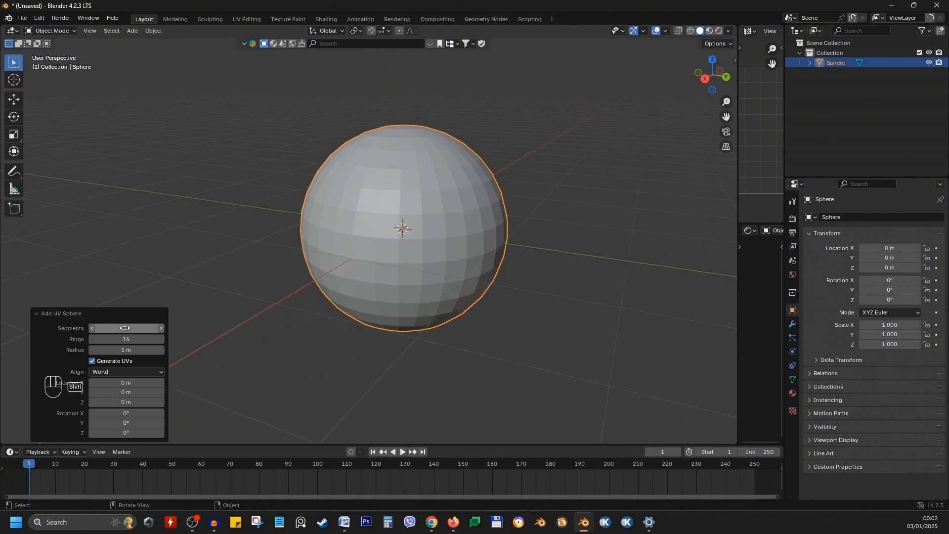
{"action": "left_click_drag", "start_coordinate": [125, 329], "coordinate": [225, 331]}
{"action": "left_click", "coordinate": [620, 262]}
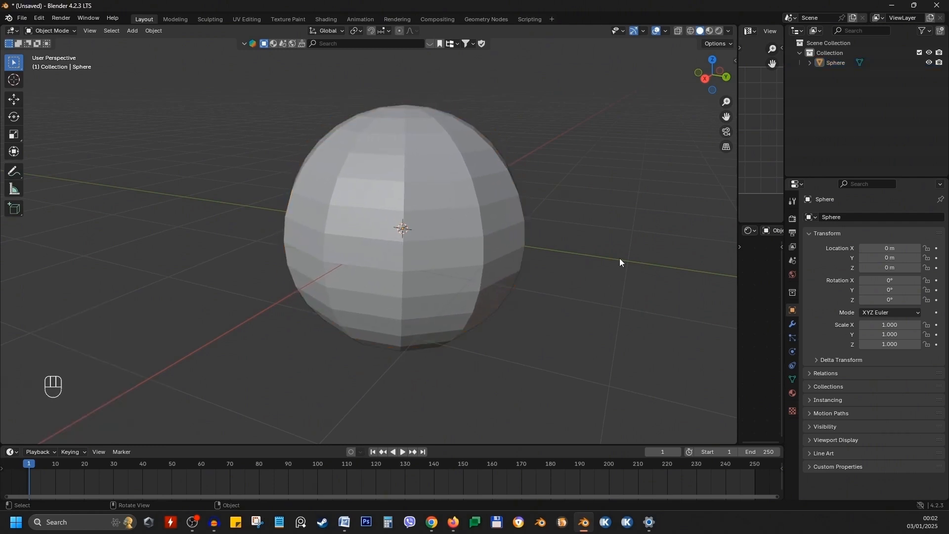
Select the low-segment sphere and examine its faceting from several angles and in Edit Mode.
{"action": "left_click", "coordinate": [473, 193]}
{"action": "middle_click_drag", "start_coordinate": [550, 247], "coordinate": [256, 212]}
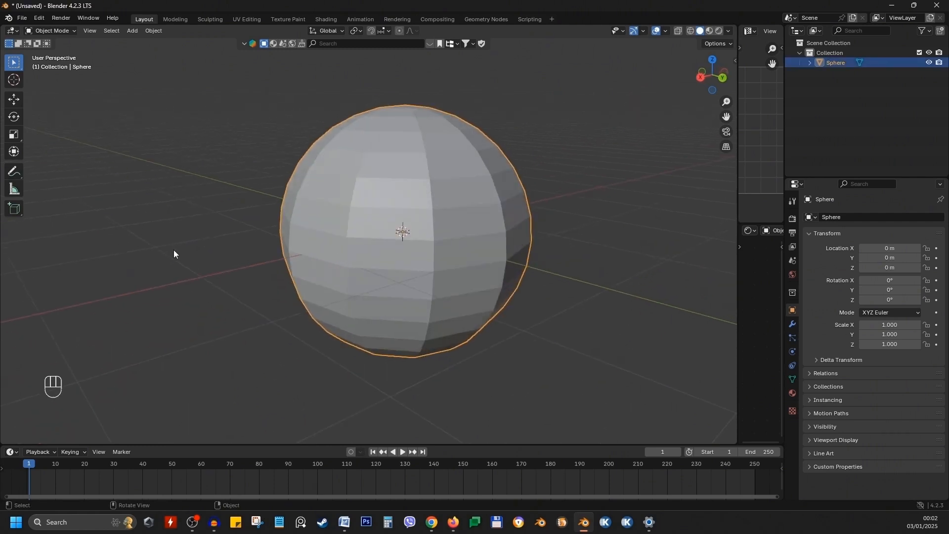
{"action": "middle_click_drag", "start_coordinate": [174, 253], "coordinate": [400, 194]}
{"action": "key", "text": "Tab"}
{"action": "scroll", "coordinate": [400, 194], "scroll_direction": "down", "scroll_amount": 3}
{"action": "scroll", "coordinate": [434, 242], "scroll_direction": "up", "scroll_amount": 3}
{"action": "key", "text": "Tab"}
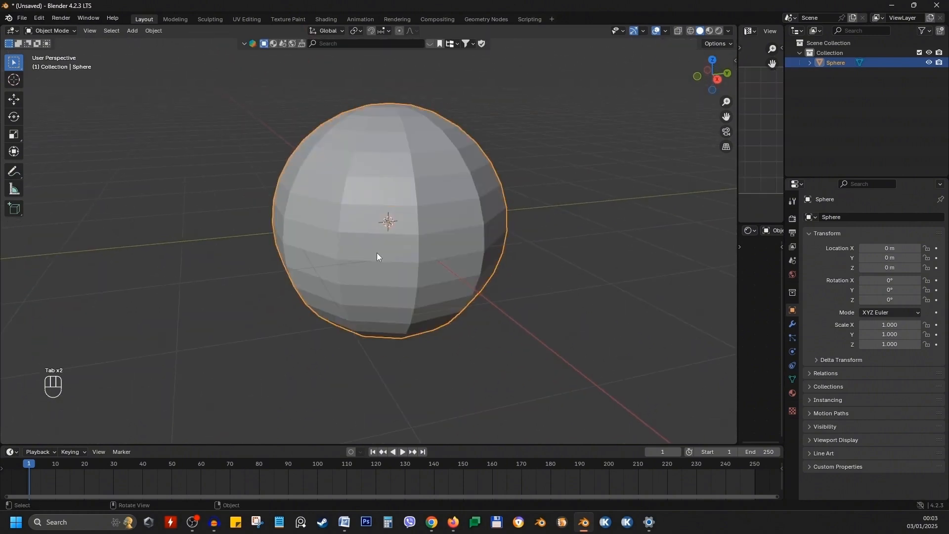
Replace the sphere with a new UV sphere of 45 segments, 24 rings, 1.18 m radius and a Z location of 0.13 m.
{"action": "key", "text": "x"}
{"action": "left_click", "coordinate": [453, 176]}
{"action": "key", "text": "shift+a"}
{"action": "mouse_move", "coordinate": [430, 197]}
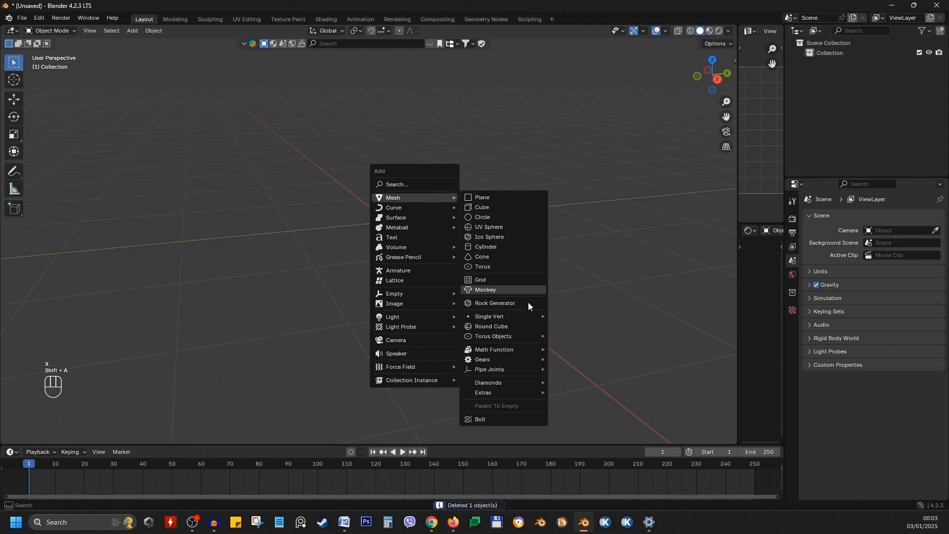
{"action": "left_click", "coordinate": [504, 227]}
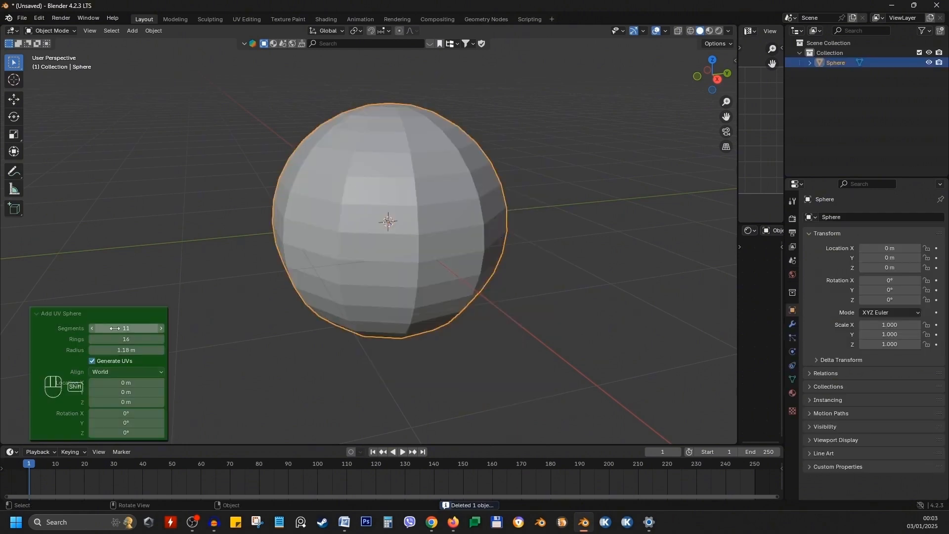
{"action": "mouse_move", "coordinate": [126, 328]}
{"action": "left_mouse_down"}
{"action": "mouse_move", "coordinate": [143, 319]}
{"action": "mouse_move", "coordinate": [141, 339]}
{"action": "left_mouse_up"}
{"action": "left_click_drag", "start_coordinate": [126, 402], "coordinate": [153, 401], "text": "shift"}
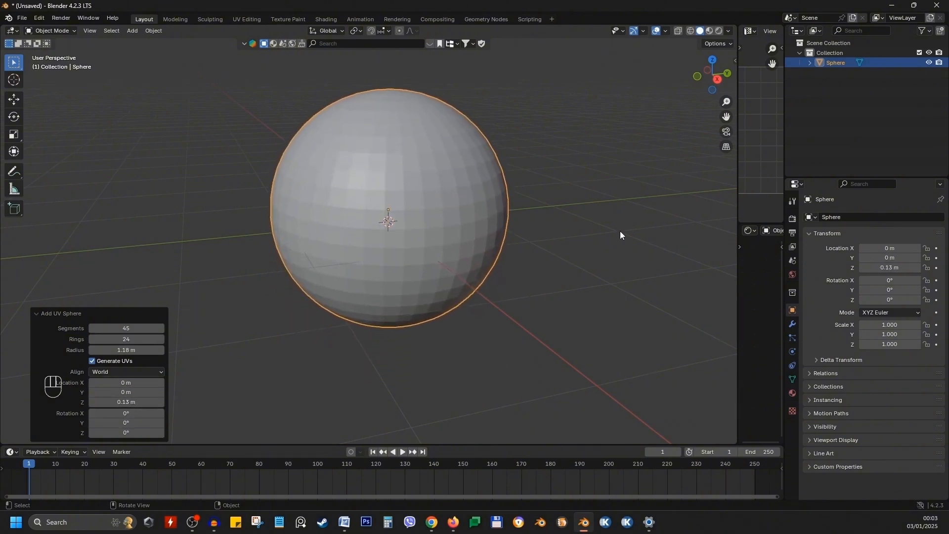
{"action": "left_click", "coordinate": [617, 237]}
Duplicate the sphere and move the copy about 3.18 m along the Y axis.
{"action": "middle_click_drag", "start_coordinate": [616, 237], "coordinate": [491, 272]}
{"action": "left_click", "coordinate": [449, 200]}
{"action": "scroll", "coordinate": [523, 303], "scroll_direction": "down", "scroll_amount": 3}
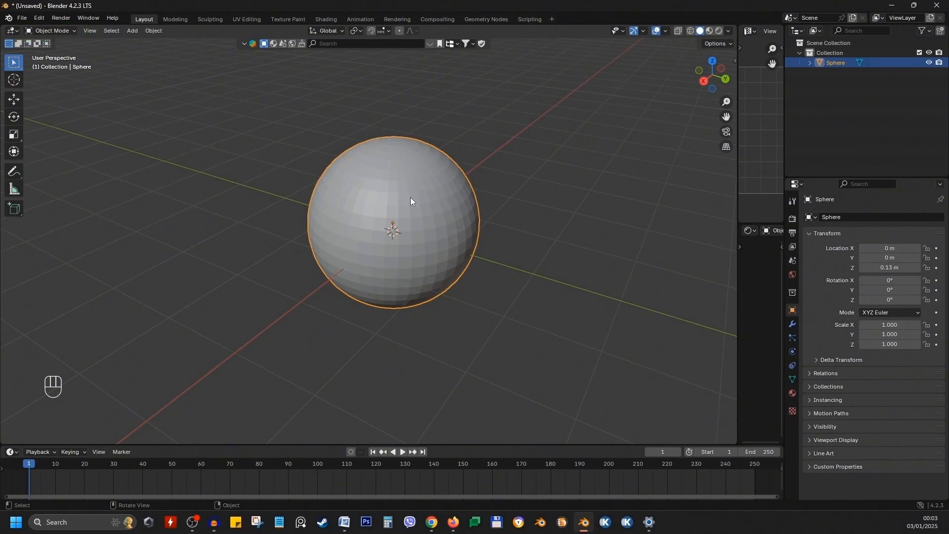
{"action": "middle_click_drag", "start_coordinate": [561, 264], "coordinate": [461, 250]}
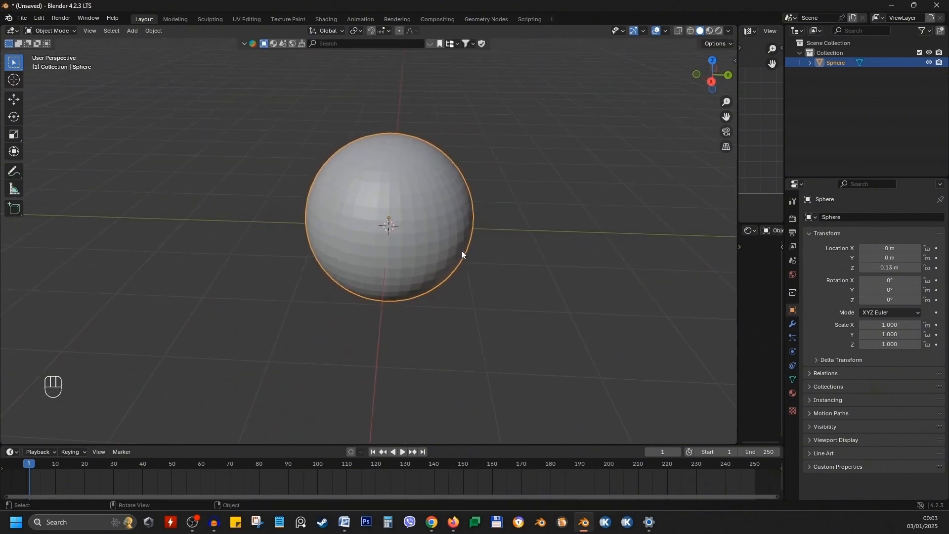
{"action": "key", "text": "shift+d"}
{"action": "right_click", "coordinate": [435, 229]}
{"action": "key", "text": "g"}
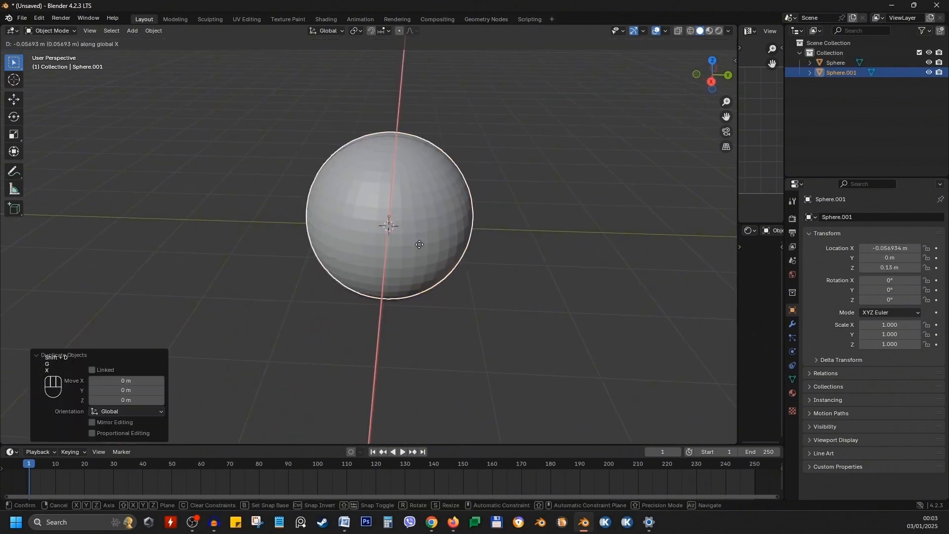
{"action": "key", "text": "y"}
{"action": "left_click", "coordinate": [639, 259]}
{"action": "middle_click_drag", "start_coordinate": [639, 259], "coordinate": [392, 263], "text": "shift"}
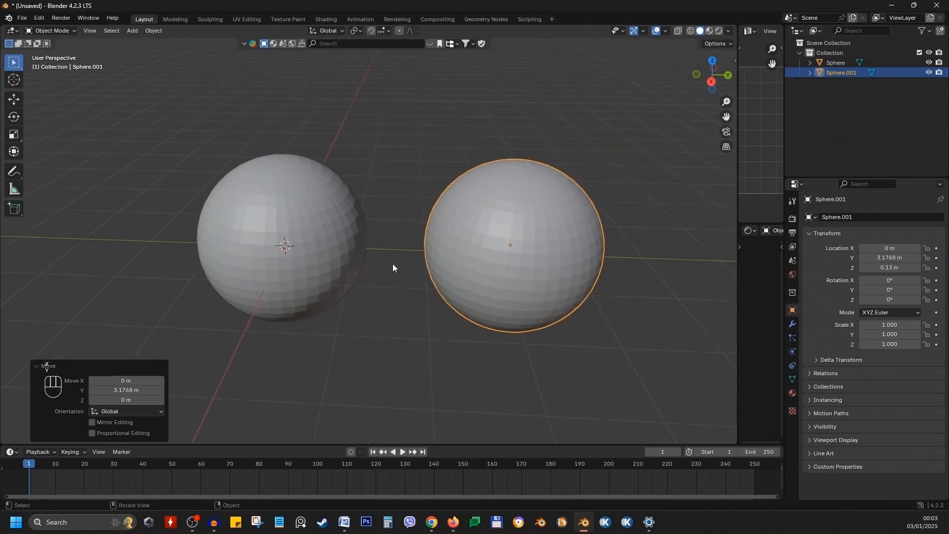
{"action": "left_click", "coordinate": [393, 263]}
{"action": "key", "text": "g"}
{"action": "key", "text": "g"}
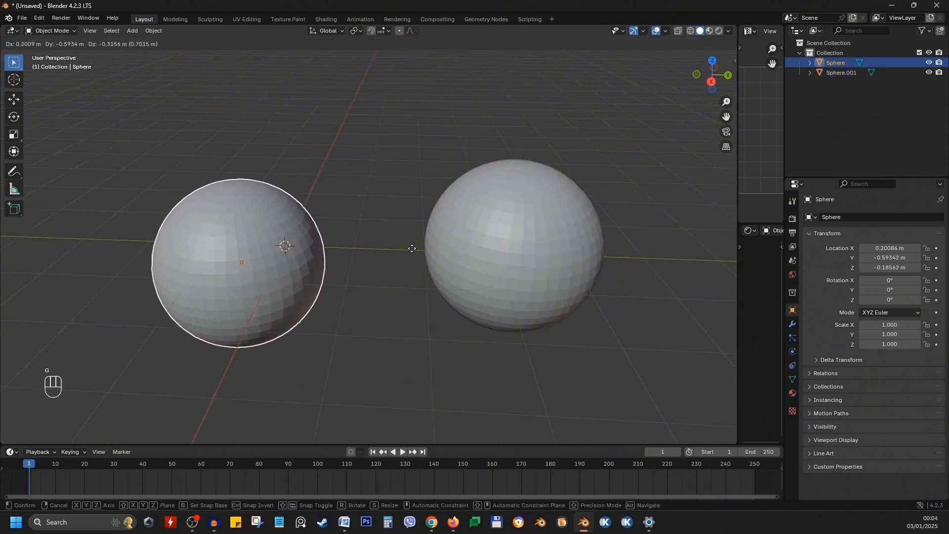
{"action": "key", "text": "x"}
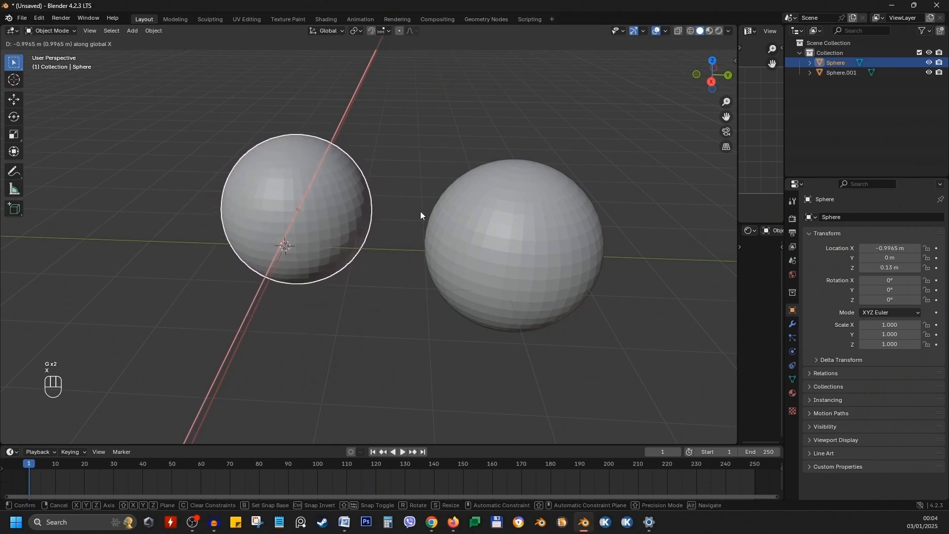
{"action": "right_click", "coordinate": [435, 215]}
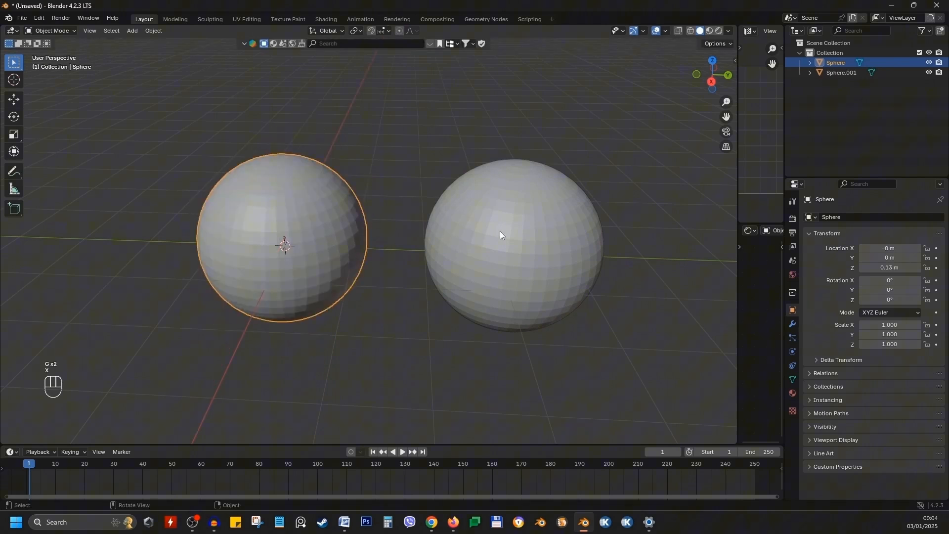
{"action": "left_click", "coordinate": [461, 215]}
{"action": "left_click", "coordinate": [345, 226]}
Enter Edit Mode on the copied sphere and select only the horizontal edge loop around its equator.
{"action": "left_click", "coordinate": [506, 223]}
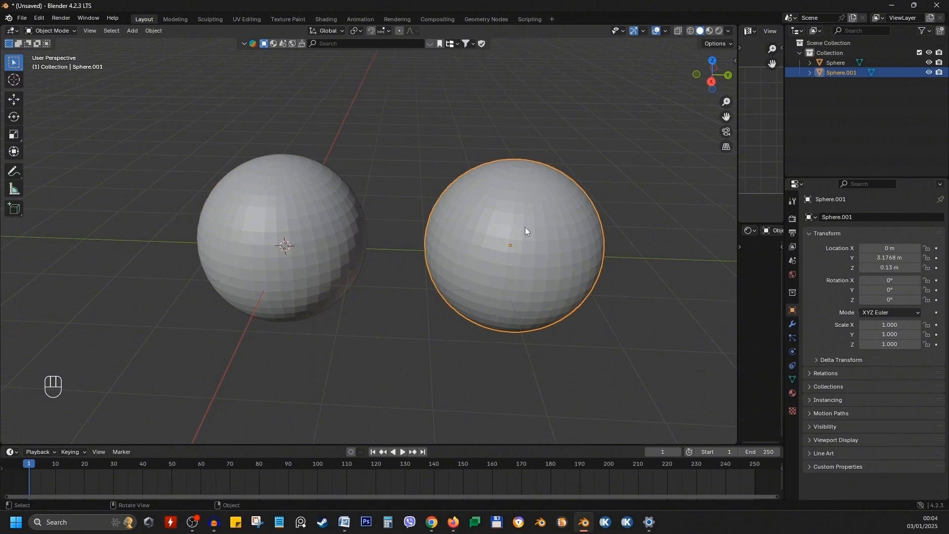
{"action": "key", "text": "Tab"}
{"action": "middle_click_drag", "start_coordinate": [521, 227], "coordinate": [471, 218], "text": "shift"}
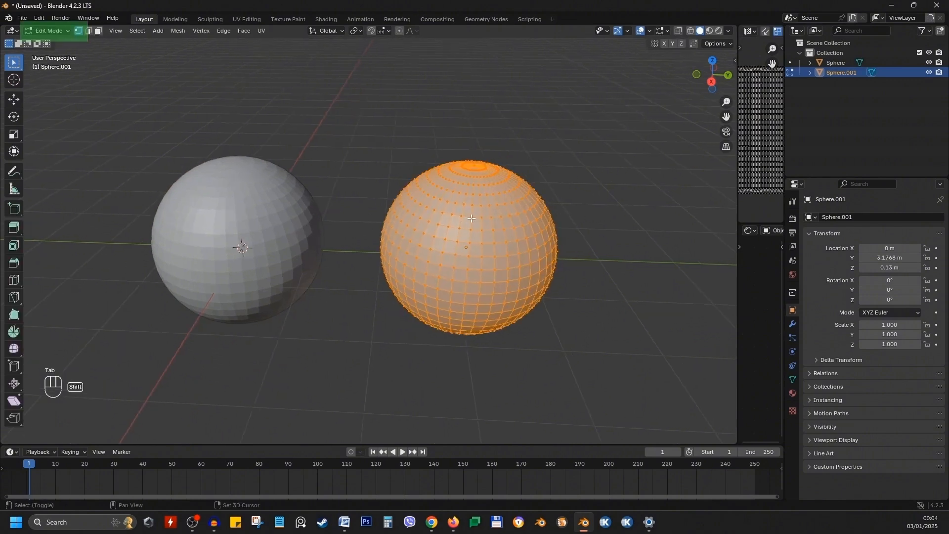
{"action": "key", "text": "a"}
{"action": "key", "text": "a"}
{"action": "left_click", "coordinate": [576, 258], "text": "alt"}
Scale the selected equatorial edge loop inward to form a groove around the copied sphere, and return to Object Mode.
{"action": "key", "text": "s"}
{"action": "key", "text": "z"}
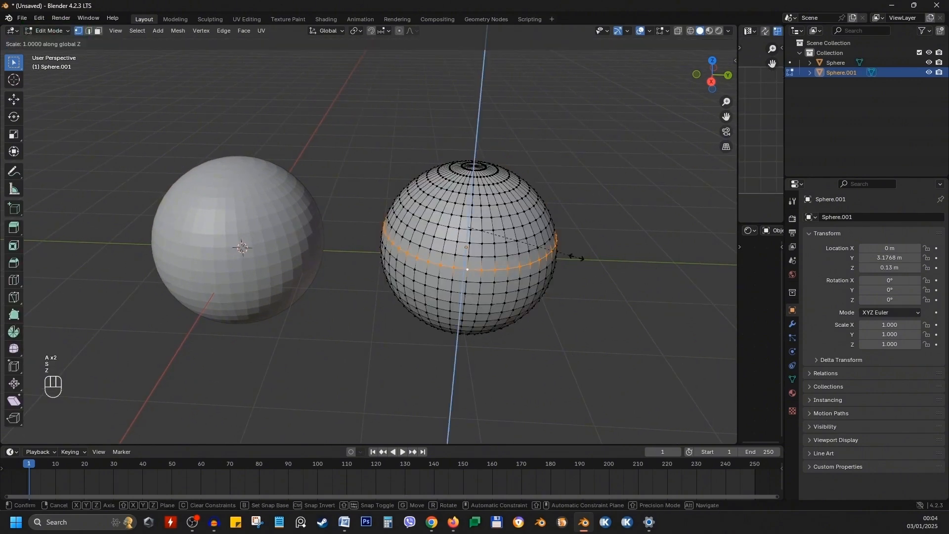
{"action": "left_click", "coordinate": [609, 255]}
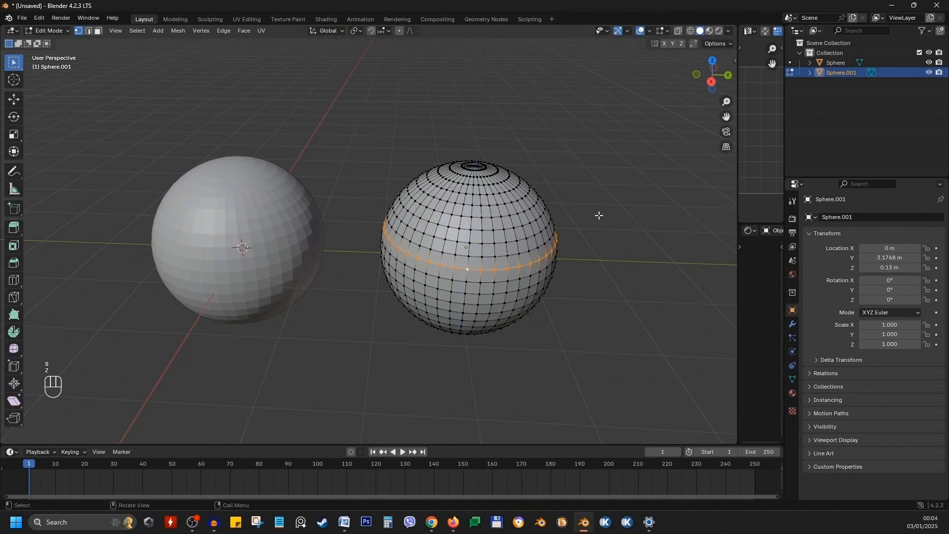
{"action": "key", "text": "s"}
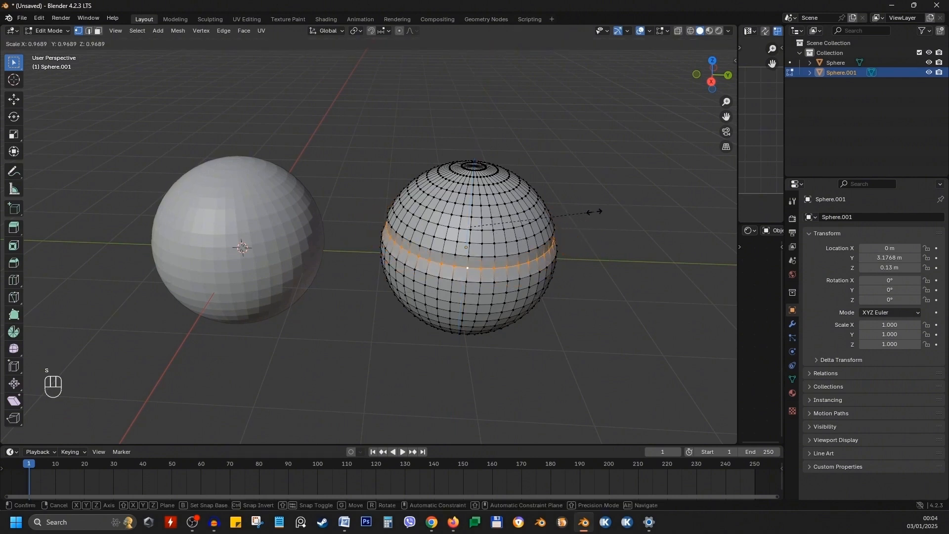
{"action": "left_click", "coordinate": [598, 212]}
{"action": "key", "text": "Tab"}
{"action": "middle_click_drag", "start_coordinate": [538, 229], "coordinate": [494, 254]}
{"action": "key", "text": "g"}
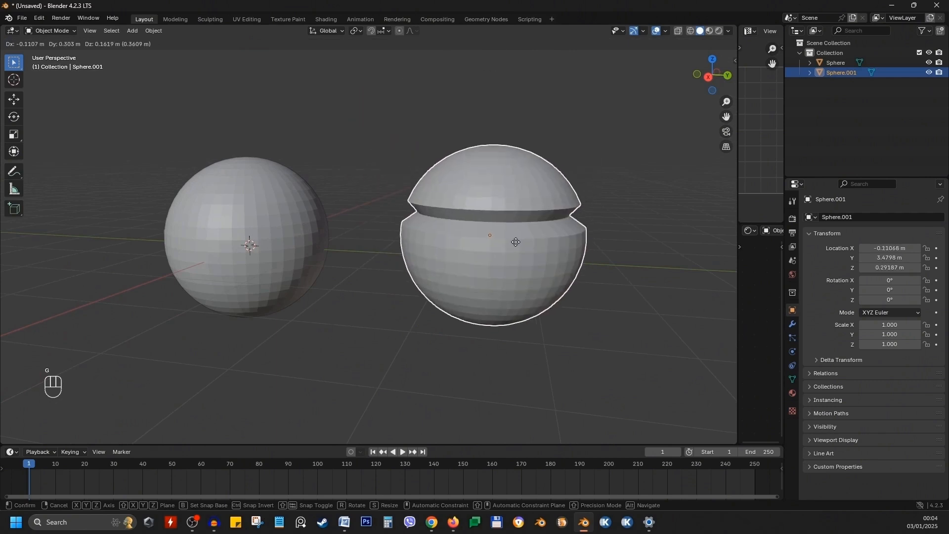
{"action": "right_click", "coordinate": [494, 254]}
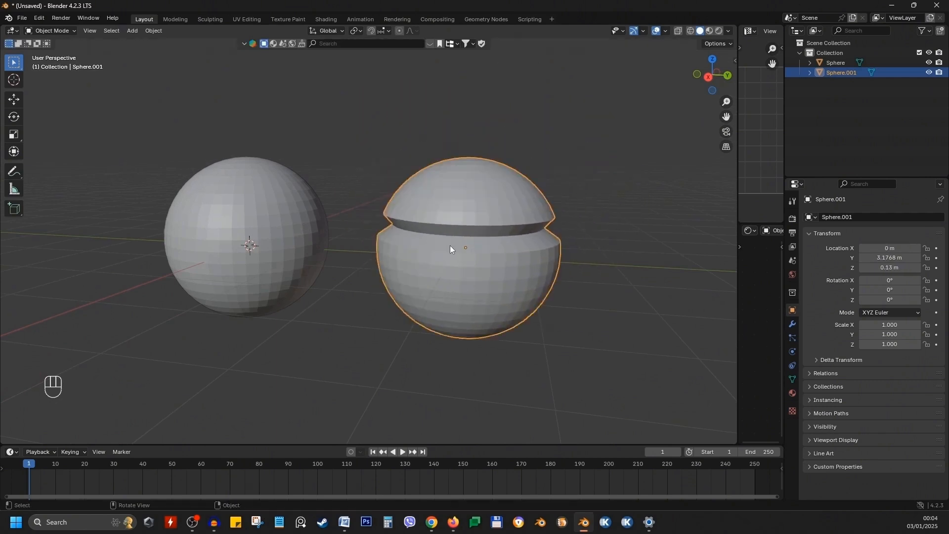
{"action": "middle_click_drag", "start_coordinate": [443, 240], "coordinate": [442, 207]}
{"action": "key", "text": "s"}
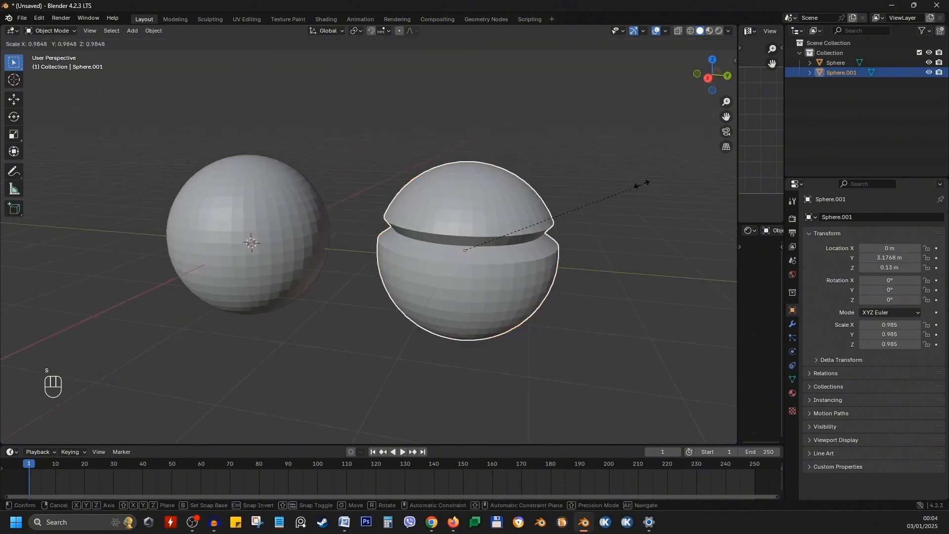
{"action": "key", "text": "z"}
{"action": "right_click", "coordinate": [612, 219]}
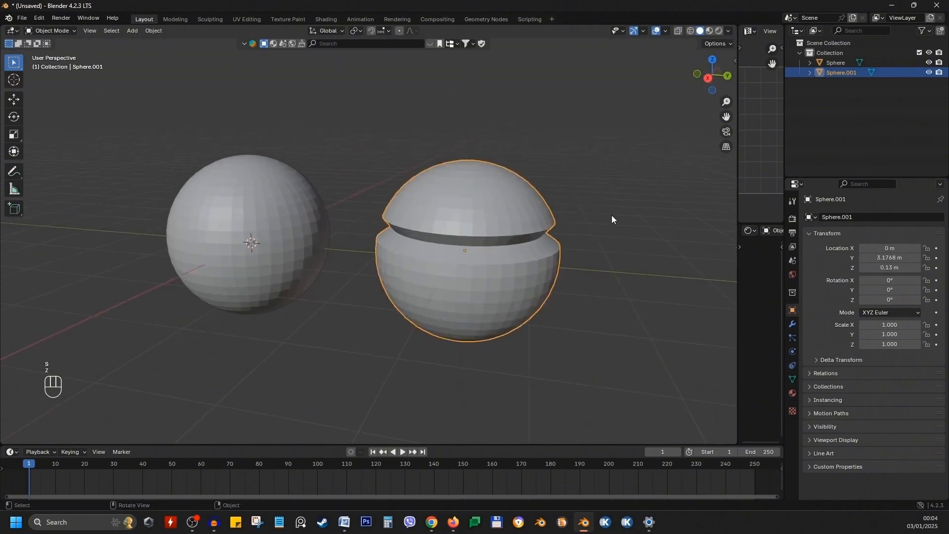
Scale a horizontal edge loop on the upper part of the grooved sphere inward in Edit Mode to form a second groove.
{"action": "key", "text": "Tab"}
{"action": "key", "text": "a"}
{"action": "key", "text": "a"}
{"action": "left_click", "coordinate": [608, 213], "text": "alt"}
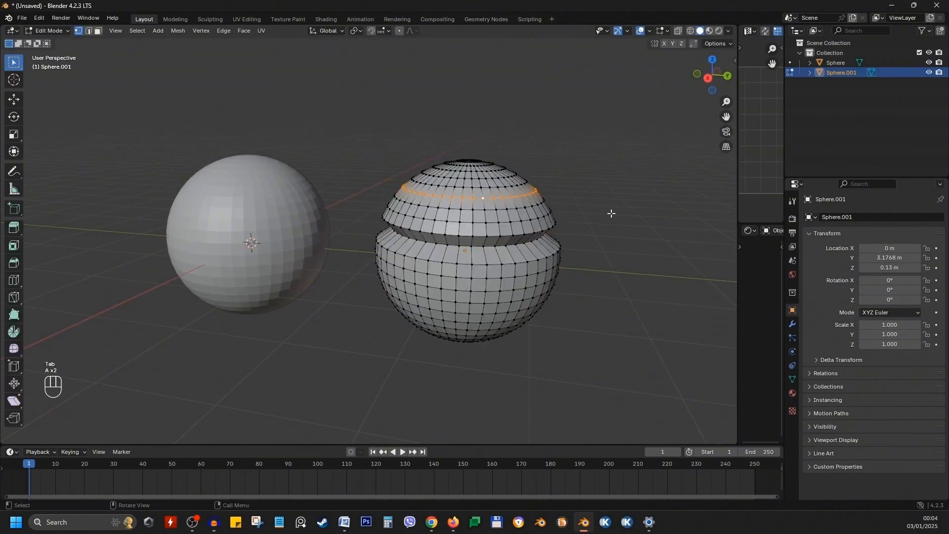
{"action": "key", "text": "s"}
{"action": "left_click", "coordinate": [574, 212]}
{"action": "key", "text": "Tab"}
{"action": "middle_click_drag", "start_coordinate": [478, 231], "coordinate": [490, 229]}
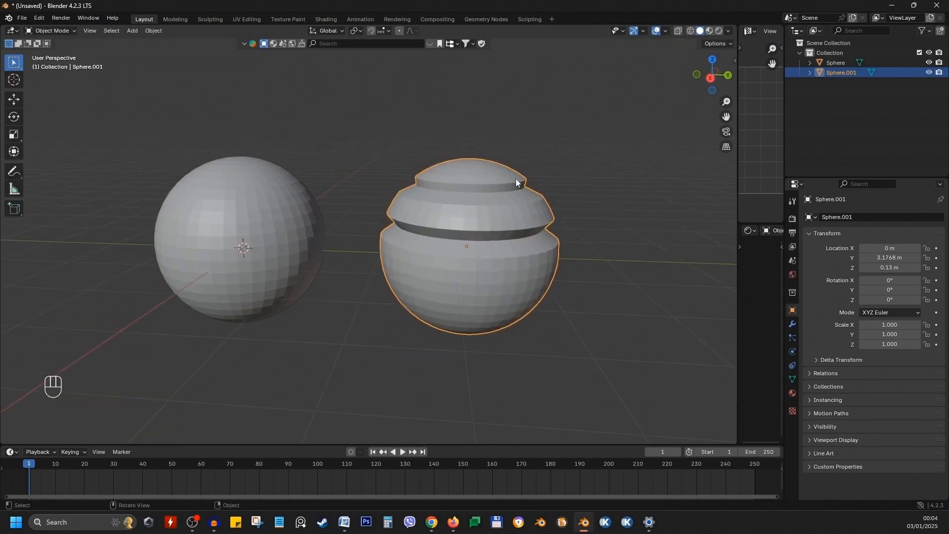
Display the object's transform and dimension values beside the viewport and select the original smooth sphere.
{"action": "key", "text": "n"}
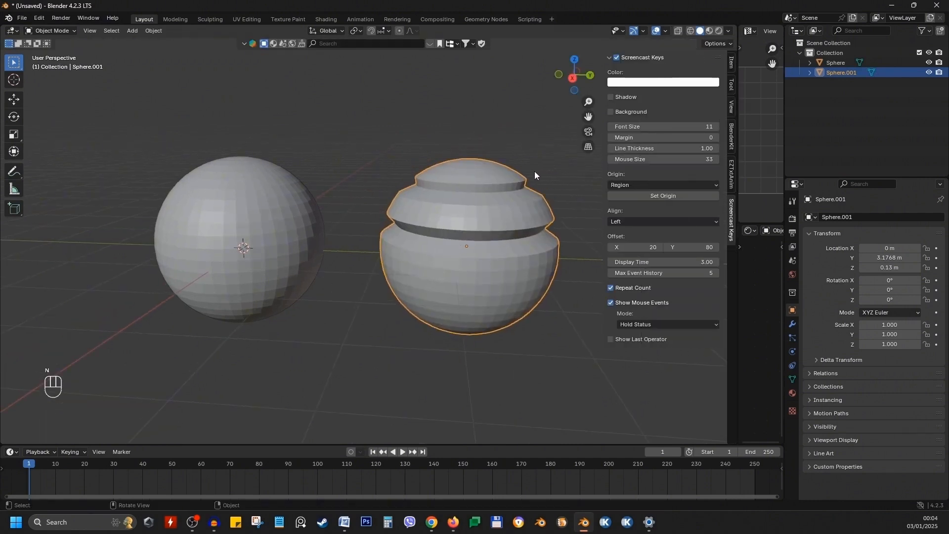
{"action": "left_click", "coordinate": [730, 63]}
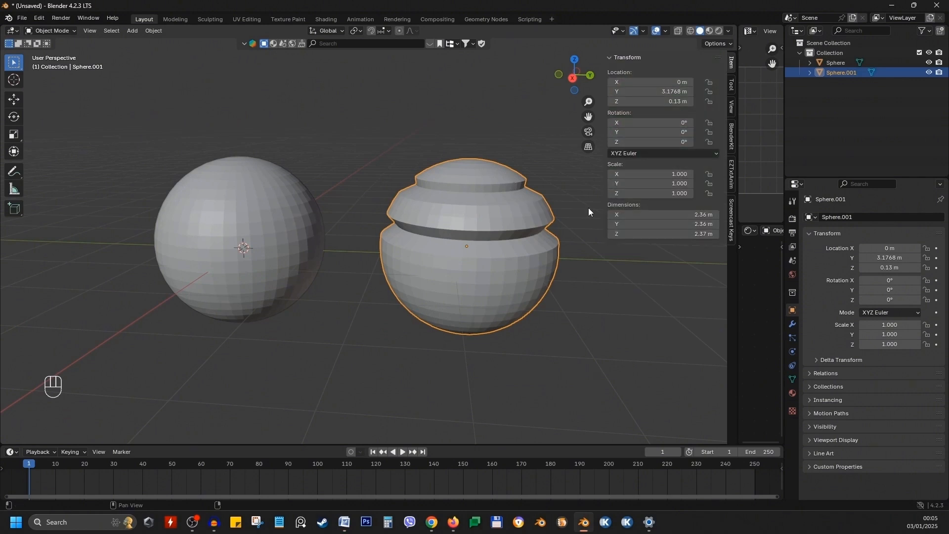
{"action": "left_click", "coordinate": [266, 209]}
{"action": "middle_click_drag", "start_coordinate": [266, 214], "coordinate": [328, 197], "text": "shift"}
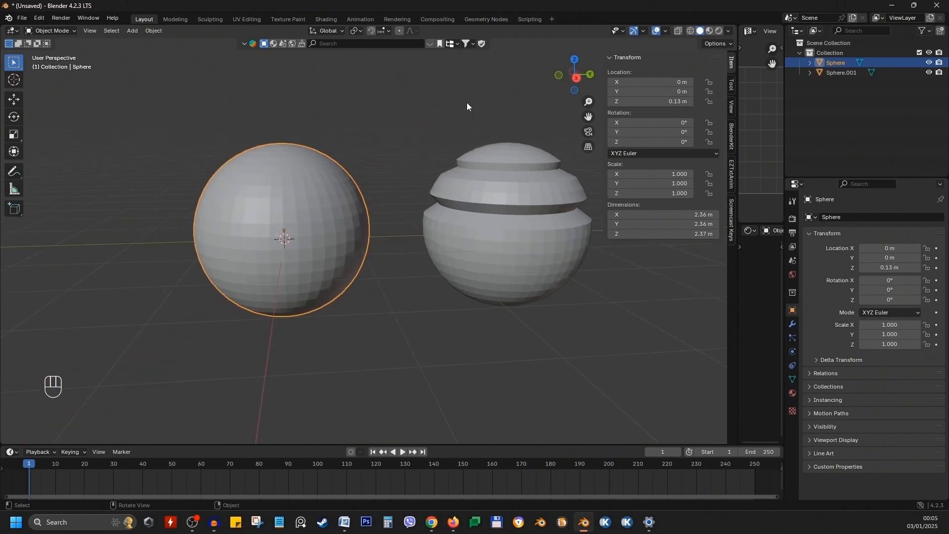
Scale the original sphere's whole mesh down to about 0.452 in Edit Mode and return to Object Mode.
{"action": "key", "text": "s"}
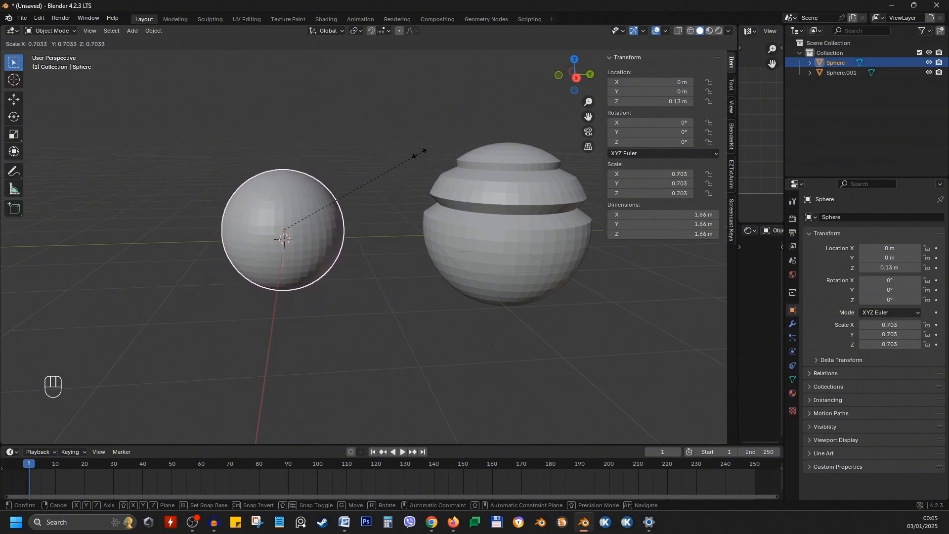
{"action": "right_click", "coordinate": [346, 191]}
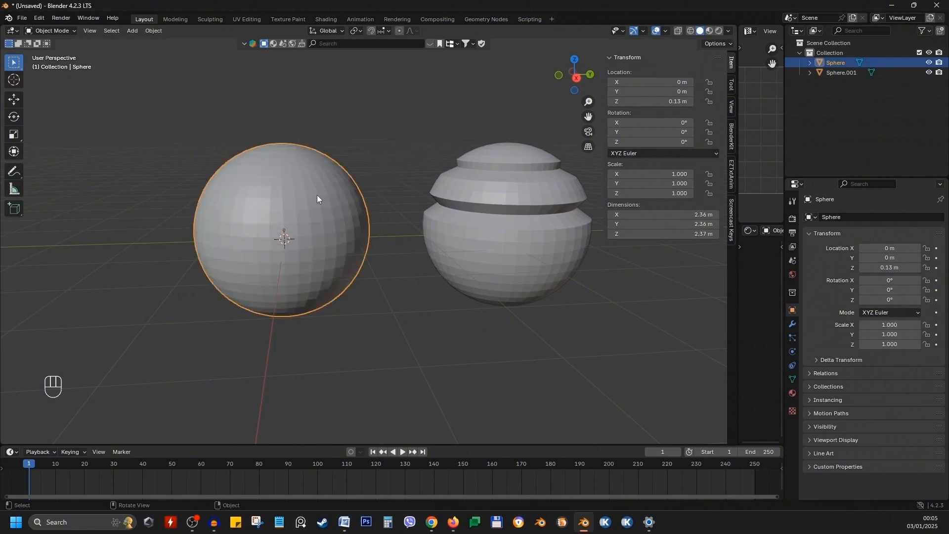
{"action": "key", "text": "Tab"}
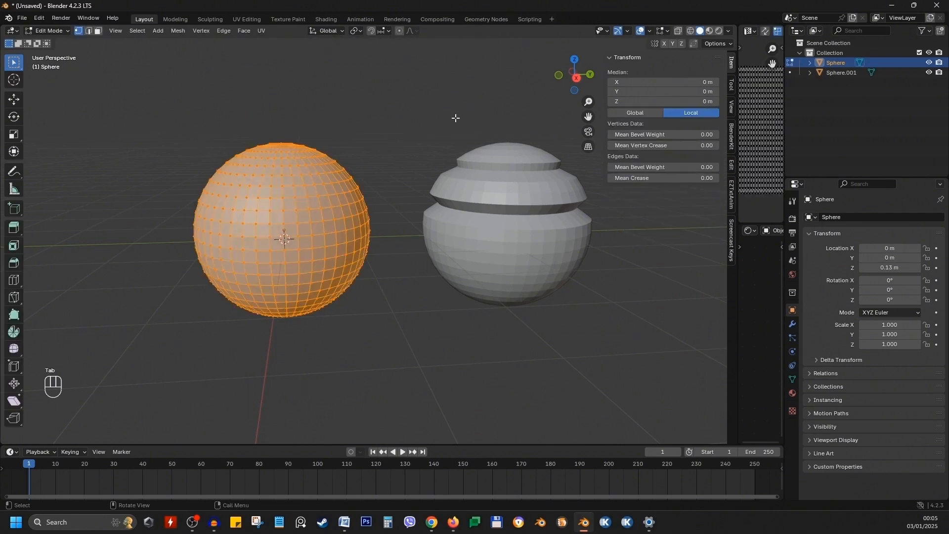
{"action": "key", "text": "s"}
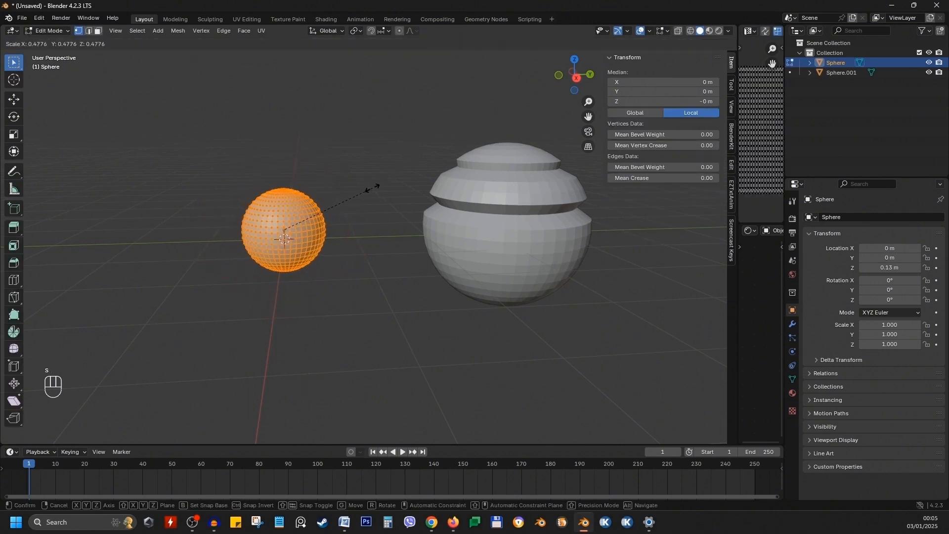
{"action": "left_click", "coordinate": [368, 192]}
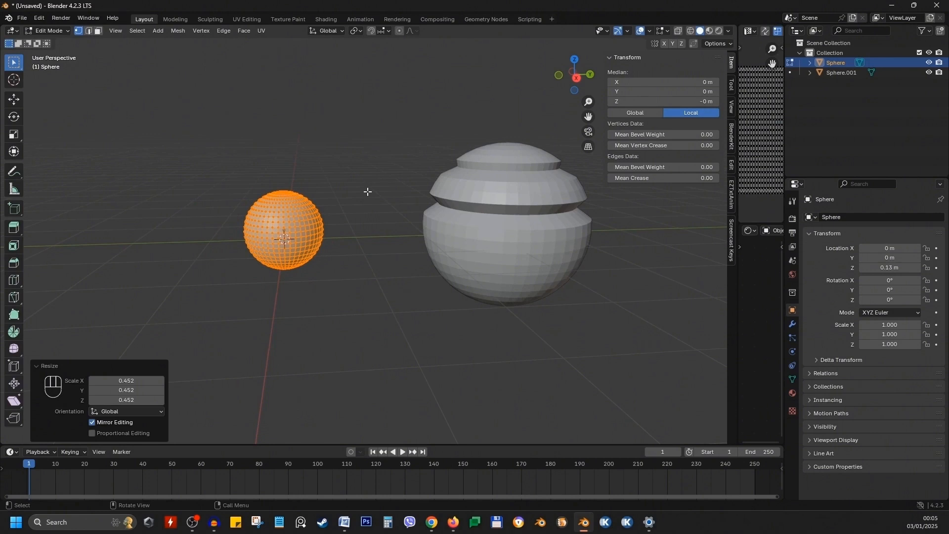
{"action": "key", "text": "Tab"}
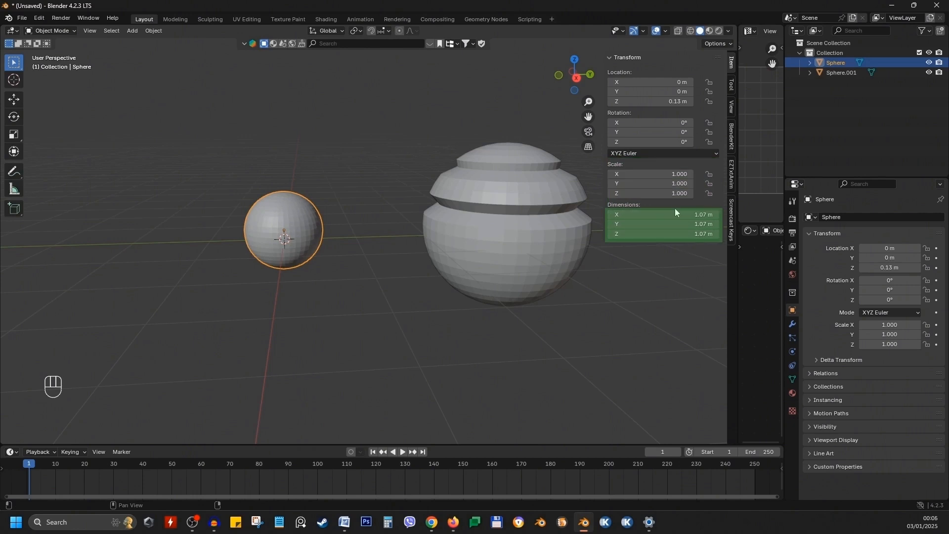
Scale the original sphere's whole mesh up by about 2.18 in Edit Mode and return to Object Mode.
{"action": "key", "text": "Tab"}
{"action": "key", "text": "s"}
{"action": "left_click", "coordinate": [496, 202]}
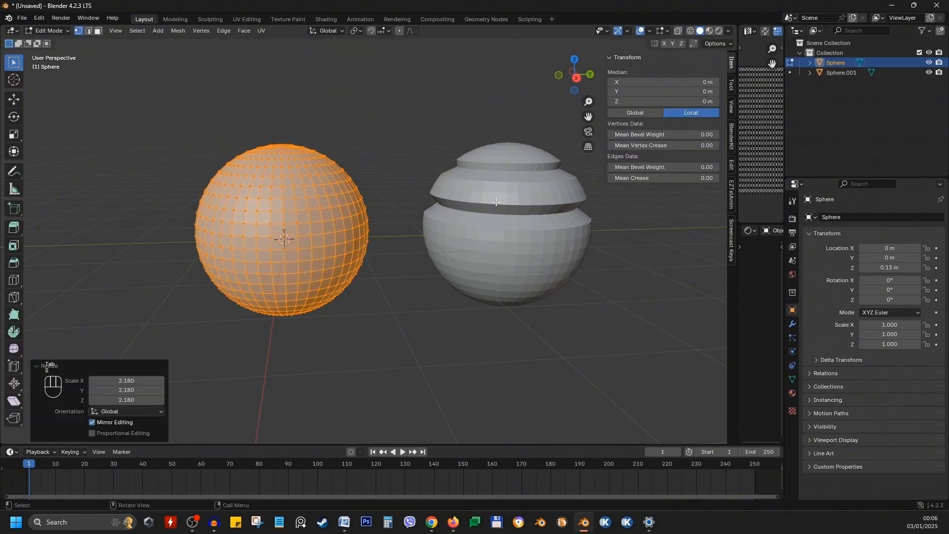
{"action": "key", "text": "Tab"}
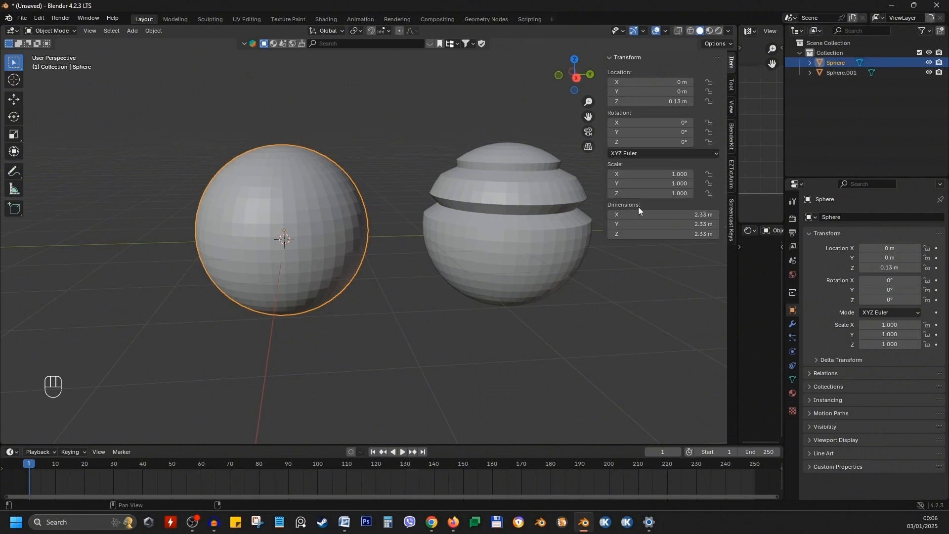
Shrink the original sphere's mesh to about 0.92 m across in Edit Mode and return to Object Mode.
{"action": "key", "text": "Tab"}
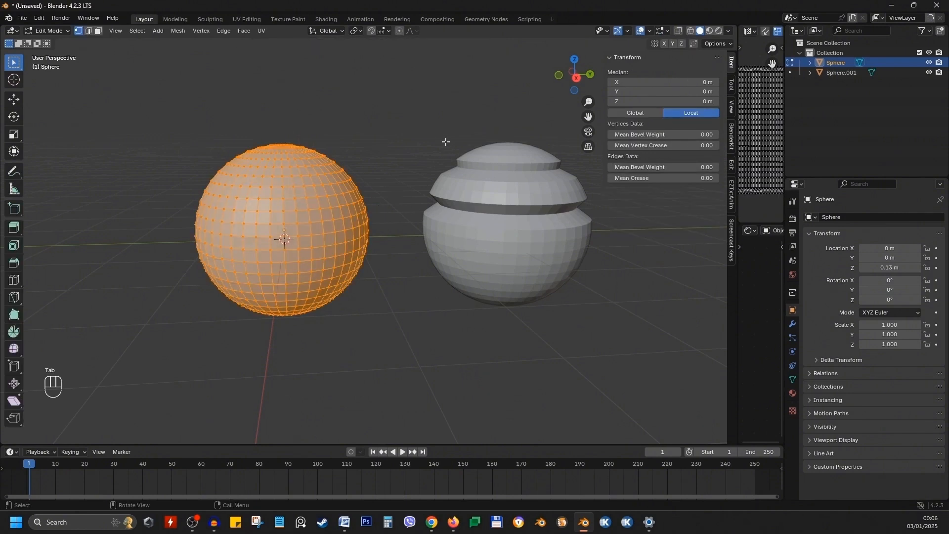
{"action": "key", "text": "s"}
{"action": "left_click", "coordinate": [351, 203]}
{"action": "key", "text": "Tab"}
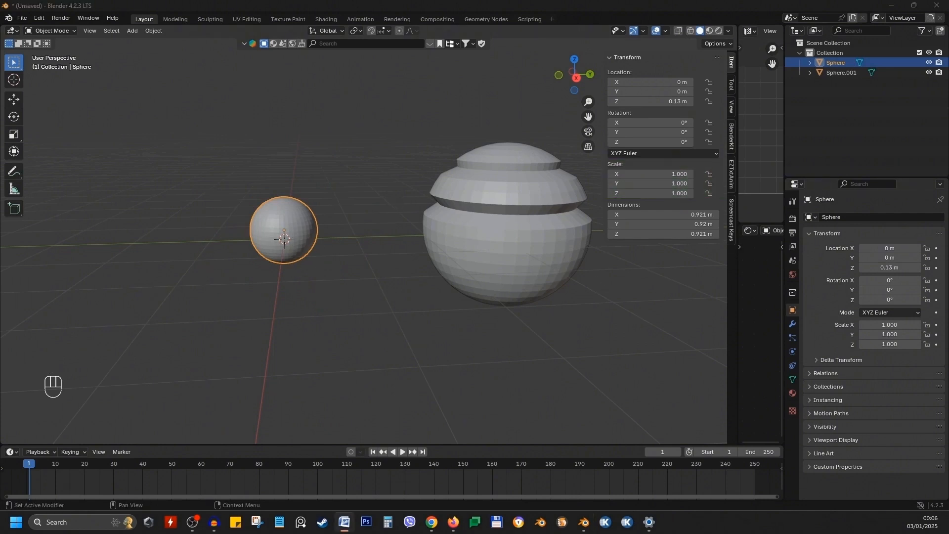
{"action": "left_click", "coordinate": [289, 215]}
{"action": "key", "text": "s"}
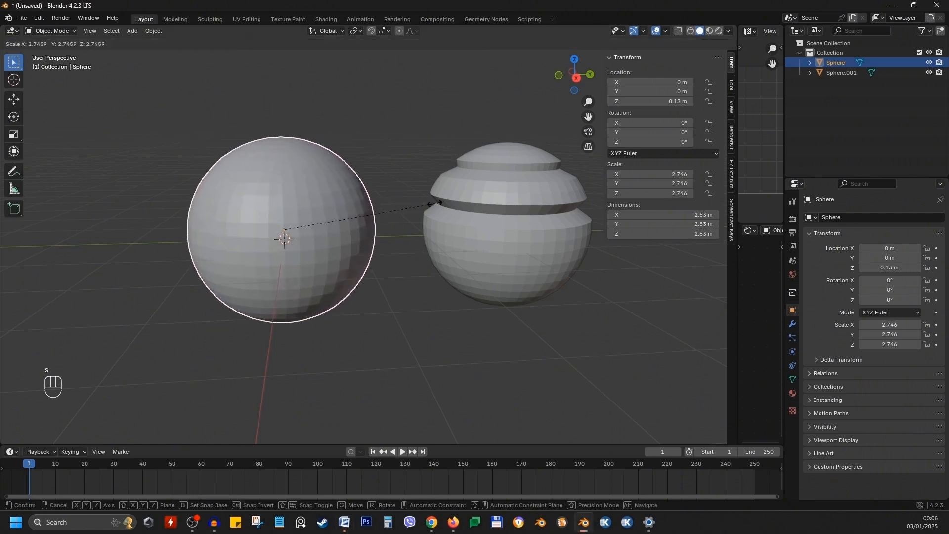
{"action": "right_click", "coordinate": [391, 210]}
{"action": "key", "text": "s"}
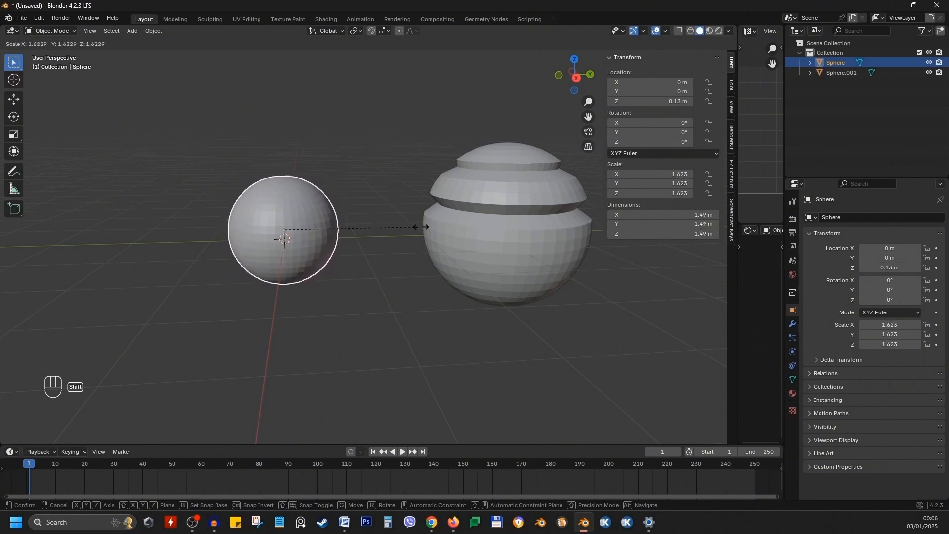
{"action": "key", "text": "s"}
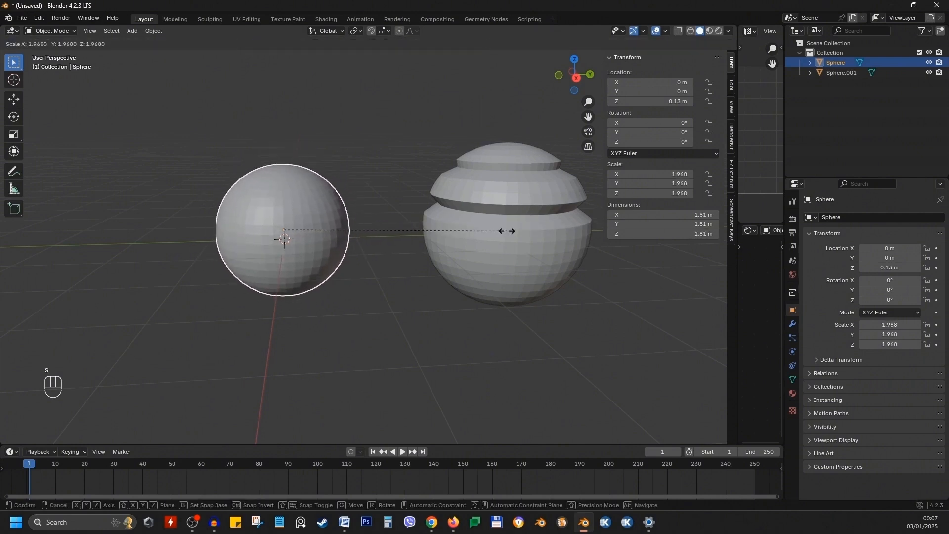
{"action": "right_click", "coordinate": [567, 228]}
Duplicate the grooved sphere and place the copy at about X -0.78 m, Y 1.05 m, Z 2.23 m.
{"action": "middle_click_drag", "start_coordinate": [567, 228], "coordinate": [366, 278], "text": "shift"}
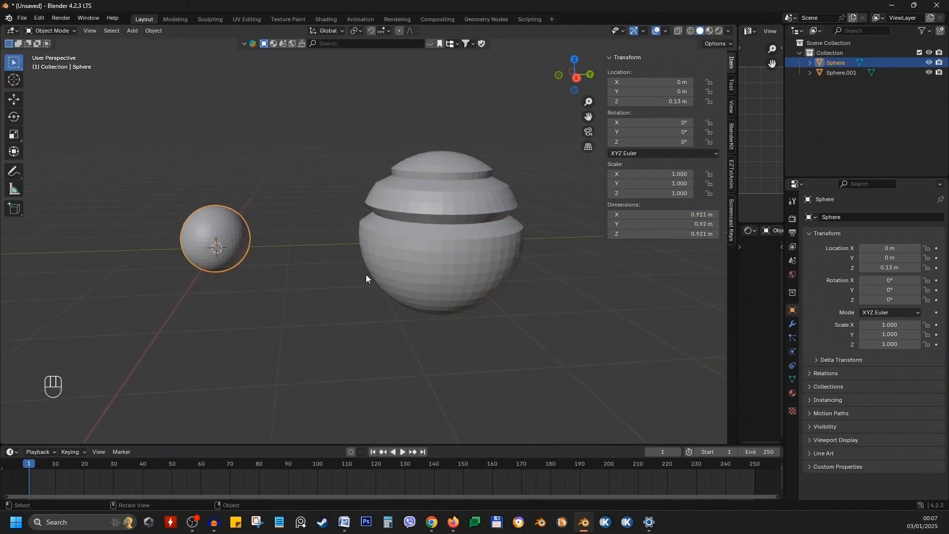
{"action": "middle_click_drag", "start_coordinate": [265, 244], "coordinate": [279, 248]}
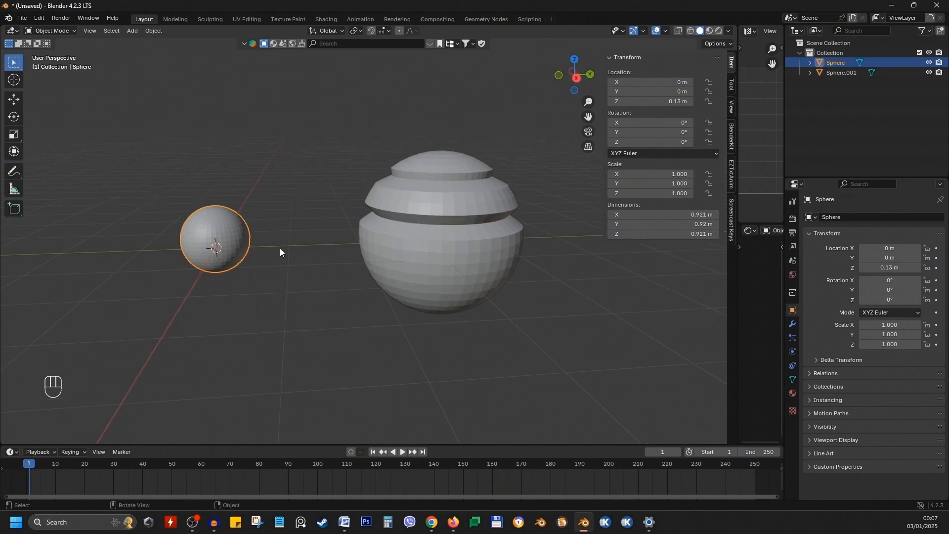
{"action": "left_click", "coordinate": [431, 218]}
{"action": "key", "text": "shift+d"}
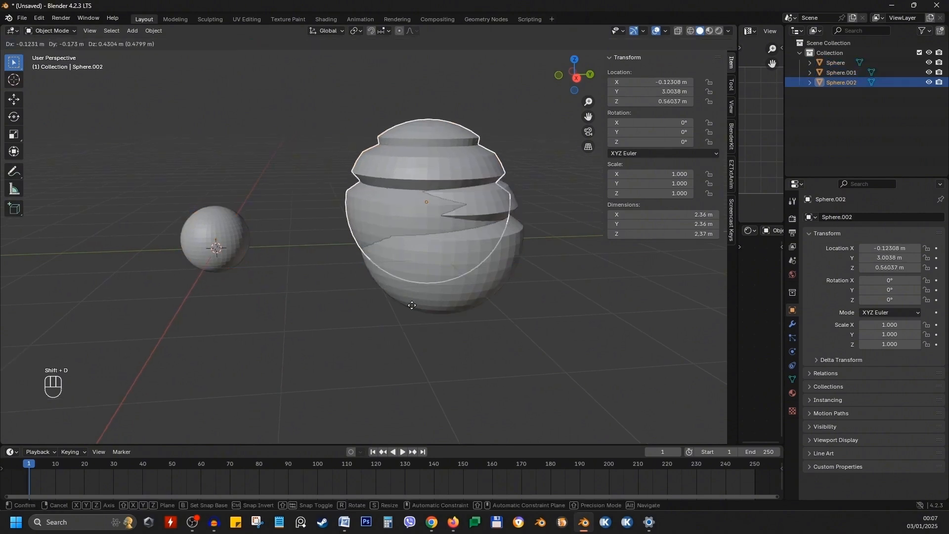
{"action": "left_click", "coordinate": [289, 224]}
{"action": "middle_click_drag", "start_coordinate": [288, 225], "coordinate": [323, 239]}
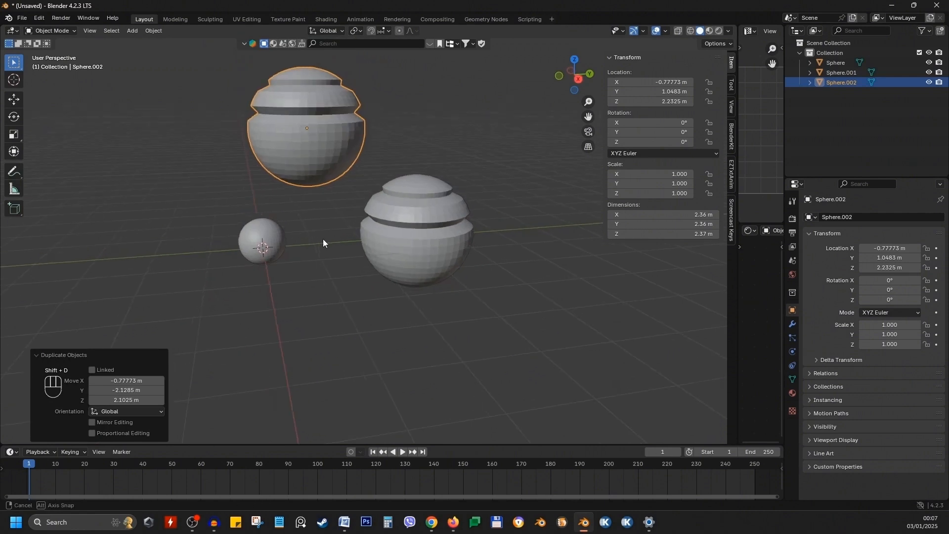
Set the viewport's solid shading to MatCap lighting with Random object colors.
{"action": "left_click", "coordinate": [729, 31]}
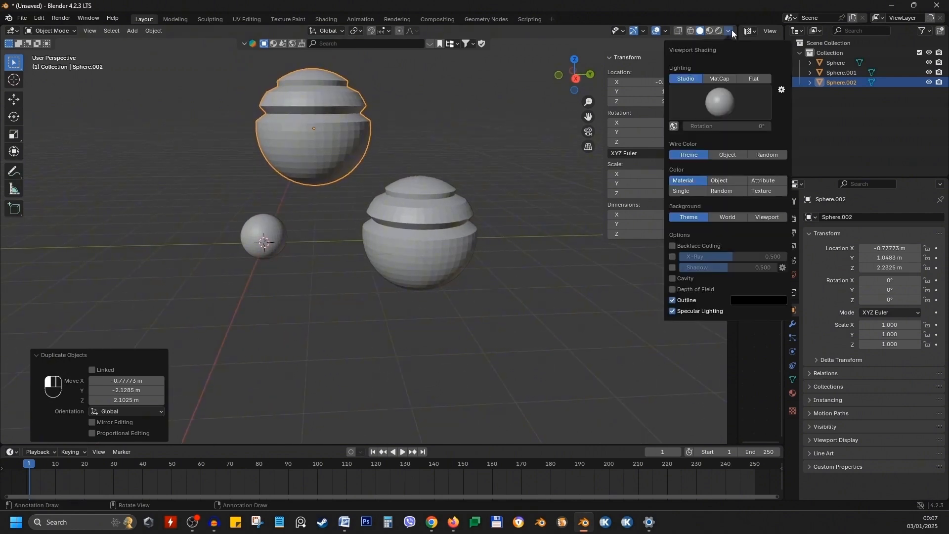
{"action": "left_click", "coordinate": [719, 78]}
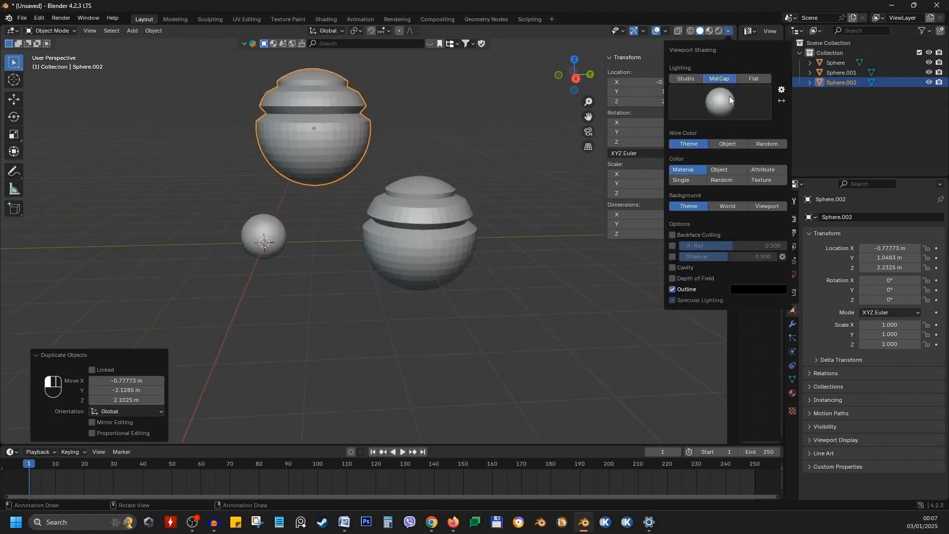
{"action": "left_click", "coordinate": [723, 181]}
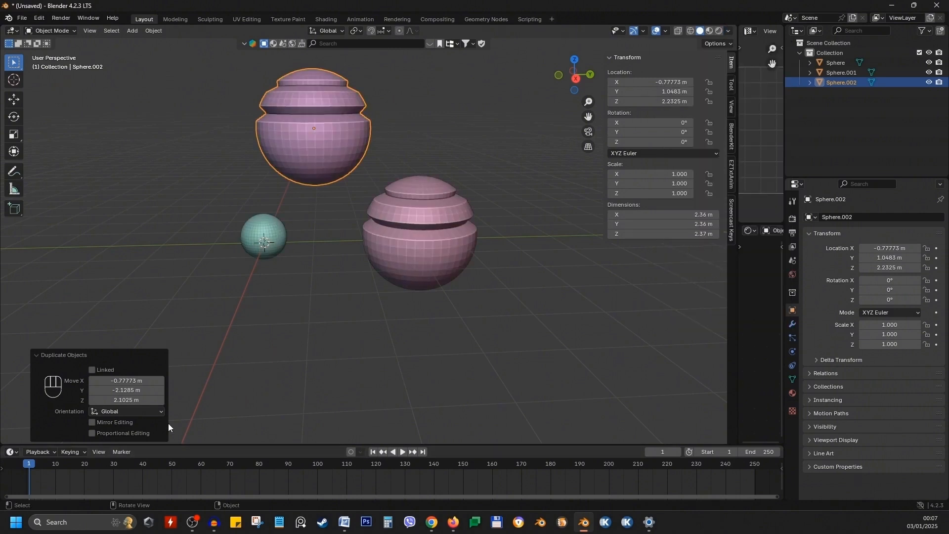
Duplicate the upper grooved sphere and place the new copy at about X -0.74 m, Y 4.00 m, Z 3.08 m.
{"action": "key", "text": "shift+d"}
{"action": "left_click", "coordinate": [495, 160]}
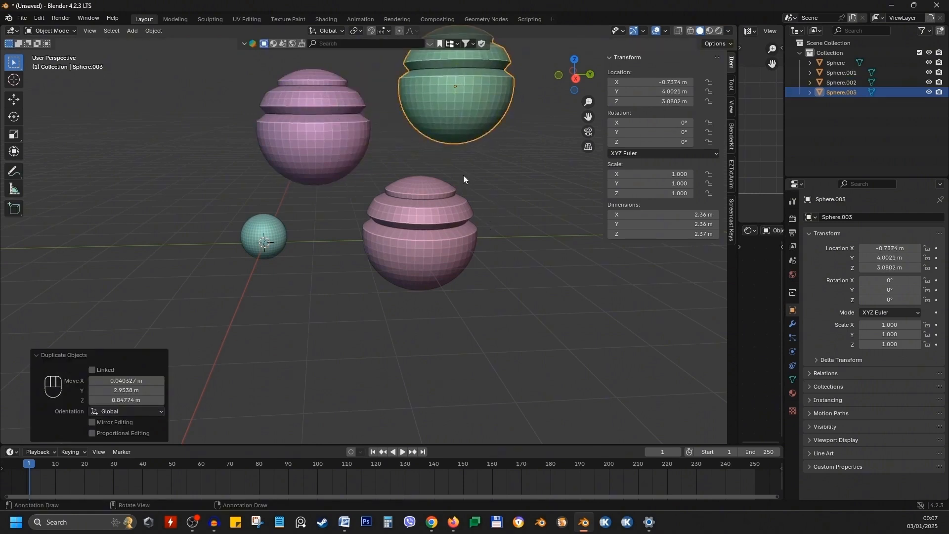
{"action": "scroll", "coordinate": [463, 176], "scroll_direction": "down", "scroll_amount": 2}
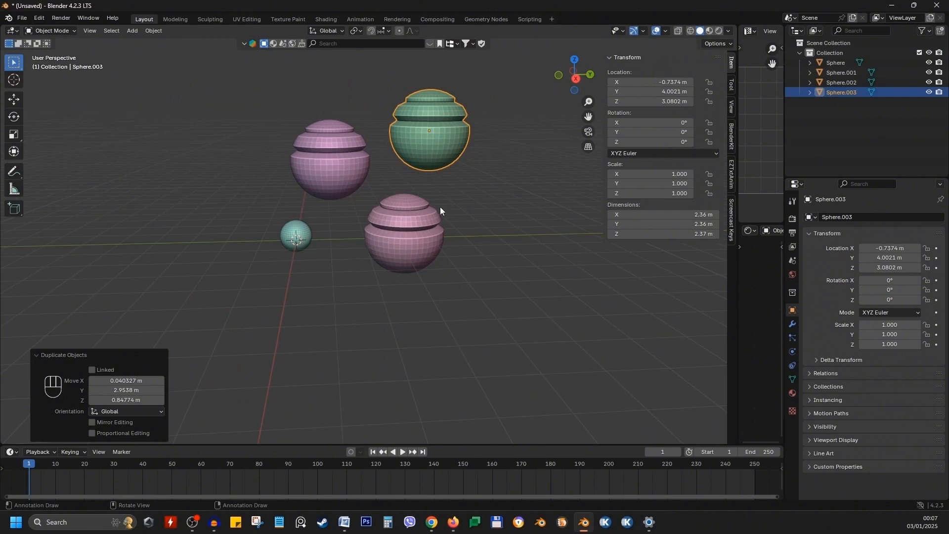
Add all four spheres to the selection one at a time in Object Mode, and deselect everything.
{"action": "left_click", "coordinate": [455, 206]}
{"action": "left_click", "coordinate": [450, 151], "text": "shift"}
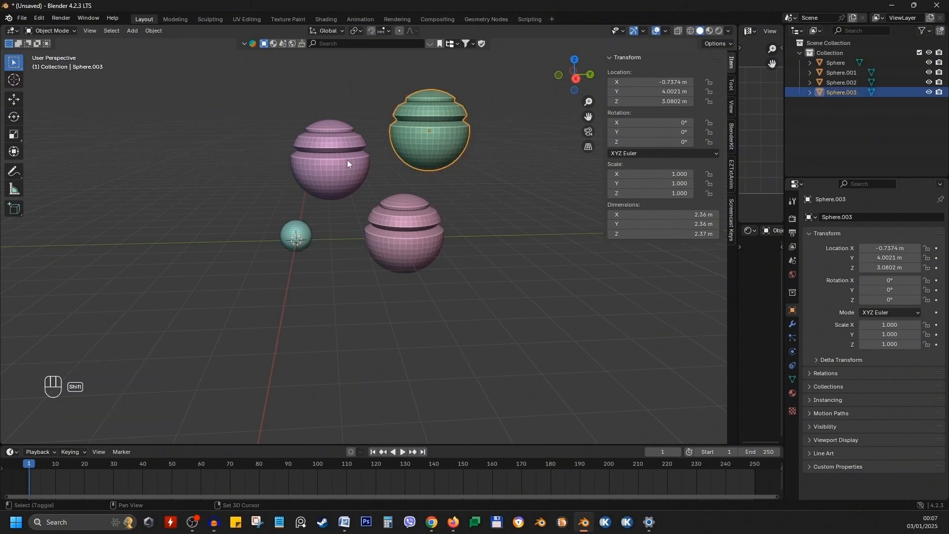
{"action": "left_click", "coordinate": [346, 159], "text": "shift"}
{"action": "left_click", "coordinate": [294, 242], "text": "shift"}
{"action": "left_click", "coordinate": [388, 225], "text": "shift"}
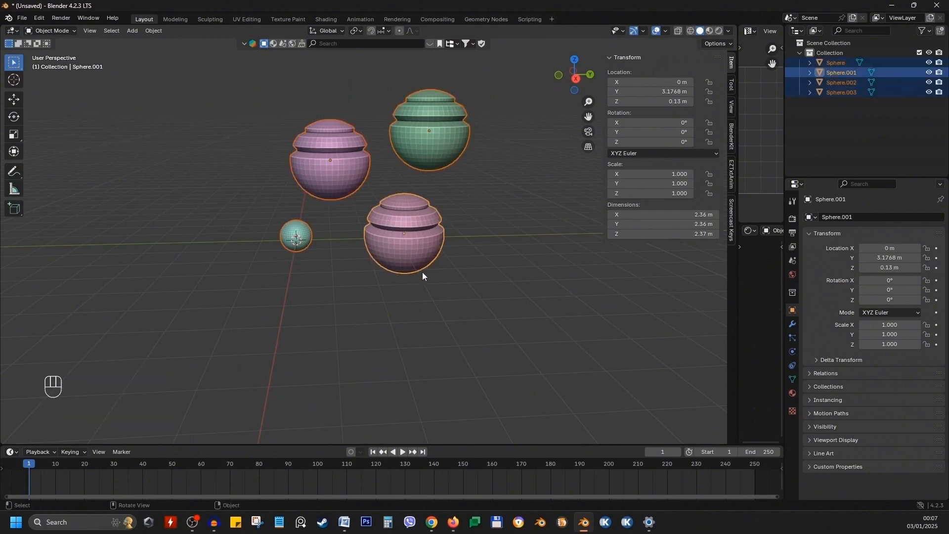
{"action": "key", "text": "a"}
{"action": "key", "text": "a"}
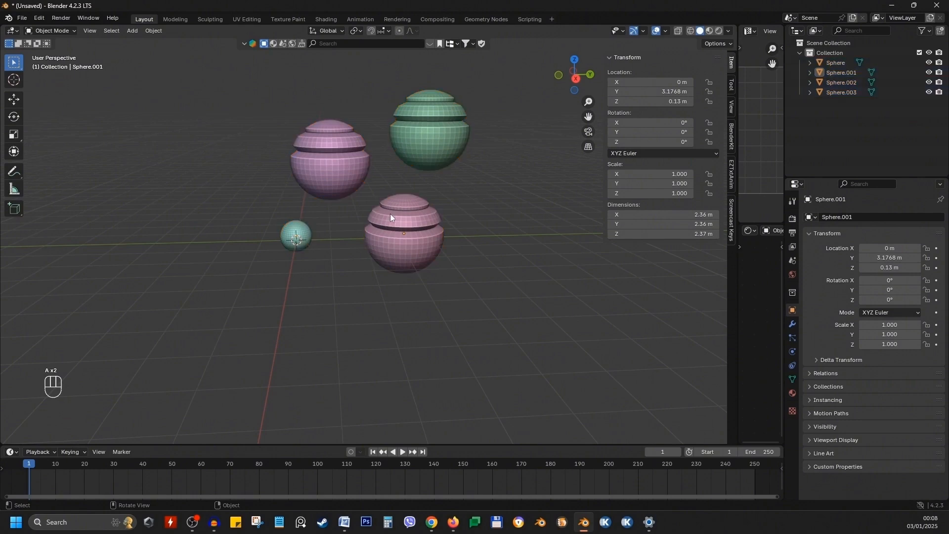
Box-select all four spheres together in one rectangular region.
{"action": "key", "text": "b"}
{"action": "left_click_drag", "start_coordinate": [223, 86], "coordinate": [518, 287]}
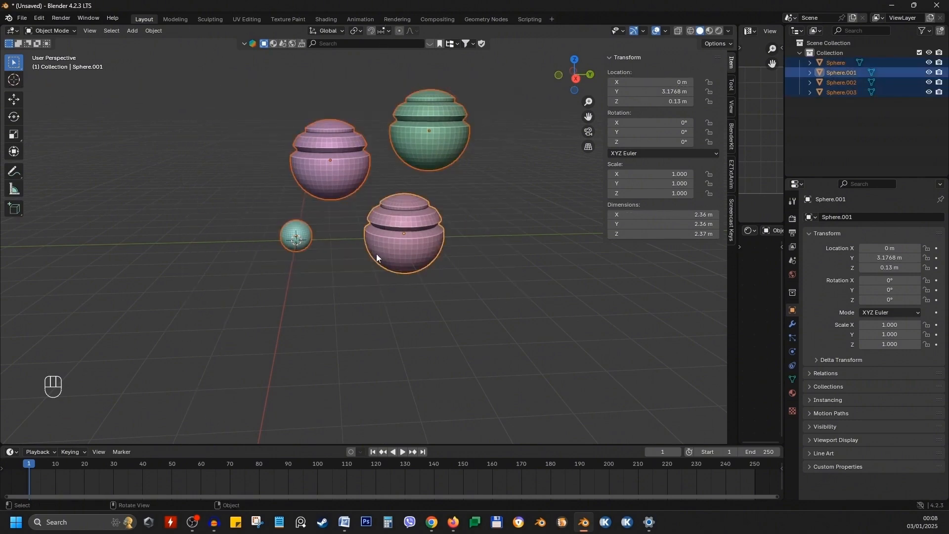
{"action": "mouse_move", "coordinate": [376, 253]}
{"action": "middle_mouse_down"}
{"action": "mouse_move", "coordinate": [478, 255]}
{"action": "mouse_move", "coordinate": [390, 261]}
{"action": "mouse_move", "coordinate": [369, 241]}
{"action": "middle_mouse_up"}
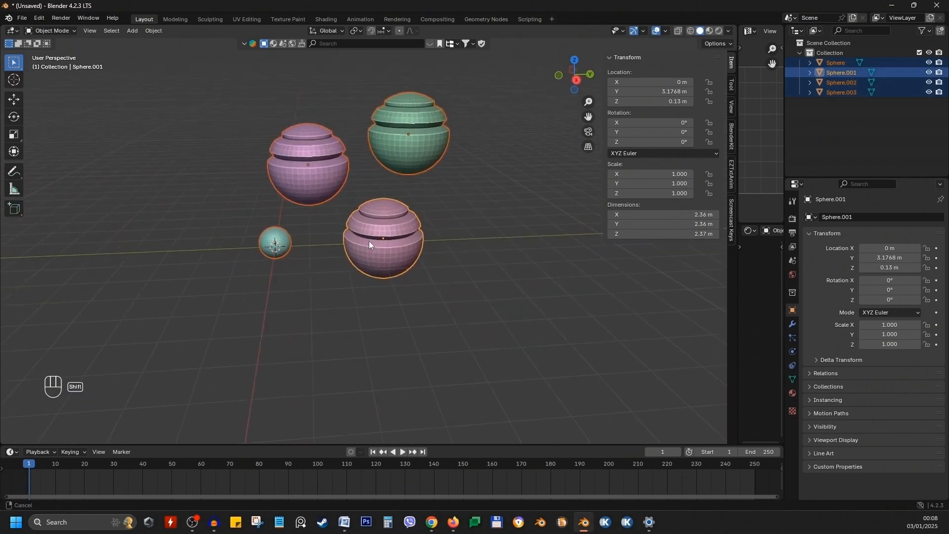
Select the purple sphere and add the small teal, pink and green spheres to the selection, in that order.
{"action": "scroll", "coordinate": [369, 241], "scroll_direction": "up", "scroll_amount": 1}
{"action": "left_click", "coordinate": [317, 175]}
{"action": "left_click", "coordinate": [266, 236], "text": "shift"}
{"action": "left_click", "coordinate": [393, 234], "text": "shift"}
{"action": "left_click", "coordinate": [428, 126], "text": "shift"}
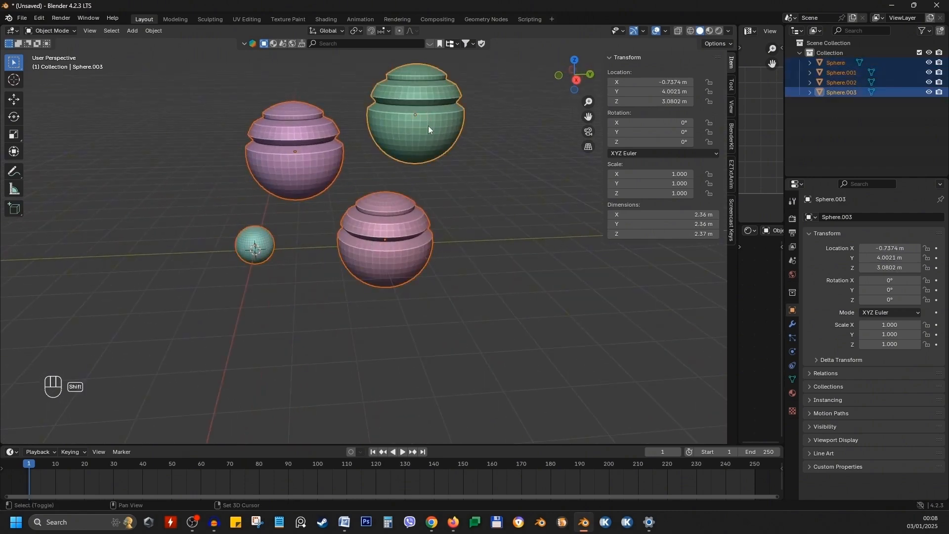
Enter Edit Mode on the purple grooved sphere and add several individual vertices on its upper bands to the selection.
{"action": "middle_click_drag", "start_coordinate": [428, 126], "coordinate": [381, 235]}
{"action": "left_click", "coordinate": [313, 219]}
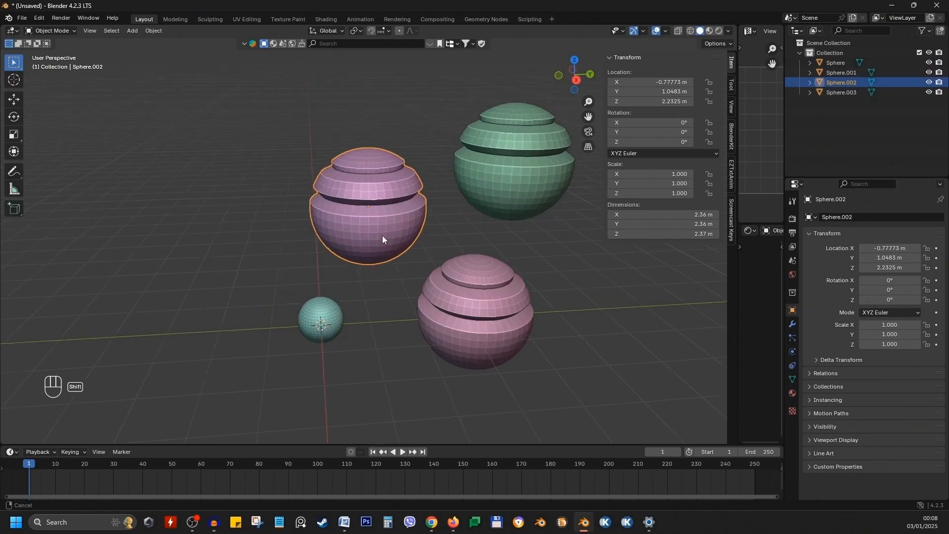
{"action": "key", "text": "Tab"}
{"action": "scroll", "coordinate": [383, 240], "scroll_direction": "up", "scroll_amount": 4}
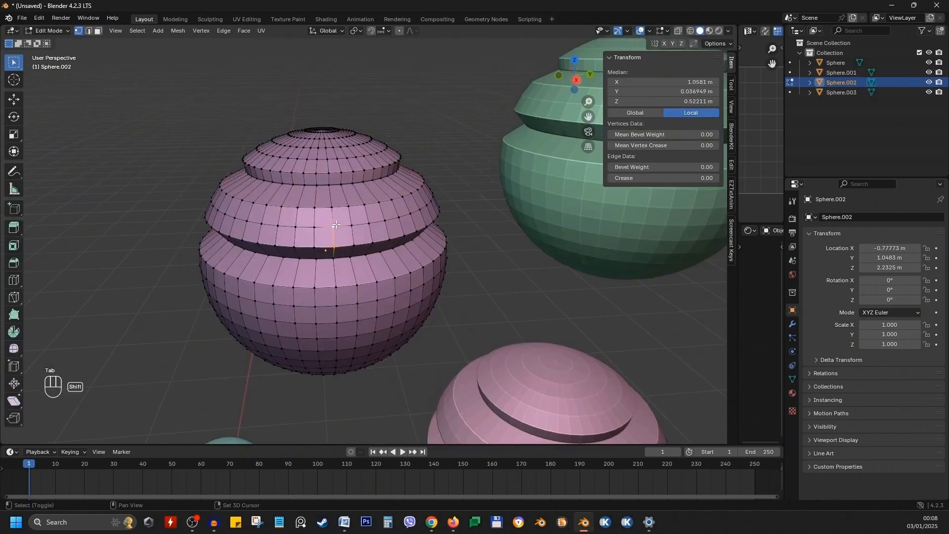
{"action": "left_click", "coordinate": [335, 225], "text": "shift"}
{"action": "left_click", "coordinate": [384, 220], "text": "shift"}
{"action": "left_click", "coordinate": [392, 200], "text": "shift"}
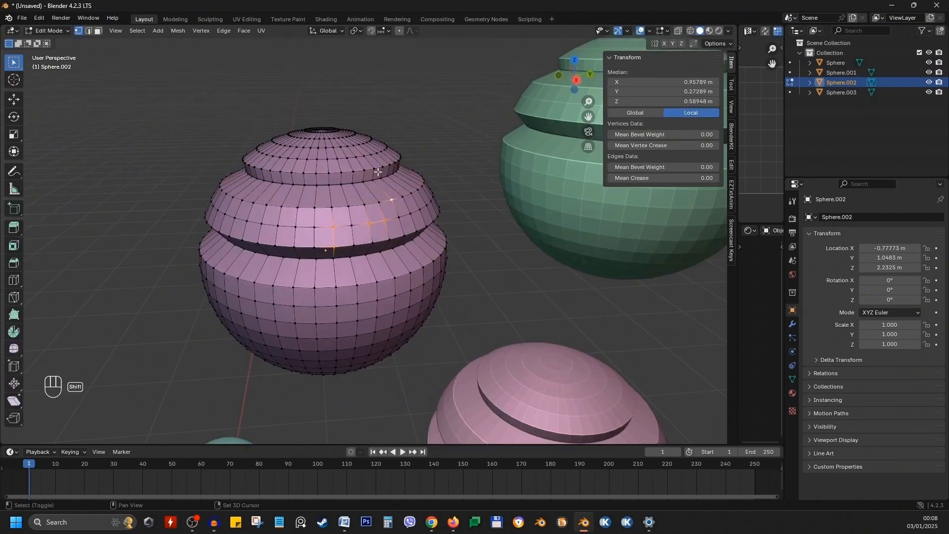
{"action": "left_click", "coordinate": [374, 169], "text": "shift"}
Start a fresh selection at a vertex in the purple sphere's main groove and add three vertices above it.
{"action": "left_click", "coordinate": [337, 248]}
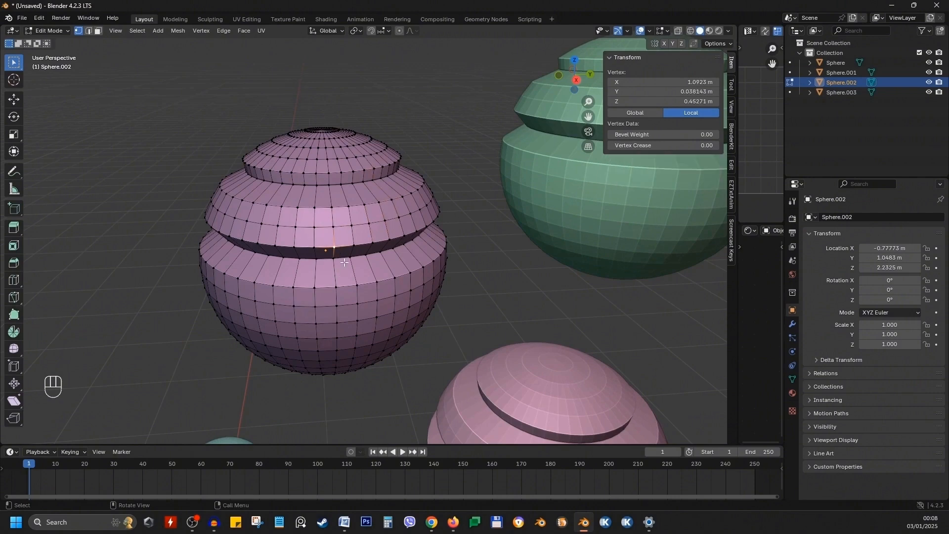
{"action": "left_click", "coordinate": [314, 229], "text": "shift"}
{"action": "left_click", "coordinate": [295, 213], "text": "shift"}
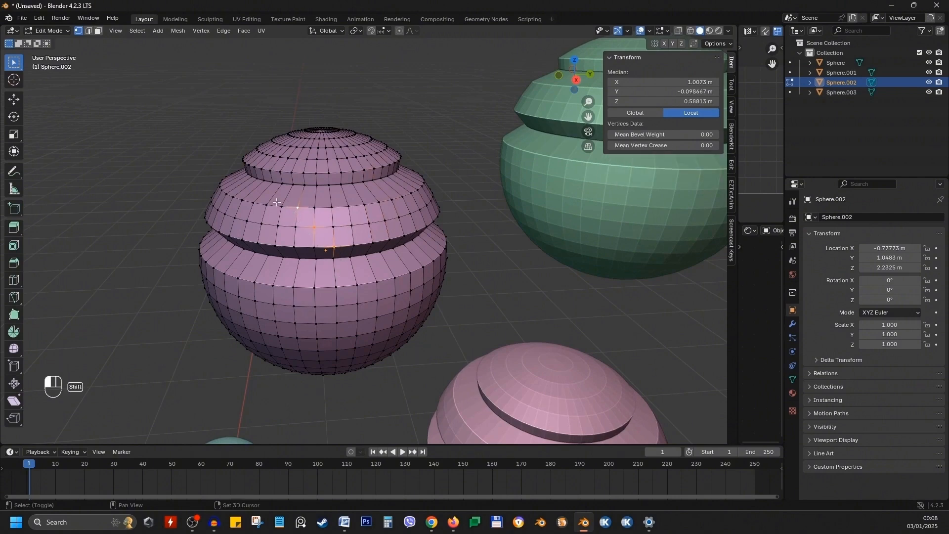
{"action": "left_click", "coordinate": [281, 205], "text": "shift"}
Replace the selection with five widely scattered vertices on the purple sphere's upper bands and groove.
{"action": "left_click", "coordinate": [334, 227]}
{"action": "left_click", "coordinate": [404, 200], "text": "shift"}
{"action": "left_click", "coordinate": [301, 171], "text": "shift"}
{"action": "left_click", "coordinate": [242, 201], "text": "shift"}
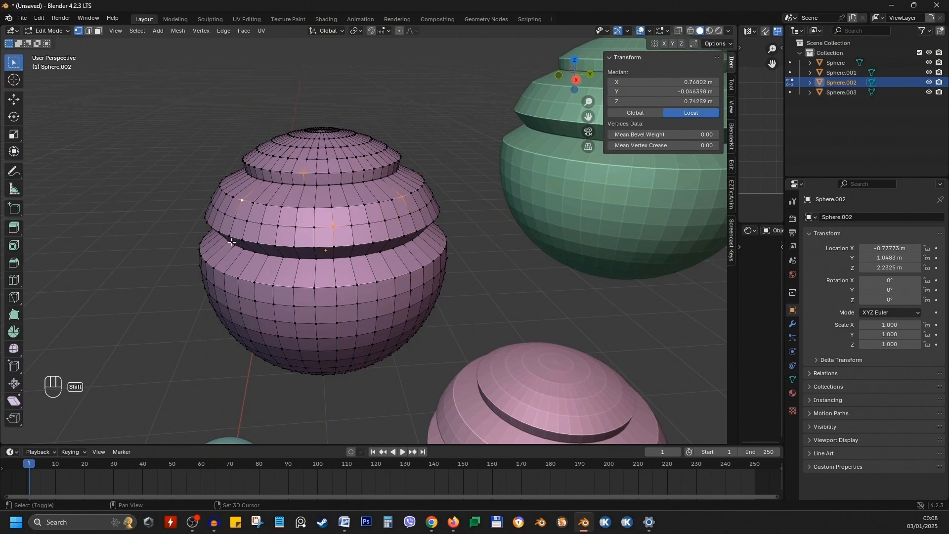
{"action": "left_click", "coordinate": [228, 236], "text": "shift"}
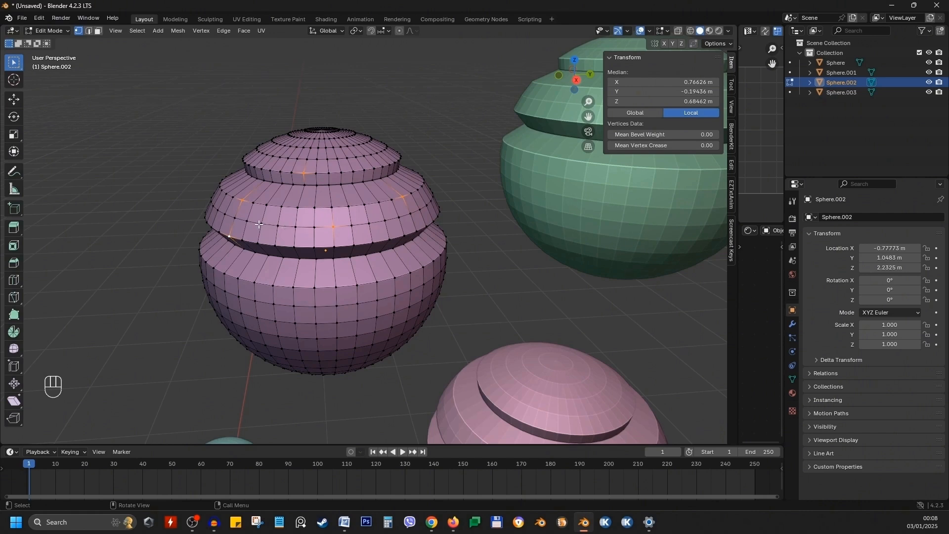
Select a shortest vertex path along the purple sphere's upper band, down across the groove and along the lower rim.
{"action": "left_click", "coordinate": [261, 224]}
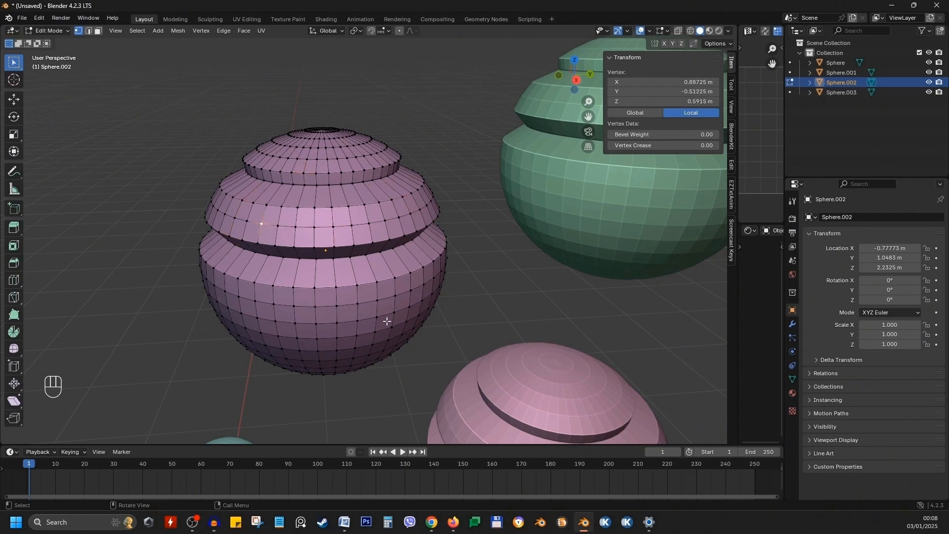
{"action": "left_click", "coordinate": [370, 223], "text": "ctrl"}
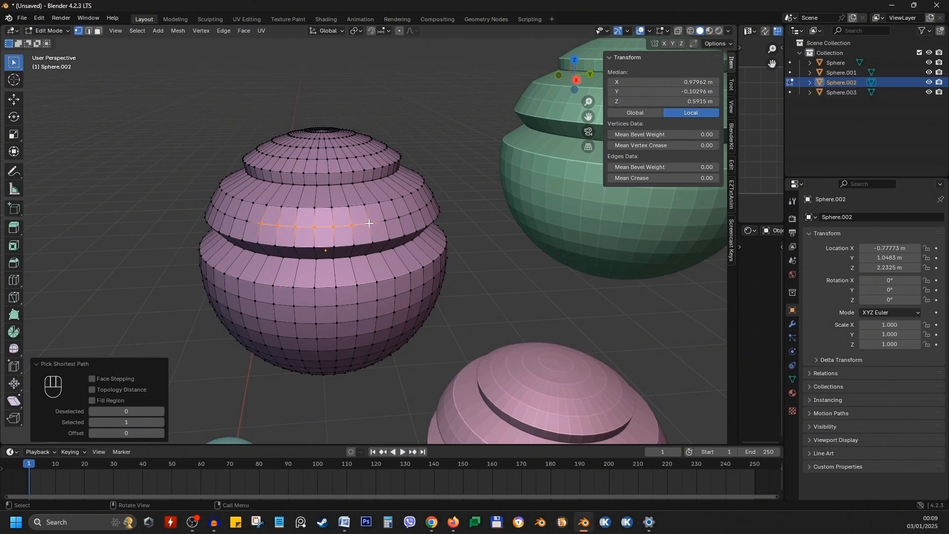
{"action": "scroll", "coordinate": [369, 223], "scroll_direction": "up", "scroll_amount": 1}
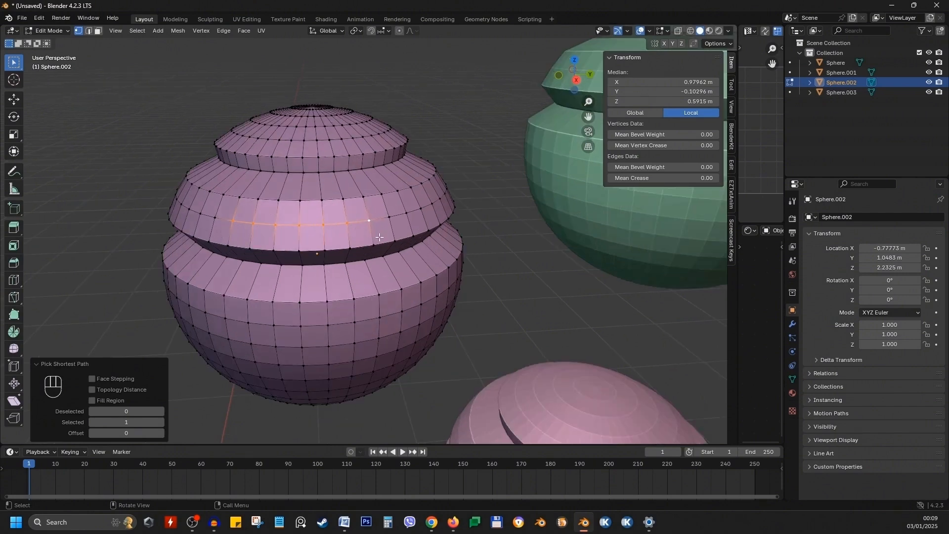
{"action": "left_click", "coordinate": [378, 294], "text": "ctrl"}
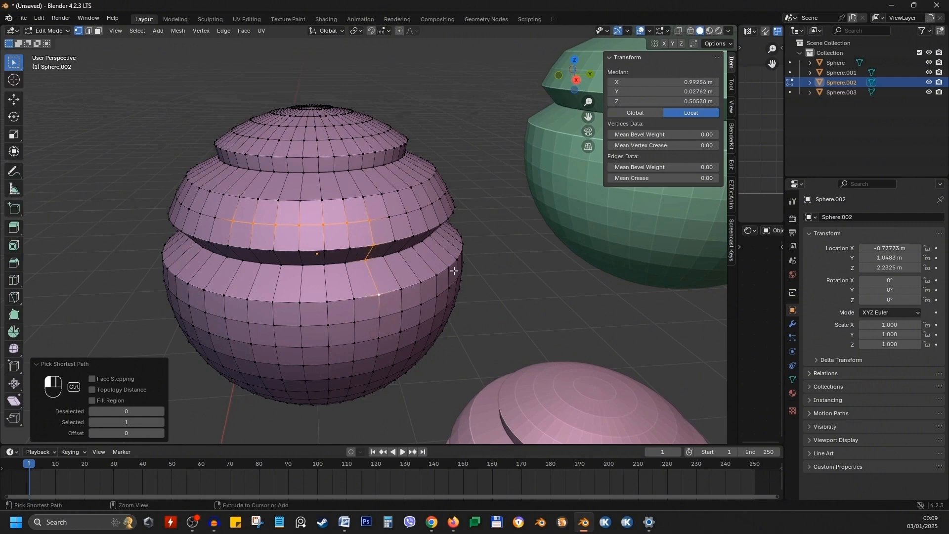
{"action": "left_click", "coordinate": [455, 271], "text": "ctrl"}
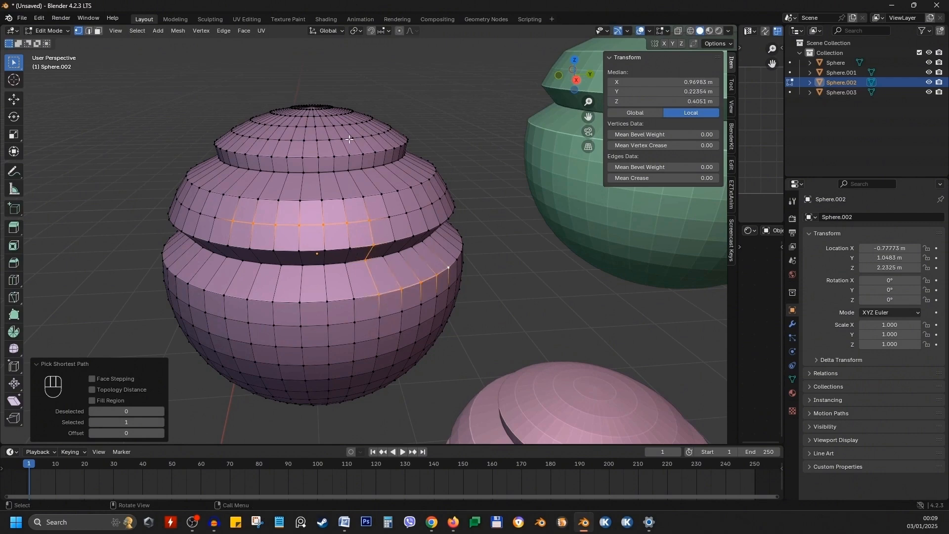
Try extending the shortest path to a vertex beyond the purple sphere's top pole, and undo that pick.
{"action": "middle_click_drag", "start_coordinate": [339, 143], "coordinate": [326, 163]}
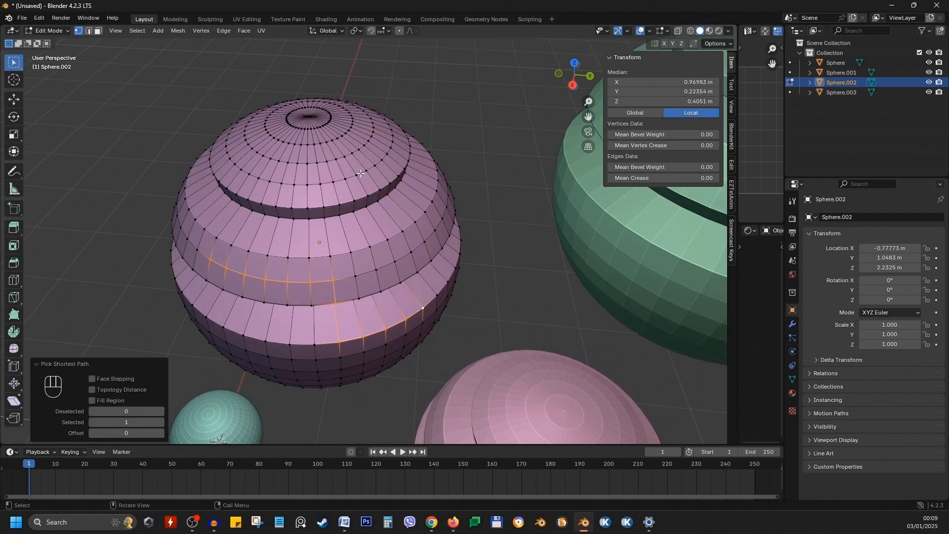
{"action": "middle_click_drag", "start_coordinate": [421, 236], "coordinate": [397, 275]}
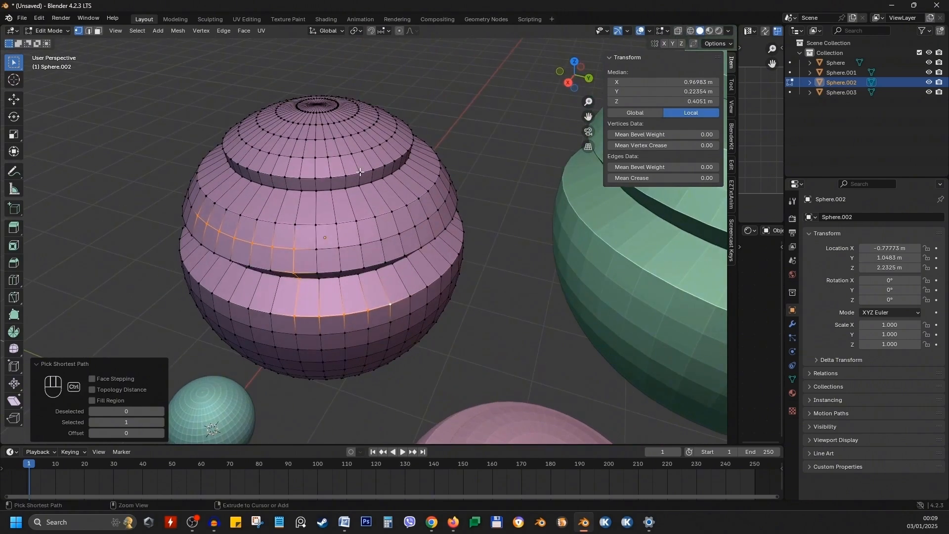
{"action": "left_click", "coordinate": [289, 104], "text": "ctrl"}
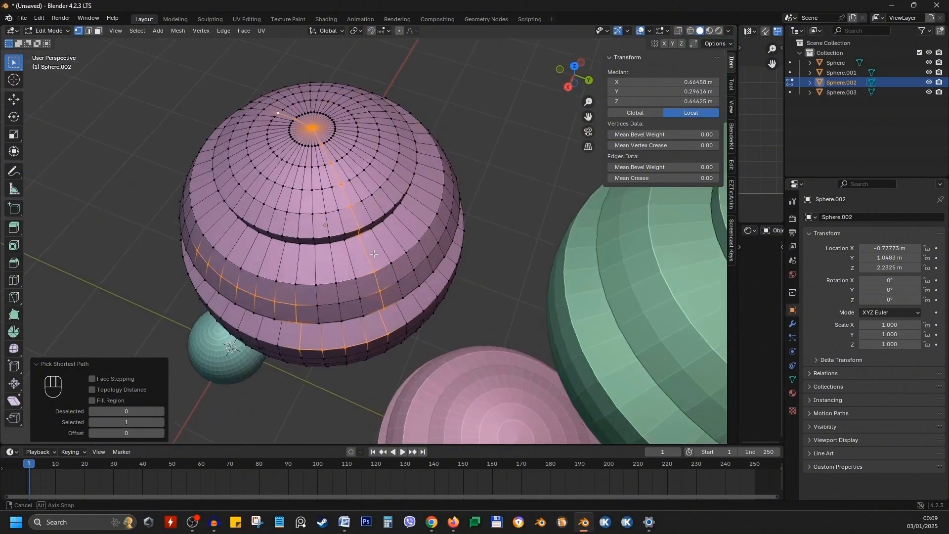
{"action": "key", "text": "ctrl+z"}
Extend the shortest path up one side of the purple sphere, across its cap and down to the opposite side.
{"action": "left_click", "coordinate": [429, 224], "text": "ctrl"}
{"action": "left_click", "coordinate": [406, 175], "text": "ctrl"}
{"action": "left_click", "coordinate": [378, 129], "text": "ctrl"}
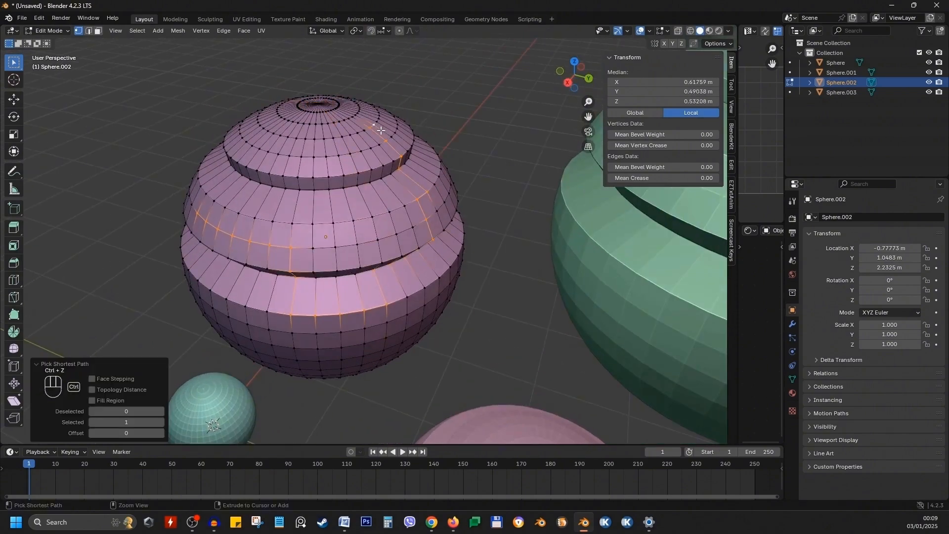
{"action": "left_click", "coordinate": [306, 124], "text": "ctrl"}
{"action": "left_click", "coordinate": [236, 153], "text": "ctrl"}
{"action": "left_click", "coordinate": [194, 172], "text": "ctrl"}
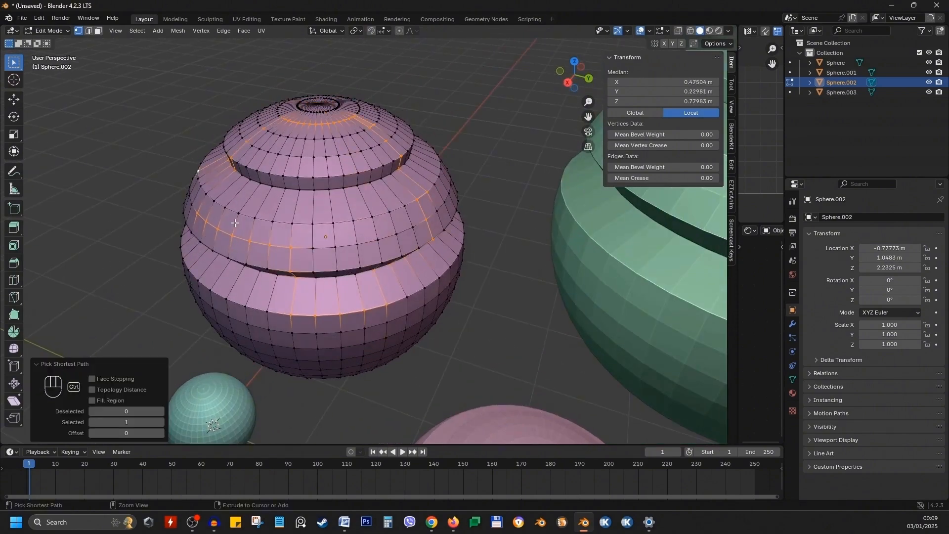
Continue the shortest path around the purple sphere's upper band and up to the edge of its cap.
{"action": "left_click", "coordinate": [239, 215], "text": "ctrl"}
{"action": "left_click", "coordinate": [334, 222], "text": "ctrl"}
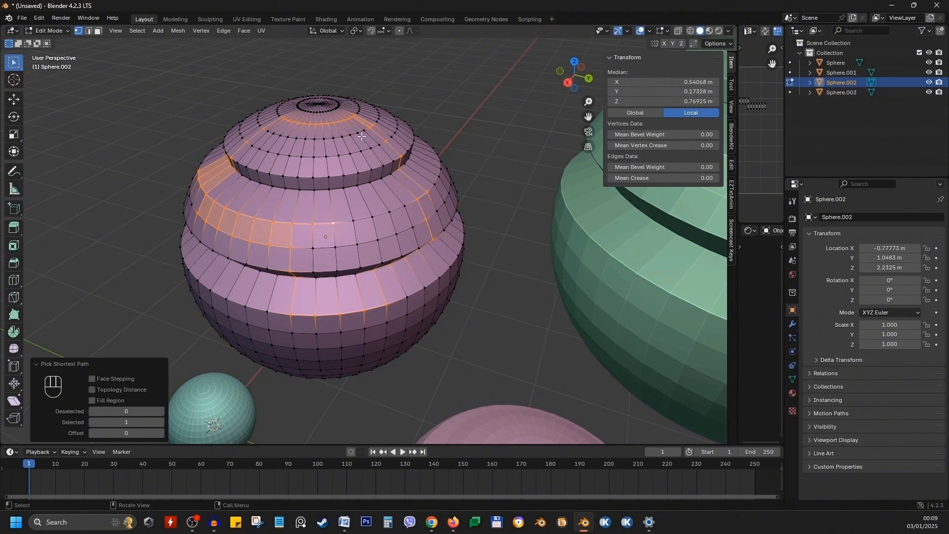
{"action": "left_click", "coordinate": [358, 243], "text": "ctrl"}
{"action": "left_click", "coordinate": [401, 235], "text": "ctrl"}
{"action": "left_click", "coordinate": [416, 229], "text": "ctrl"}
{"action": "left_click", "coordinate": [409, 205], "text": "ctrl"}
{"action": "left_click", "coordinate": [378, 172], "text": "ctrl"}
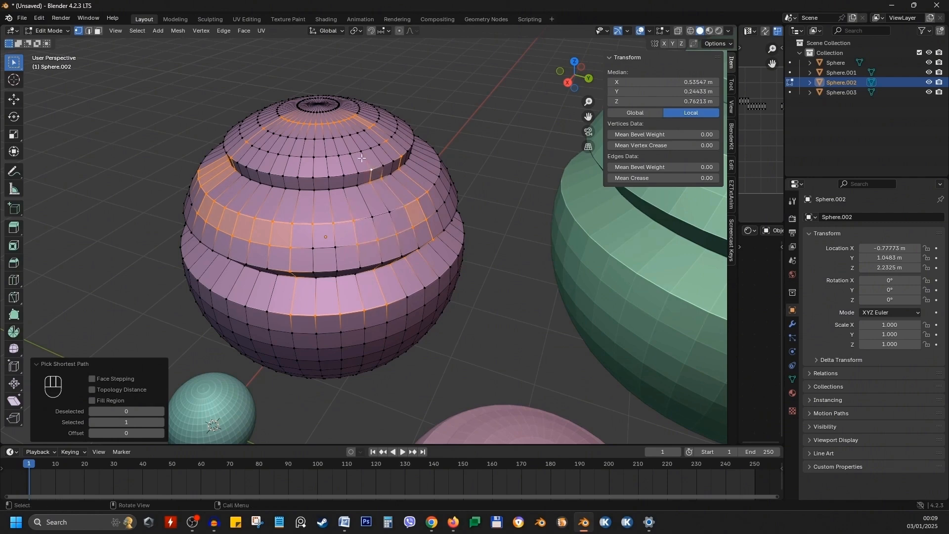
Clear the purple sphere's vertex selection and return to Object Mode.
{"action": "key", "text": "alt+a"}
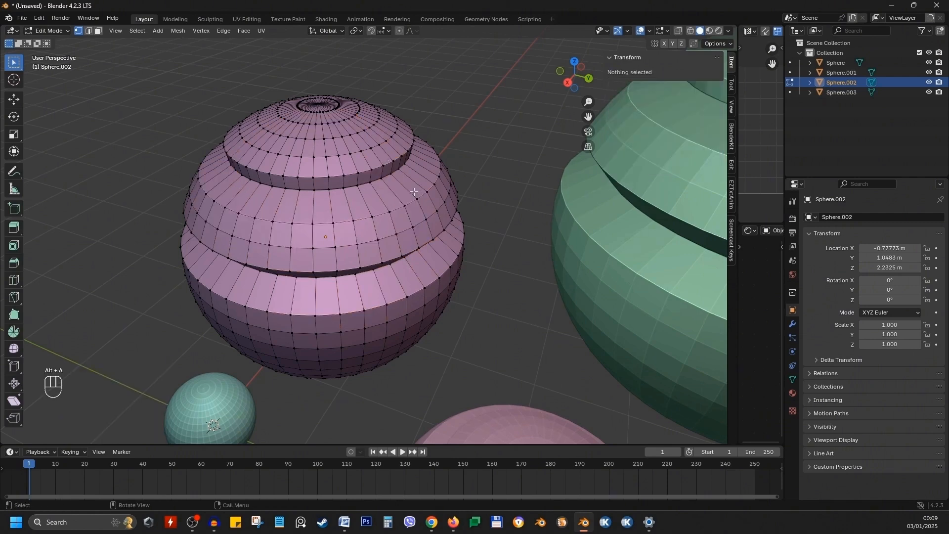
{"action": "key", "text": "Tab"}
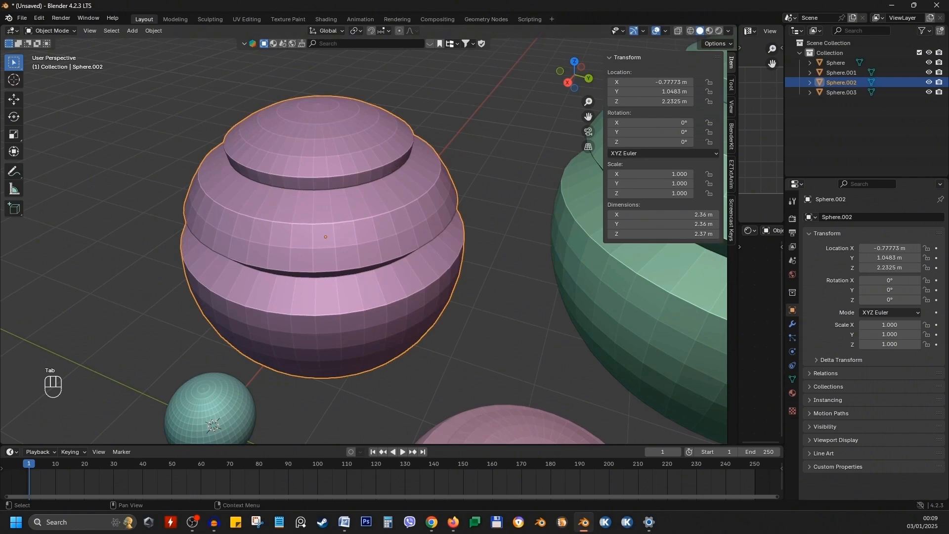
{"action": "scroll", "coordinate": [357, 272], "scroll_direction": "down", "scroll_amount": 5}
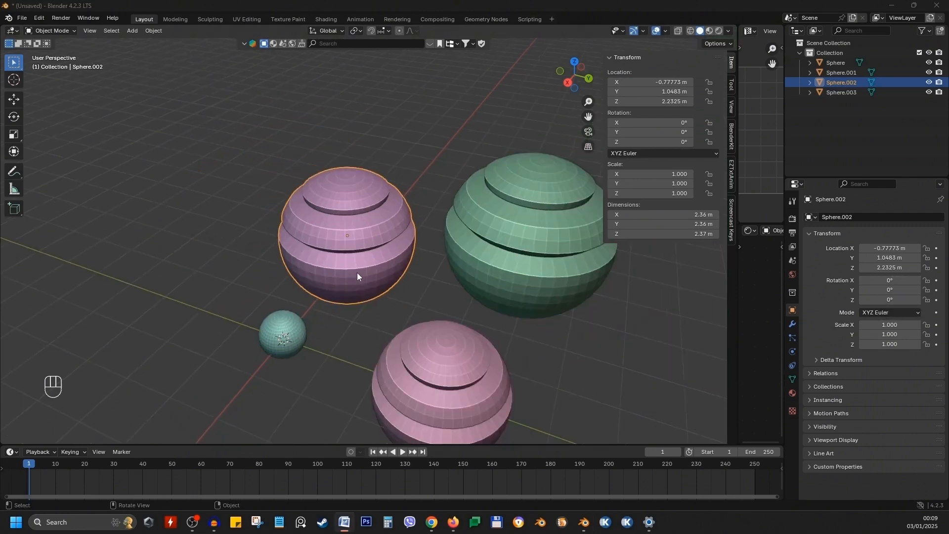
Select the green sphere, and replace that selection with the purple, small teal and pink spheres added one at a time.
{"action": "left_click", "coordinate": [514, 205]}
{"action": "scroll", "coordinate": [455, 281], "scroll_direction": "down", "scroll_amount": 3}
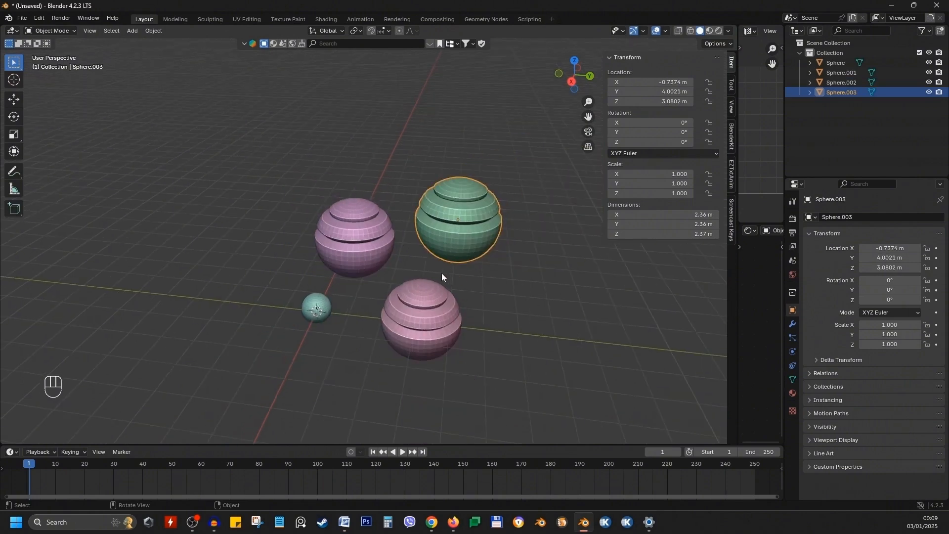
{"action": "mouse_move", "coordinate": [442, 273]}
{"action": "middle_mouse_down"}
{"action": "mouse_move", "coordinate": [506, 252]}
{"action": "mouse_move", "coordinate": [448, 262]}
{"action": "middle_mouse_up"}
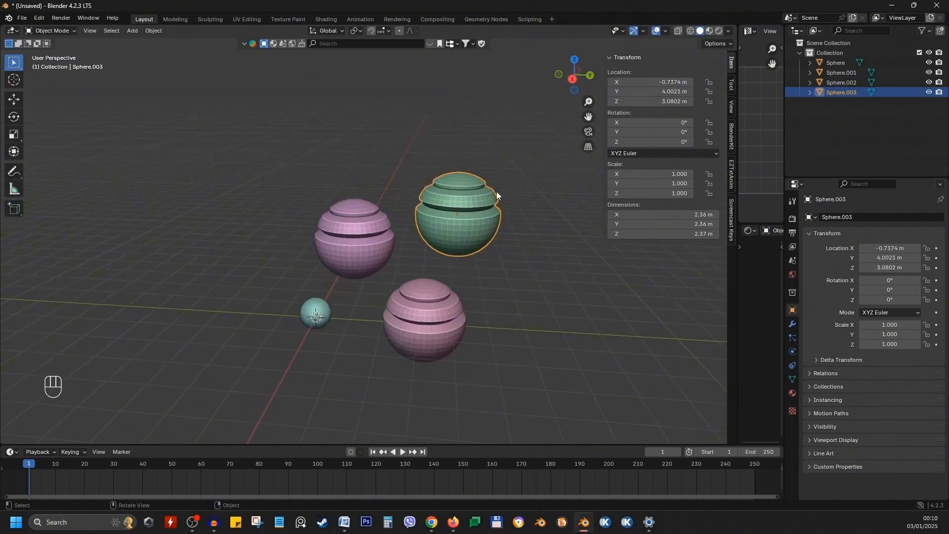
{"action": "left_click", "coordinate": [332, 244]}
{"action": "left_click", "coordinate": [316, 313], "text": "shift"}
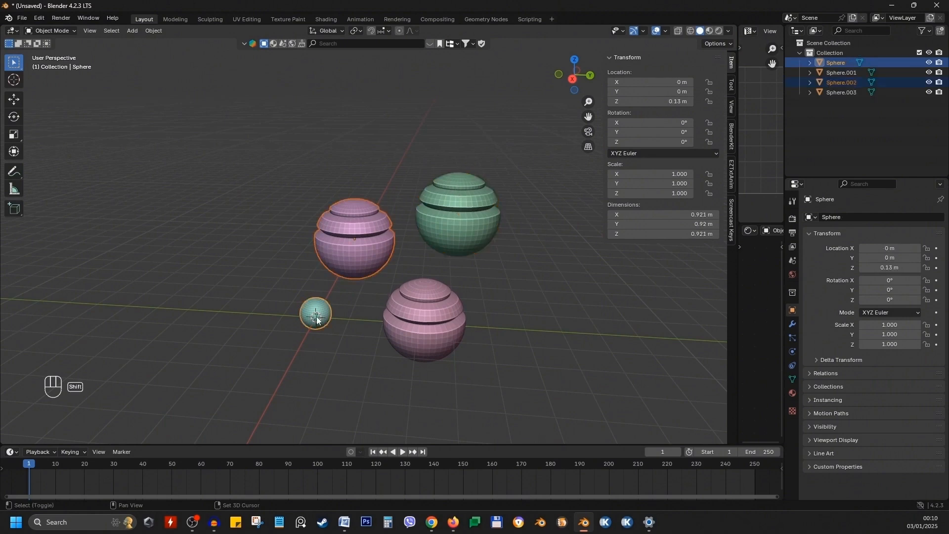
{"action": "left_click", "coordinate": [424, 298], "text": "shift"}
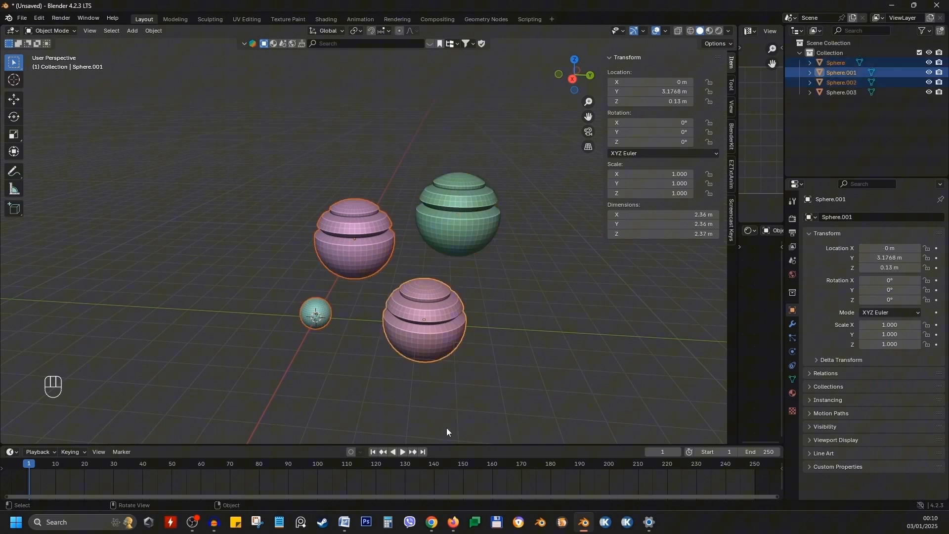
Select only the green sphere and invert the selection to the other three spheres.
{"action": "left_click", "coordinate": [474, 219]}
{"action": "key", "text": "ctrl+i"}
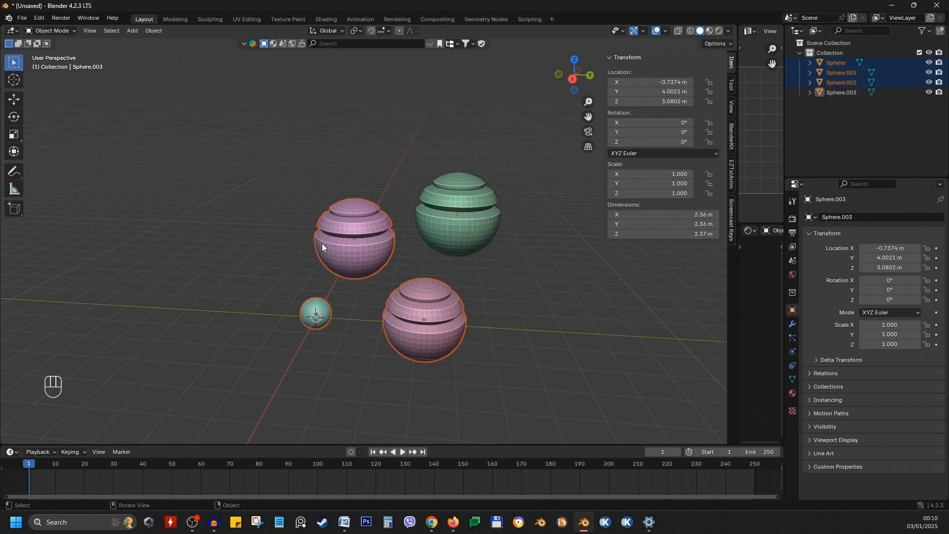
Select the purple sphere, enter Edit Mode, and select every vertex except one on its upper band by inverting the selection.
{"action": "left_click", "coordinate": [351, 230]}
{"action": "key", "text": "Tab"}
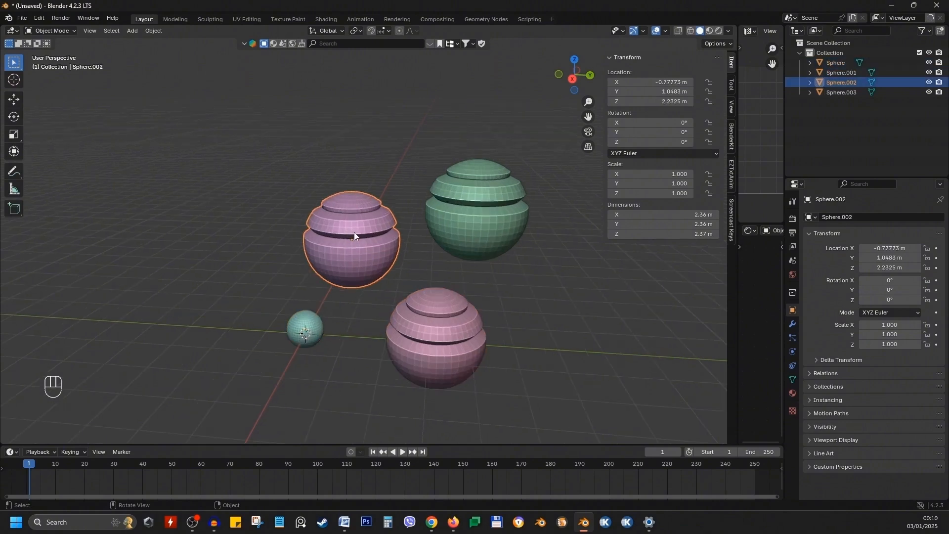
{"action": "scroll", "coordinate": [353, 232], "scroll_direction": "up", "scroll_amount": 5}
{"action": "left_click", "coordinate": [343, 219]}
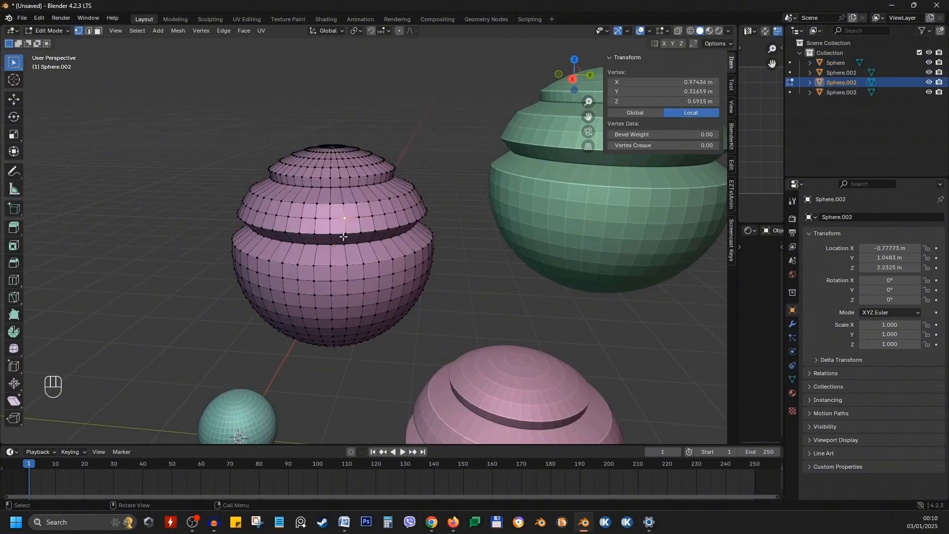
{"action": "scroll", "coordinate": [340, 233], "scroll_direction": "up", "scroll_amount": 2}
{"action": "scroll", "coordinate": [337, 219], "scroll_direction": "up", "scroll_amount": 1}
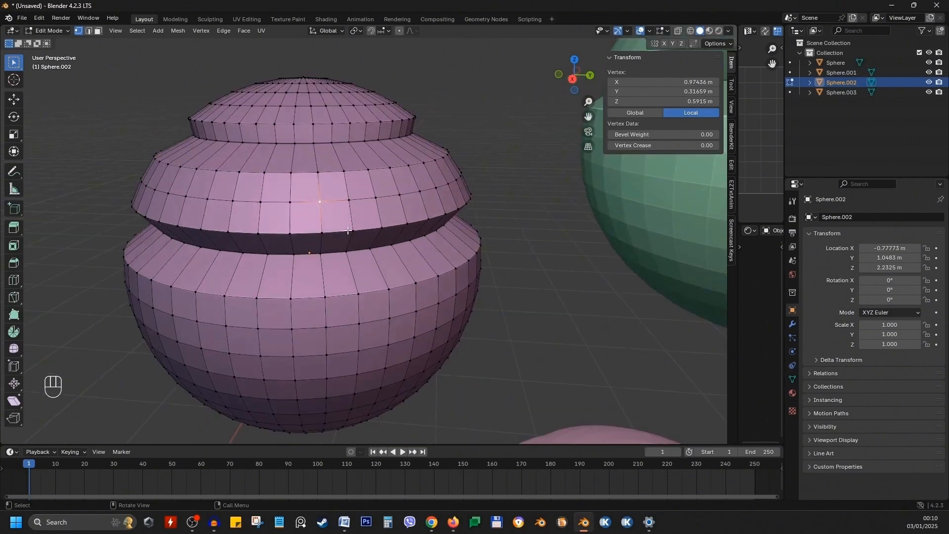
{"action": "key", "text": "ctrl+i"}
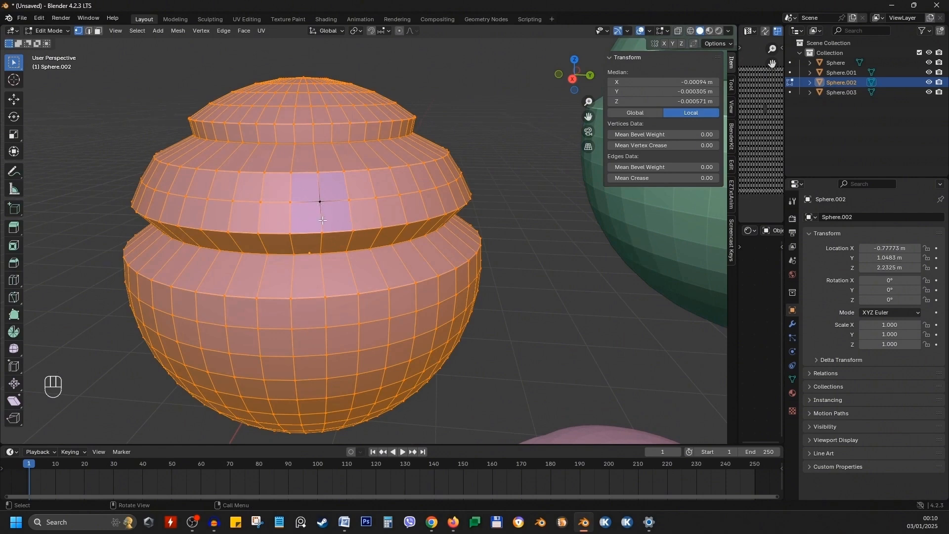
Return to Object Mode and select the small teal sphere.
{"action": "key", "text": "Tab"}
{"action": "scroll", "coordinate": [322, 220], "scroll_direction": "down", "scroll_amount": 4}
{"action": "middle_click_drag", "start_coordinate": [591, 289], "coordinate": [588, 276]}
{"action": "left_click", "coordinate": [248, 383]}
Enable the Move and Rotate object gizmos for the small teal sphere.
{"action": "middle_click_drag", "start_coordinate": [292, 406], "coordinate": [348, 257], "text": "shift"}
{"action": "scroll", "coordinate": [637, 45], "scroll_direction": "up", "scroll_amount": 2}
{"action": "left_click", "coordinate": [643, 31]}
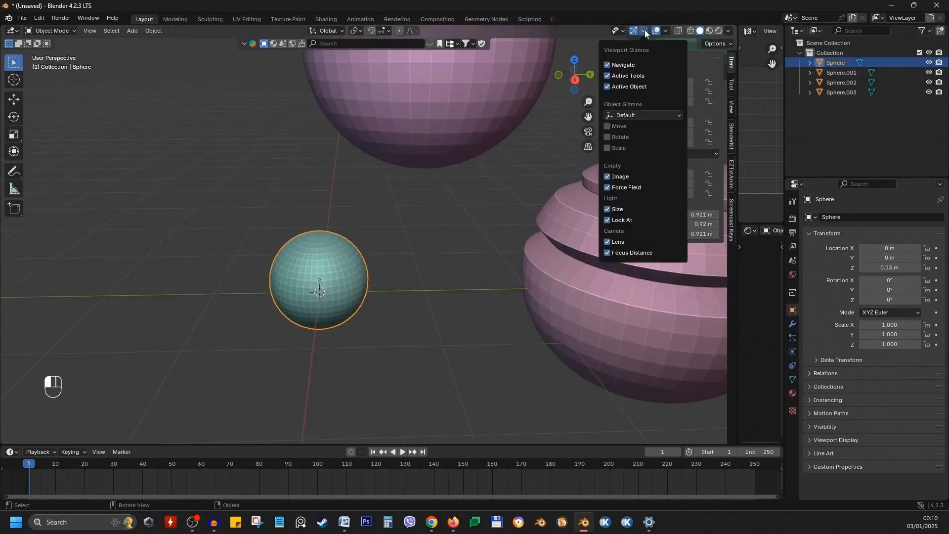
{"action": "left_click", "coordinate": [608, 127]}
{"action": "left_click", "coordinate": [607, 137]}
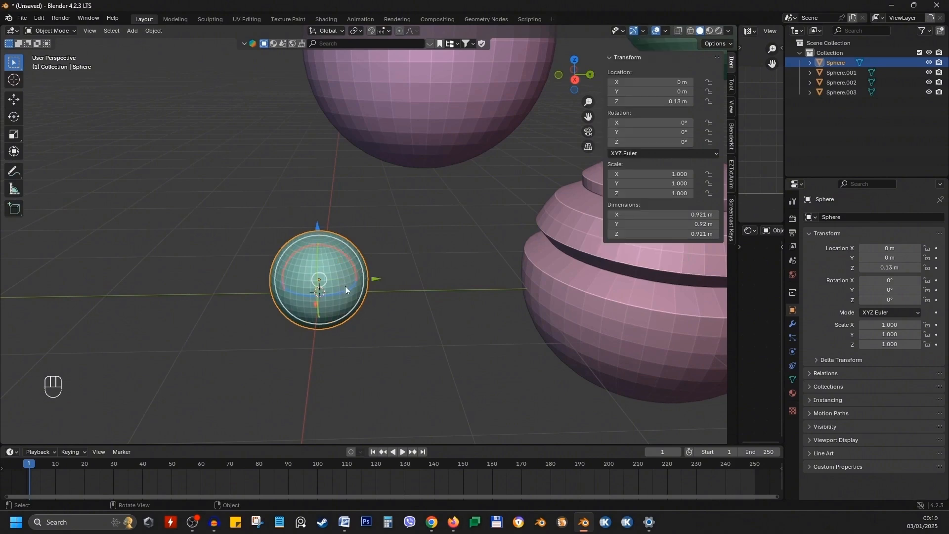
Rotate the teal sphere freely in the view by about -44.1°.
{"action": "scroll", "coordinate": [345, 286], "scroll_direction": "up", "scroll_amount": 1}
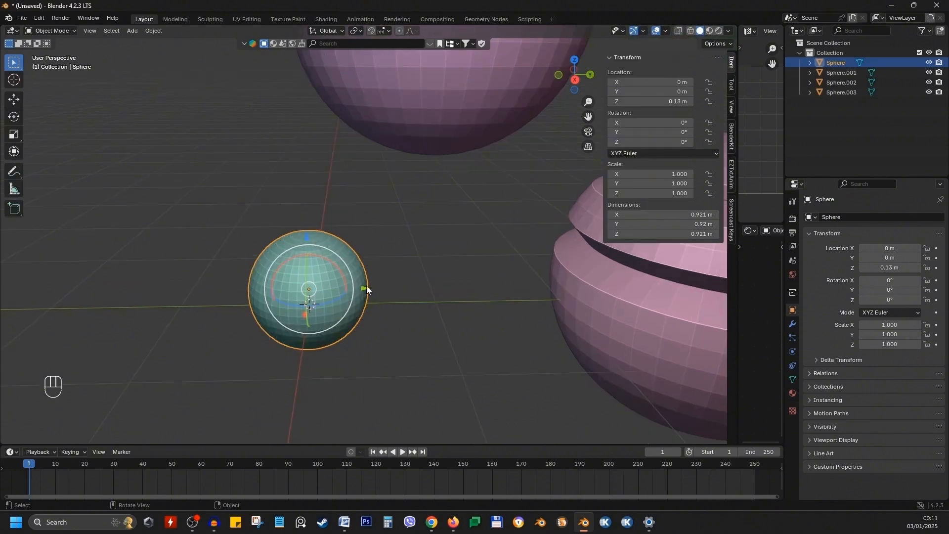
{"action": "middle_click_drag", "start_coordinate": [353, 222], "coordinate": [395, 214]}
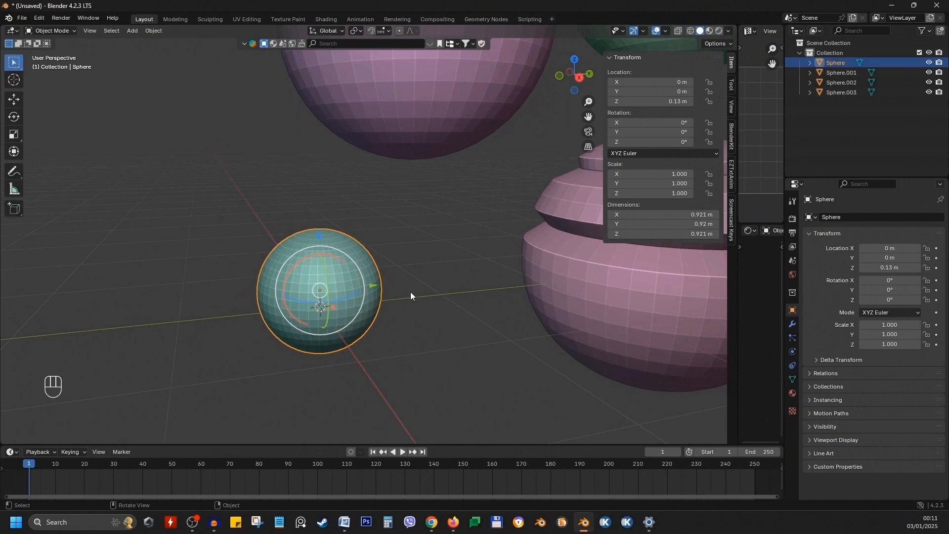
{"action": "scroll", "coordinate": [389, 311], "scroll_direction": "up", "scroll_amount": 1}
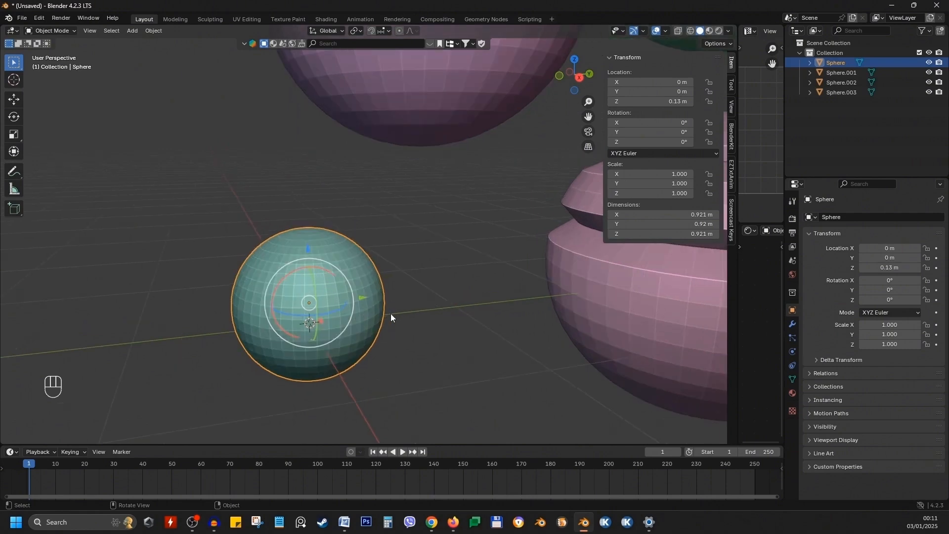
{"action": "middle_click_drag", "start_coordinate": [390, 313], "coordinate": [460, 307]}
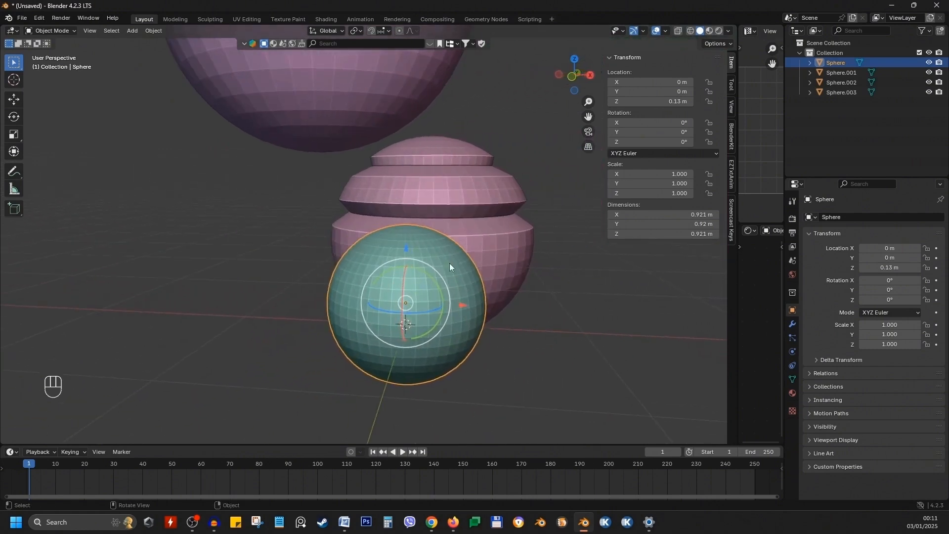
{"action": "middle_click_drag", "start_coordinate": [449, 263], "coordinate": [309, 268]}
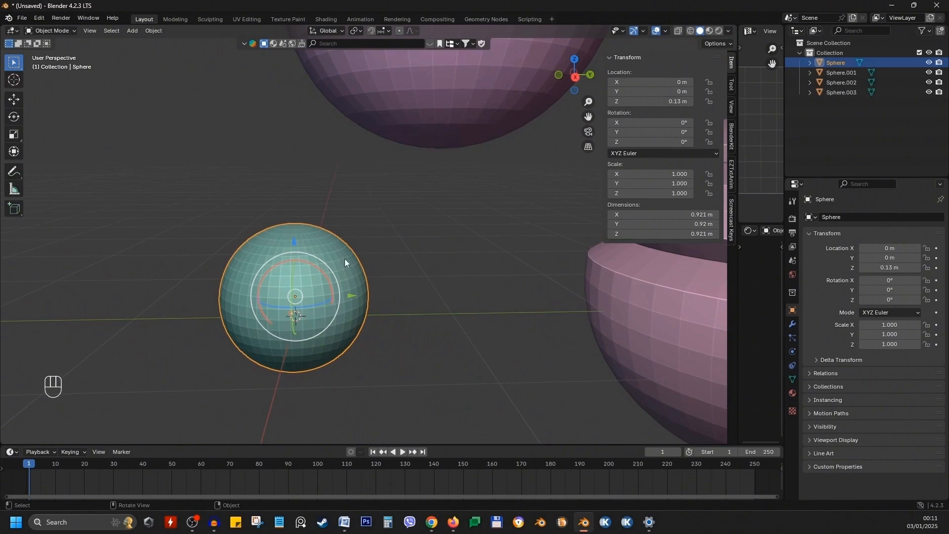
{"action": "key", "text": "r"}
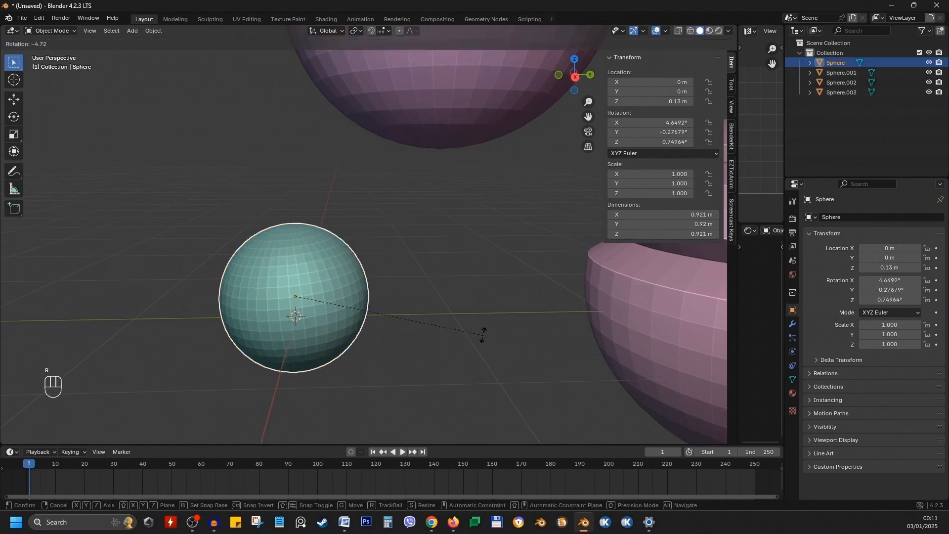
{"action": "left_click", "coordinate": [394, 240]}
Set the transform orientation to Normal so the gizmo follows the rotated teal sphere.
{"action": "middle_click_drag", "start_coordinate": [394, 239], "coordinate": [355, 280]}
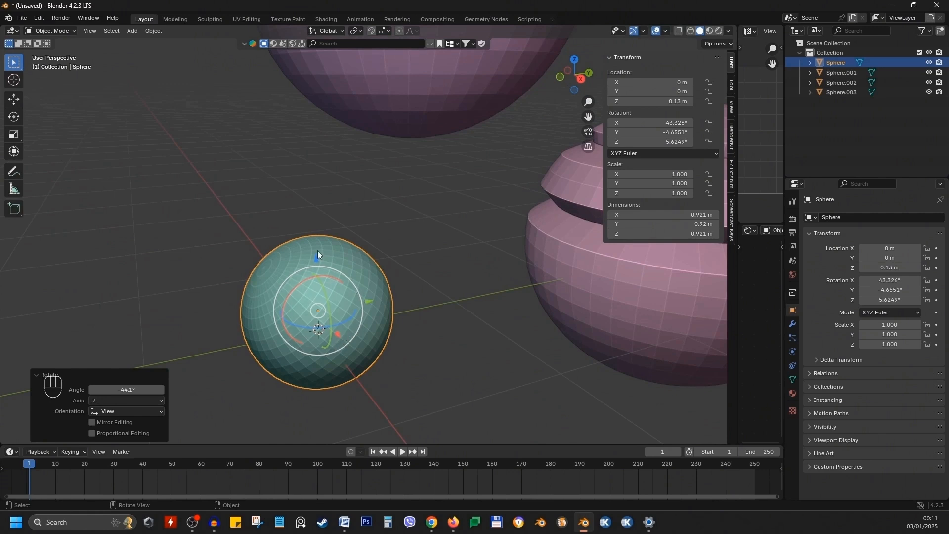
{"action": "left_click", "coordinate": [334, 30]}
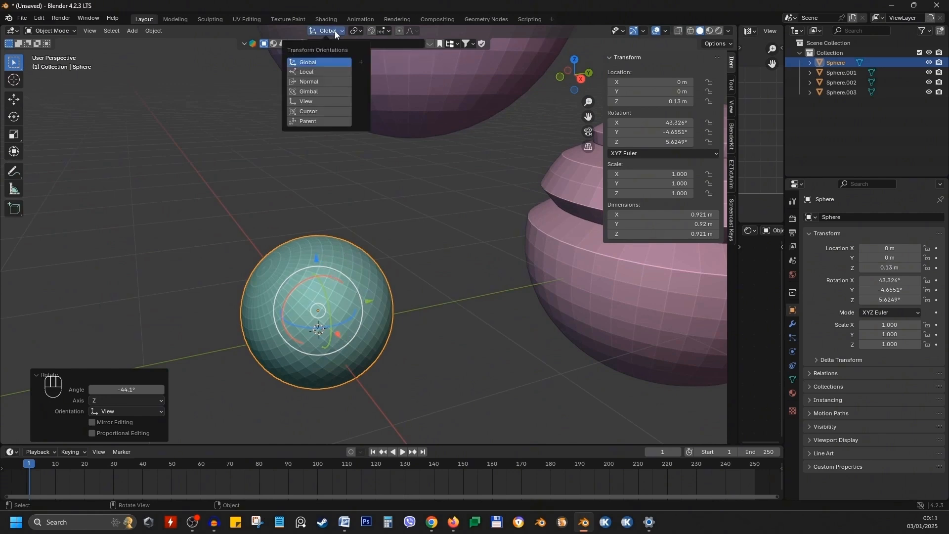
{"action": "left_click", "coordinate": [319, 82]}
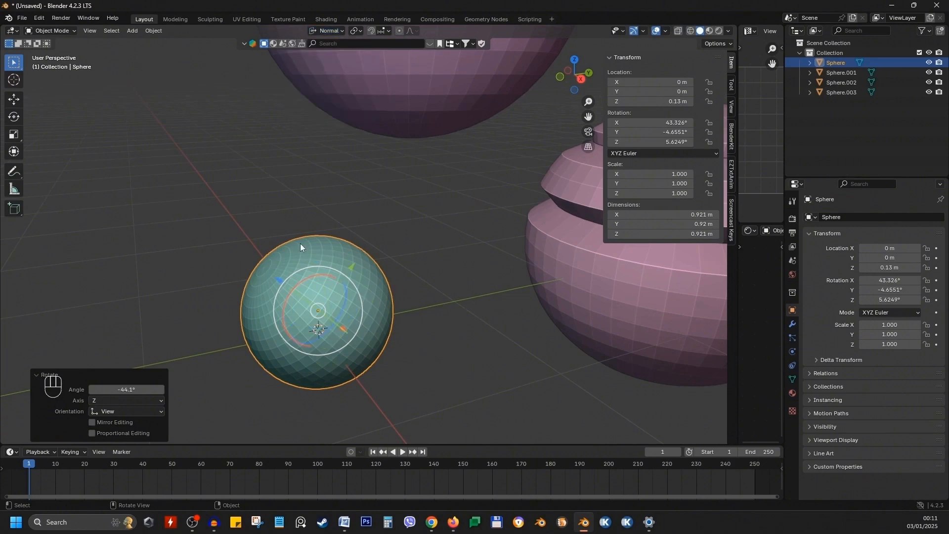
{"action": "middle_click_drag", "start_coordinate": [301, 243], "coordinate": [310, 161]}
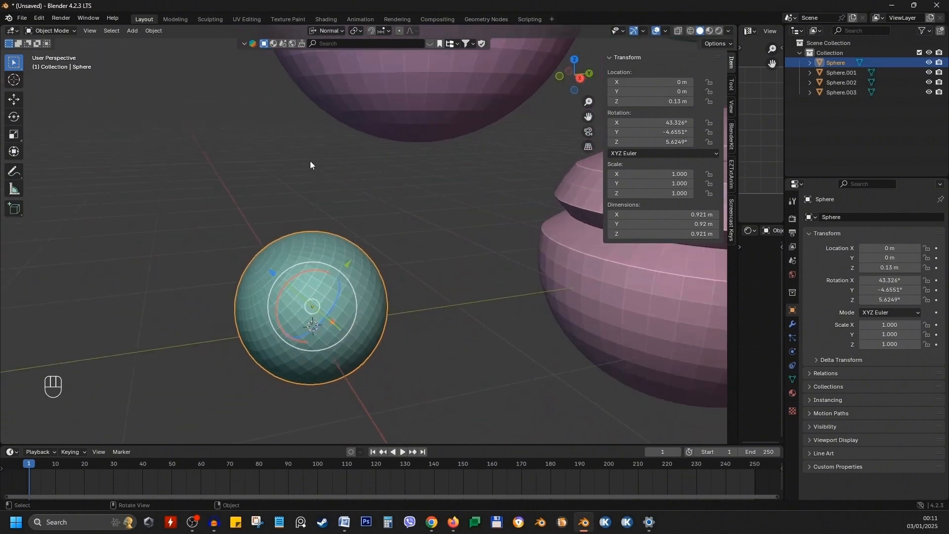
Clear the teal sphere's rotation and location.
{"action": "key", "text": "alt+r"}
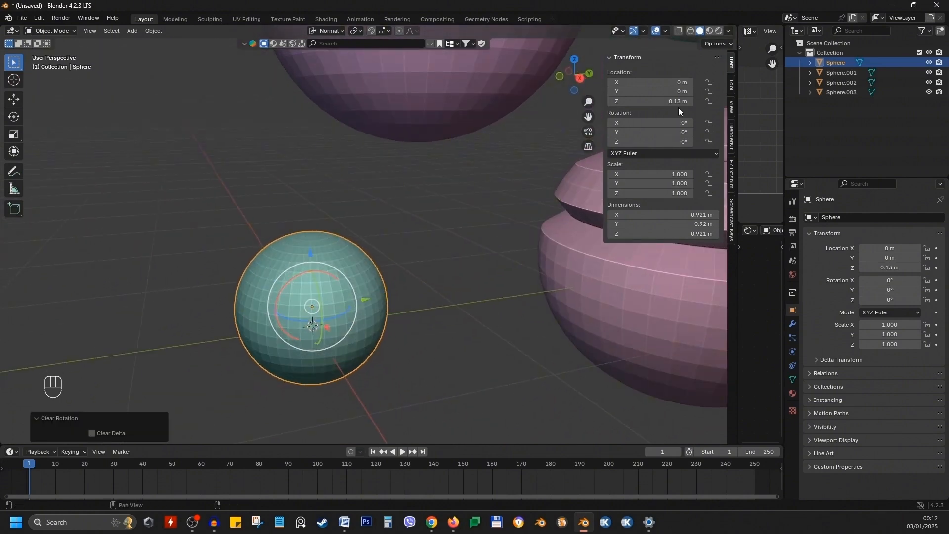
{"action": "middle_click_drag", "start_coordinate": [365, 268], "coordinate": [324, 249]}
{"action": "key", "text": "alt+g"}
{"action": "middle_click_drag", "start_coordinate": [373, 265], "coordinate": [419, 285]}
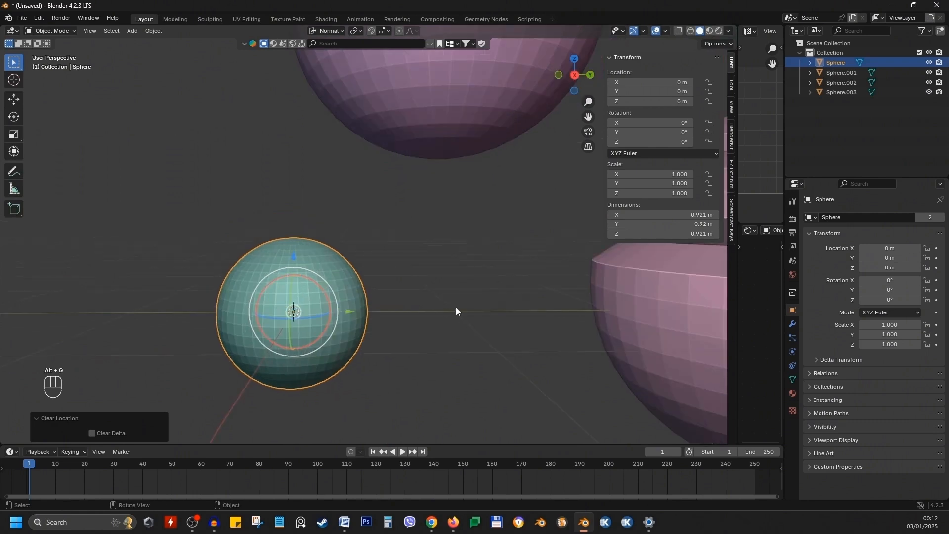
{"action": "middle_click_drag", "start_coordinate": [456, 310], "coordinate": [430, 278]}
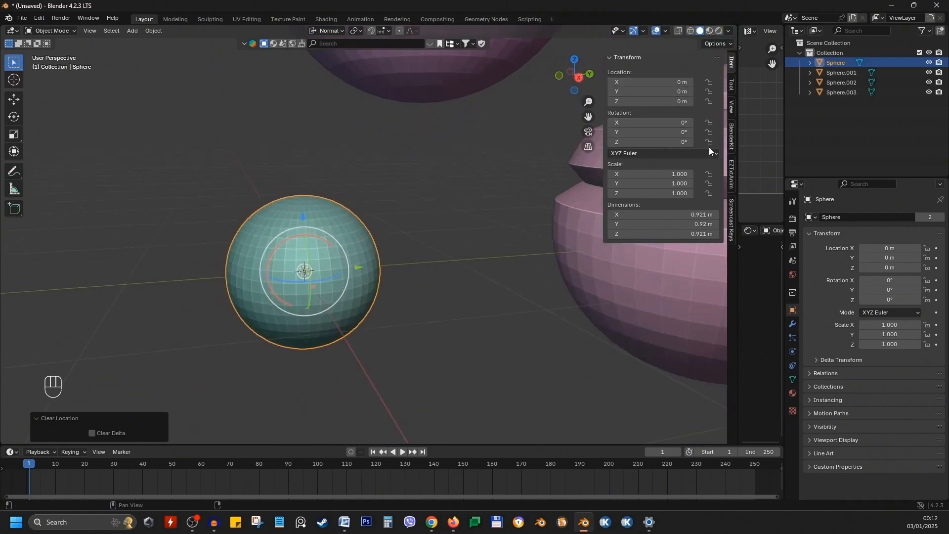
Try moving the teal sphere along its normal Y, X and Z axes, cancelling each move.
{"action": "middle_click_drag", "start_coordinate": [376, 296], "coordinate": [351, 295]}
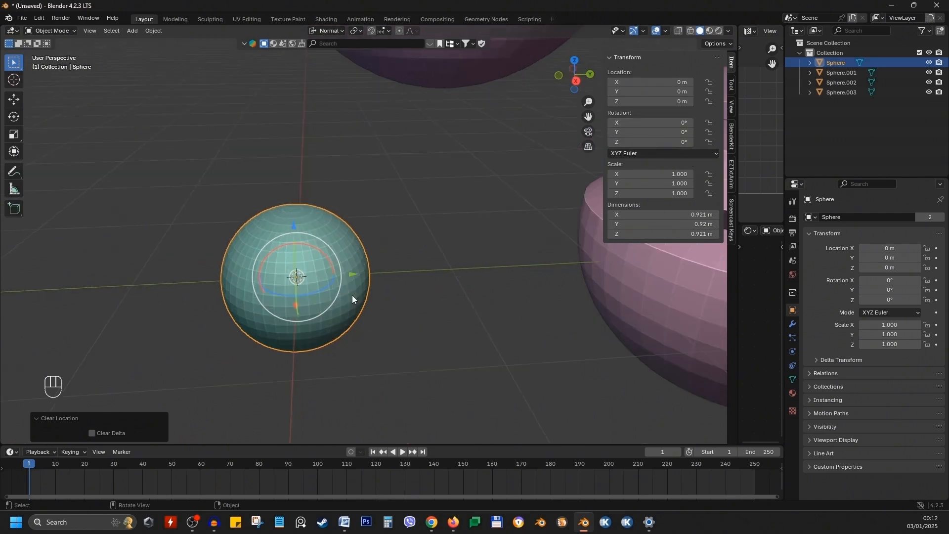
{"action": "key", "text": "g"}
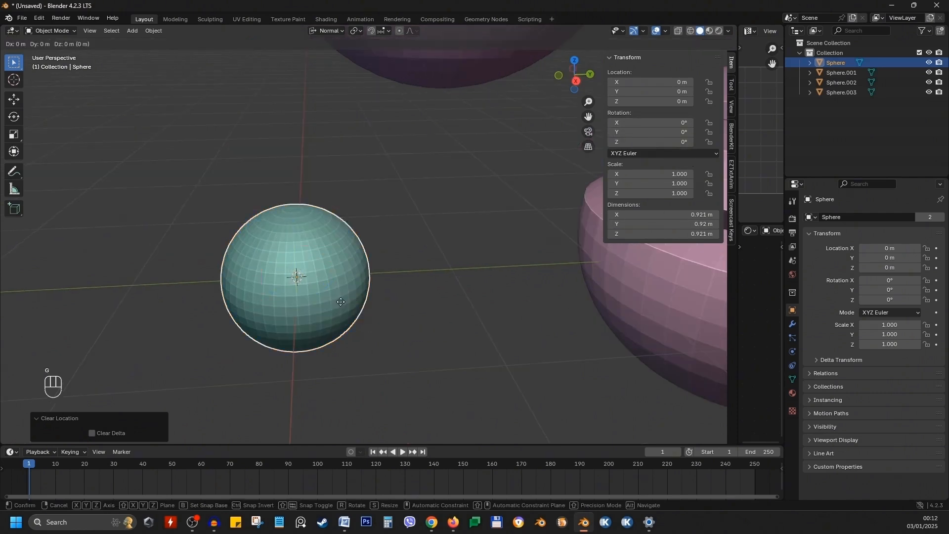
{"action": "key", "text": "y"}
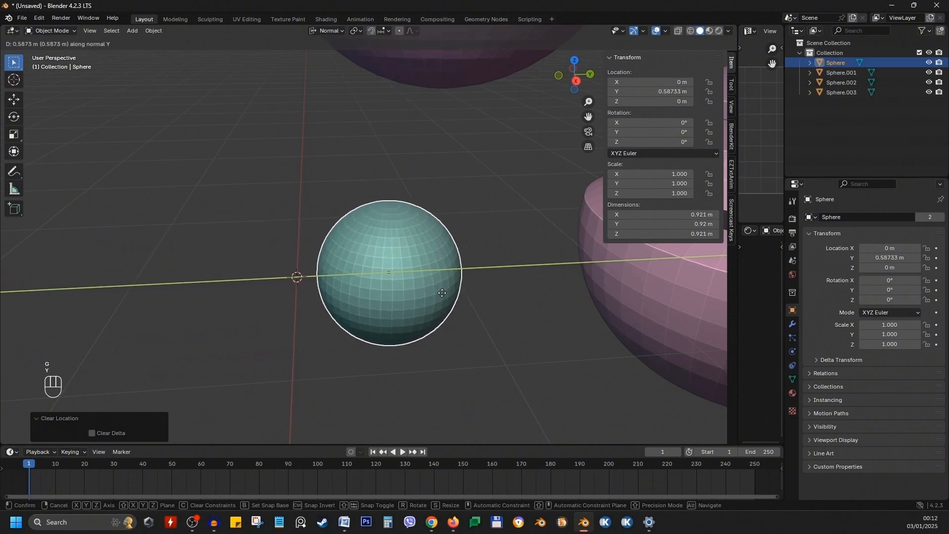
{"action": "key", "text": "g"}
{"action": "key", "text": "x"}
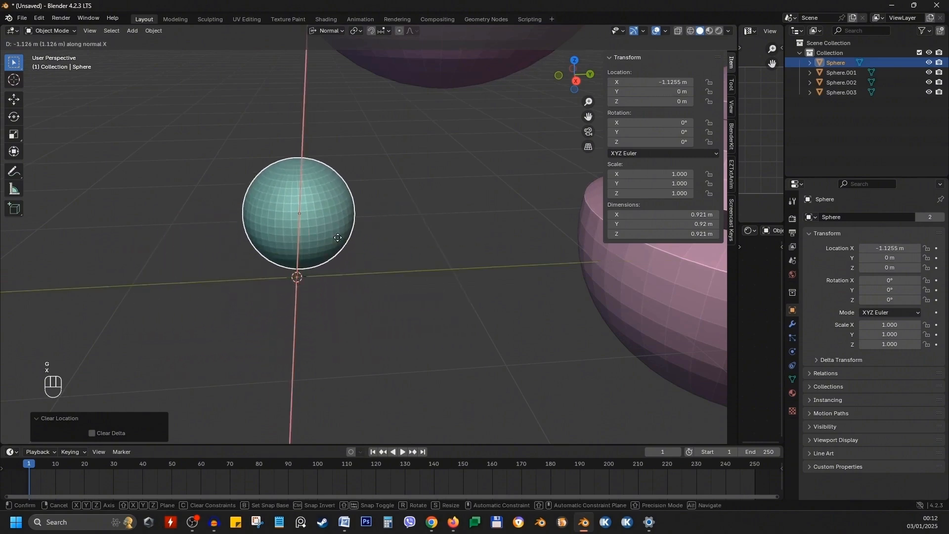
{"action": "right_click", "coordinate": [313, 344]}
{"action": "middle_click_drag", "start_coordinate": [316, 302], "coordinate": [371, 275]}
{"action": "key", "text": "g"}
{"action": "key", "text": "z"}
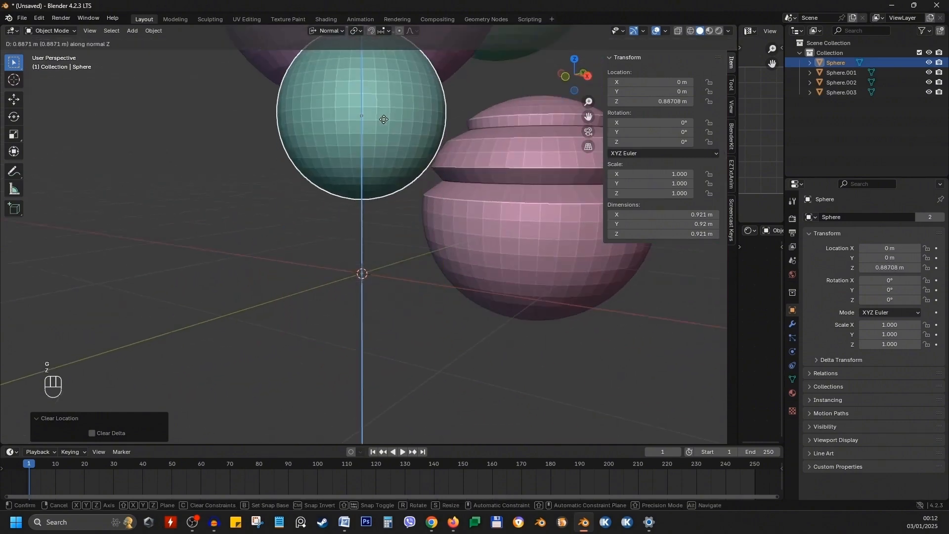
{"action": "right_click", "coordinate": [365, 241]}
{"action": "middle_click_drag", "start_coordinate": [365, 241], "coordinate": [364, 288]}
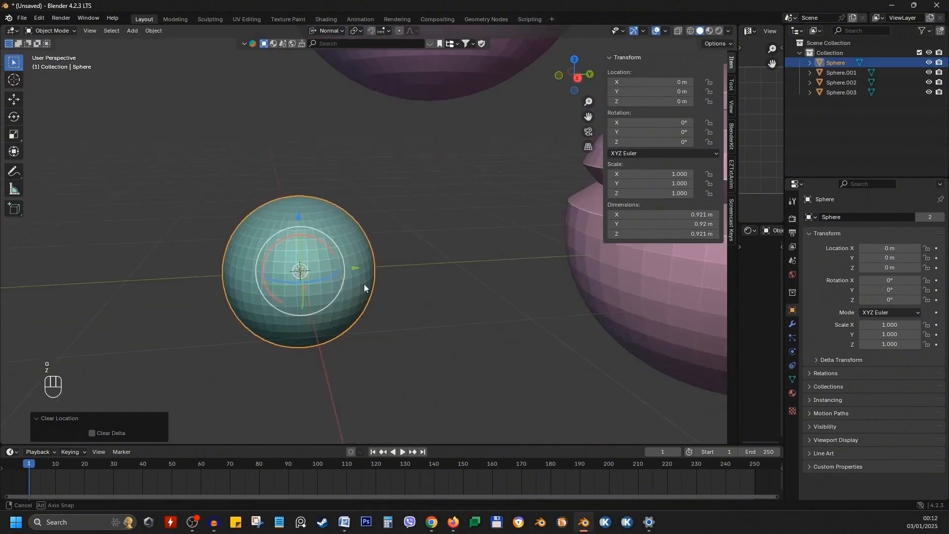
Set the transform orientation back to Global.
{"action": "left_click", "coordinate": [643, 31]}
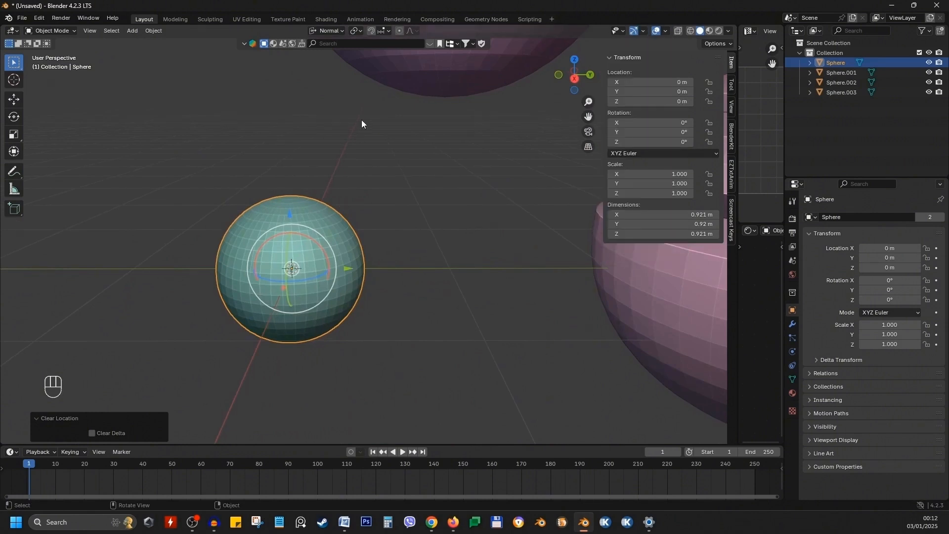
{"action": "left_click", "coordinate": [329, 30]}
{"action": "left_click", "coordinate": [342, 63]}
Try moving the teal sphere with the gizmo's Y and Z arrows, cancelling each move.
{"action": "left_click_drag", "start_coordinate": [354, 267], "coordinate": [504, 266]}
{"action": "right_click", "coordinate": [504, 265]}
{"action": "left_click_drag", "start_coordinate": [291, 216], "coordinate": [248, 409]}
{"action": "right_click", "coordinate": [249, 409]}
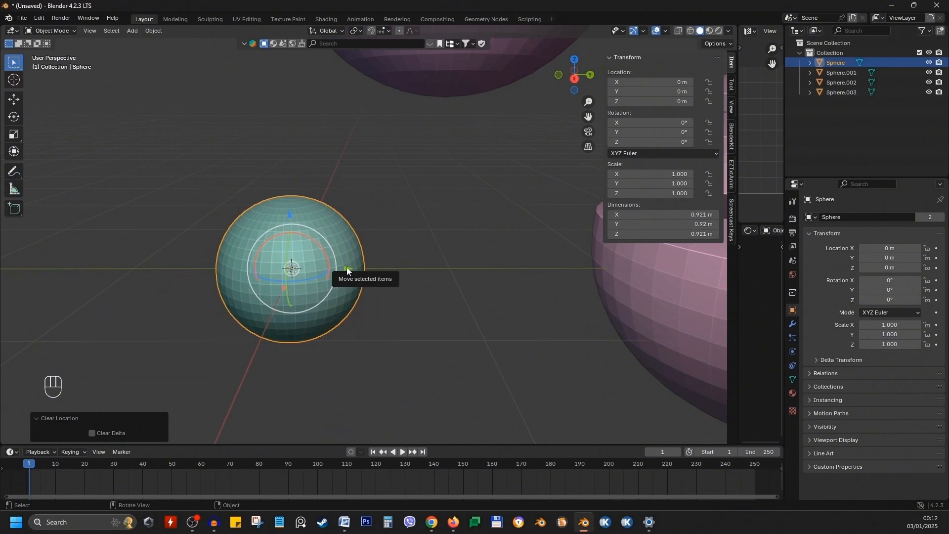
{"action": "left_click_drag", "start_coordinate": [348, 268], "coordinate": [584, 269]}
{"action": "right_click", "coordinate": [583, 268]}
{"action": "left_click_drag", "start_coordinate": [289, 214], "coordinate": [314, 82]}
{"action": "right_click", "coordinate": [314, 82]}
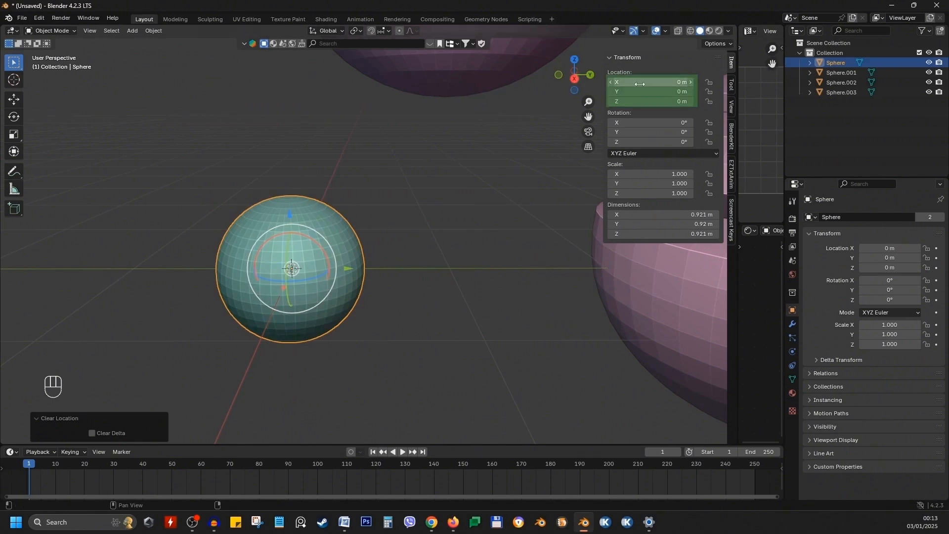
Shift the teal sphere's location to X -1.2 m and Y 0.23 m, and reset both values to 0.
{"action": "mouse_move", "coordinate": [640, 84]}
{"action": "left_mouse_down"}
{"action": "mouse_move", "coordinate": [608, 84]}
{"action": "mouse_move", "coordinate": [655, 84]}
{"action": "mouse_move", "coordinate": [605, 84]}
{"action": "mouse_move", "coordinate": [636, 92]}
{"action": "left_mouse_up"}
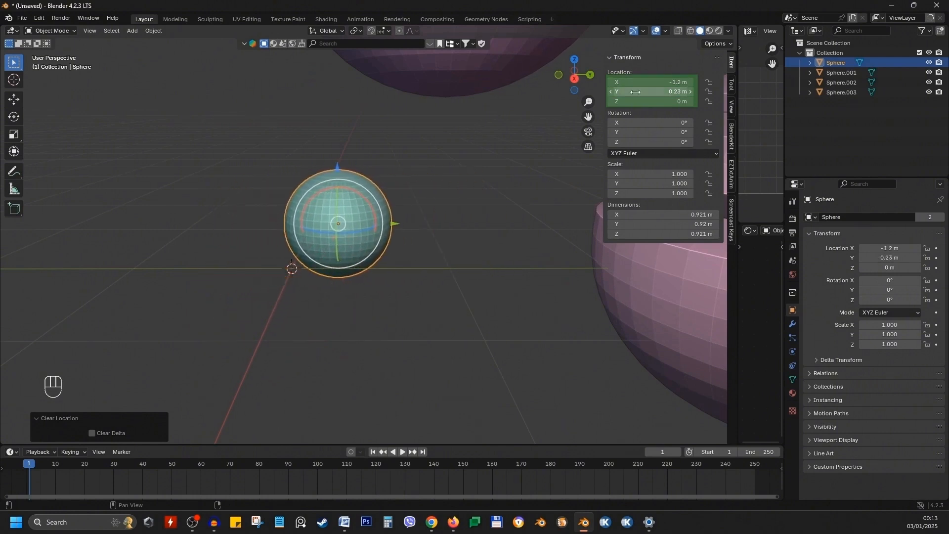
{"action": "left_click", "coordinate": [635, 91]}
{"action": "type", "text": "0"}
{"action": "key", "text": "Return"}
{"action": "left_click", "coordinate": [659, 80]}
{"action": "type", "text": "0"}
{"action": "key", "text": "Return"}
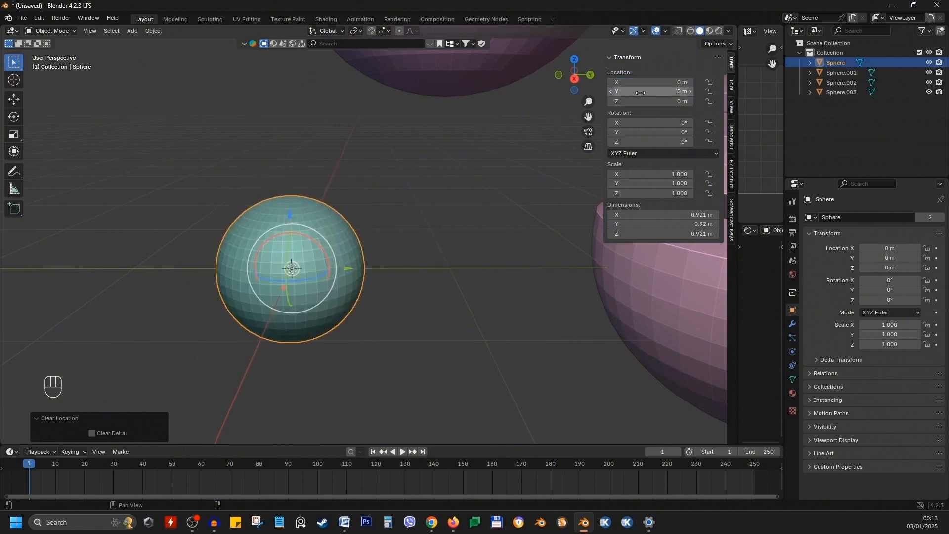
Set the teal sphere's Z location to 1 m, and return it to 0.
{"action": "left_click", "coordinate": [638, 103]}
{"action": "type", "text": "1"}
{"action": "key", "text": "Return"}
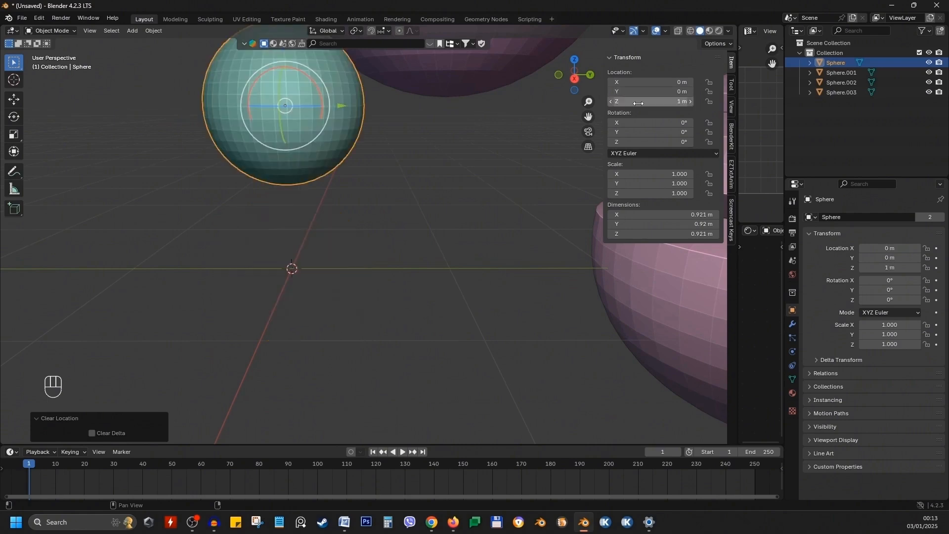
{"action": "middle_click_drag", "start_coordinate": [257, 185], "coordinate": [424, 169]}
{"action": "left_click", "coordinate": [643, 102]}
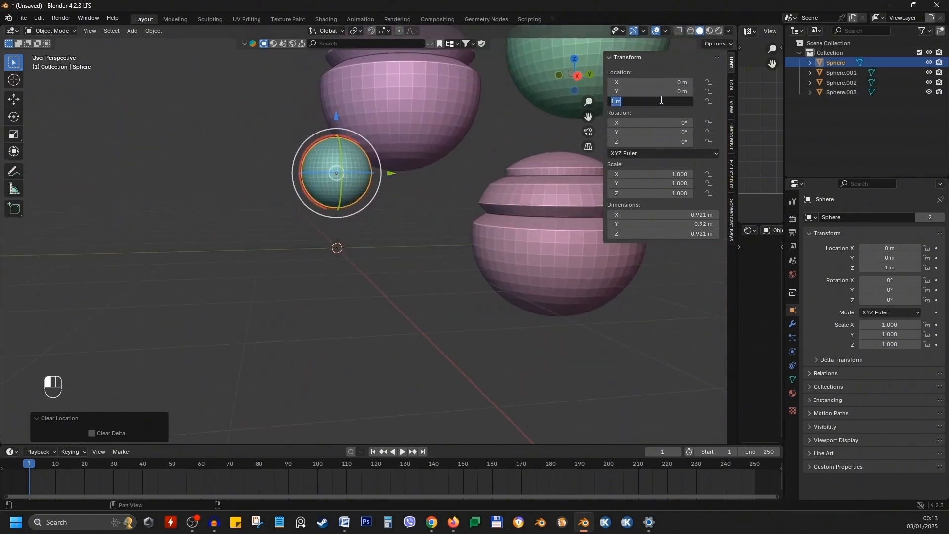
{"action": "type", "text": "0"}
{"action": "key", "text": "Return"}
Change the teal sphere's rotation values to about 232° in X, 188° in Y and 13° in Z.
{"action": "scroll", "coordinate": [418, 226], "scroll_direction": "up", "scroll_amount": 1}
{"action": "middle_click_drag", "start_coordinate": [397, 236], "coordinate": [387, 233]}
{"action": "scroll", "coordinate": [388, 233], "scroll_direction": "up", "scroll_amount": 2}
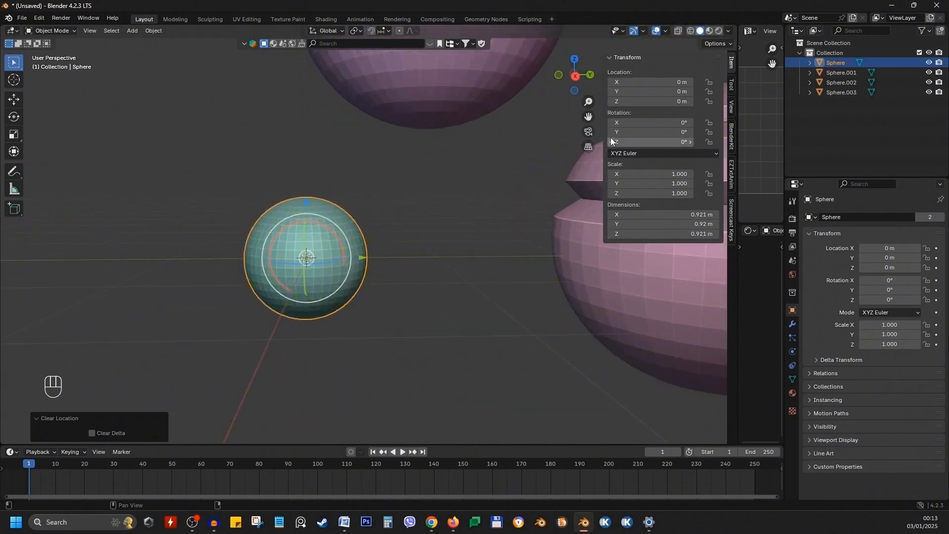
{"action": "mouse_move", "coordinate": [657, 142]}
{"action": "left_mouse_down"}
{"action": "mouse_move", "coordinate": [685, 142]}
{"action": "mouse_move", "coordinate": [659, 142]}
{"action": "mouse_move", "coordinate": [657, 132]}
{"action": "left_mouse_up"}
{"action": "left_click_drag", "start_coordinate": [643, 122], "coordinate": [647, 123]}
Reset the teal sphere's X, Y and Z rotation values to 0.
{"action": "double_click", "coordinate": [665, 124]}
{"action": "type", "text": "0"}
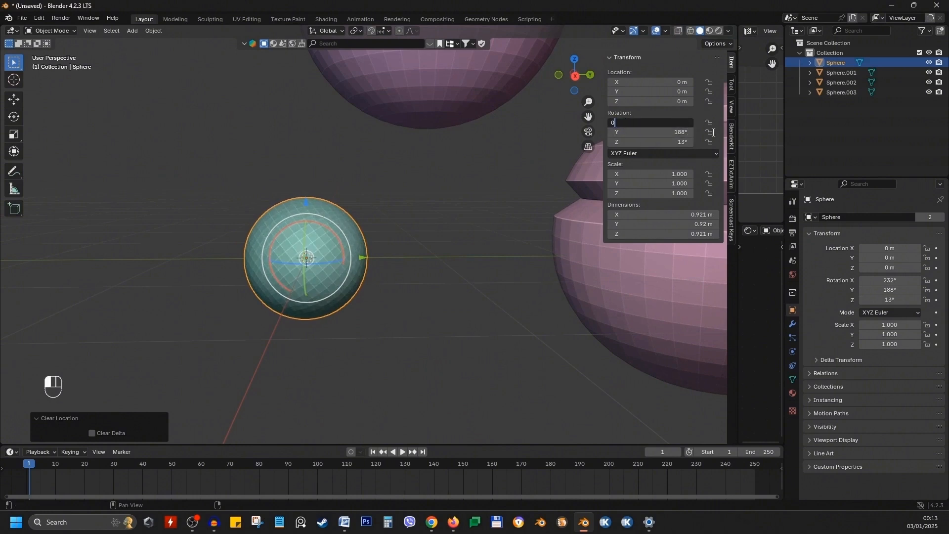
{"action": "key", "text": "Return"}
{"action": "double_click", "coordinate": [665, 126]}
{"action": "double_click", "coordinate": [663, 132]}
{"action": "type", "text": "2"}
{"action": "key", "text": "Return"}
{"action": "double_click", "coordinate": [660, 142]}
{"action": "type", "text": "0"}
{"action": "key", "text": "Return"}
{"action": "double_click", "coordinate": [659, 132]}
{"action": "type", "text": "0"}
{"action": "key", "text": "Return"}
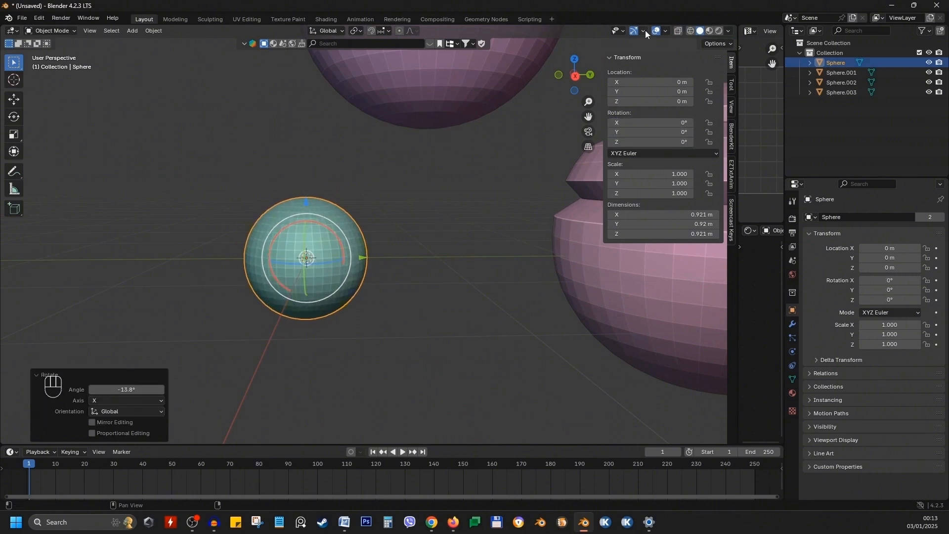
Turn off the Rotate object gizmo in the 3D viewport's gizmo display settings.
{"action": "left_click", "coordinate": [645, 31]}
{"action": "left_click", "coordinate": [614, 131]}
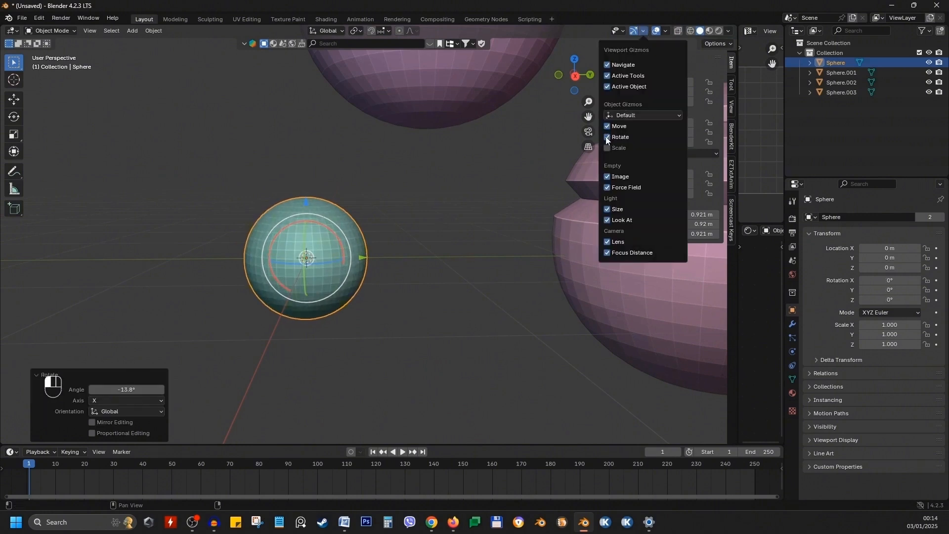
{"action": "left_click", "coordinate": [615, 141]}
Move the teal sphere freely to about X 0.13 m, Y 1.32 m, Z 1.21 m, then undo, redo and undo the move.
{"action": "middle_click_drag", "start_coordinate": [178, 302], "coordinate": [322, 268]}
{"action": "key", "text": "g"}
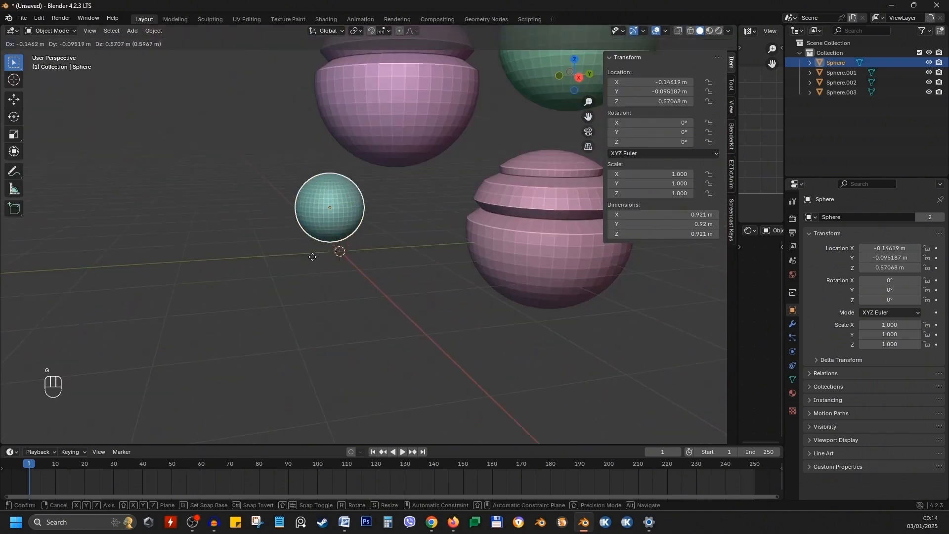
{"action": "left_click", "coordinate": [419, 212]}
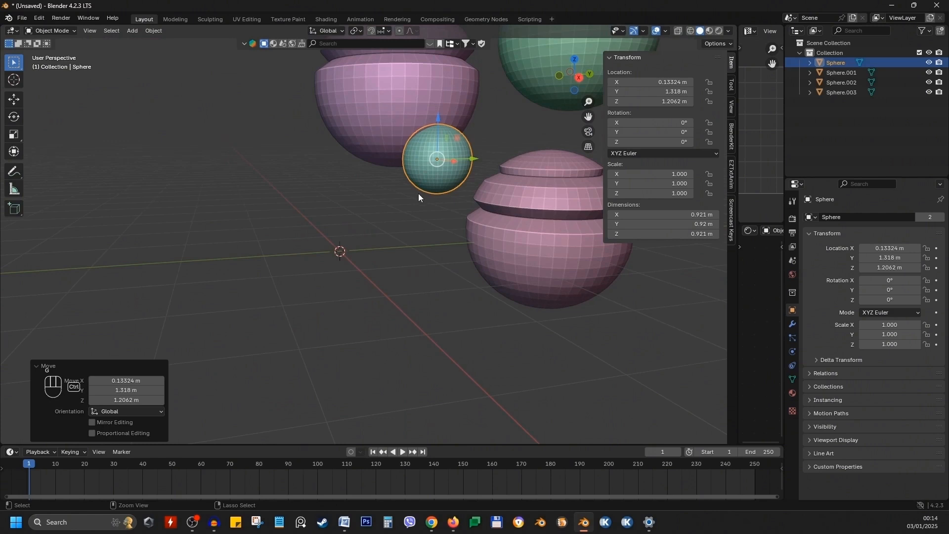
{"action": "key", "text": "ctrl+z"}
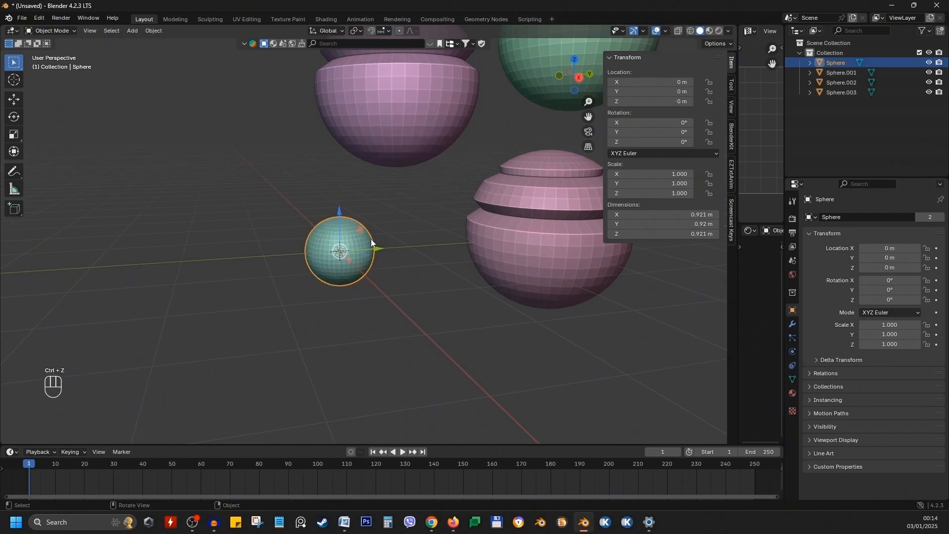
{"action": "key", "text": "ctrl+shift+z"}
{"action": "key", "text": "ctrl+z"}
Examine the Undo Steps limit in the System section of the preferences, and close the preferences.
{"action": "left_click", "coordinate": [39, 18]}
{"action": "left_click", "coordinate": [54, 146]}
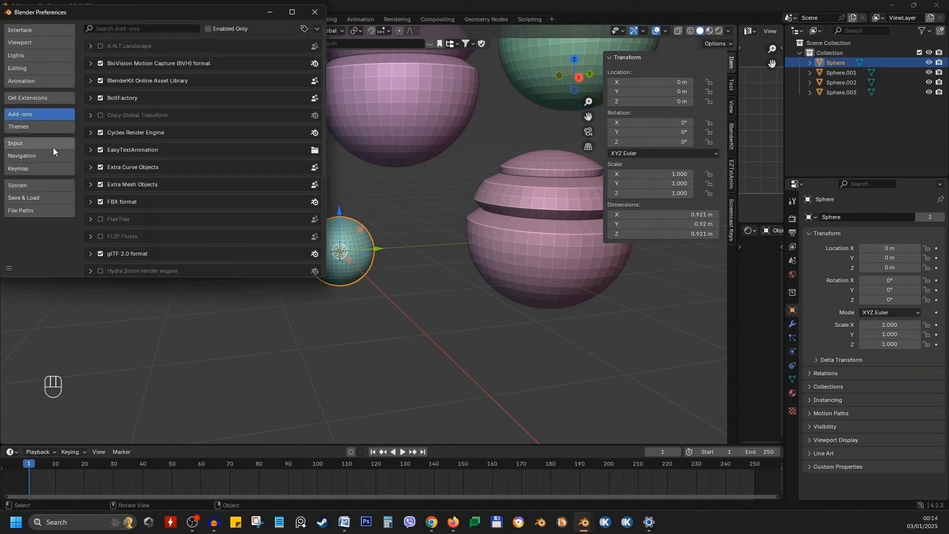
{"action": "left_click", "coordinate": [30, 185]}
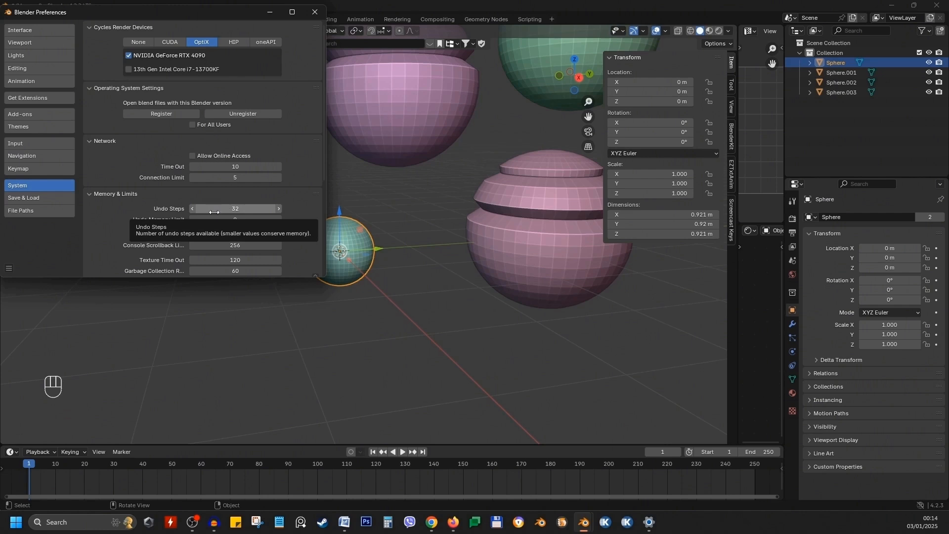
{"action": "left_click", "coordinate": [315, 11]}
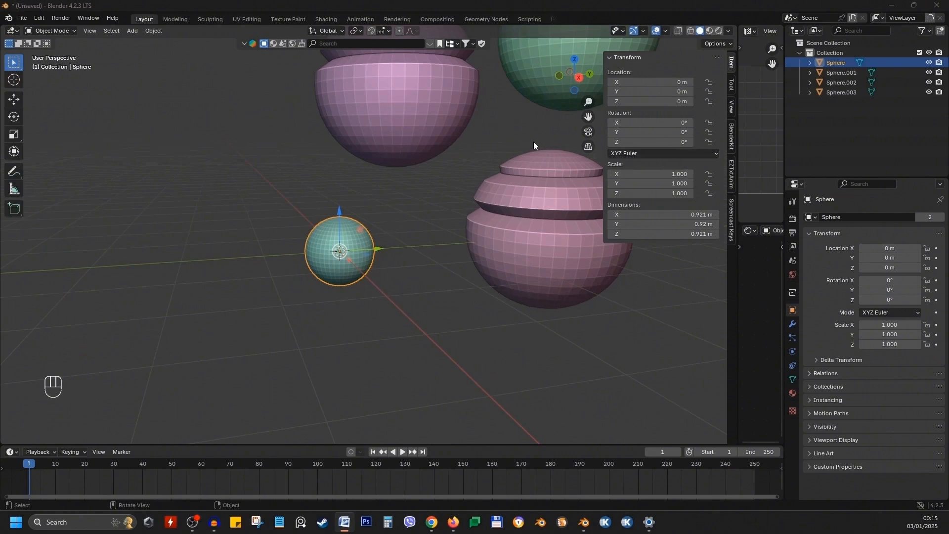
Set the teal sphere's X location to 2 m and copy that value to its Y location.
{"action": "left_click", "coordinate": [632, 83]}
{"action": "type", "text": "2"}
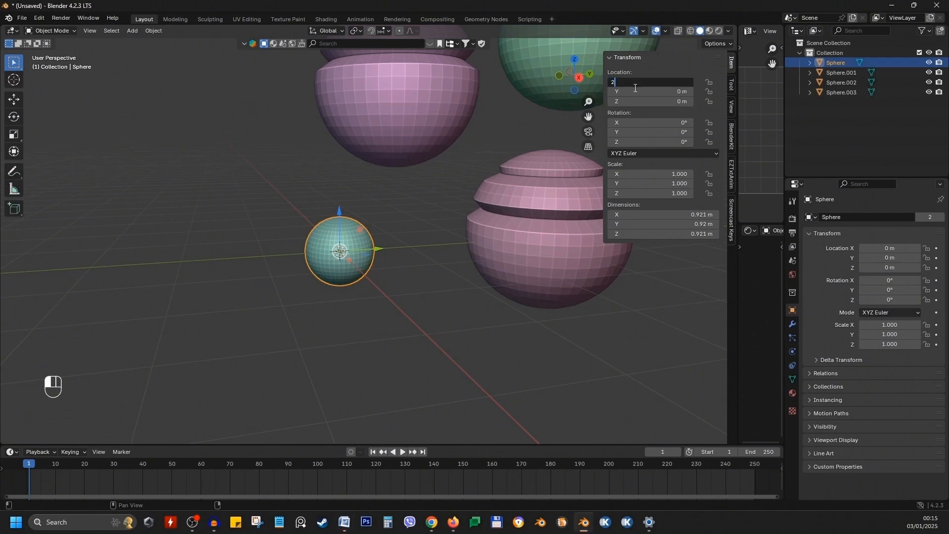
{"action": "key", "text": "Return"}
{"action": "scroll", "coordinate": [465, 230], "scroll_direction": "down", "scroll_amount": 4}
{"action": "middle_click_drag", "start_coordinate": [465, 230], "coordinate": [503, 220]}
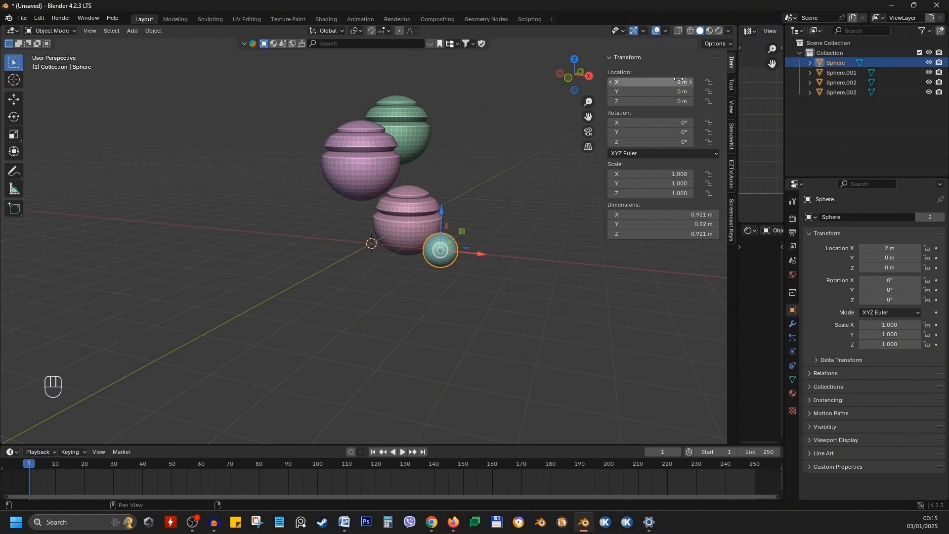
{"action": "key", "text": "ctrl+c"}
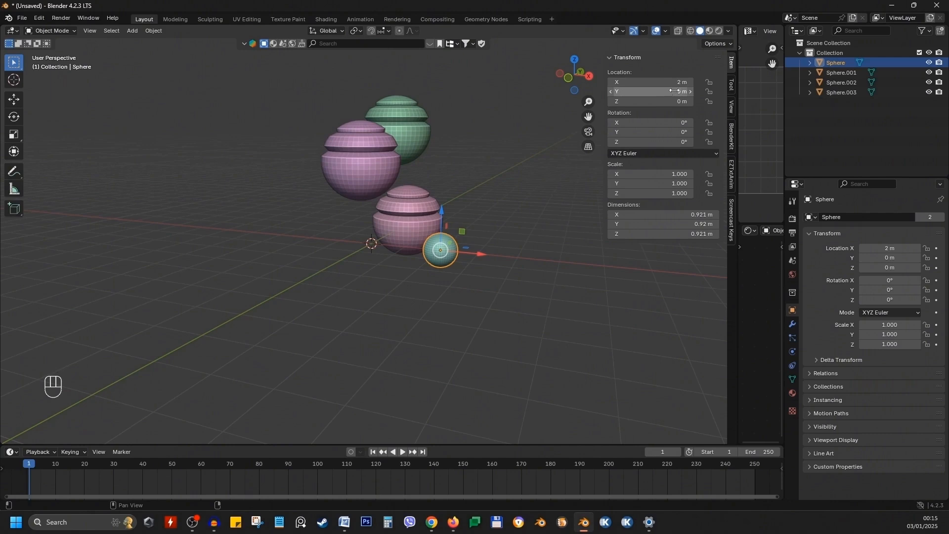
{"action": "key", "text": "ctrl+v"}
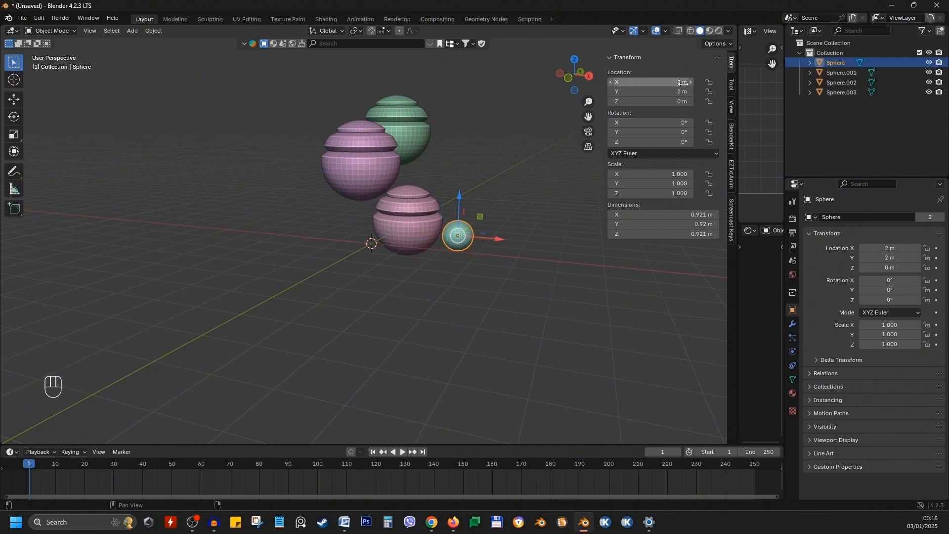
Try to paste the clipboard value into the teal sphere's rotation values, and set its X rotation to 4° and copy it.
{"action": "key", "text": "ctrl+v"}
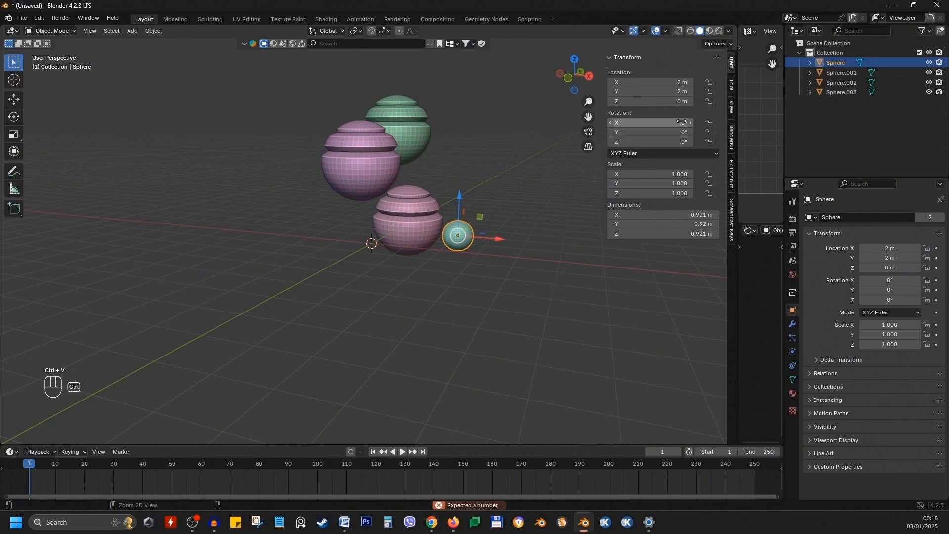
{"action": "key", "text": "ctrl+v"}
{"action": "key", "text": "ctrl+v"}
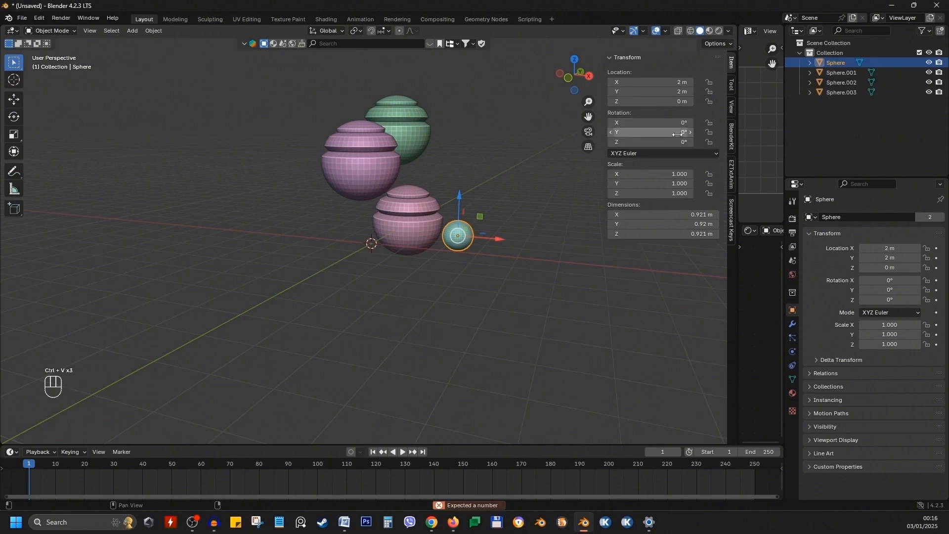
{"action": "left_click", "coordinate": [683, 123]}
{"action": "type", "text": "4"}
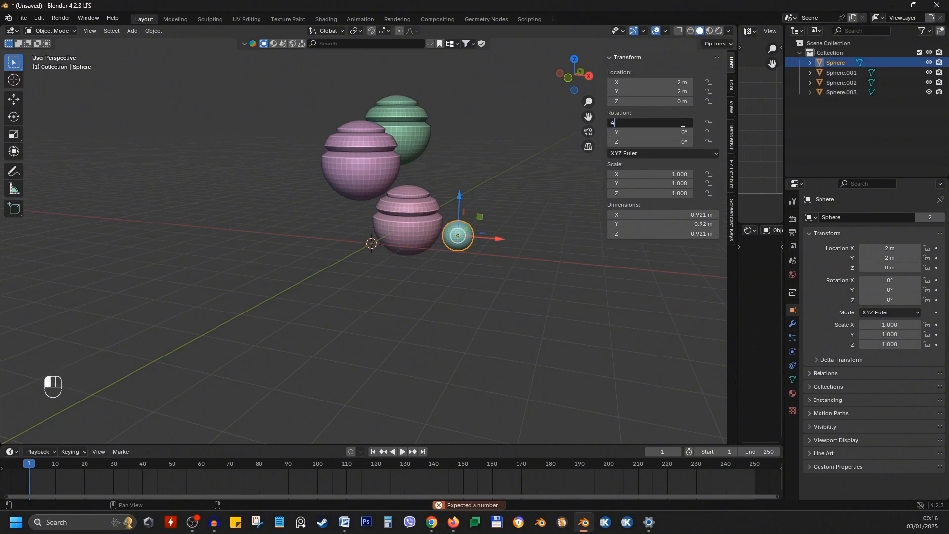
{"action": "key", "text": "Return"}
{"action": "key", "text": "ctrl+c"}
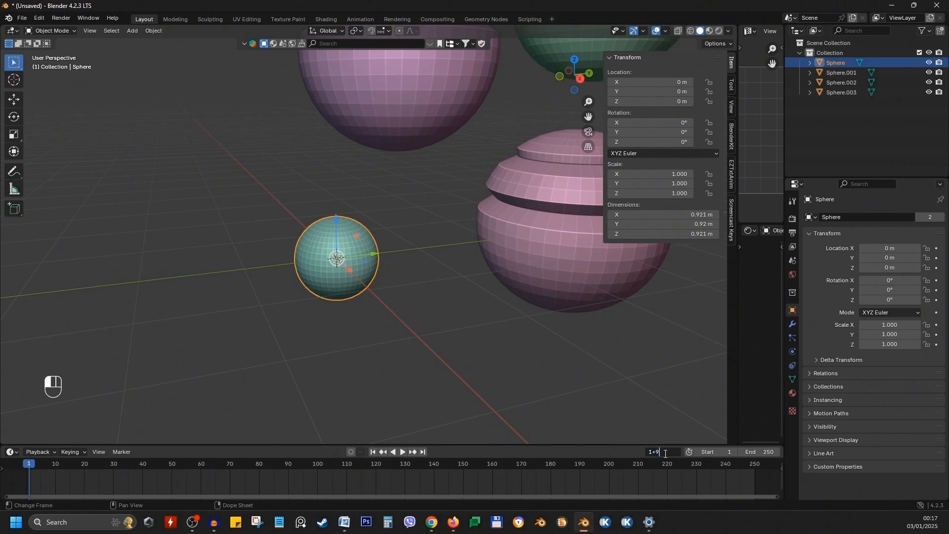
Set the timeline's current frame with the expression 1+9 and its end frame to 100.
{"action": "key", "text": "Return"}
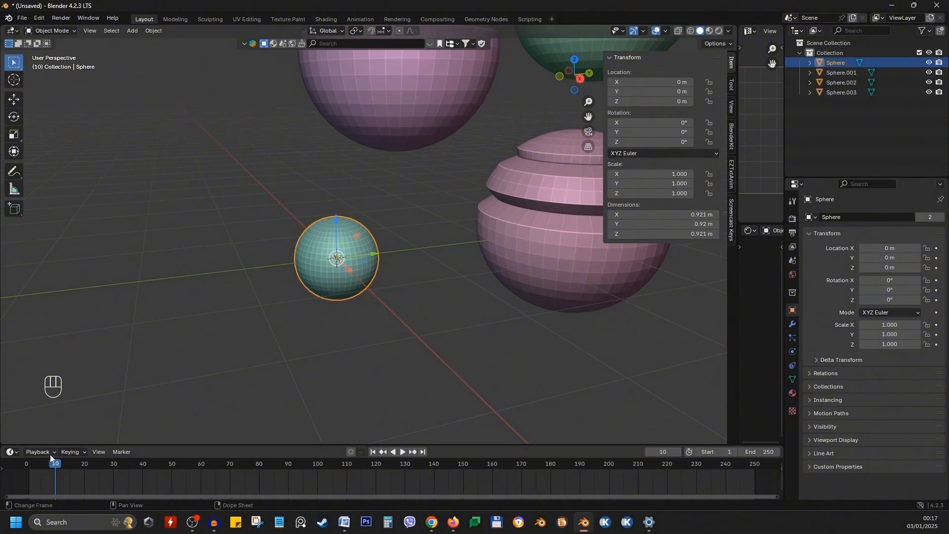
{"action": "left_click", "coordinate": [769, 452]}
{"action": "key", "text": "Return"}
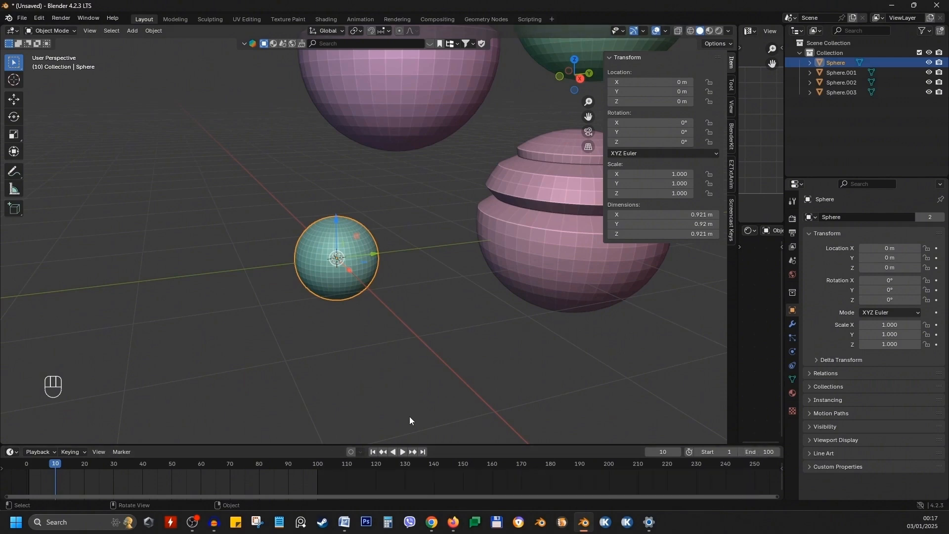
Switch the 3D viewport to Material Preview shading and enlarge the shader editor in both width and height.
{"action": "left_click", "coordinate": [710, 31]}
{"action": "scroll", "coordinate": [367, 296], "scroll_direction": "up", "scroll_amount": 3}
{"action": "left_click_drag", "start_coordinate": [738, 269], "coordinate": [388, 262]}
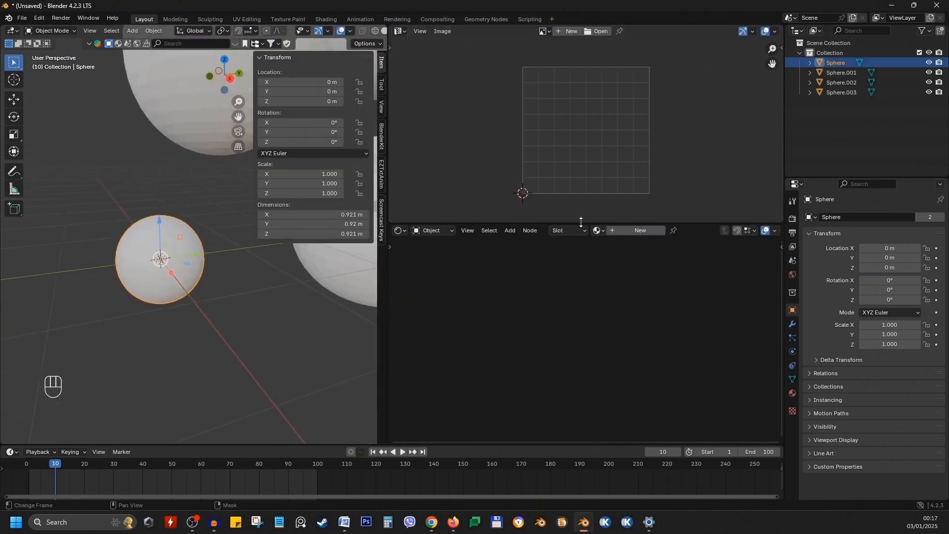
{"action": "left_click_drag", "start_coordinate": [581, 223], "coordinate": [581, 77]}
Give the small sphere a new material and set its Principled BSDF base color to a light salmon red.
{"action": "left_click", "coordinate": [792, 393]}
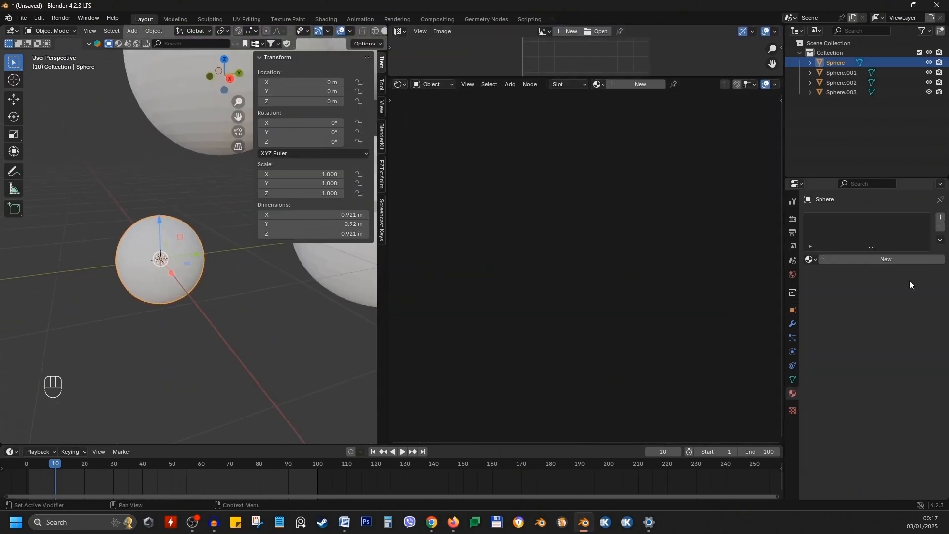
{"action": "left_click", "coordinate": [885, 259]}
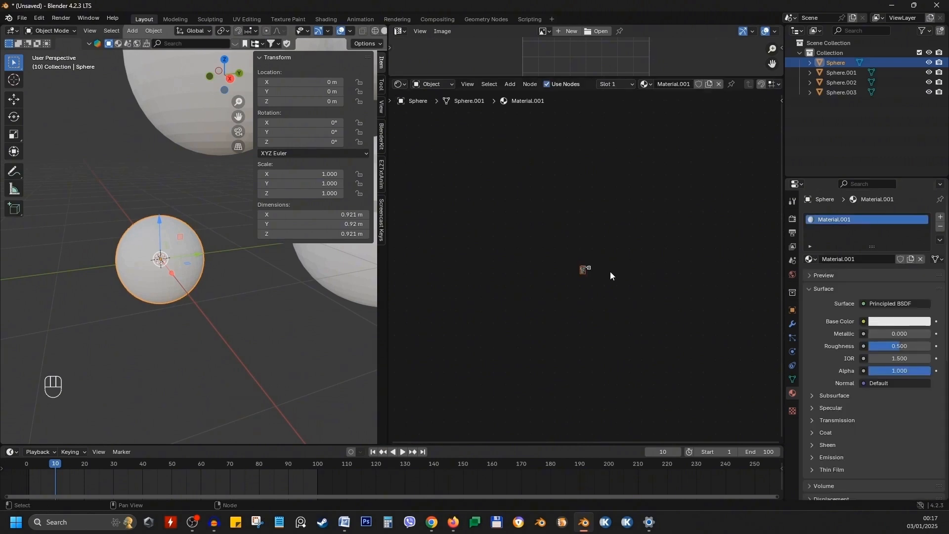
{"action": "scroll", "coordinate": [595, 274], "scroll_direction": "up", "scroll_amount": 20}
{"action": "scroll", "coordinate": [595, 274], "scroll_direction": "down", "scroll_amount": 4}
{"action": "middle_click_drag", "start_coordinate": [499, 245], "coordinate": [499, 178]}
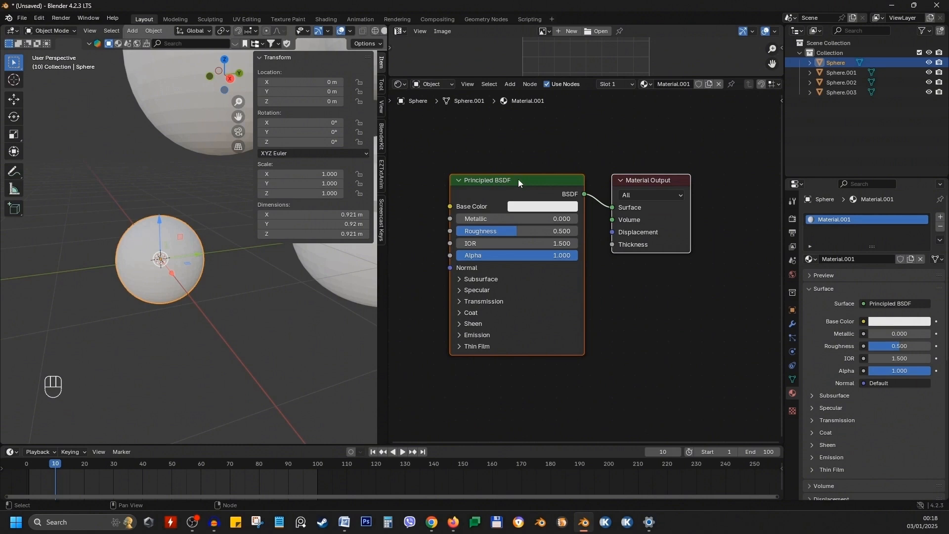
{"action": "left_click", "coordinate": [517, 208]}
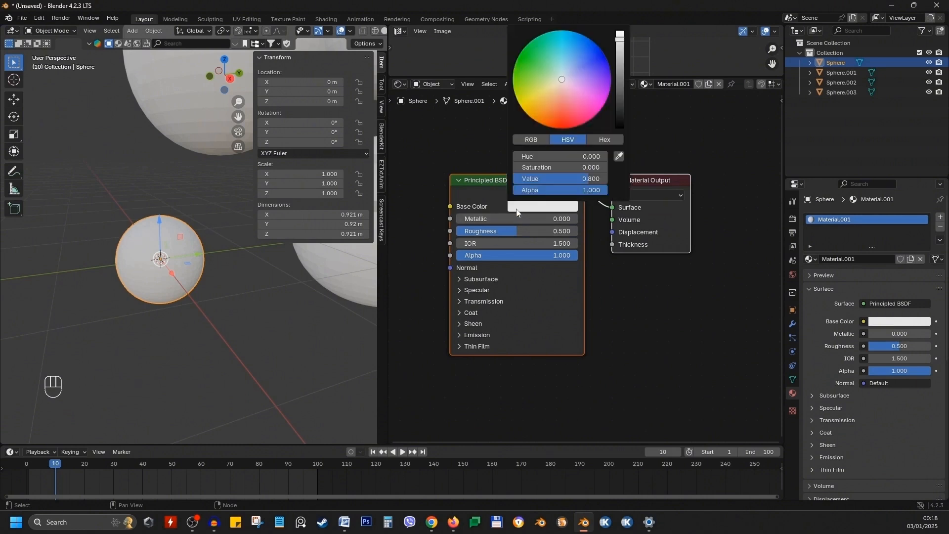
{"action": "left_click", "coordinate": [558, 94]}
Set the sphere material's roughness to about 0.086, metallic to 0 and alpha to 1.
{"action": "scroll", "coordinate": [184, 285], "scroll_direction": "up", "scroll_amount": 4}
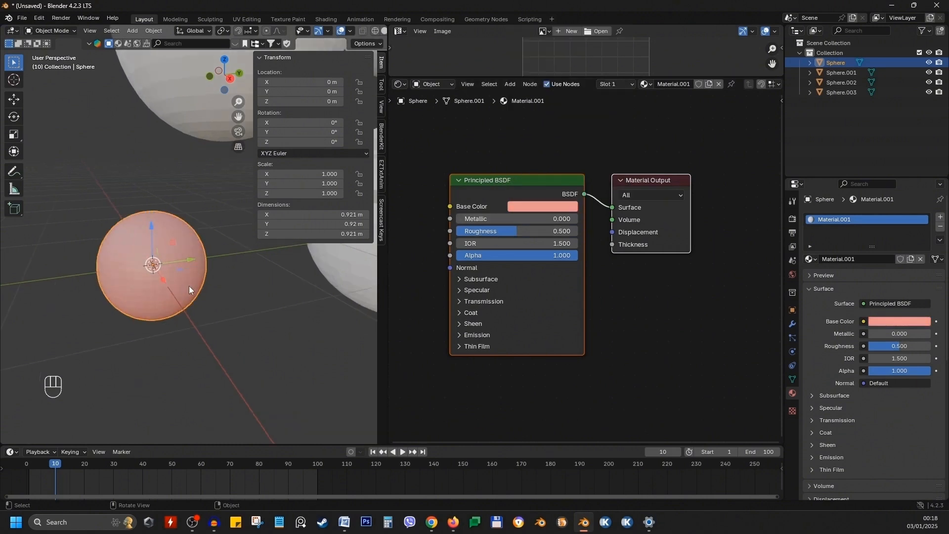
{"action": "middle_click_drag", "start_coordinate": [179, 285], "coordinate": [206, 269]}
{"action": "left_click_drag", "start_coordinate": [524, 231], "coordinate": [473, 230]}
{"action": "mouse_move", "coordinate": [494, 219]}
{"action": "left_mouse_down"}
{"action": "mouse_move", "coordinate": [551, 219]}
{"action": "mouse_move", "coordinate": [456, 219]}
{"action": "left_mouse_up"}
{"action": "mouse_move", "coordinate": [574, 255]}
{"action": "left_mouse_down"}
{"action": "mouse_move", "coordinate": [465, 255]}
{"action": "mouse_move", "coordinate": [578, 256]}
{"action": "left_mouse_up"}
Set the sphere material's coat weight to 1 and its coat roughness to about 0.248.
{"action": "left_click", "coordinate": [472, 313]}
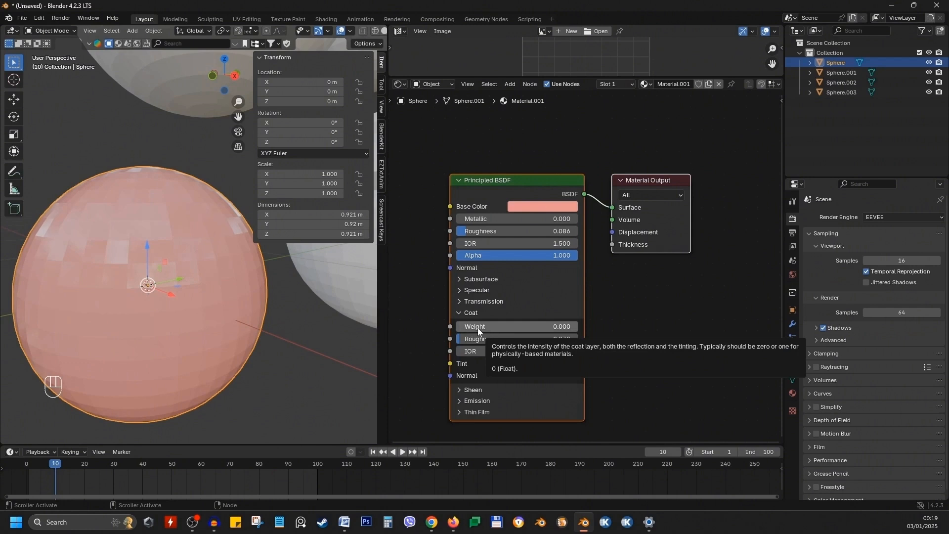
{"action": "left_click_drag", "start_coordinate": [477, 326], "coordinate": [588, 326]}
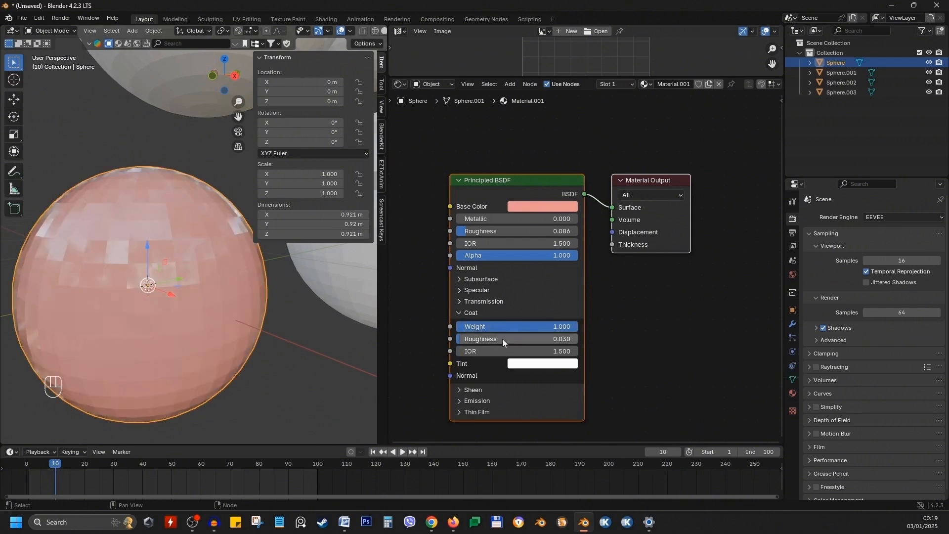
{"action": "left_click_drag", "start_coordinate": [502, 339], "coordinate": [558, 339]}
{"action": "left_click_drag", "start_coordinate": [558, 339], "coordinate": [529, 339]}
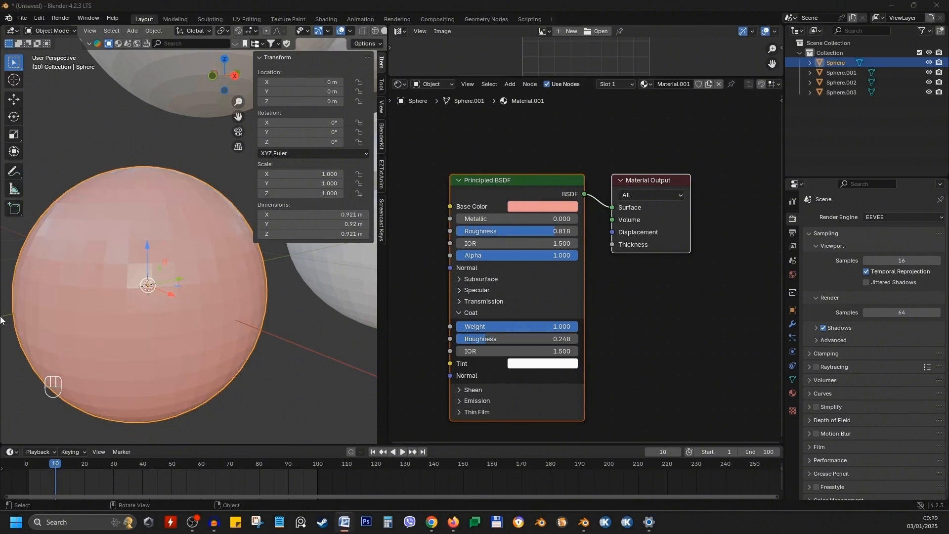
Move the salmon-colored sphere along the X axis to about -3.15 m.
{"action": "scroll", "coordinate": [271, 321], "scroll_direction": "down", "scroll_amount": 7}
{"action": "middle_click_drag", "start_coordinate": [271, 322], "coordinate": [270, 354]}
{"action": "key", "text": "g"}
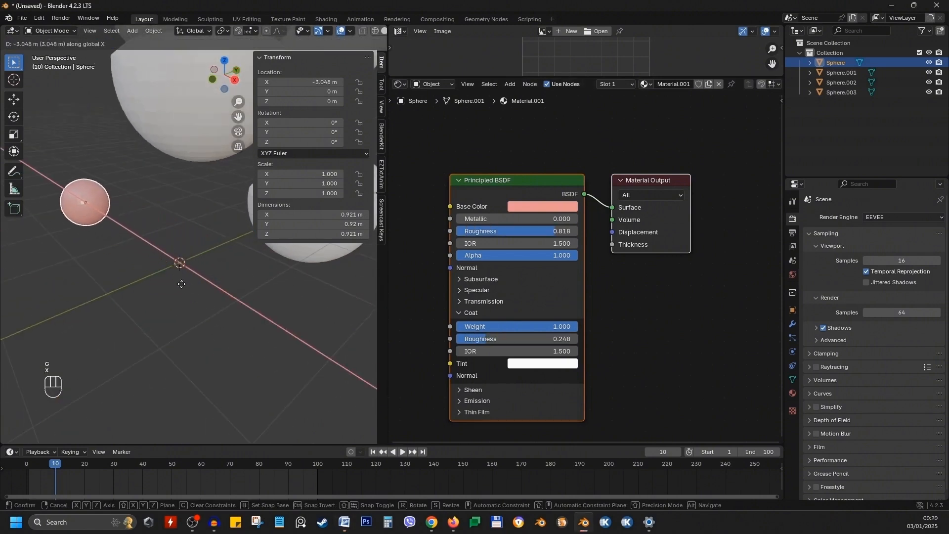
{"action": "left_click", "coordinate": [175, 291]}
Add a cube mesh at the world origin and scale it uniformly to about 0.332.
{"action": "key", "text": "shift+a"}
{"action": "mouse_move", "coordinate": [227, 293]}
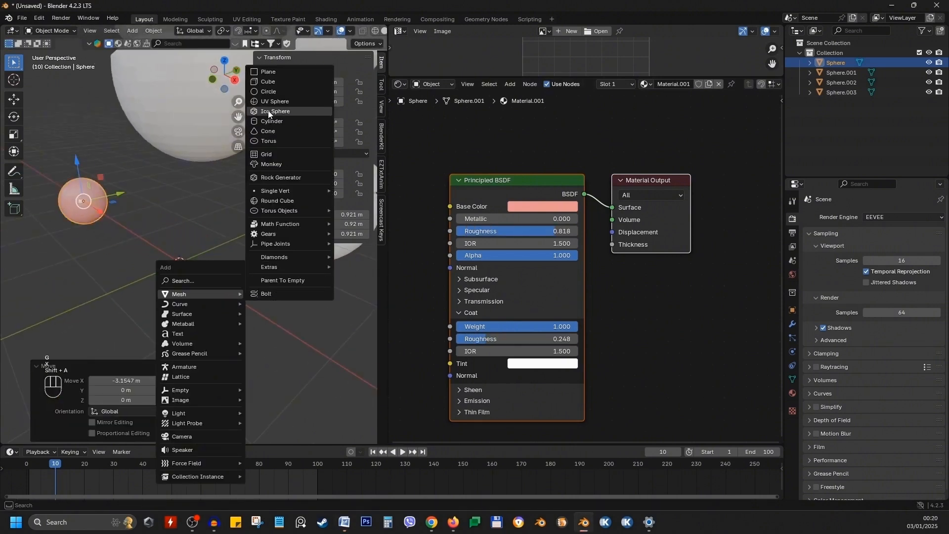
{"action": "left_click", "coordinate": [269, 82]}
{"action": "scroll", "coordinate": [229, 346], "scroll_direction": "down", "scroll_amount": 3}
{"action": "key", "text": "s"}
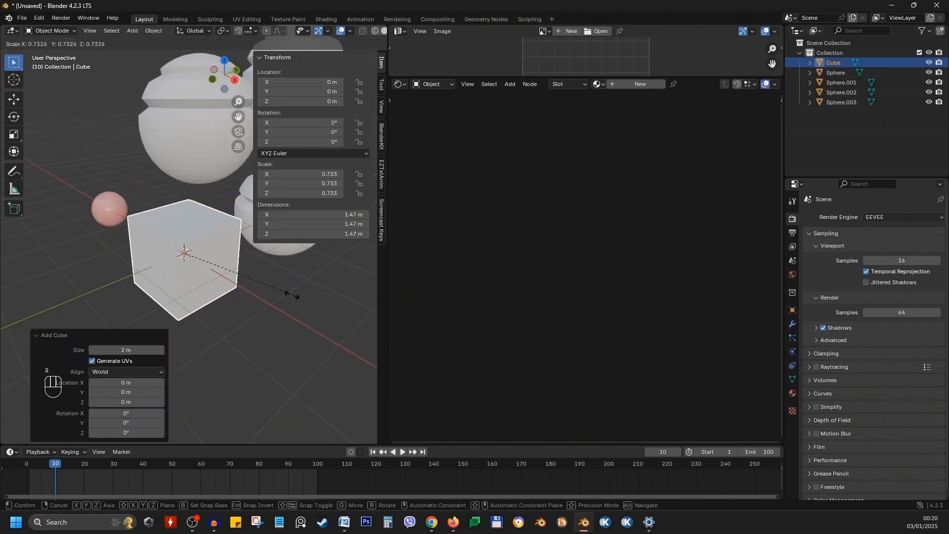
{"action": "left_click", "coordinate": [227, 282]}
Examine the new cube from several angles and distances in the 3D viewport.
{"action": "scroll", "coordinate": [221, 298], "scroll_direction": "up", "scroll_amount": 4}
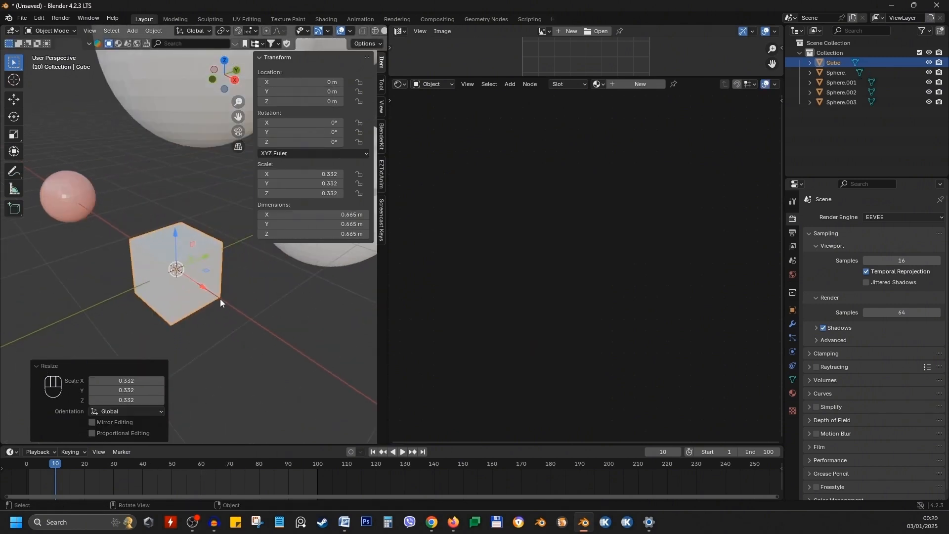
{"action": "middle_click_drag", "start_coordinate": [180, 298], "coordinate": [152, 280]}
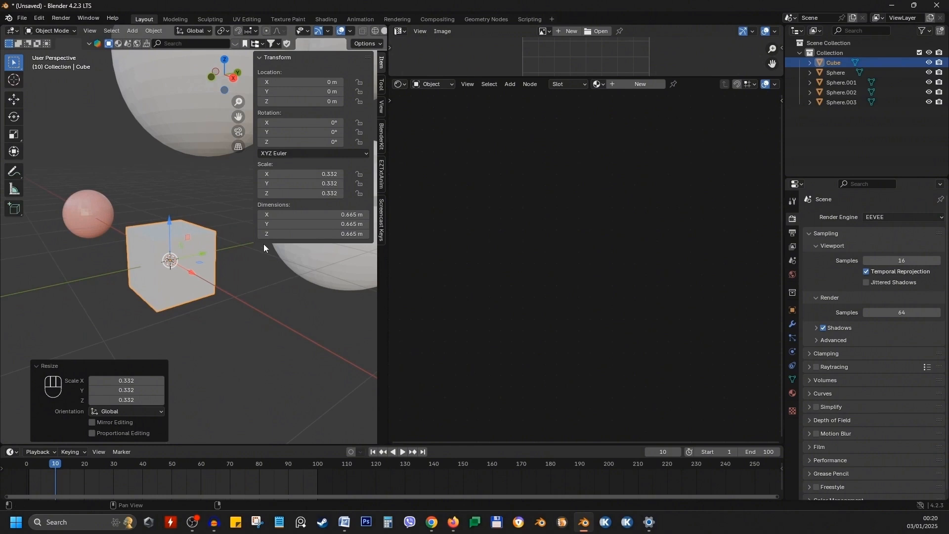
{"action": "scroll", "coordinate": [232, 269], "scroll_direction": "up", "scroll_amount": 3}
{"action": "middle_click_drag", "start_coordinate": [232, 268], "coordinate": [149, 252]}
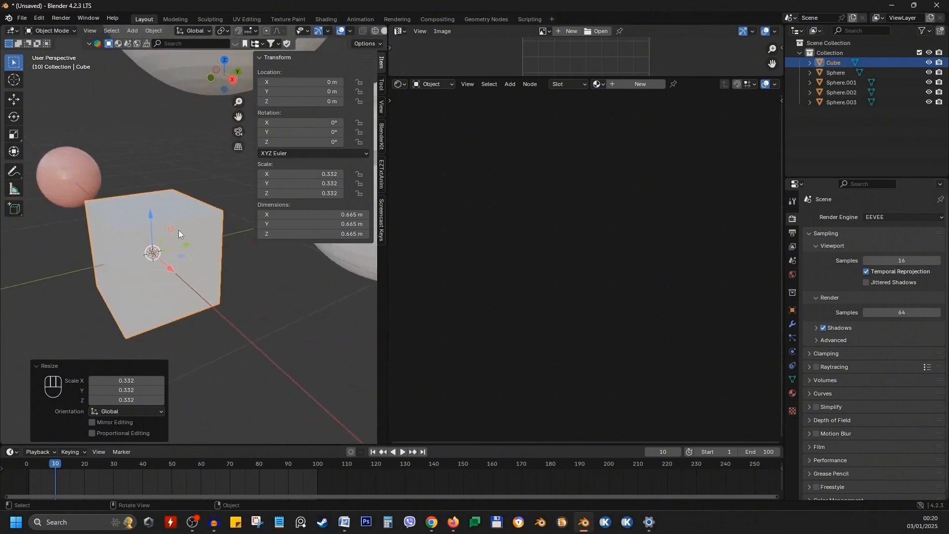
{"action": "scroll", "coordinate": [178, 230], "scroll_direction": "up", "scroll_amount": 3}
{"action": "middle_click_drag", "start_coordinate": [174, 229], "coordinate": [141, 213]}
{"action": "scroll", "coordinate": [195, 237], "scroll_direction": "down", "scroll_amount": 5}
{"action": "scroll", "coordinate": [169, 236], "scroll_direction": "up", "scroll_amount": 1}
{"action": "scroll", "coordinate": [180, 208], "scroll_direction": "up", "scroll_amount": 1}
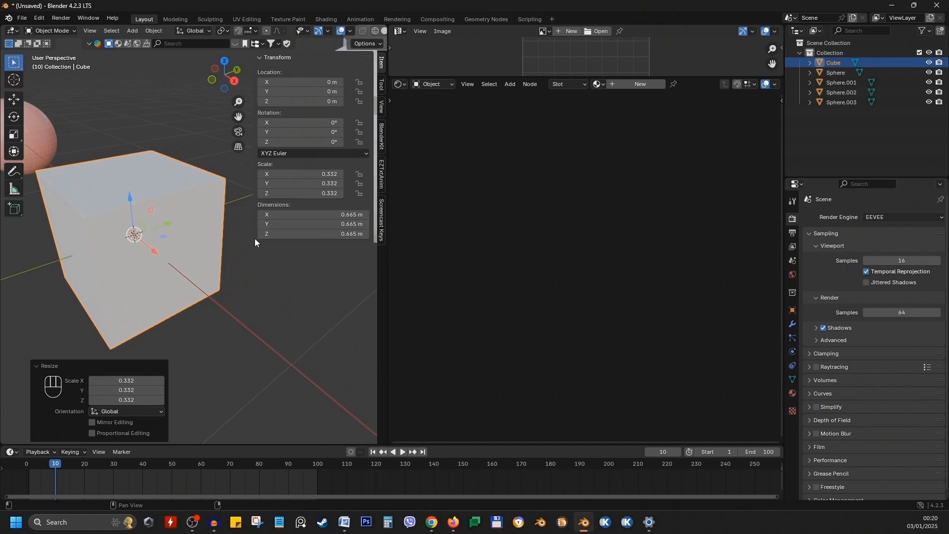
Give the cube a new material and bring its whole node setup into view in the shader editor.
{"action": "left_click", "coordinate": [792, 393]}
{"action": "left_click", "coordinate": [892, 260]}
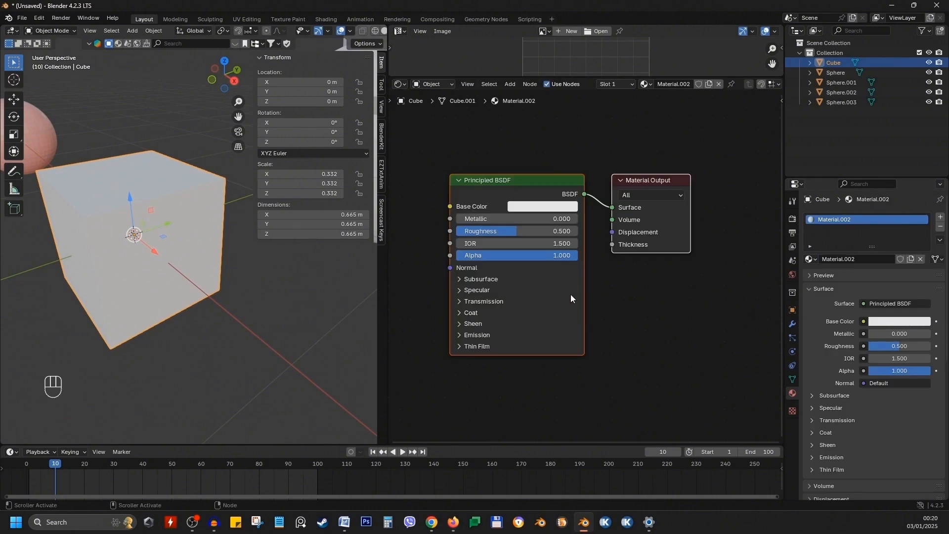
{"action": "scroll", "coordinate": [469, 210], "scroll_direction": "down", "scroll_amount": 2}
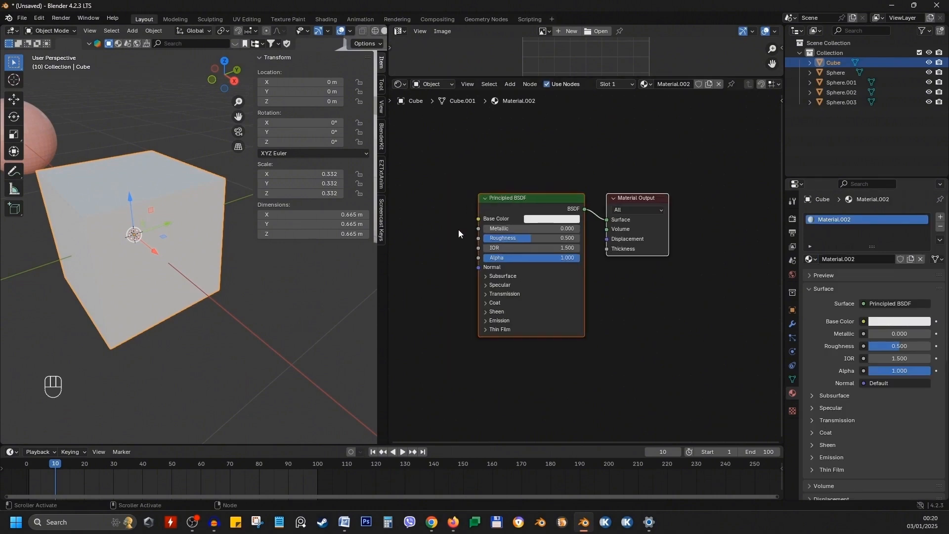
Add a Checker Texture node and connect its Color output to the Principled BSDF's Base Color.
{"action": "middle_click_drag", "start_coordinate": [458, 229], "coordinate": [635, 211]}
{"action": "key", "text": "shift+a"}
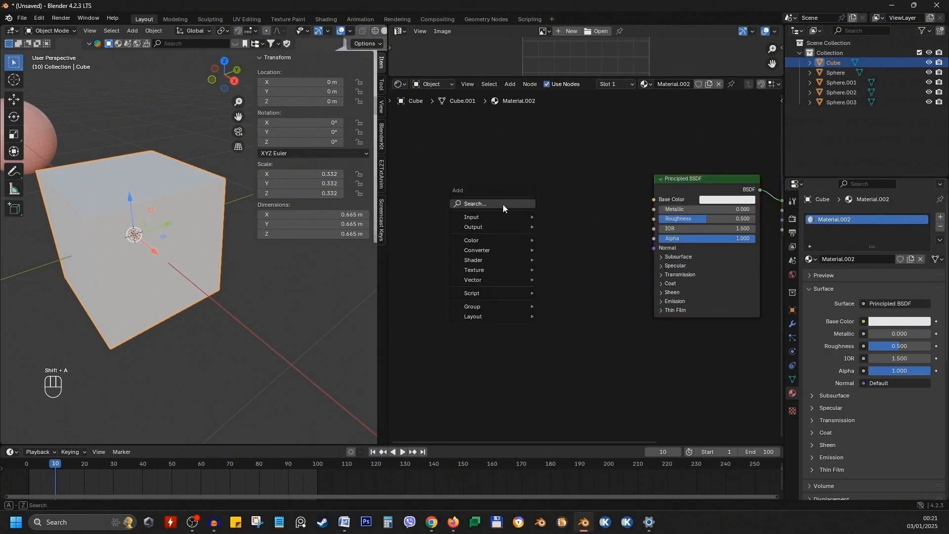
{"action": "left_click", "coordinate": [502, 204]}
{"action": "type", "text": "ch"}
{"action": "type", "text": "e"}
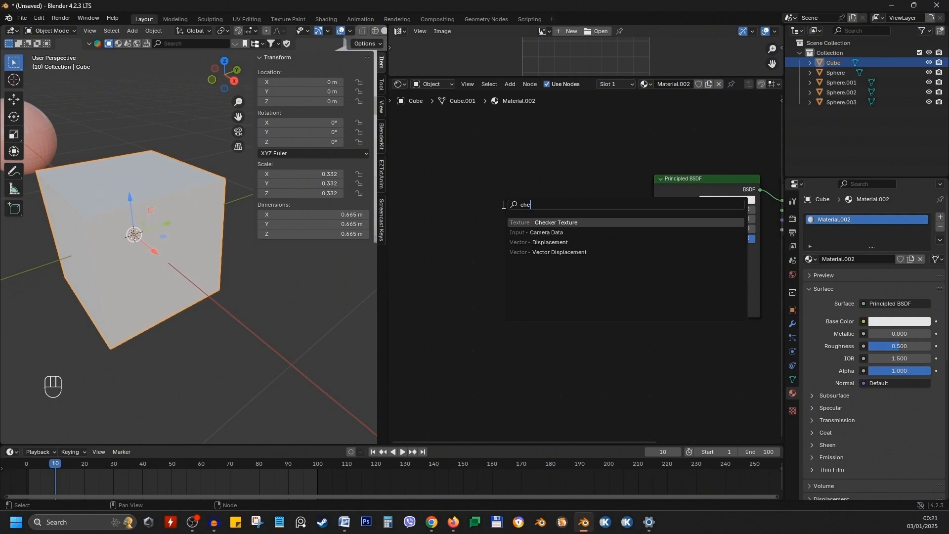
{"action": "left_click", "coordinate": [568, 222]}
{"action": "left_click", "coordinate": [478, 187]}
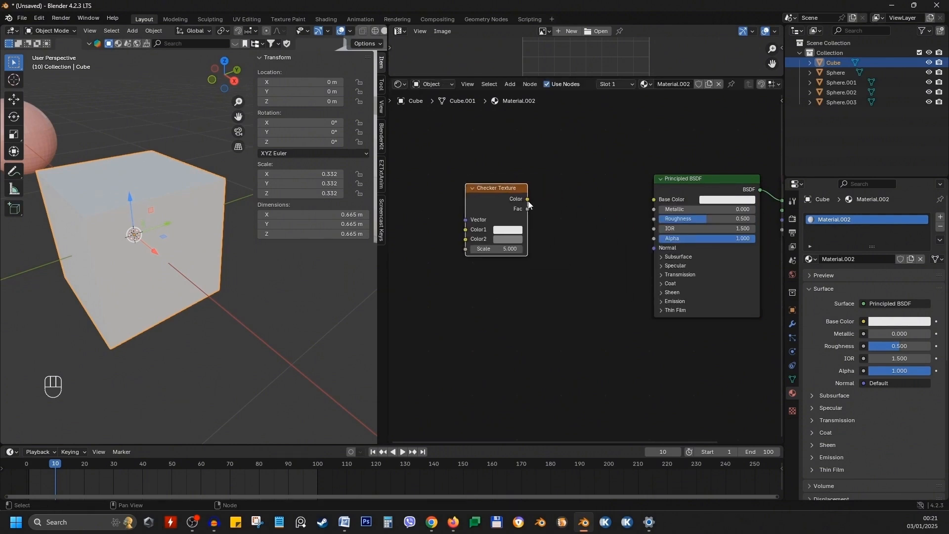
{"action": "left_click_drag", "start_coordinate": [528, 199], "coordinate": [659, 201]}
Use Node Wrangler's texture setup to add Mapping and Texture Coordinate nodes in front of the Checker Texture.
{"action": "left_click", "coordinate": [488, 192]}
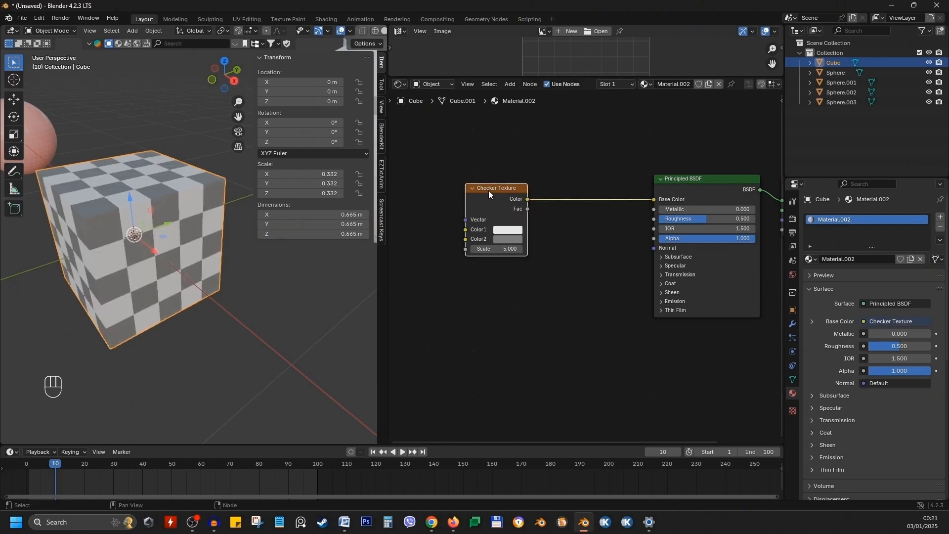
{"action": "key", "text": "ctrl+t"}
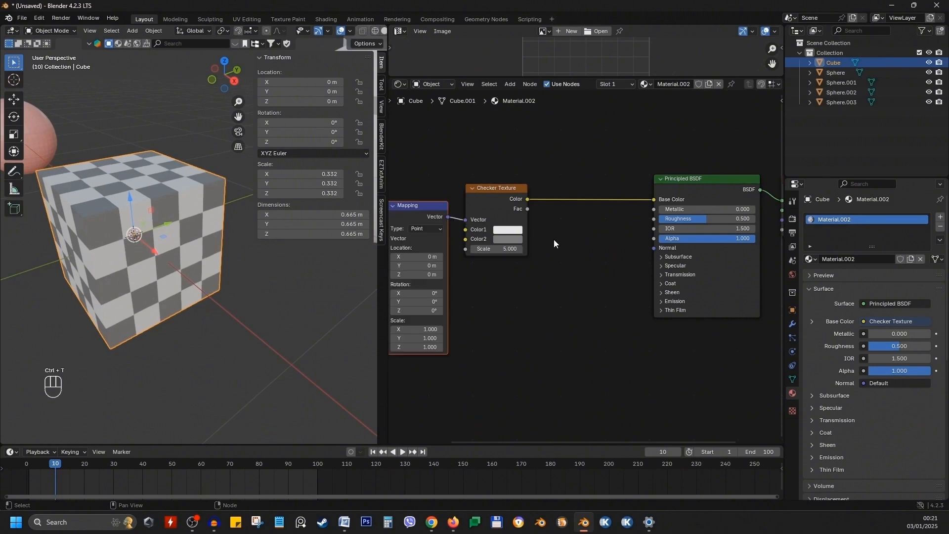
{"action": "middle_click_drag", "start_coordinate": [490, 263], "coordinate": [627, 272]}
{"action": "scroll", "coordinate": [625, 272], "scroll_direction": "down", "scroll_amount": 3}
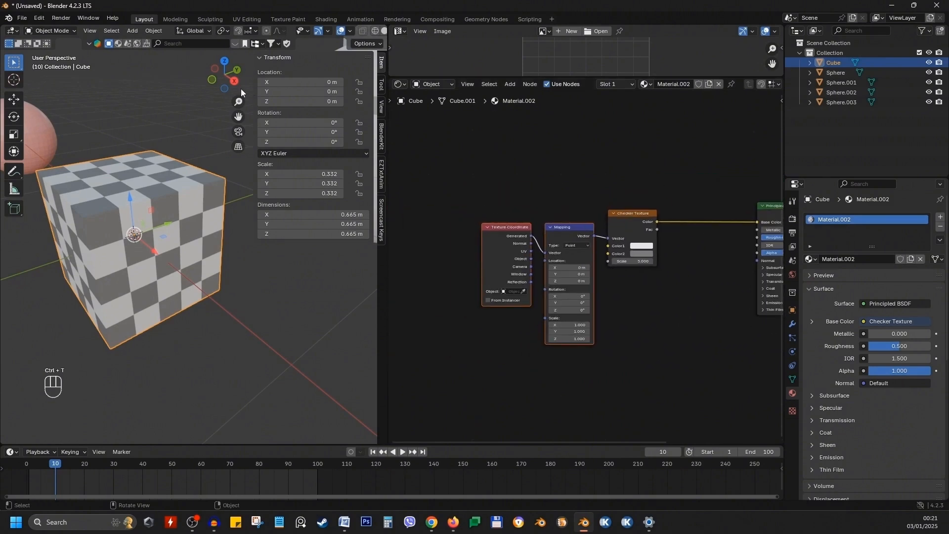
Search the add-on preferences for "node" and look at the details of the Node Wrangler add-on.
{"action": "left_click", "coordinate": [37, 19]}
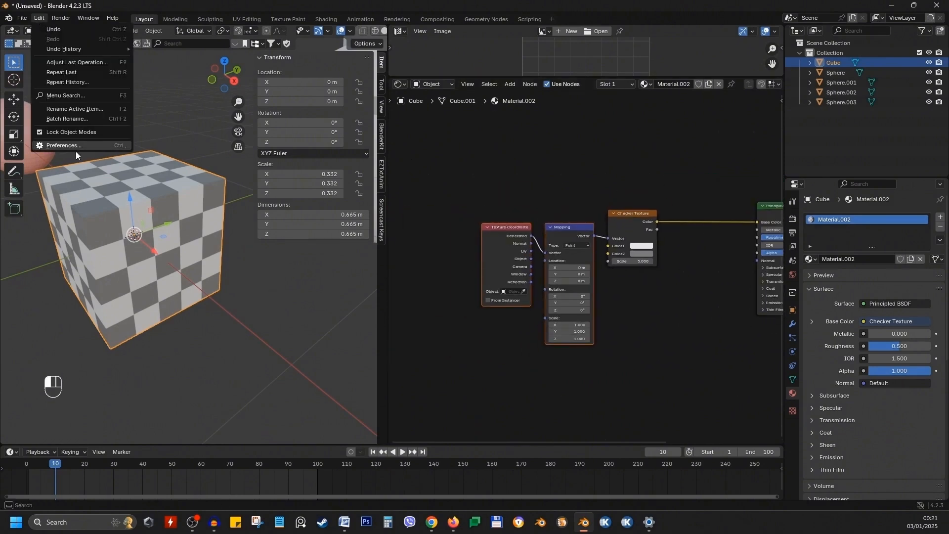
{"action": "left_click", "coordinate": [76, 151]}
{"action": "left_click", "coordinate": [25, 111]}
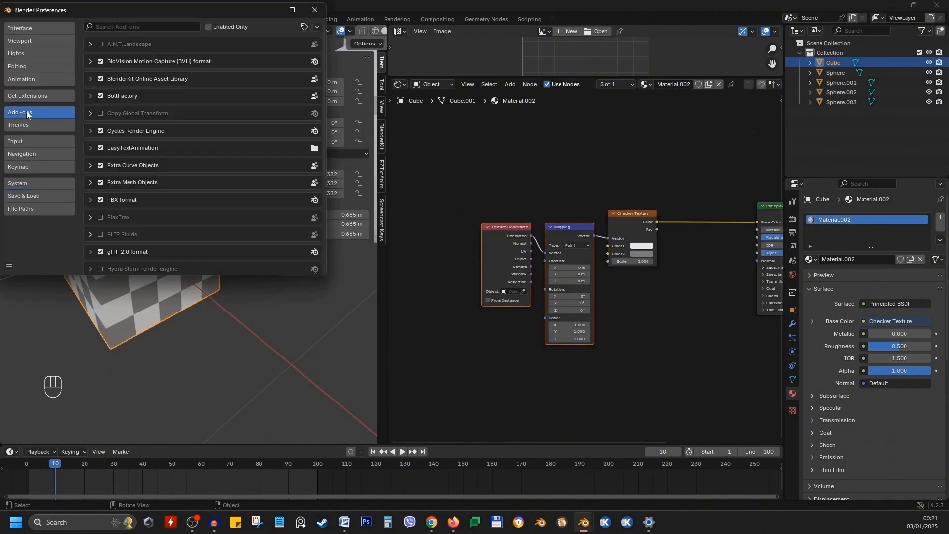
{"action": "left_click", "coordinate": [122, 27]}
{"action": "type", "text": "node"}
{"action": "left_click", "coordinate": [90, 62]}
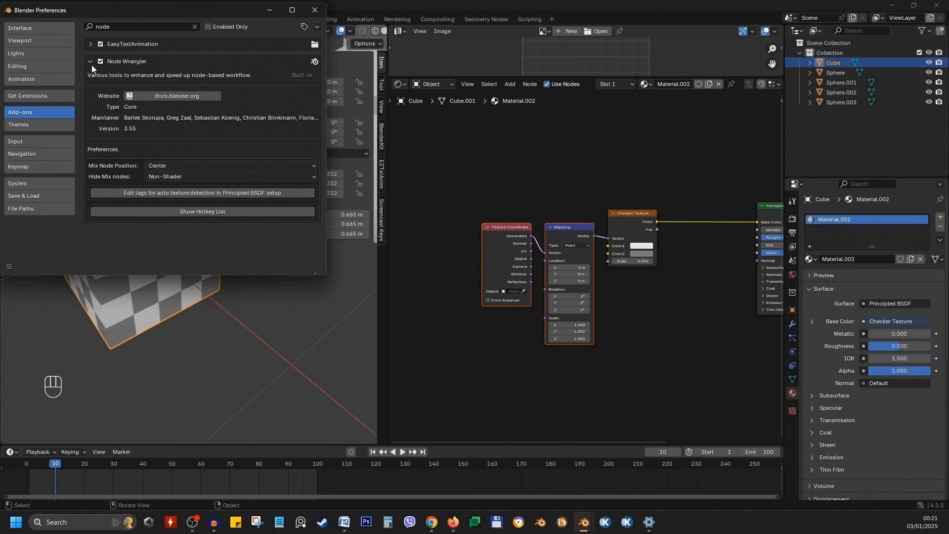
{"action": "left_click", "coordinate": [315, 9]}
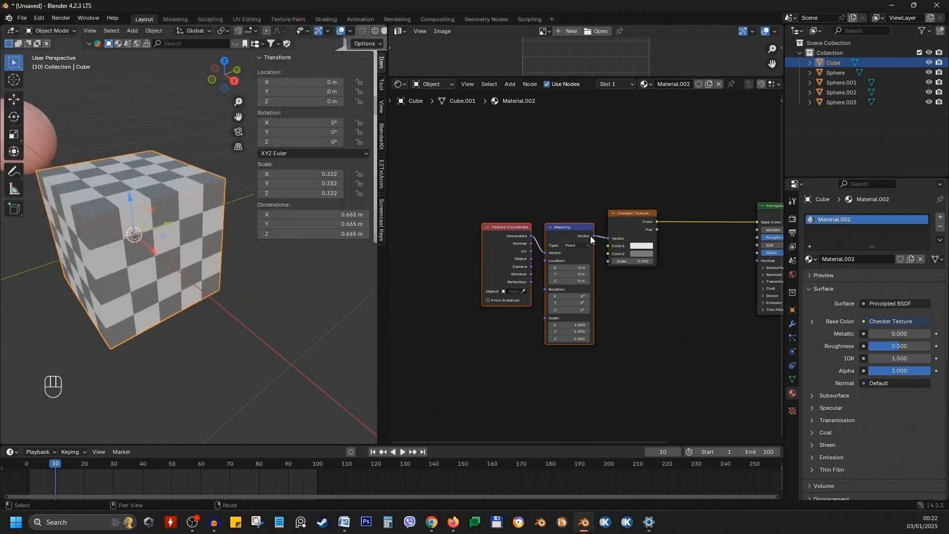
Delete the Texture Coordinate and Mapping nodes and generate them again for the Checker Texture.
{"action": "key", "text": "x"}
{"action": "key", "text": "x"}
{"action": "left_click_drag", "start_coordinate": [625, 220], "coordinate": [614, 220]}
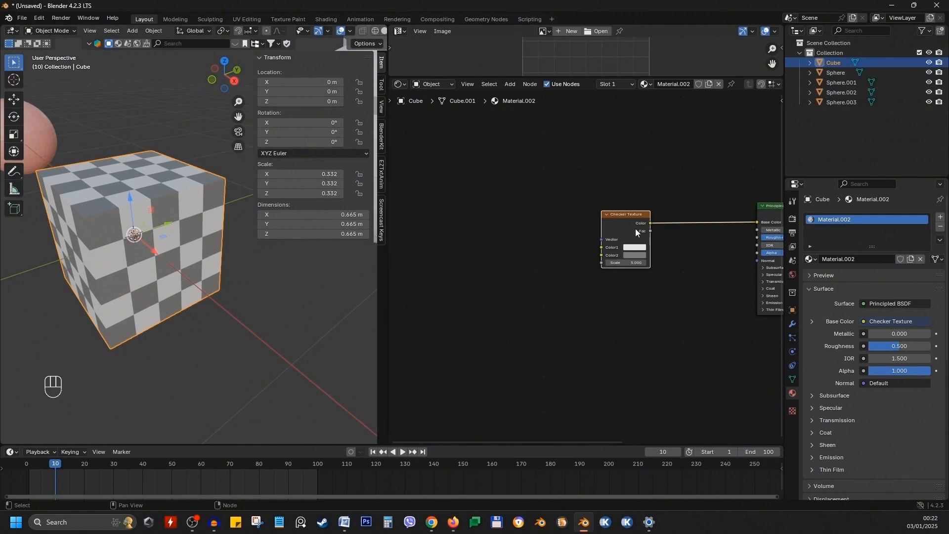
{"action": "key", "text": "ctrl+t"}
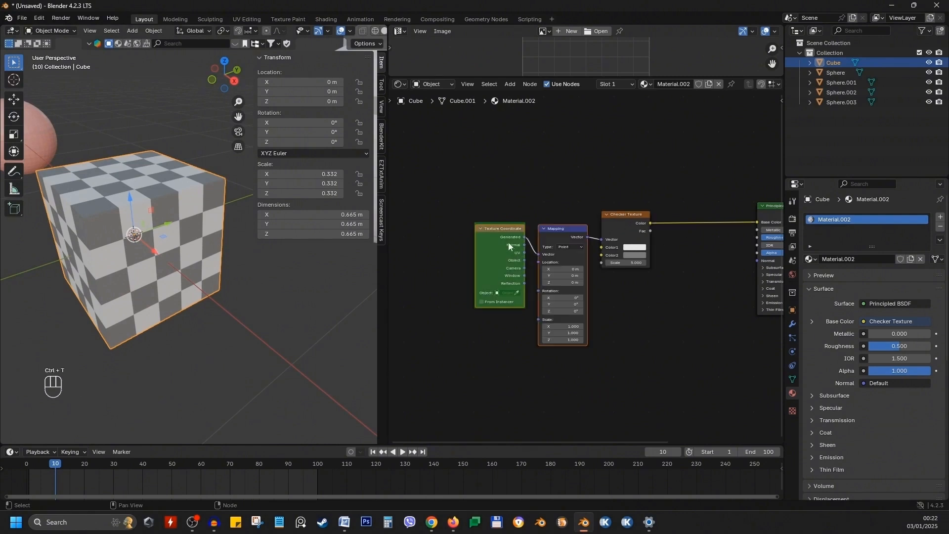
{"action": "scroll", "coordinate": [509, 268], "scroll_direction": "up", "scroll_amount": 1}
{"action": "scroll", "coordinate": [503, 227], "scroll_direction": "up", "scroll_amount": 1}
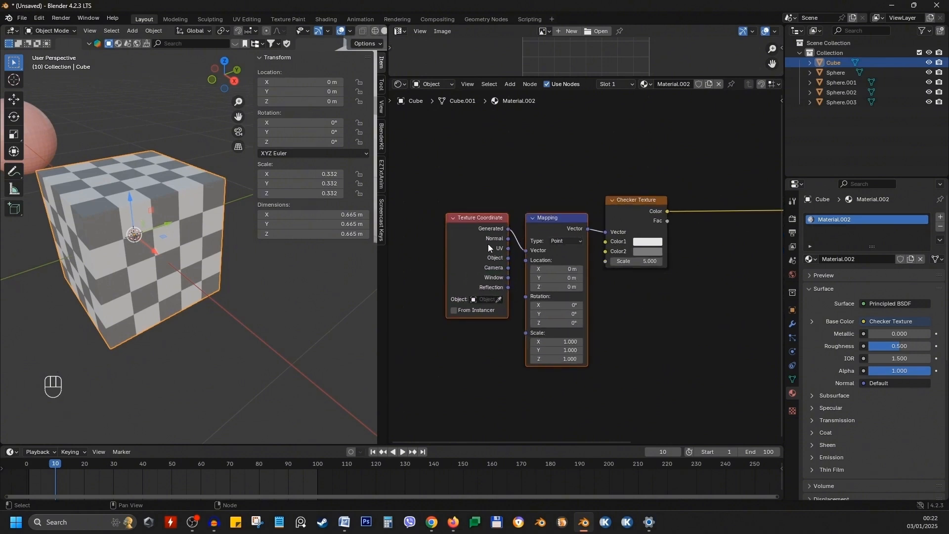
Enlarge the image editor area and connect the Texture Coordinate's UV output to the Mapping node's Vector input.
{"action": "left_click_drag", "start_coordinate": [563, 78], "coordinate": [568, 189]}
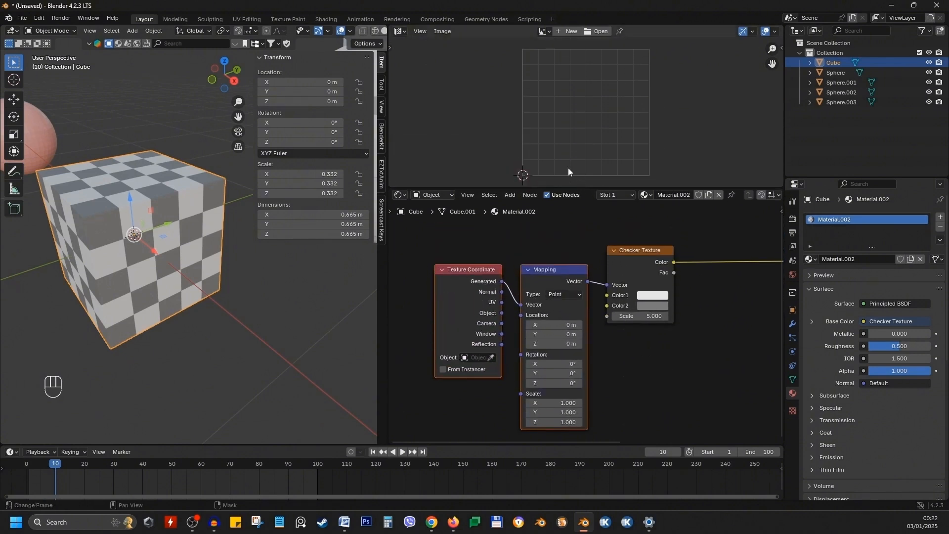
{"action": "middle_click_drag", "start_coordinate": [567, 150], "coordinate": [562, 126]}
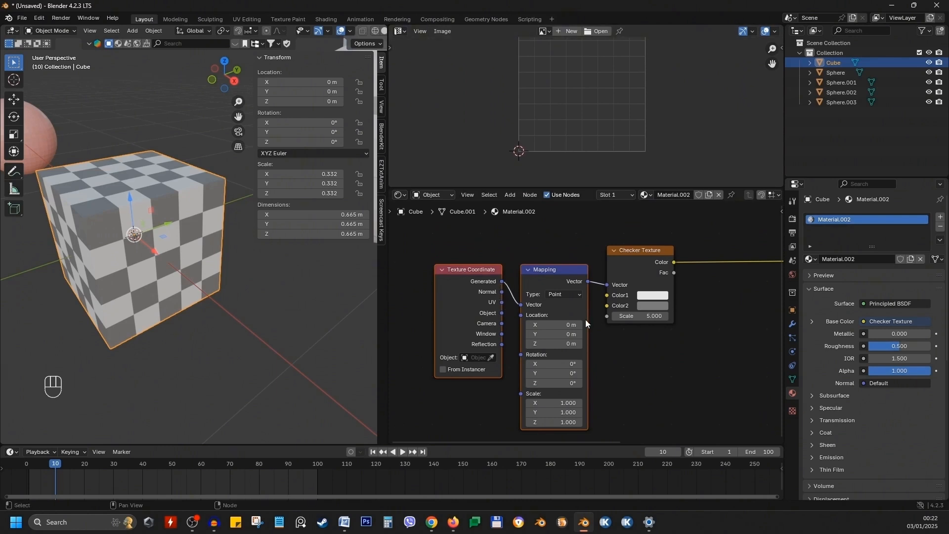
{"action": "left_click_drag", "start_coordinate": [501, 302], "coordinate": [521, 305]}
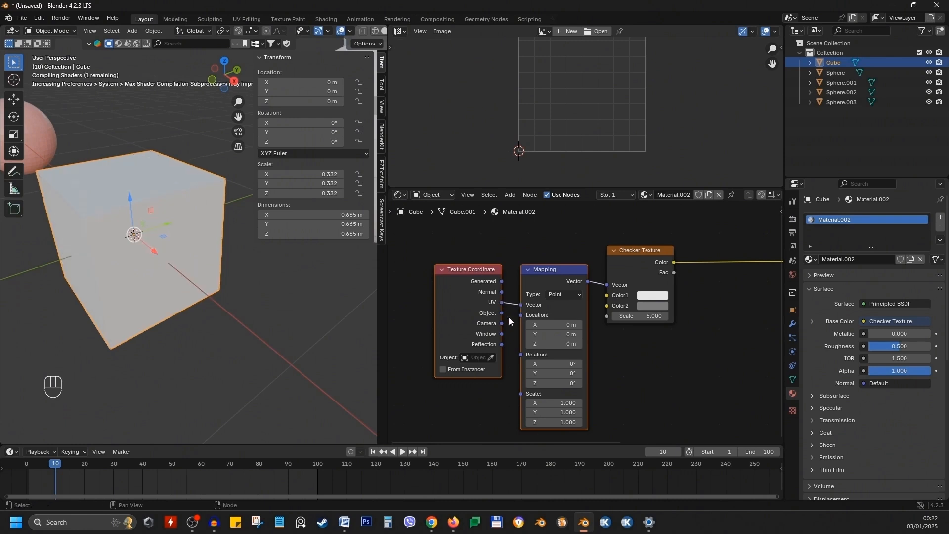
{"action": "middle_click_drag", "start_coordinate": [131, 242], "coordinate": [134, 218]}
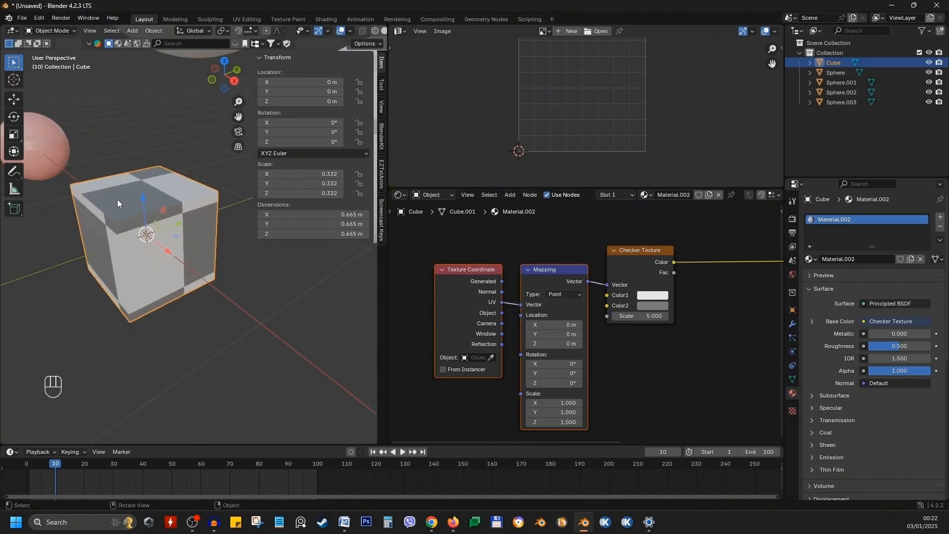
{"action": "mouse_move", "coordinate": [557, 323]}
{"action": "left_mouse_down"}
{"action": "mouse_move", "coordinate": [573, 323]}
{"action": "mouse_move", "coordinate": [560, 324]}
{"action": "left_mouse_up"}
{"action": "key", "text": "ctrl+z"}
Select the cube's entire mesh in Edit Mode and unwrap it with Smart UV Project at a 66° angle limit.
{"action": "key", "text": "Tab"}
{"action": "key", "text": "a"}
{"action": "key", "text": "a"}
{"action": "key", "text": "a"}
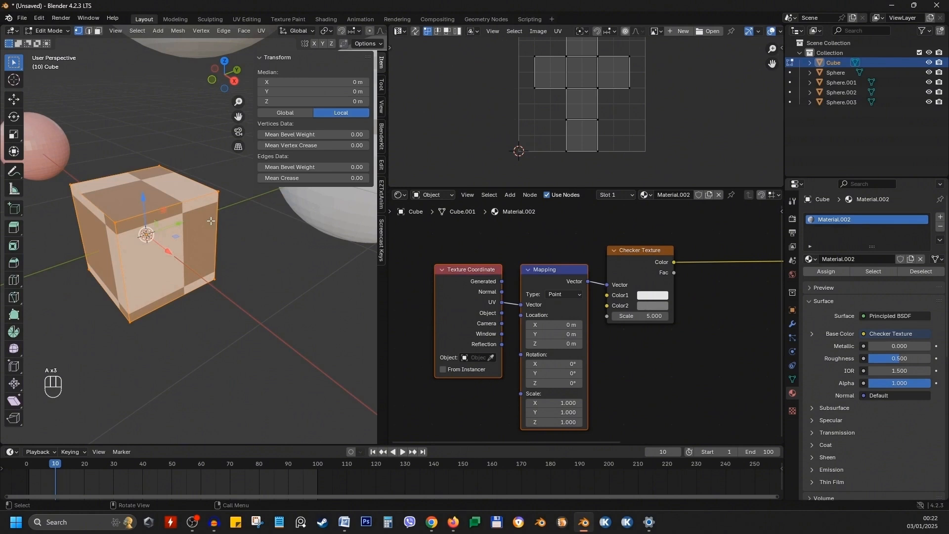
{"action": "key", "text": "u"}
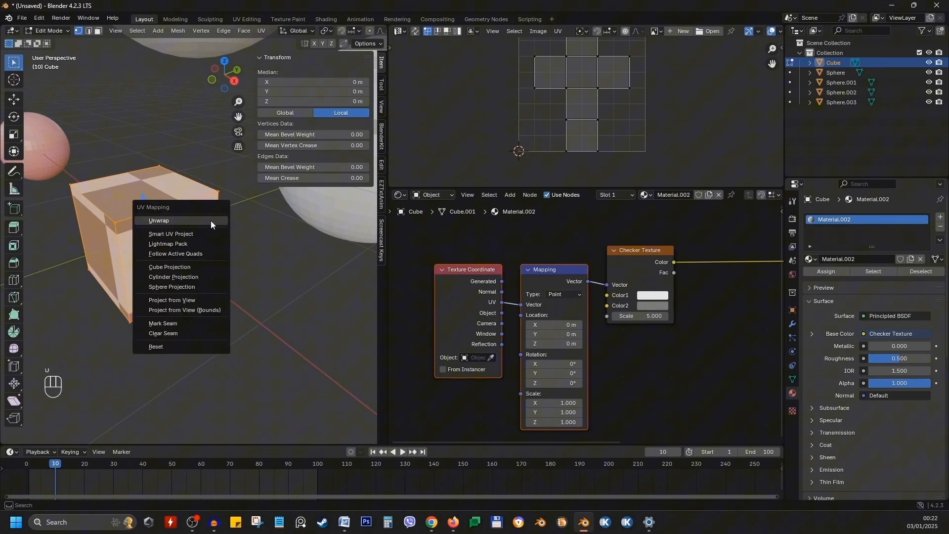
{"action": "left_click", "coordinate": [185, 236]}
{"action": "left_click", "coordinate": [161, 340]}
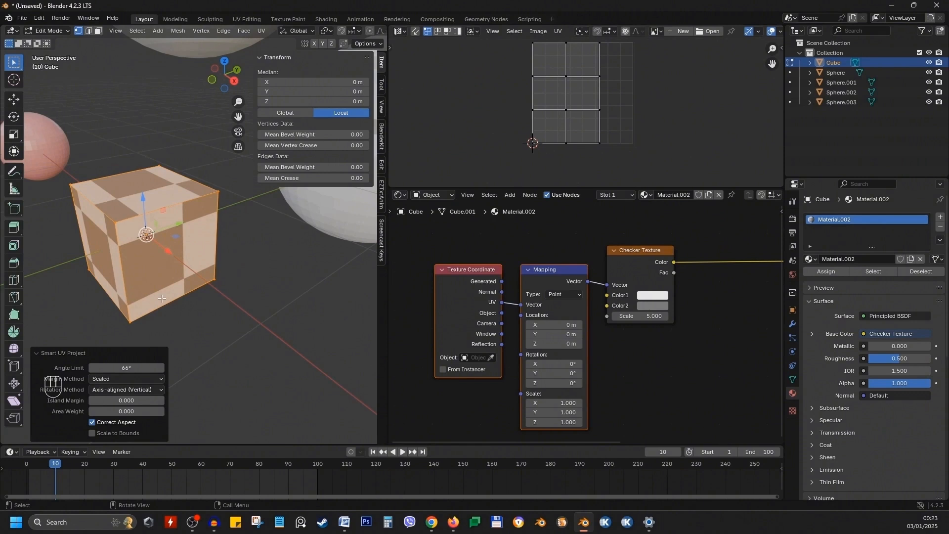
Try scaling all of the cube's UV faces together in the UV editor.
{"action": "key", "text": "a"}
{"action": "key", "text": "s"}
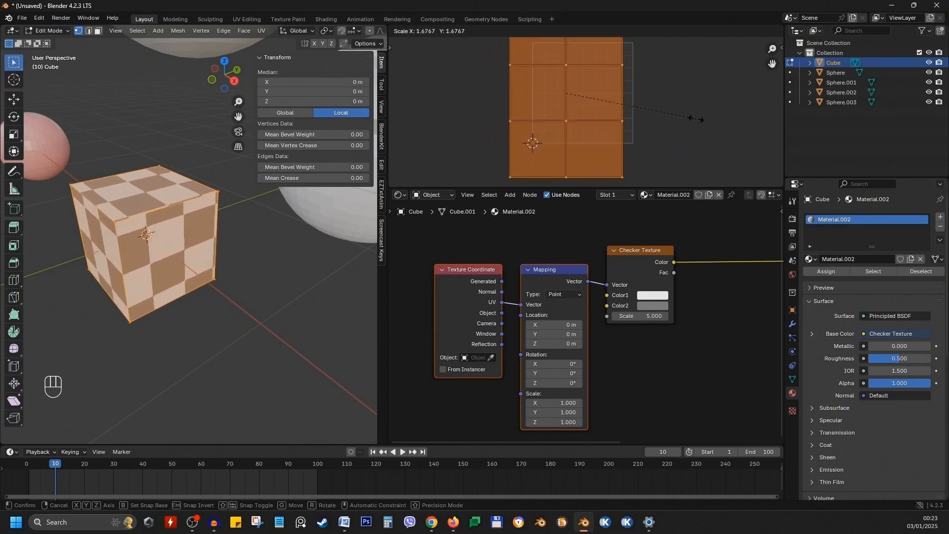
{"action": "left_click", "coordinate": [442, 46]}
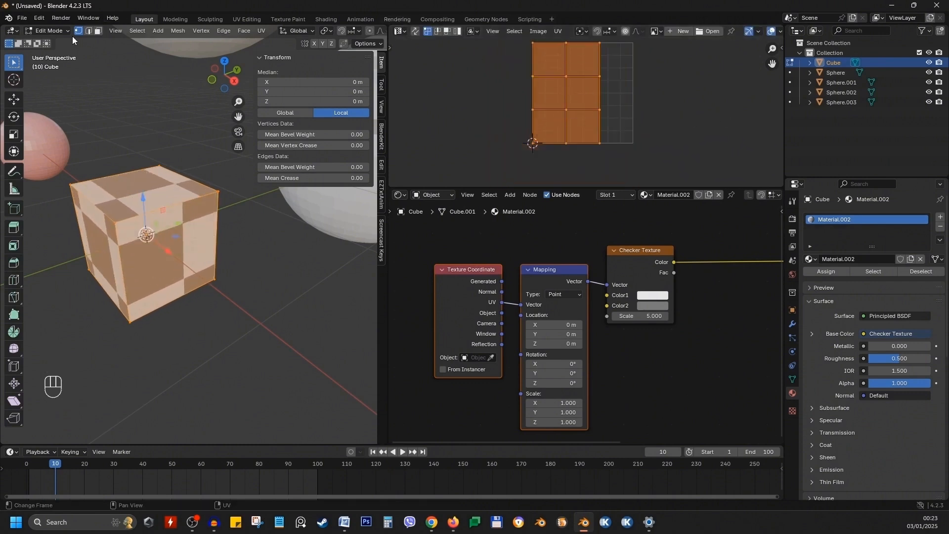
Turn on UV Sync Selection with face selection mode and select a single UV face in the middle row.
{"action": "left_click", "coordinate": [416, 32]}
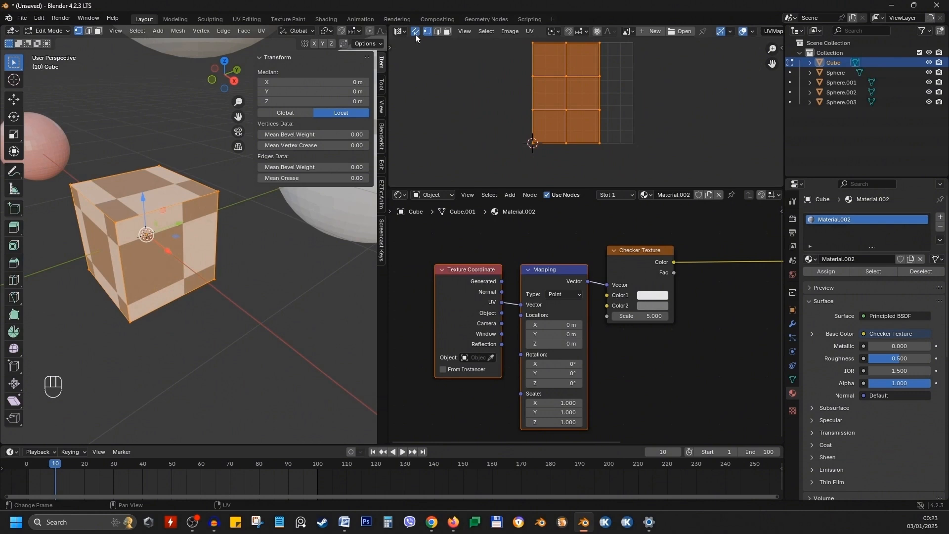
{"action": "left_click", "coordinate": [447, 32]}
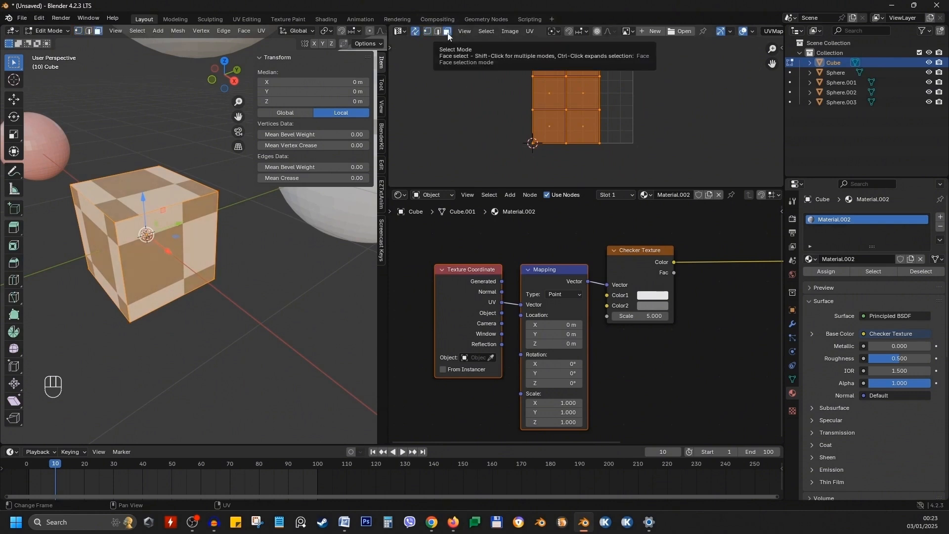
{"action": "left_click", "coordinate": [587, 92]}
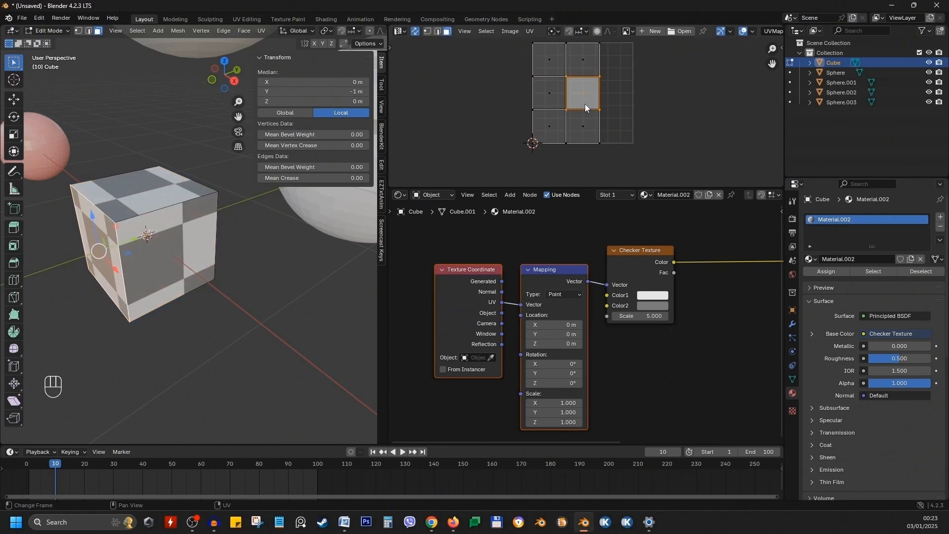
Try moving the two middle-row UV faces one at a time.
{"action": "key", "text": "g"}
{"action": "right_click", "coordinate": [581, 104]}
{"action": "left_click", "coordinate": [554, 94]}
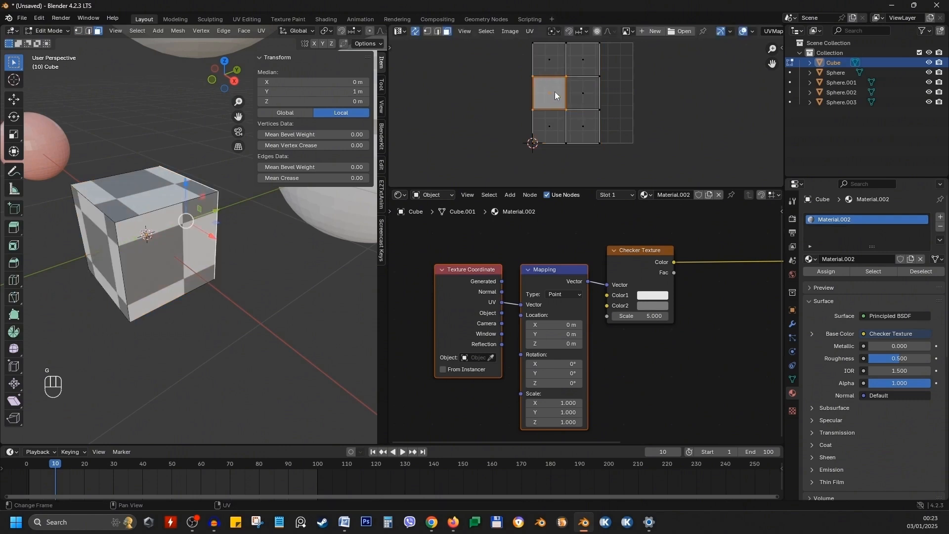
{"action": "key", "text": "g"}
Select the cube's face pointing along positive X and enlarge its UV square, centering it on the UV grid.
{"action": "left_click", "coordinate": [178, 250]}
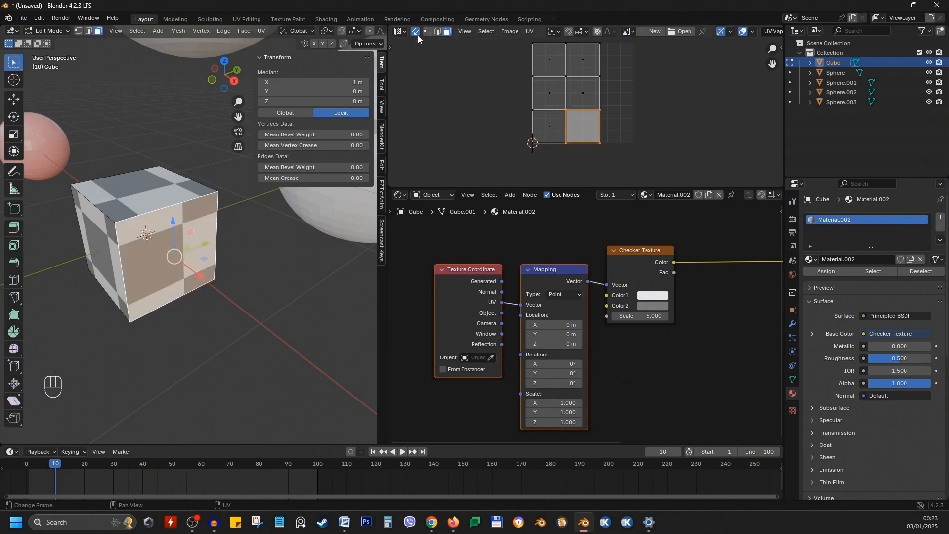
{"action": "key", "text": "g"}
{"action": "right_click", "coordinate": [628, 132]}
{"action": "key", "text": "s"}
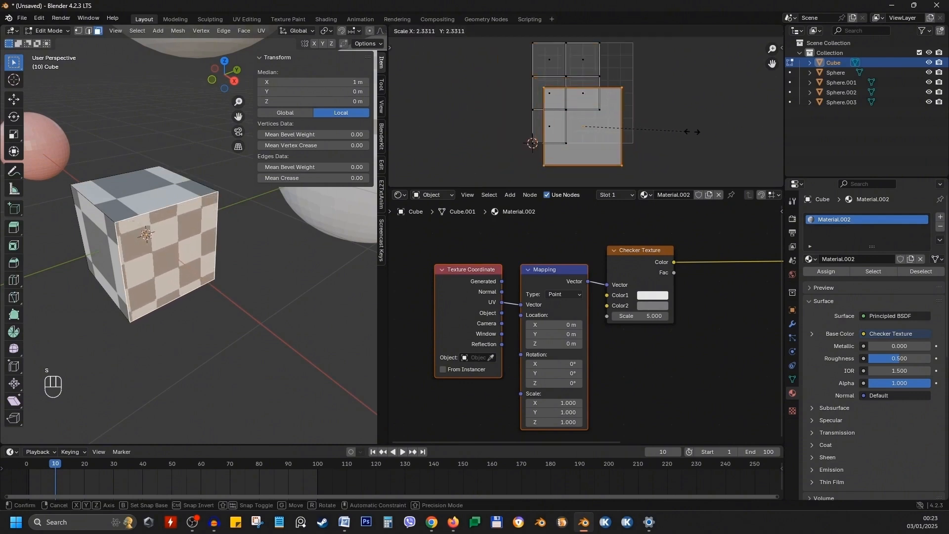
{"action": "right_click", "coordinate": [747, 133]}
{"action": "key", "text": "s"}
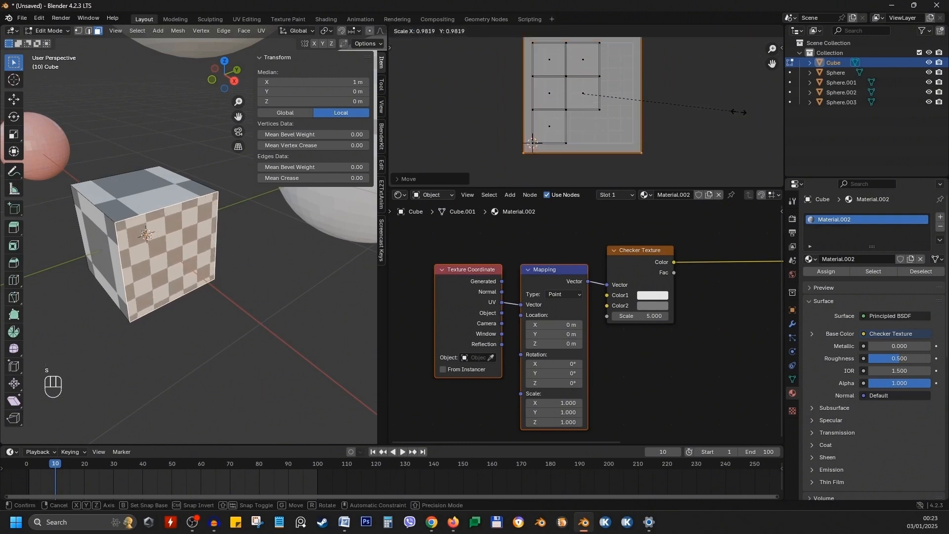
{"action": "right_click", "coordinate": [721, 112]}
{"action": "key", "text": "g"}
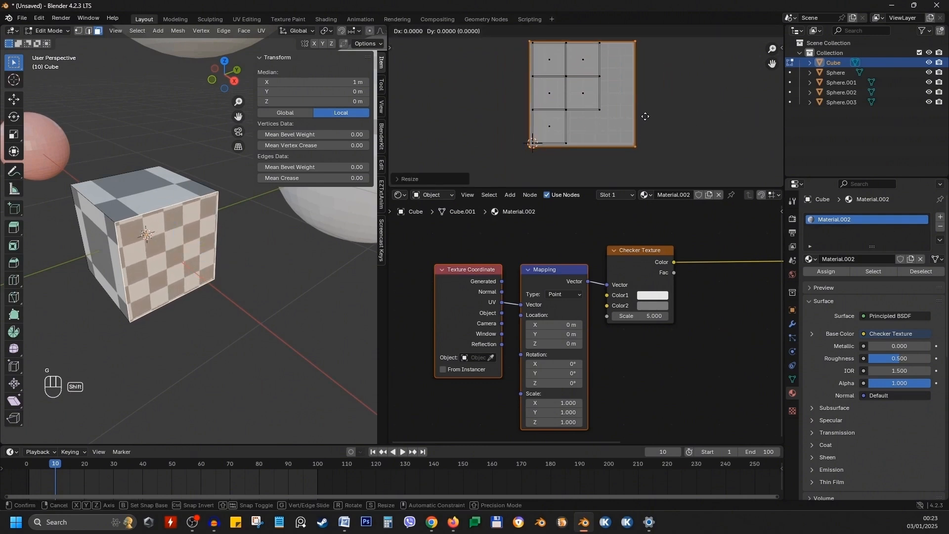
{"action": "right_click", "coordinate": [654, 121]}
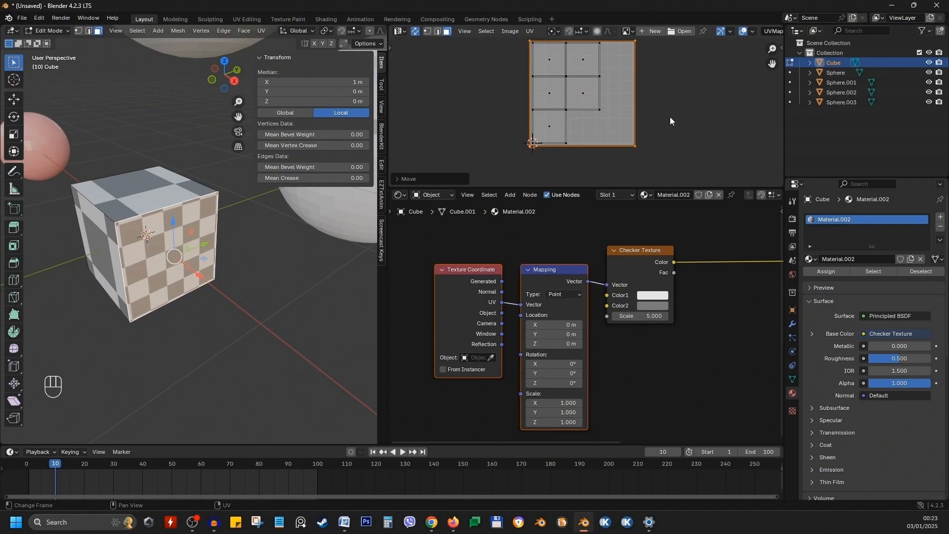
{"action": "key", "text": "s"}
{"action": "left_click", "coordinate": [632, 125]}
{"action": "key", "text": "Tab"}
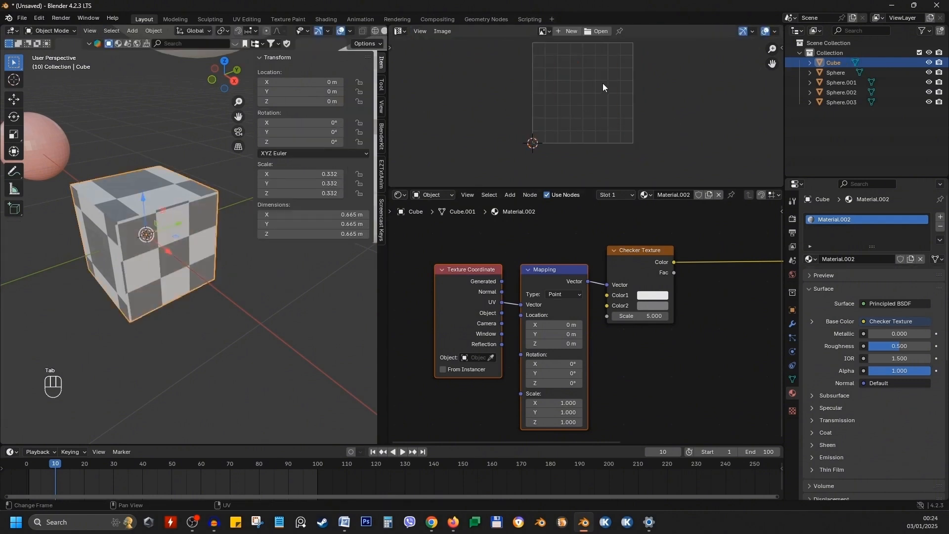
{"action": "key", "text": "Tab"}
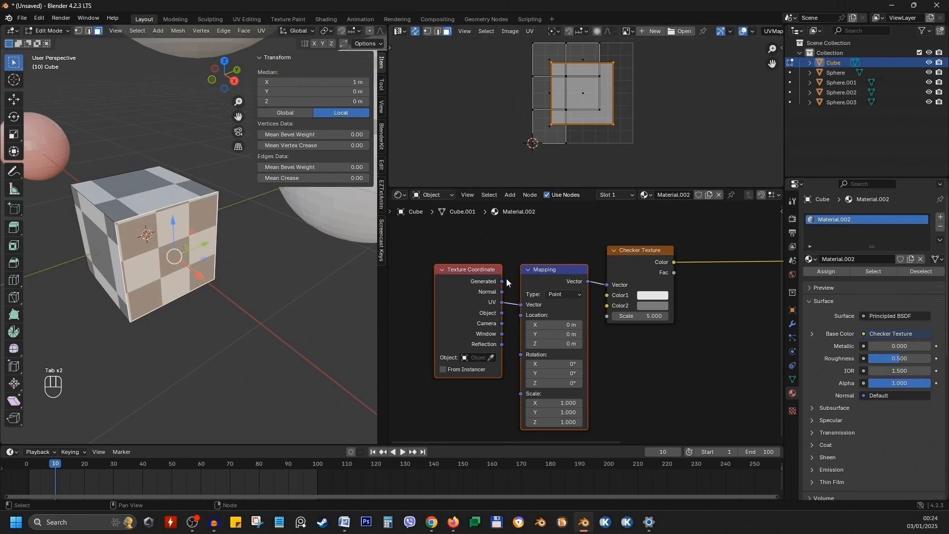
Connect the Generated output to the Mapping node's Vector input and try scaling all UV faces.
{"action": "left_click_drag", "start_coordinate": [502, 282], "coordinate": [517, 303]}
{"action": "key", "text": "a"}
{"action": "key", "text": "s"}
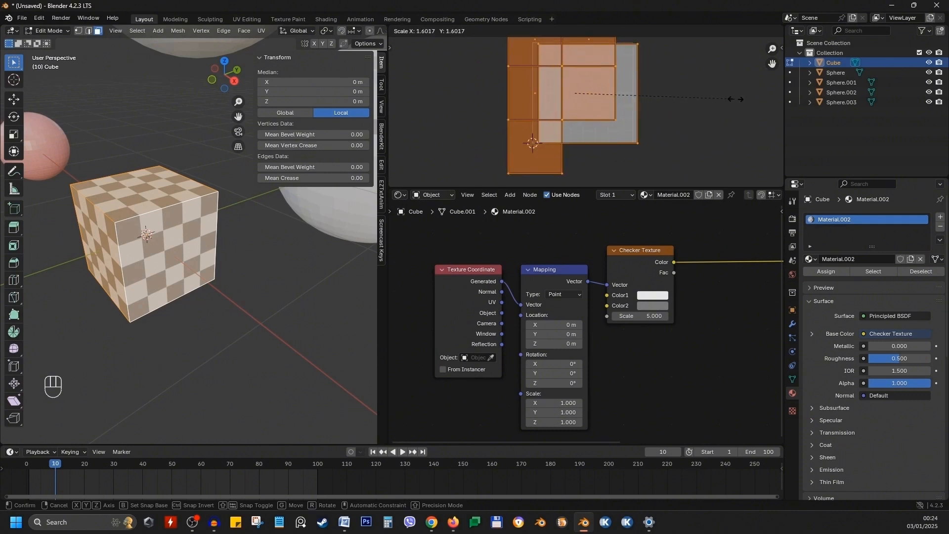
{"action": "right_click", "coordinate": [738, 99]}
Set the Mapping node's scale to X 3.8 and Y 0.8, and add a Value node beside it.
{"action": "left_click_drag", "start_coordinate": [560, 402], "coordinate": [612, 402]}
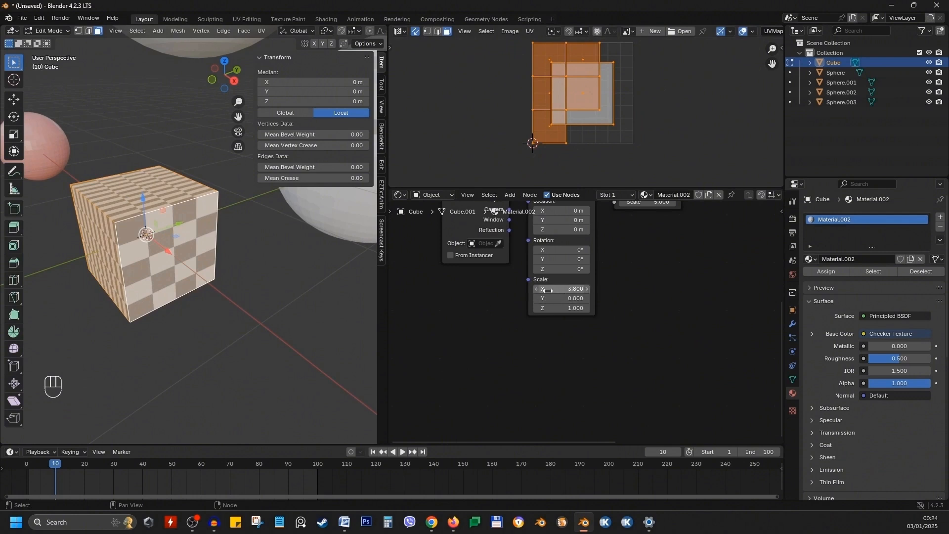
{"action": "key", "text": "shift+a"}
{"action": "left_click", "coordinate": [450, 300]}
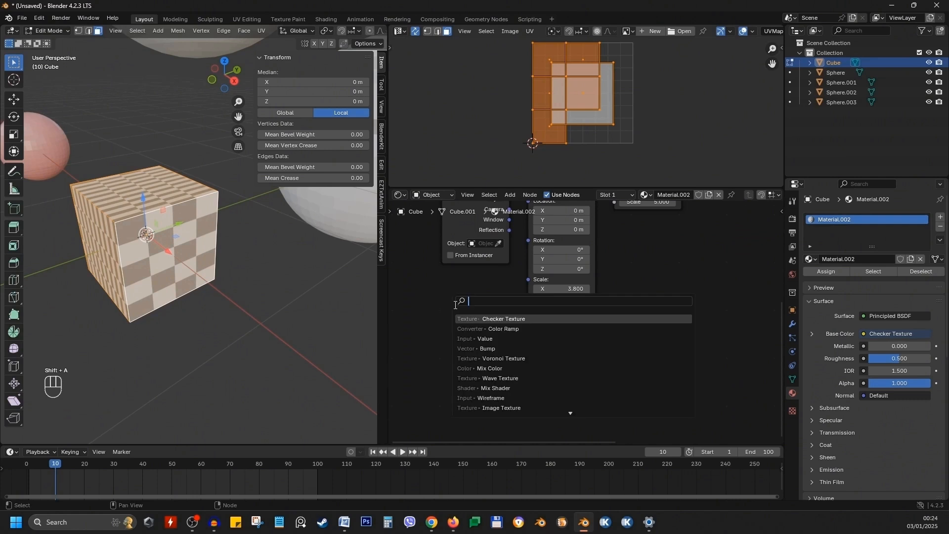
{"action": "type", "text": "va"}
{"action": "left_click", "coordinate": [485, 319]}
{"action": "left_click", "coordinate": [421, 285]}
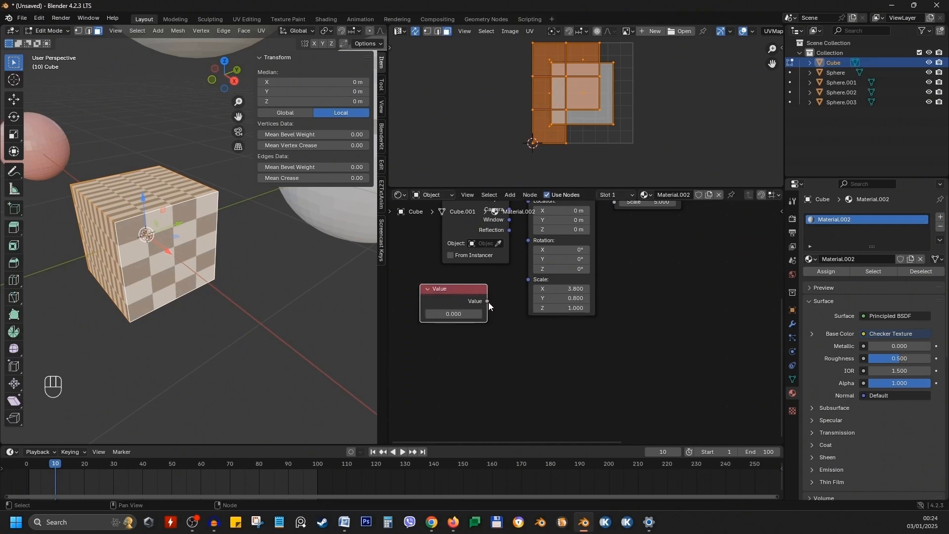
Connect the Value node to the Mapping node's Scale input and set its value to 3.280.
{"action": "left_click_drag", "start_coordinate": [487, 301], "coordinate": [529, 279]}
{"action": "left_click_drag", "start_coordinate": [453, 314], "coordinate": [507, 314]}
{"action": "middle_click_drag", "start_coordinate": [247, 296], "coordinate": [284, 312]}
{"action": "scroll", "coordinate": [272, 294], "scroll_direction": "up", "scroll_amount": 4}
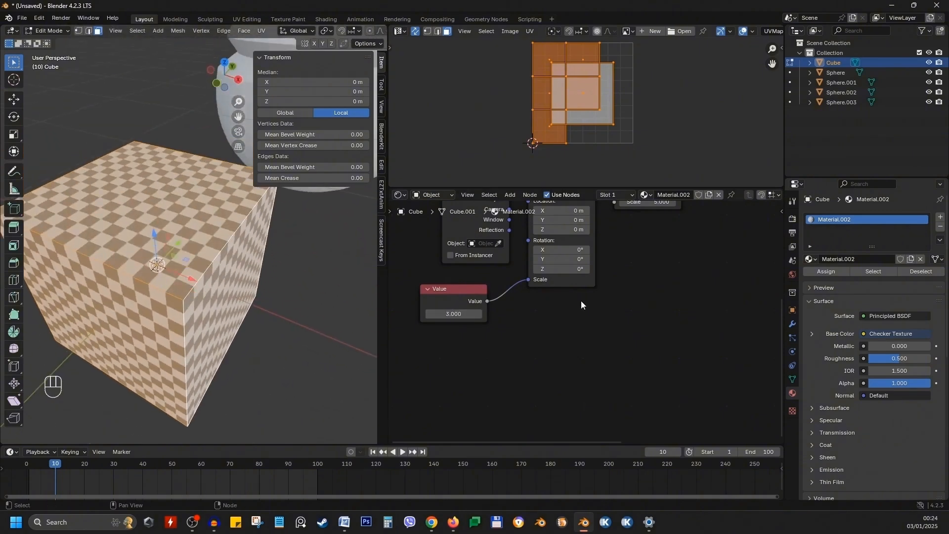
{"action": "mouse_move", "coordinate": [454, 313]}
{"action": "left_mouse_down"}
{"action": "mouse_move", "coordinate": [483, 314]}
{"action": "mouse_move", "coordinate": [461, 314]}
{"action": "left_mouse_up"}
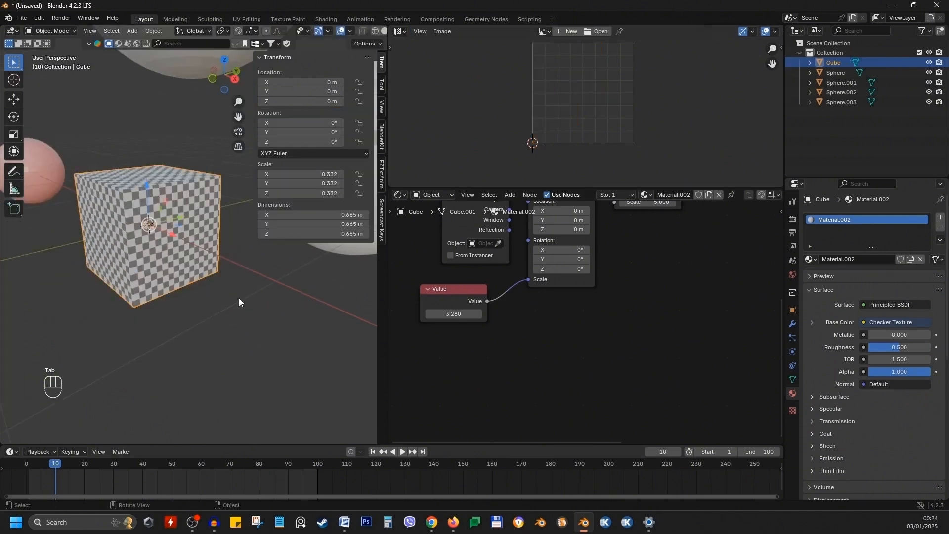
Return to Object Mode, hide the sidebar and examine the checker pattern on the cube's faces from several angles.
{"action": "middle_click_drag", "start_coordinate": [239, 300], "coordinate": [210, 254]}
{"action": "key", "text": "n"}
{"action": "middle_click_drag", "start_coordinate": [558, 256], "coordinate": [510, 409]}
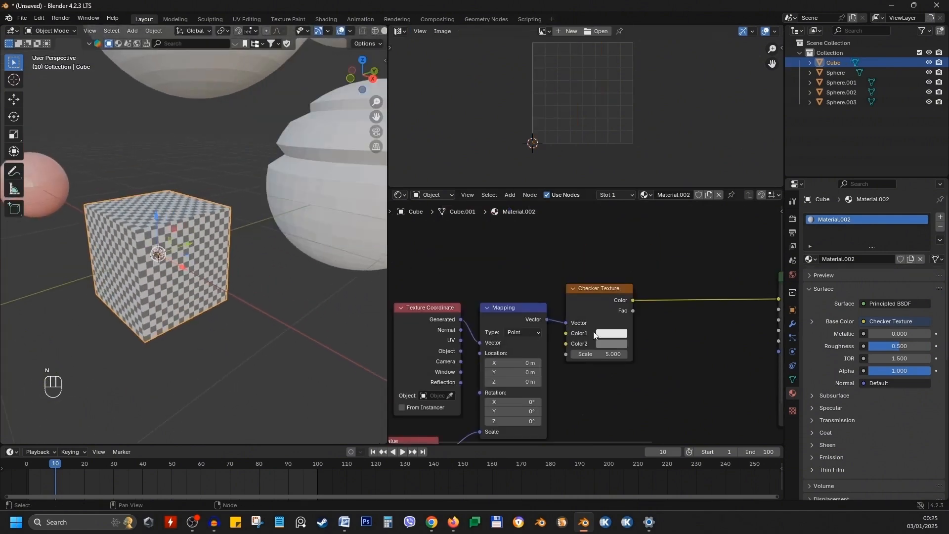
{"action": "middle_click_drag", "start_coordinate": [594, 335], "coordinate": [507, 323]}
{"action": "middle_click_drag", "start_coordinate": [135, 247], "coordinate": [182, 267]}
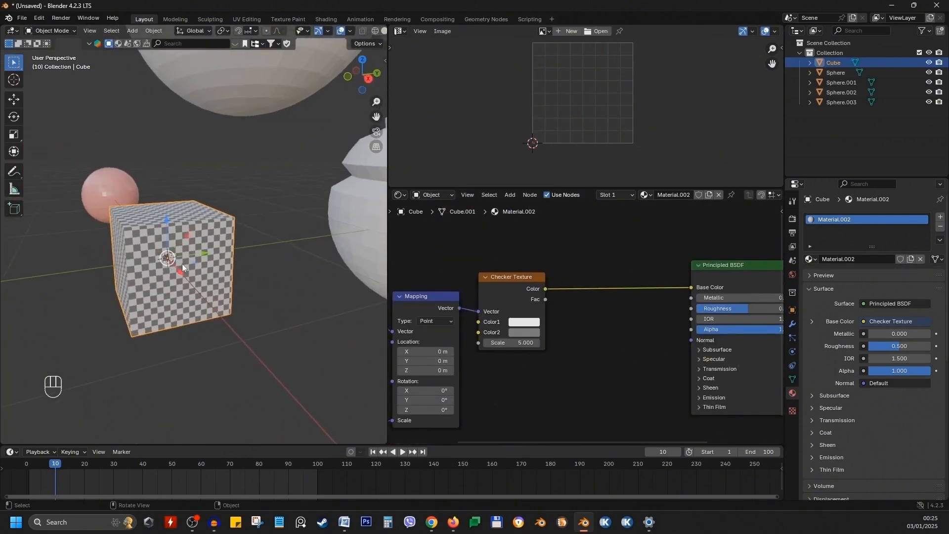
{"action": "mouse_move", "coordinate": [209, 229]}
{"action": "middle_mouse_down"}
{"action": "mouse_move", "coordinate": [214, 247]}
{"action": "mouse_move", "coordinate": [206, 227]}
{"action": "middle_mouse_up"}
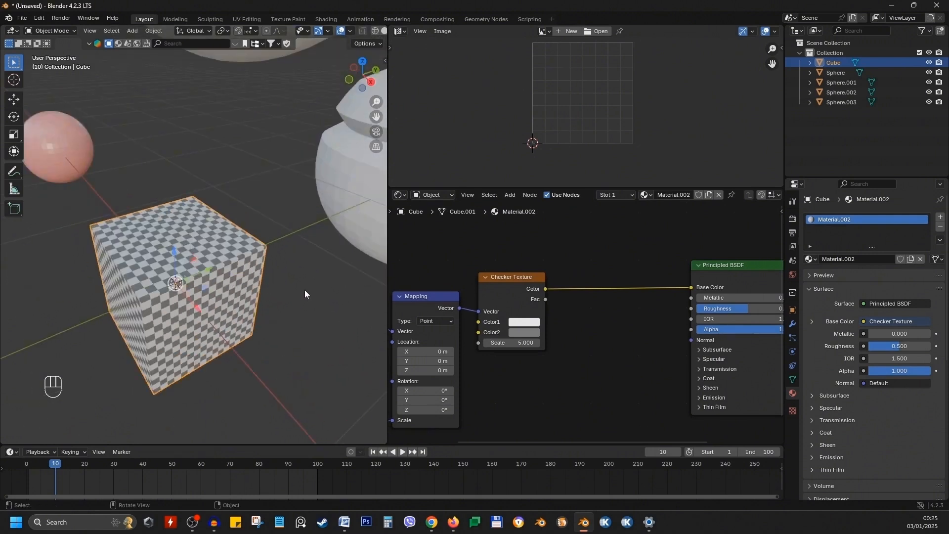
{"action": "middle_click_drag", "start_coordinate": [245, 270], "coordinate": [134, 231]}
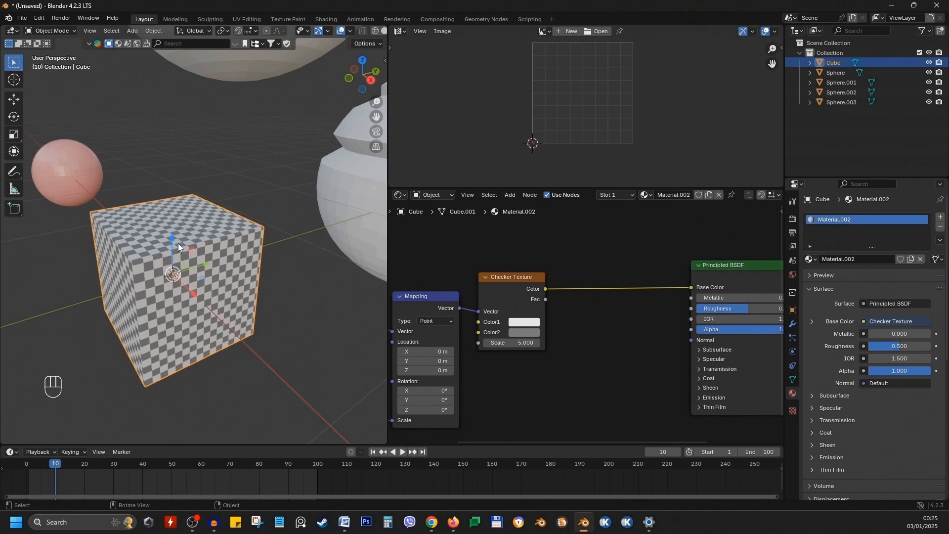
{"action": "middle_click_drag", "start_coordinate": [203, 214], "coordinate": [160, 185]}
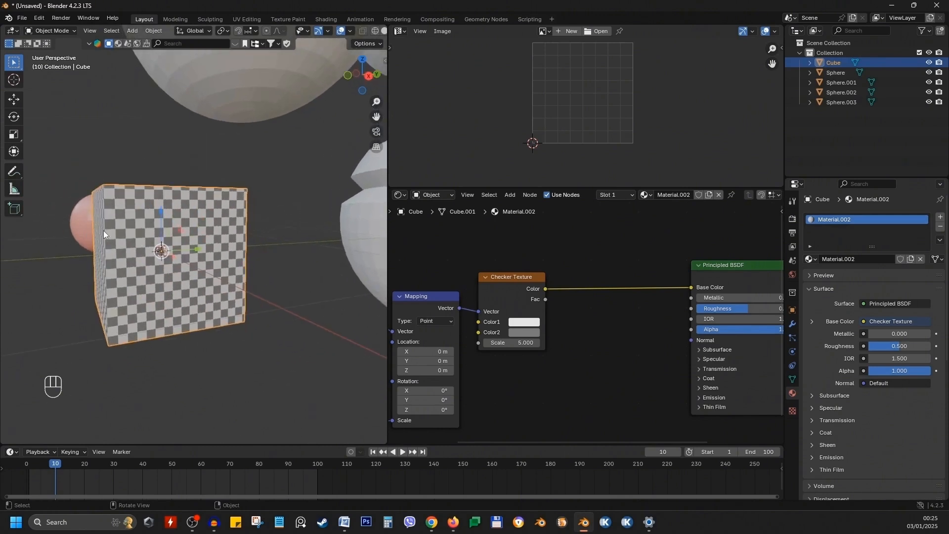
{"action": "middle_click_drag", "start_coordinate": [277, 232], "coordinate": [184, 214]}
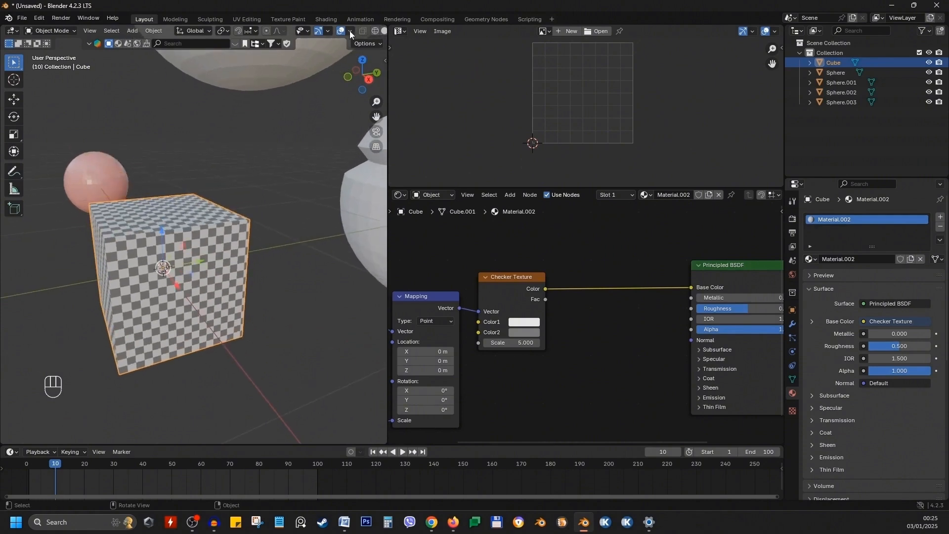
Widen the 3D viewport and turn on the Face Orientation overlay with solid shading.
{"action": "left_click_drag", "start_coordinate": [389, 31], "coordinate": [716, 29]}
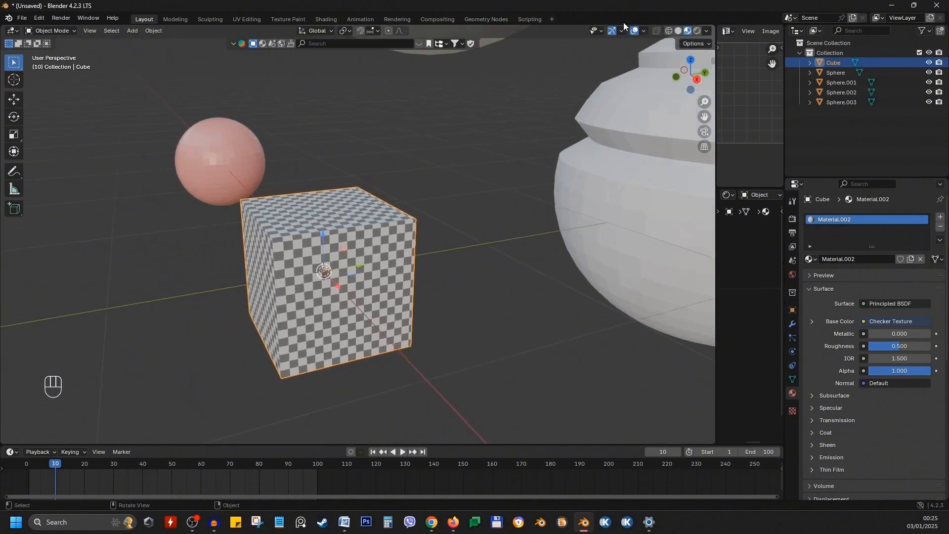
{"action": "left_click", "coordinate": [644, 31]}
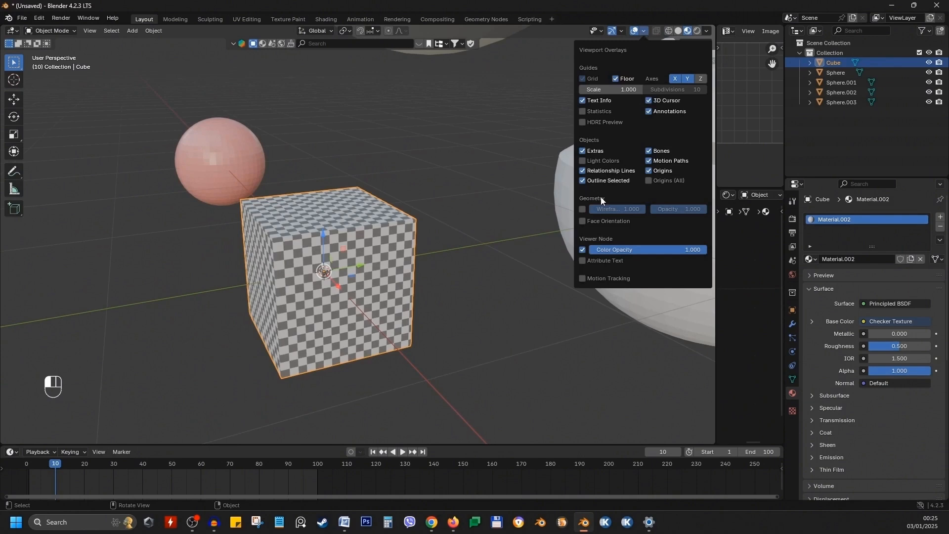
{"action": "left_click", "coordinate": [584, 220]}
{"action": "scroll", "coordinate": [419, 221], "scroll_direction": "down", "scroll_amount": 4}
{"action": "middle_click_drag", "start_coordinate": [419, 222], "coordinate": [383, 246]}
{"action": "left_click", "coordinate": [409, 116]}
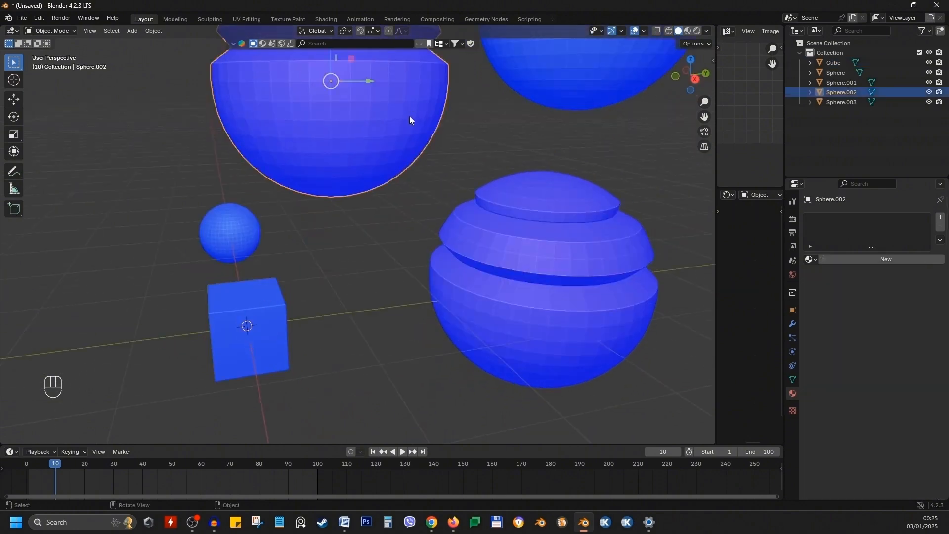
Duplicate the small cube and move the copy about 0.94 m along negative Y.
{"action": "left_click", "coordinate": [378, 314]}
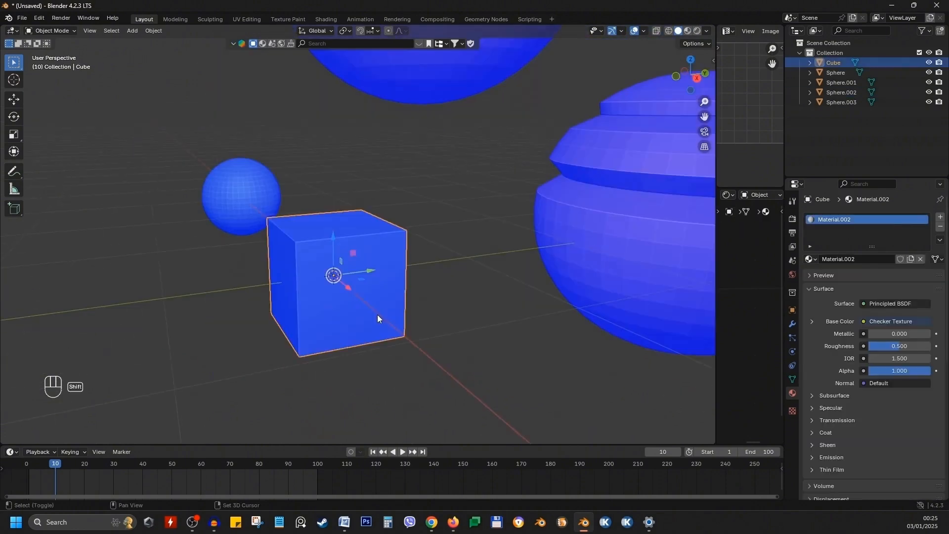
{"action": "key", "text": "shift+d"}
{"action": "left_click", "coordinate": [377, 314]}
{"action": "key", "text": "g"}
{"action": "key", "text": "y"}
{"action": "left_click", "coordinate": [233, 295]}
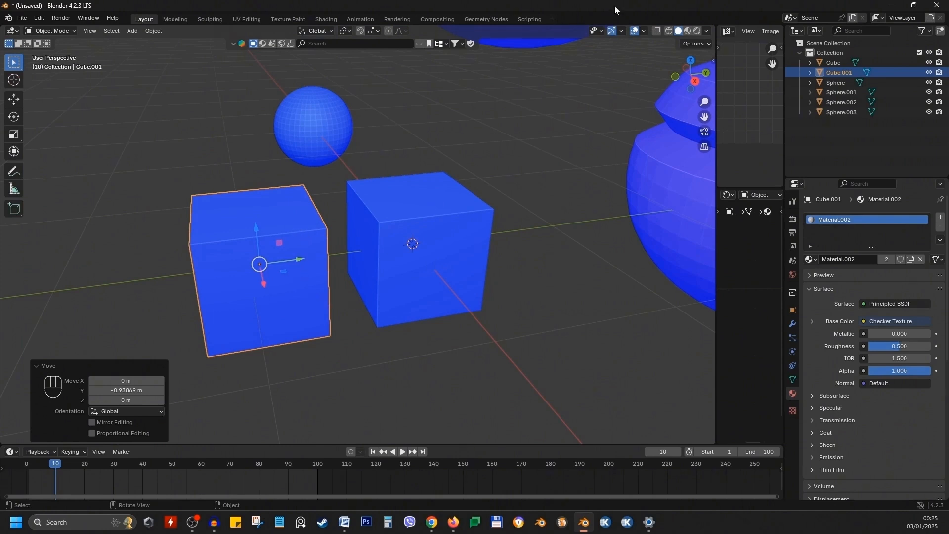
Select all faces of the duplicated cube and recalculate their normals to point inside.
{"action": "left_click", "coordinate": [646, 31]}
{"action": "left_click", "coordinate": [301, 227]}
{"action": "key", "text": "Tab"}
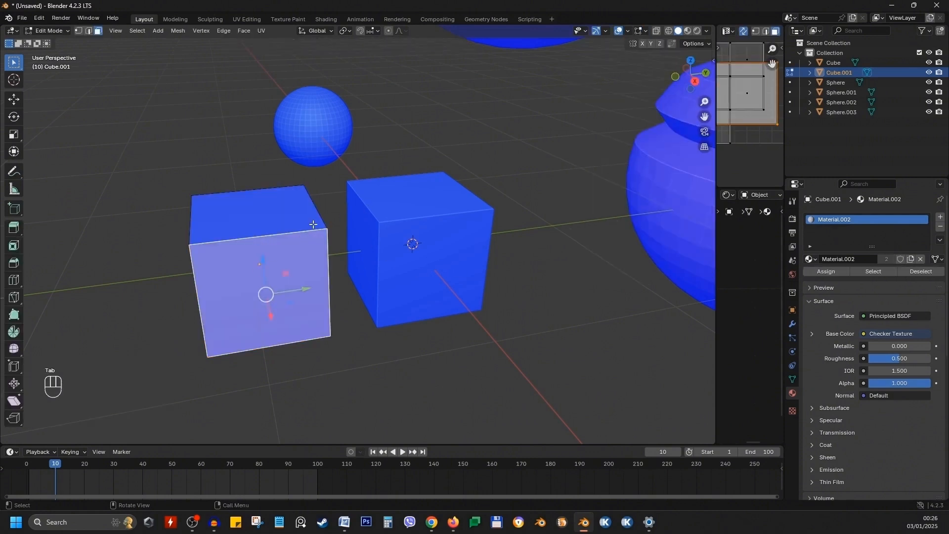
{"action": "left_click", "coordinate": [309, 224], "text": "shift"}
{"action": "key", "text": "a"}
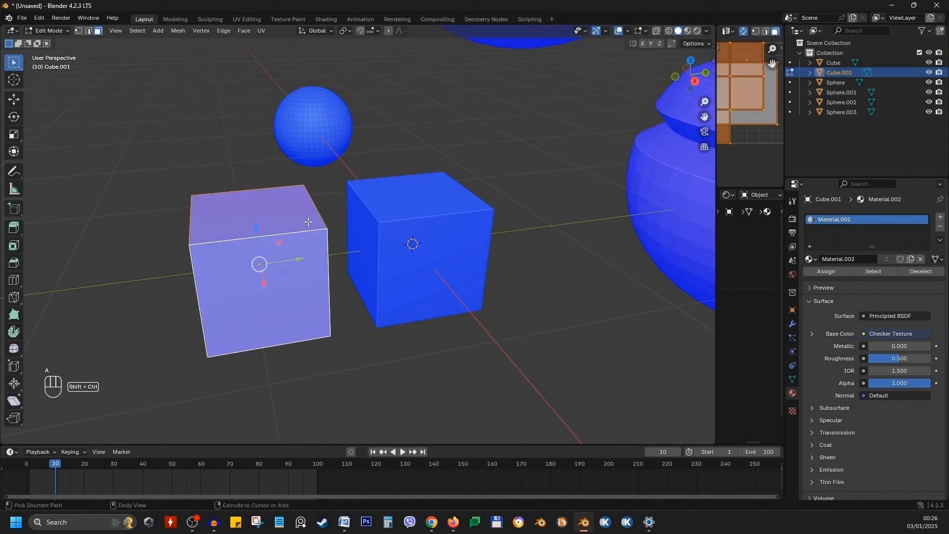
{"action": "key", "text": "shift+ctrl+n"}
{"action": "key", "text": "Tab"}
{"action": "middle_click_drag", "start_coordinate": [326, 218], "coordinate": [187, 180]}
{"action": "middle_click_drag", "start_coordinate": [238, 228], "coordinate": [303, 232]}
Recalculate the duplicated cube's normals so all faces point outside again.
{"action": "key", "text": "Tab"}
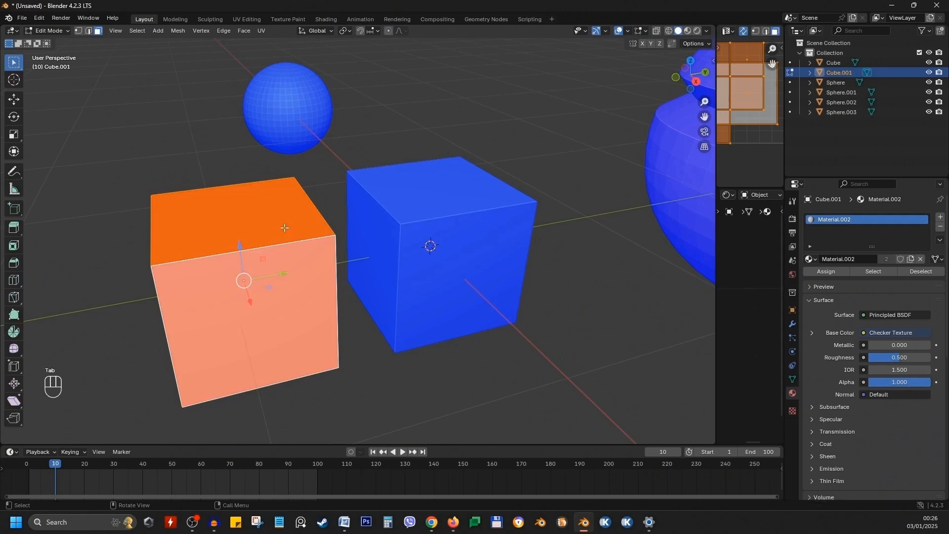
{"action": "key", "text": "a"}
{"action": "key", "text": "a"}
{"action": "key", "text": "a"}
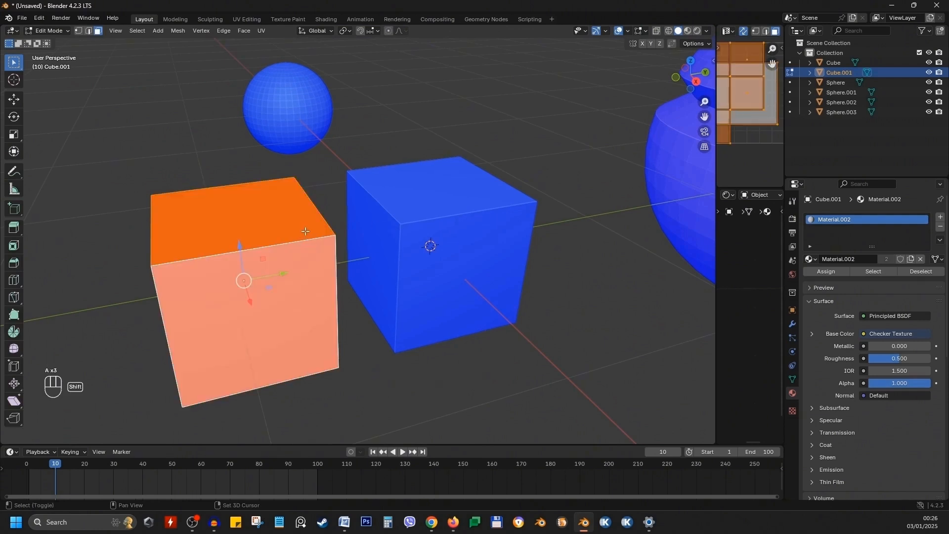
{"action": "key", "text": "a"}
{"action": "key", "text": "a"}
{"action": "key", "text": "Tab"}
{"action": "middle_click_drag", "start_coordinate": [305, 232], "coordinate": [351, 250]}
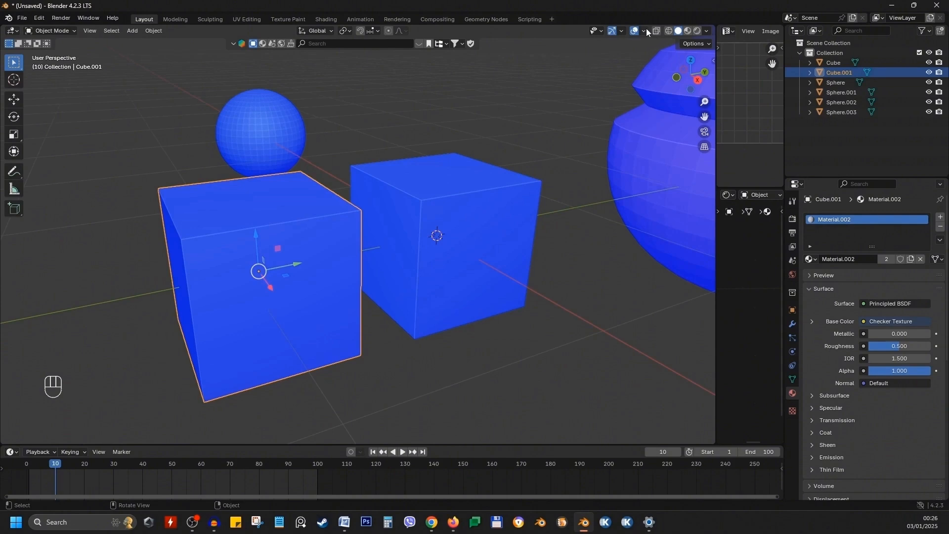
Delete the top face of the duplicated cube in Edit Mode to make an open box.
{"action": "left_click", "coordinate": [644, 31]}
{"action": "middle_click_drag", "start_coordinate": [236, 190], "coordinate": [237, 208]}
{"action": "key", "text": "Tab"}
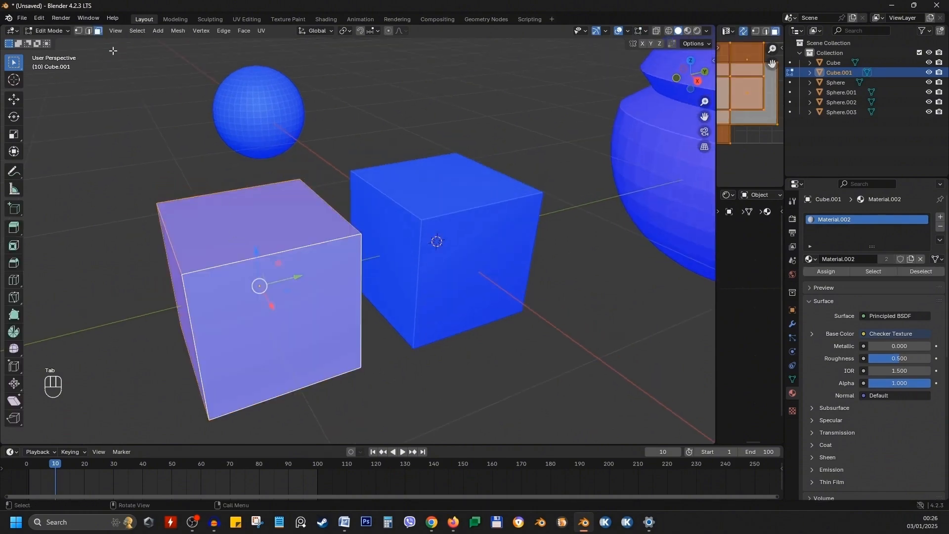
{"action": "left_click", "coordinate": [277, 230]}
{"action": "middle_click_drag", "start_coordinate": [283, 245], "coordinate": [300, 283]}
{"action": "middle_click_drag", "start_coordinate": [300, 283], "coordinate": [322, 277], "text": "shift"}
{"action": "scroll", "coordinate": [326, 272], "scroll_direction": "up", "scroll_amount": 1}
{"action": "key", "text": "x"}
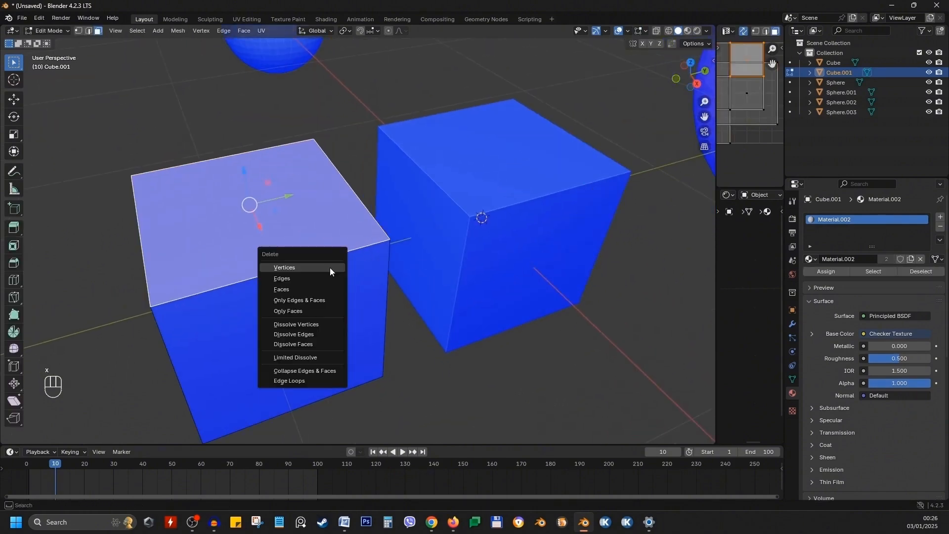
{"action": "middle_click_drag", "start_coordinate": [286, 280], "coordinate": [324, 298]}
{"action": "key", "text": "Tab"}
{"action": "middle_click_drag", "start_coordinate": [444, 301], "coordinate": [414, 284]}
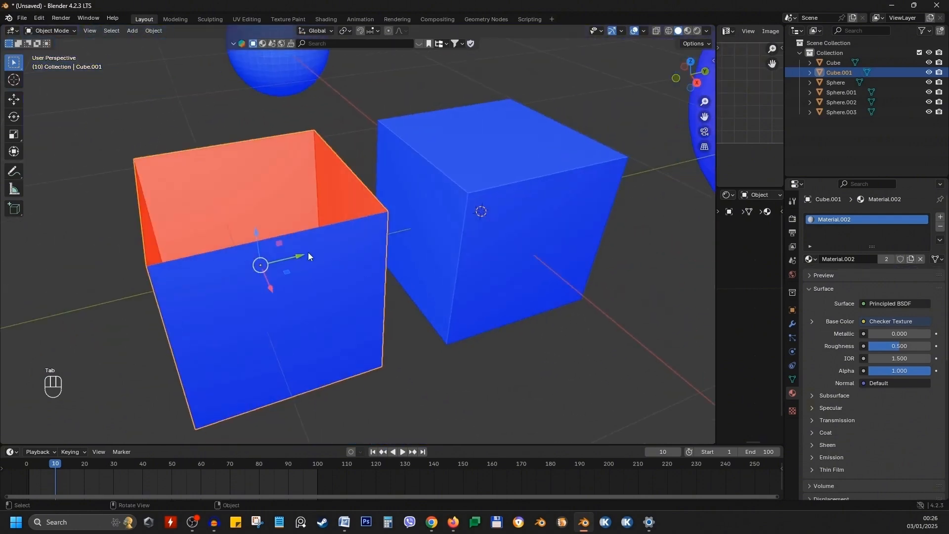
Extrude all faces of the open box and scale them outward in X and Y only.
{"action": "scroll", "coordinate": [309, 256], "scroll_direction": "up", "scroll_amount": 6}
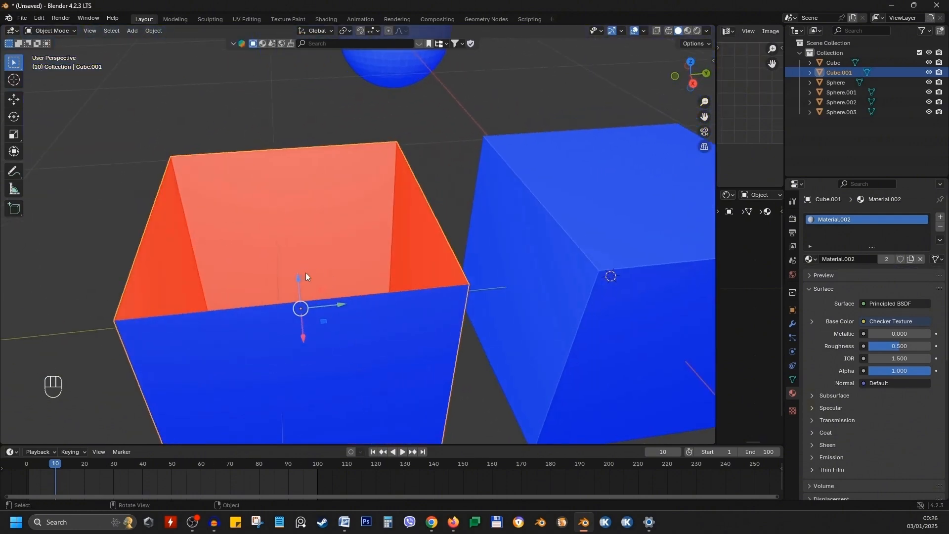
{"action": "middle_click_drag", "start_coordinate": [306, 273], "coordinate": [357, 268], "text": "shift"}
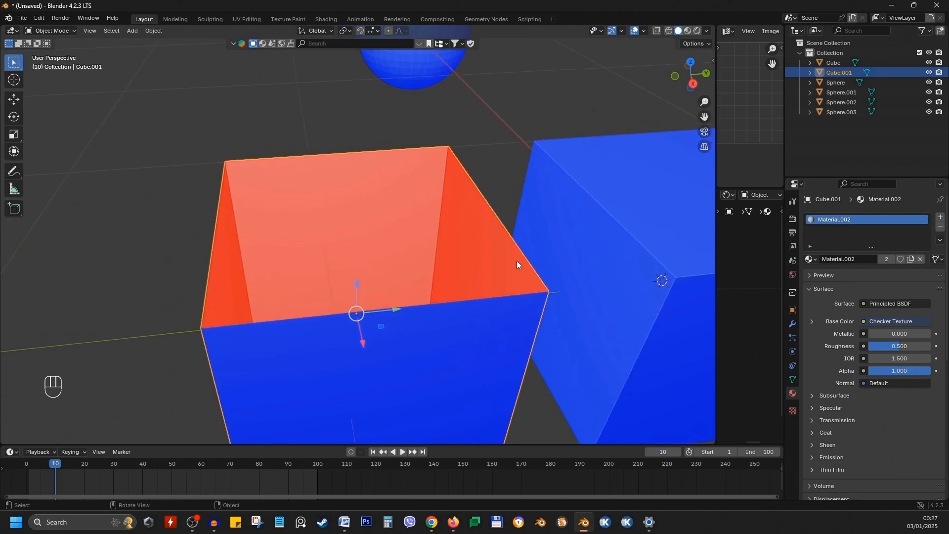
{"action": "middle_click_drag", "start_coordinate": [517, 264], "coordinate": [452, 251]}
{"action": "middle_click_drag", "start_coordinate": [375, 199], "coordinate": [399, 256]}
{"action": "middle_click_drag", "start_coordinate": [413, 341], "coordinate": [454, 251]}
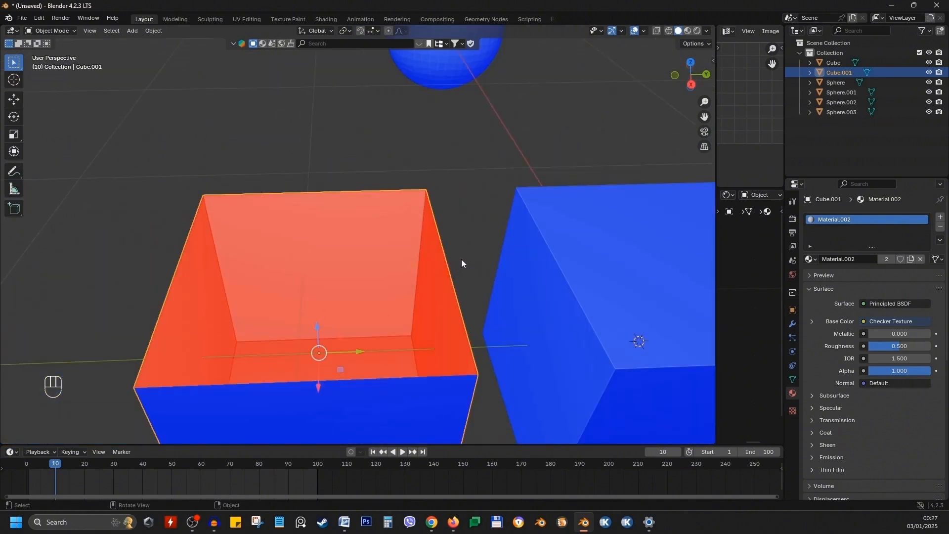
{"action": "key", "text": "Tab"}
{"action": "key", "text": "a"}
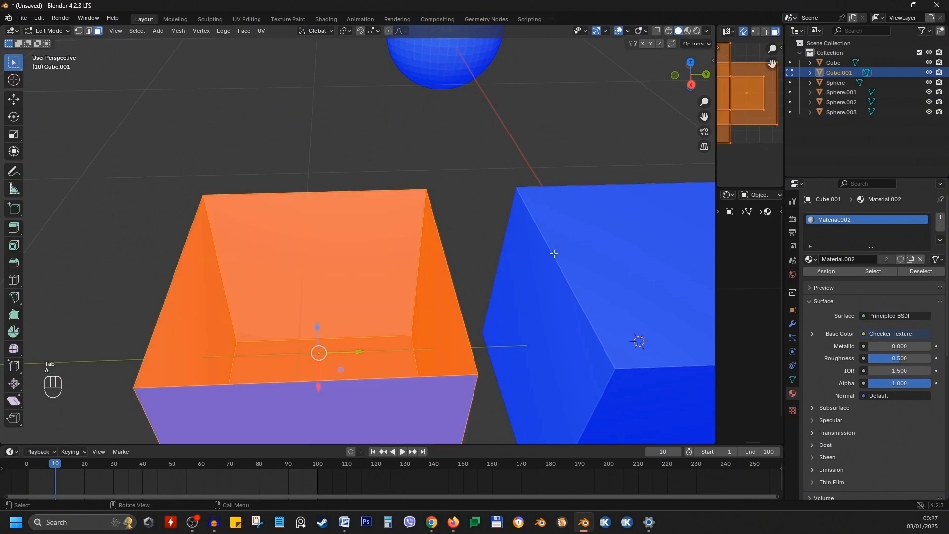
{"action": "key", "text": "e"}
{"action": "key", "text": "s"}
{"action": "key", "text": "shift+z"}
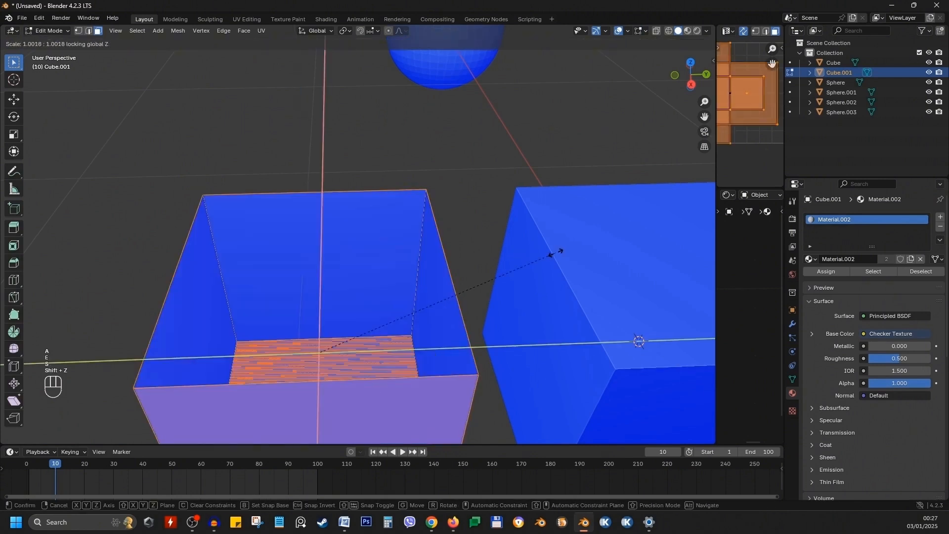
{"action": "left_click", "coordinate": [600, 254]}
Move the open box's inner floor face up along Z and return to Object Mode.
{"action": "middle_click_drag", "start_coordinate": [540, 280], "coordinate": [384, 254]}
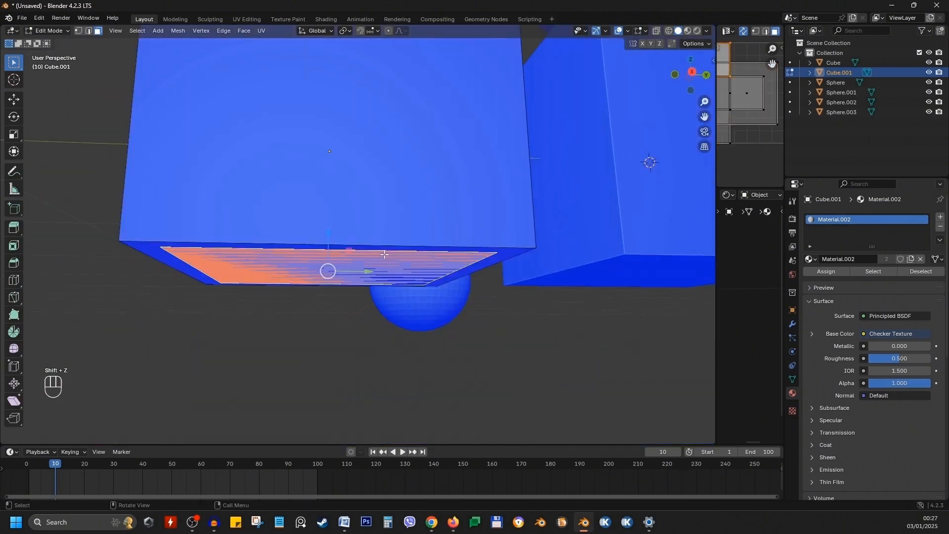
{"action": "key", "text": "g"}
{"action": "key", "text": "z"}
{"action": "left_click", "coordinate": [415, 174]}
{"action": "middle_click_drag", "start_coordinate": [416, 174], "coordinate": [417, 311]}
{"action": "key", "text": "Tab"}
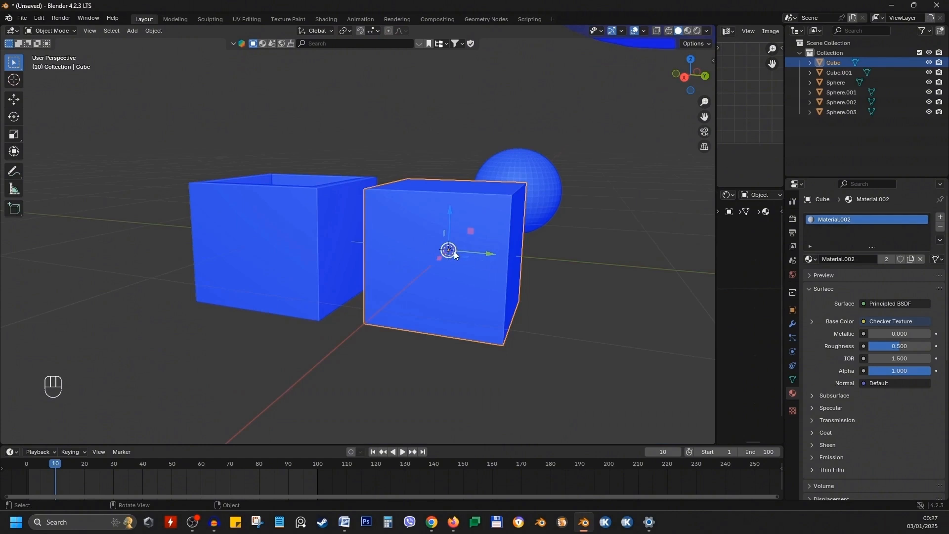
{"action": "middle_click_drag", "start_coordinate": [450, 252], "coordinate": [495, 265]}
{"action": "scroll", "coordinate": [364, 256], "scroll_direction": "up", "scroll_amount": 2}
{"action": "scroll", "coordinate": [497, 278], "scroll_direction": "down", "scroll_amount": 2}
{"action": "key", "text": "g"}
{"action": "key", "text": "z"}
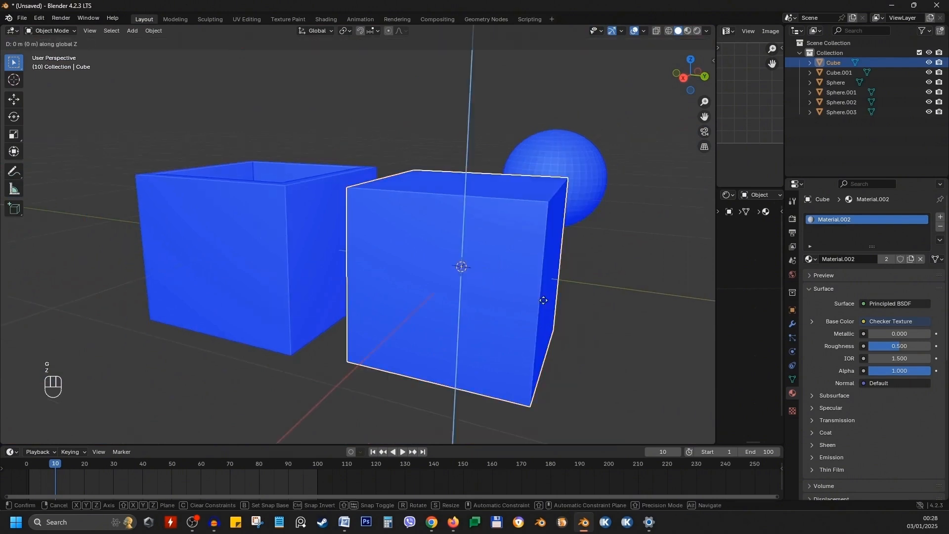
{"action": "right_click", "coordinate": [542, 298]}
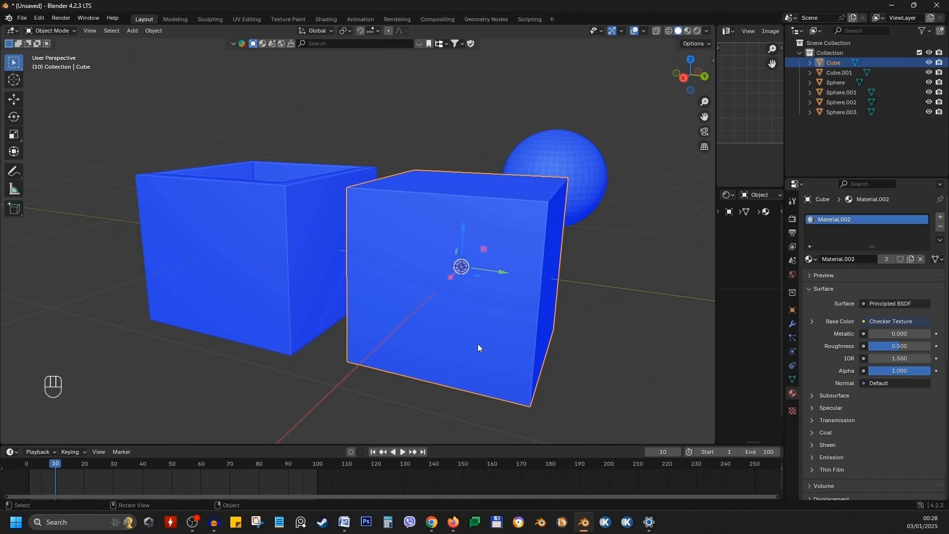
Move the original closed cube up about 0.64 m along Z.
{"action": "key", "text": "g"}
{"action": "key", "text": "z"}
{"action": "left_click", "coordinate": [471, 273]}
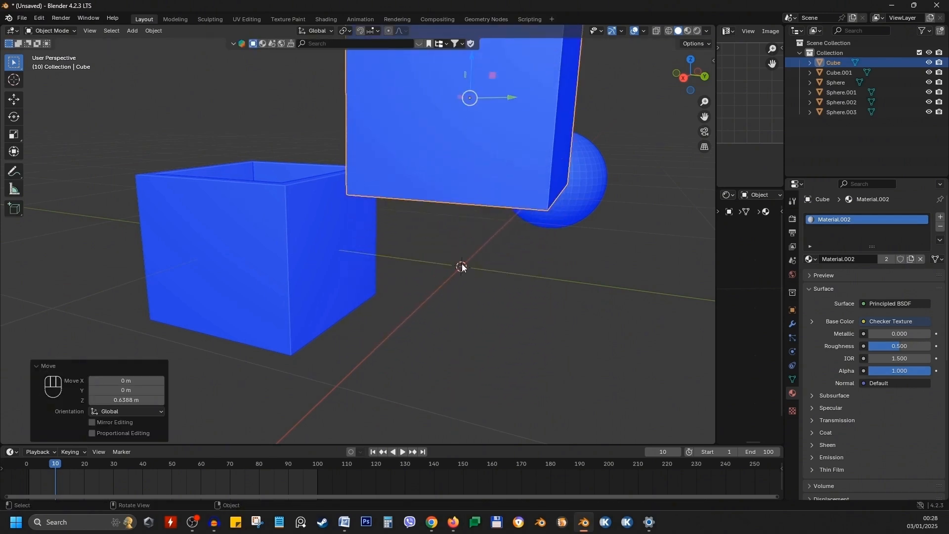
{"action": "middle_click_drag", "start_coordinate": [460, 268], "coordinate": [423, 256]}
{"action": "scroll", "coordinate": [470, 282], "scroll_direction": "up", "scroll_amount": 2}
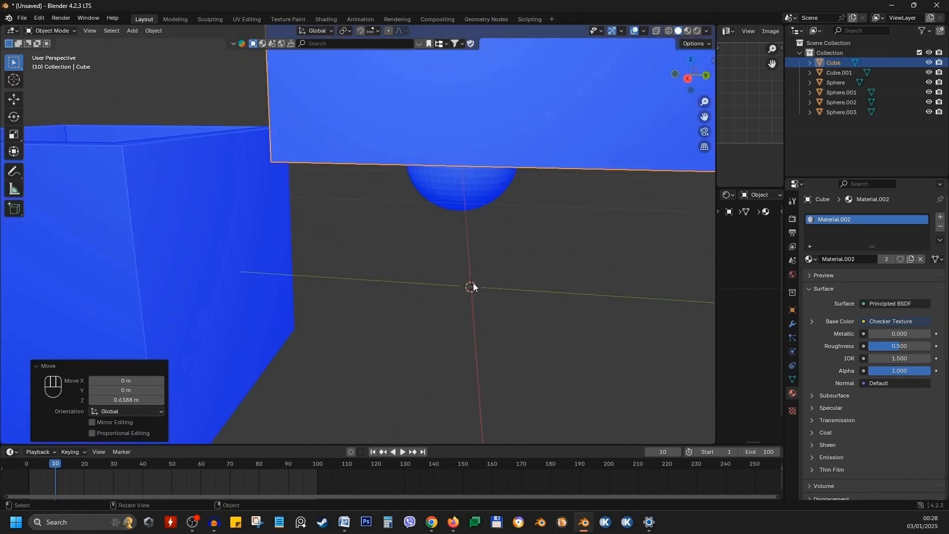
Place the 3D cursor freehand at several spots around the two cubes, ending at the open box's rear top corner, and select the box.
{"action": "scroll", "coordinate": [470, 283], "scroll_direction": "down", "scroll_amount": 3}
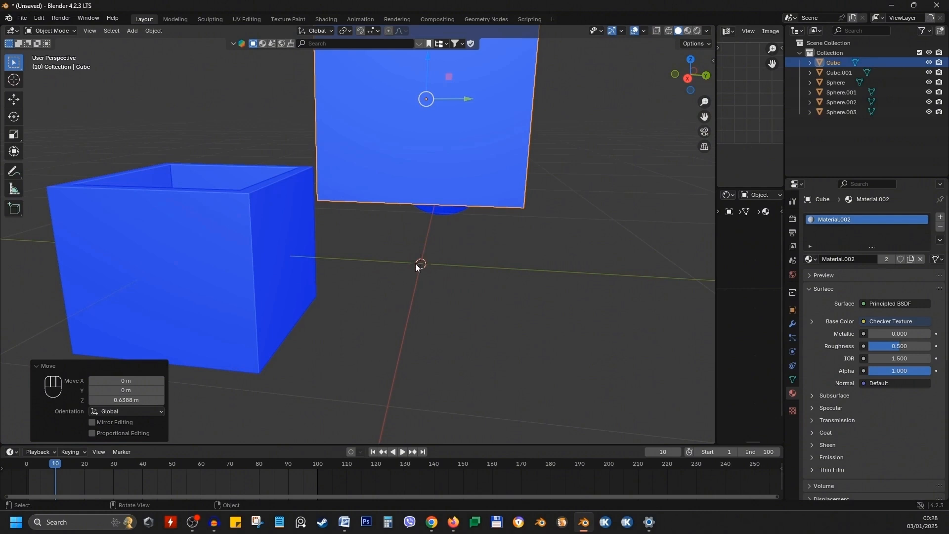
{"action": "middle_click_drag", "start_coordinate": [413, 265], "coordinate": [302, 227]}
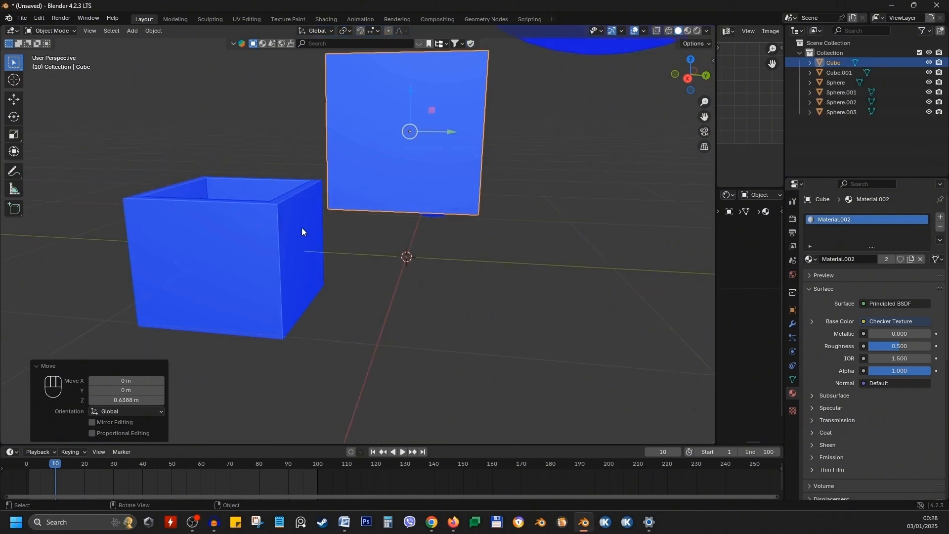
{"action": "right_click", "coordinate": [372, 133], "text": "shift"}
{"action": "right_click", "coordinate": [187, 245], "text": "shift"}
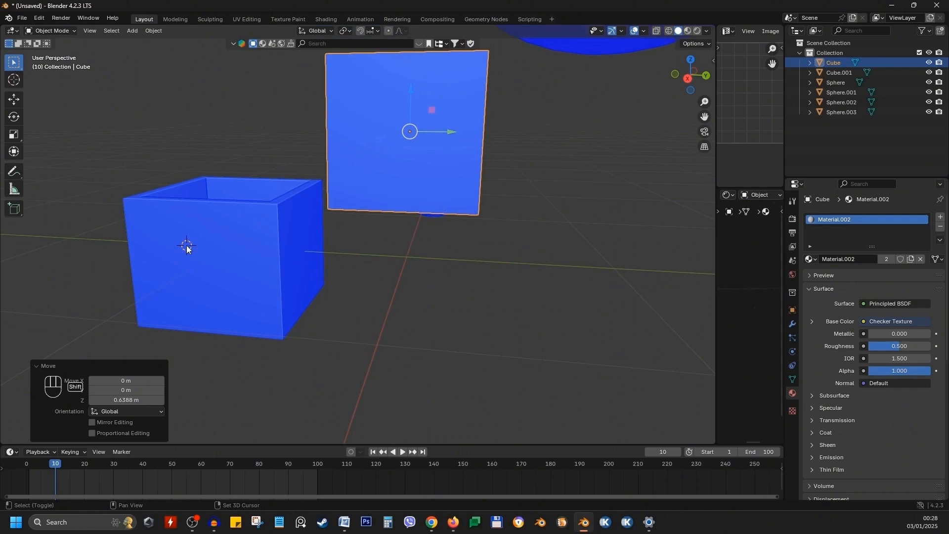
{"action": "right_click", "coordinate": [453, 170], "text": "shift"}
{"action": "right_click", "coordinate": [238, 295], "text": "shift"}
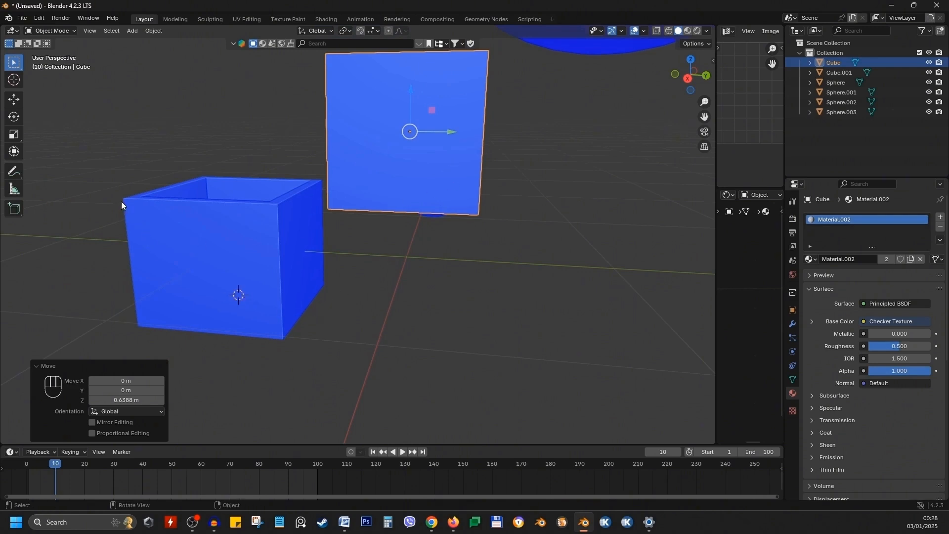
{"action": "right_click", "coordinate": [206, 175], "text": "shift"}
{"action": "left_click", "coordinate": [267, 219]}
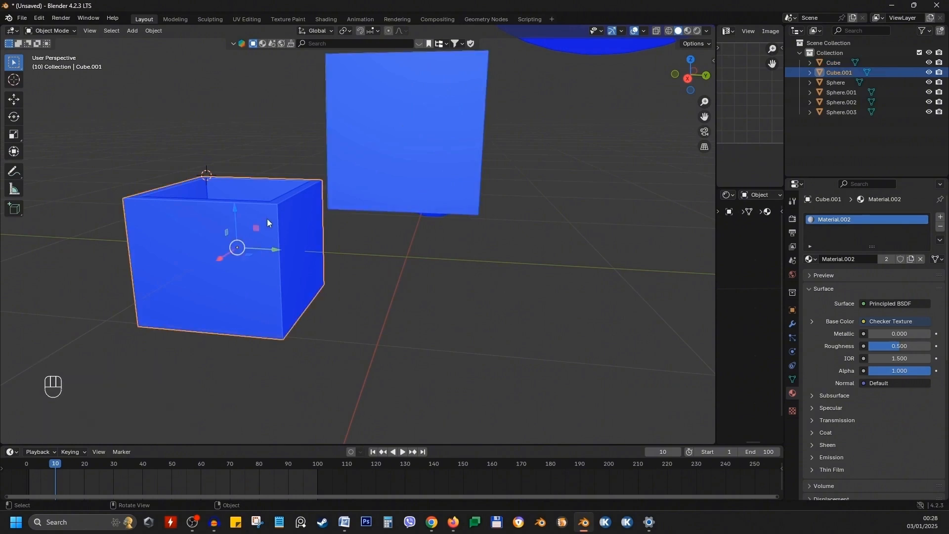
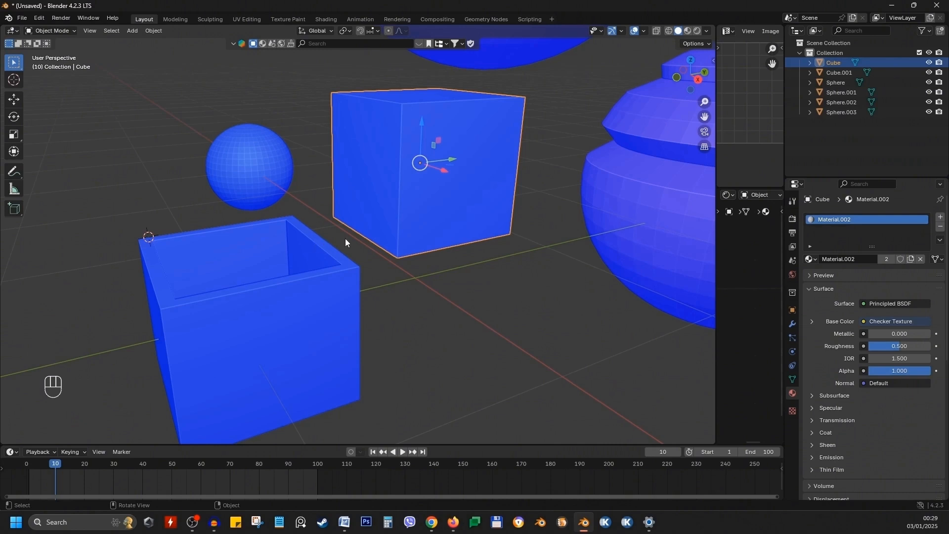
Snap the 3D cursor to the closed cube's bottom corner vertex nearest the open box and return to Object Mode.
{"action": "key", "text": "Tab"}
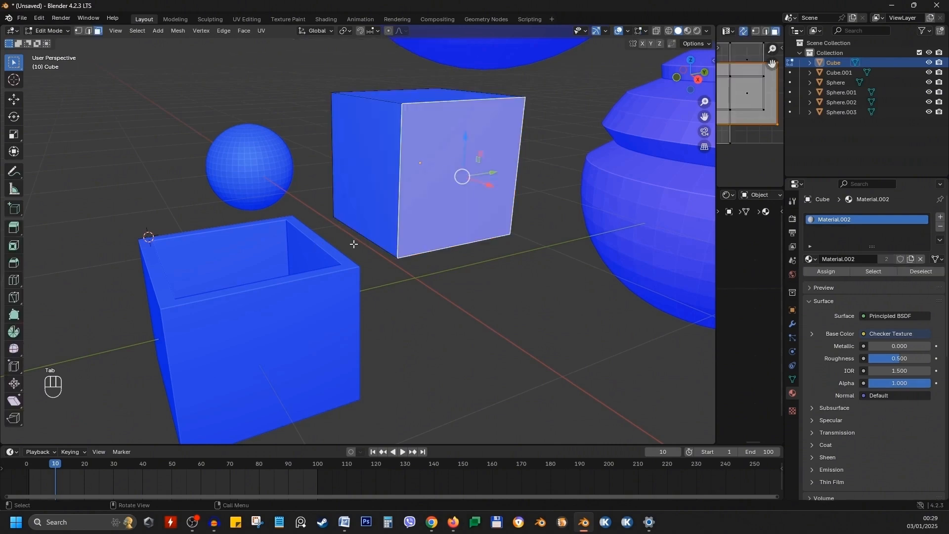
{"action": "left_click", "coordinate": [79, 32]}
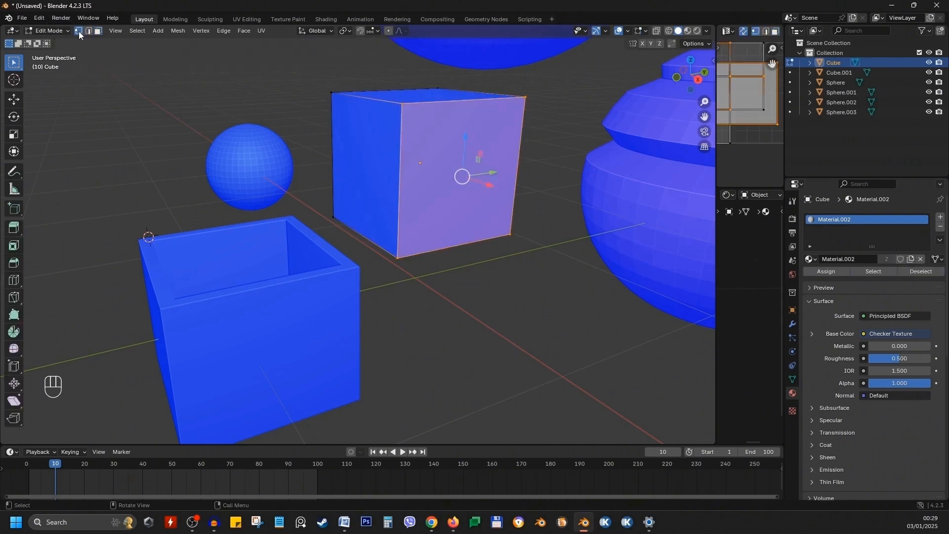
{"action": "left_click", "coordinate": [333, 217]}
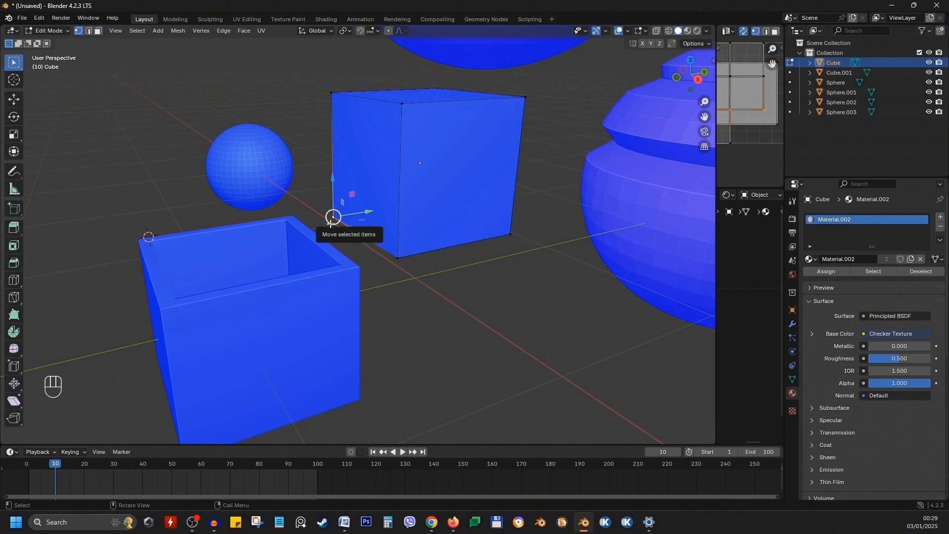
{"action": "key", "text": "shift+s"}
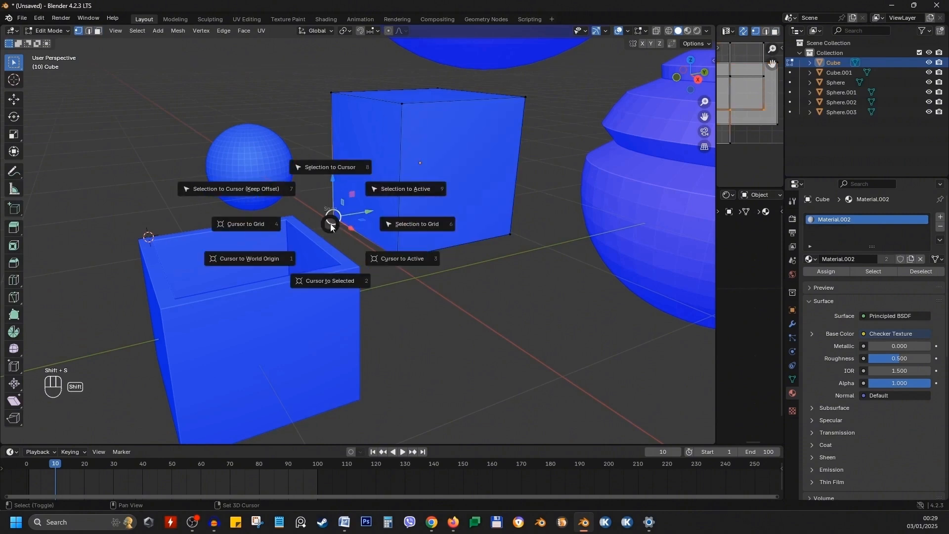
{"action": "left_click", "coordinate": [336, 282]}
{"action": "key", "text": "Tab"}
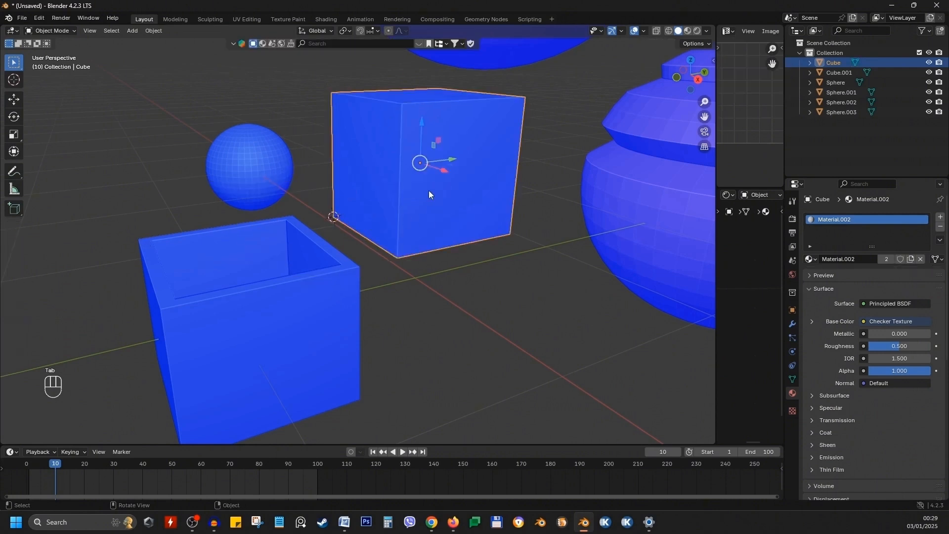
Set the closed cube's origin to the 3D cursor and try rotating the cube around that corner.
{"action": "right_click", "coordinate": [413, 177]}
{"action": "mouse_move", "coordinate": [410, 214]}
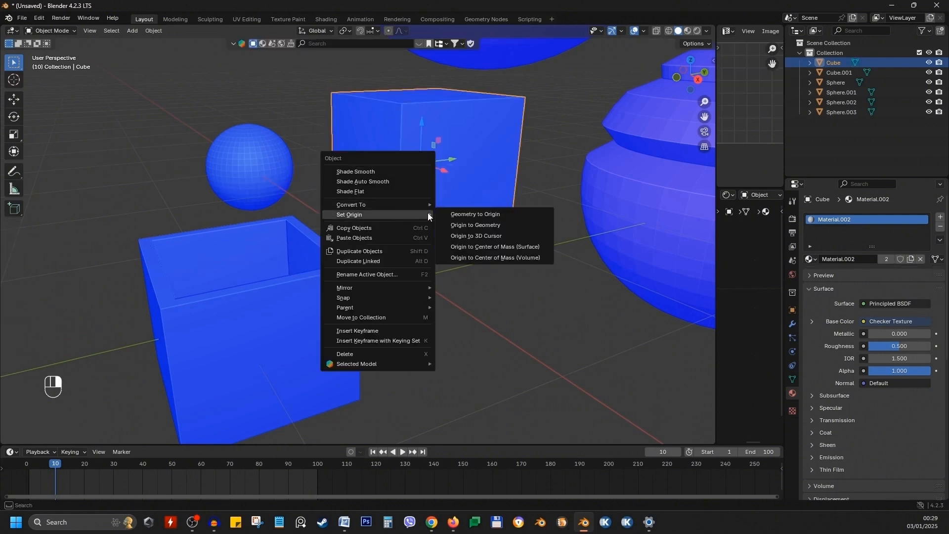
{"action": "left_click", "coordinate": [485, 235]}
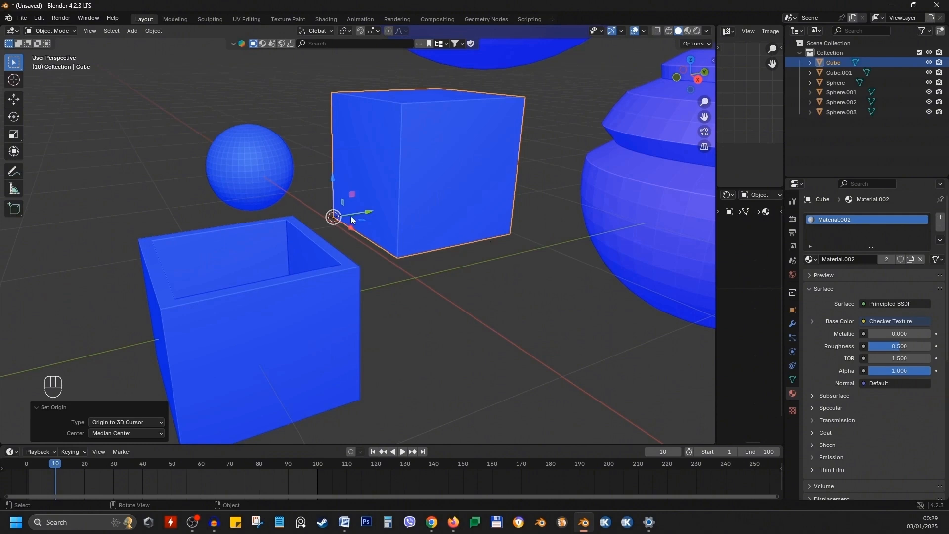
{"action": "left_click", "coordinate": [389, 190]}
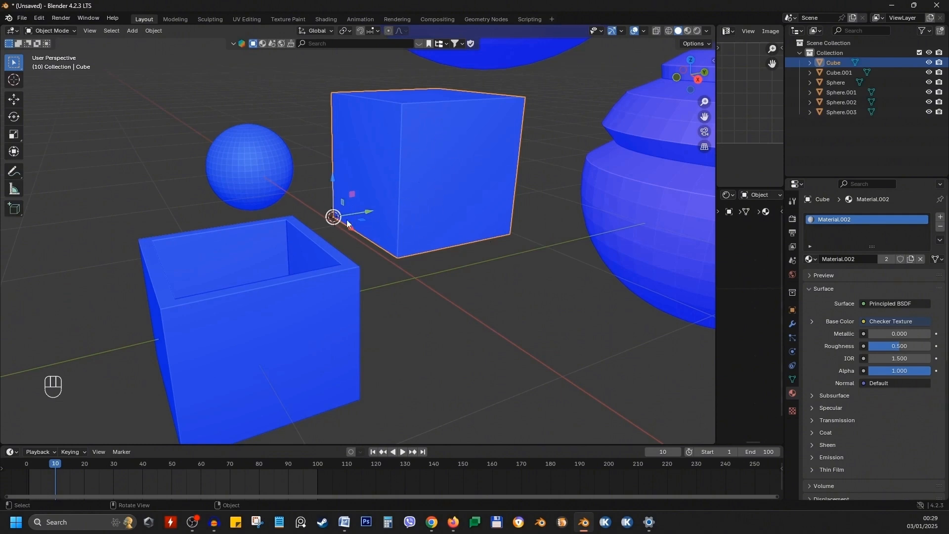
{"action": "key", "text": "r"}
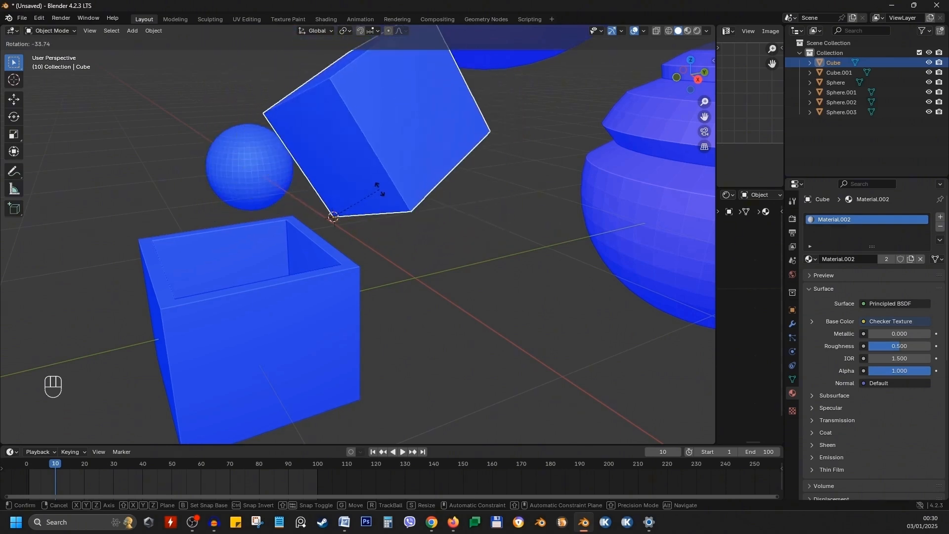
{"action": "key", "text": "Escape"}
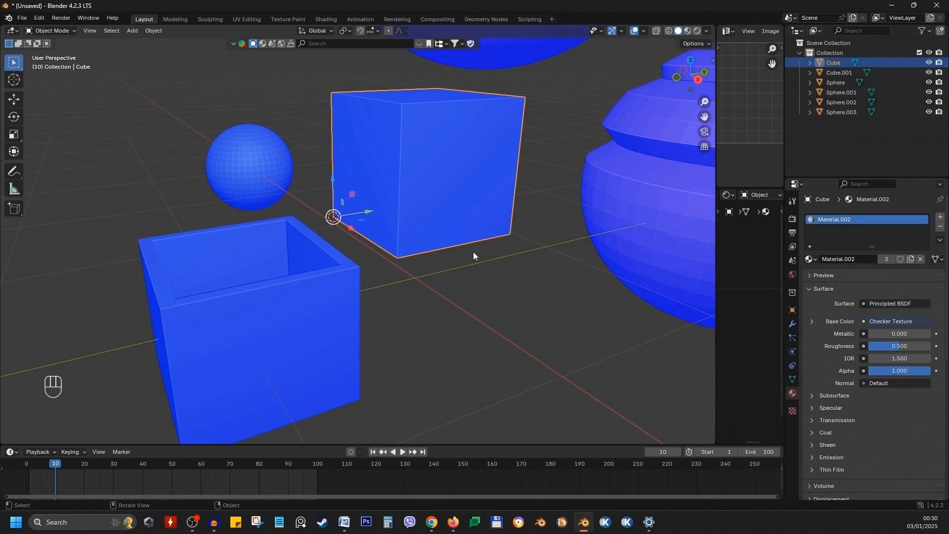
Snap the 3D cursor to the open box's top corner vertex nearest the closed cube and return to Object Mode.
{"action": "left_click", "coordinate": [357, 292]}
{"action": "key", "text": "Tab"}
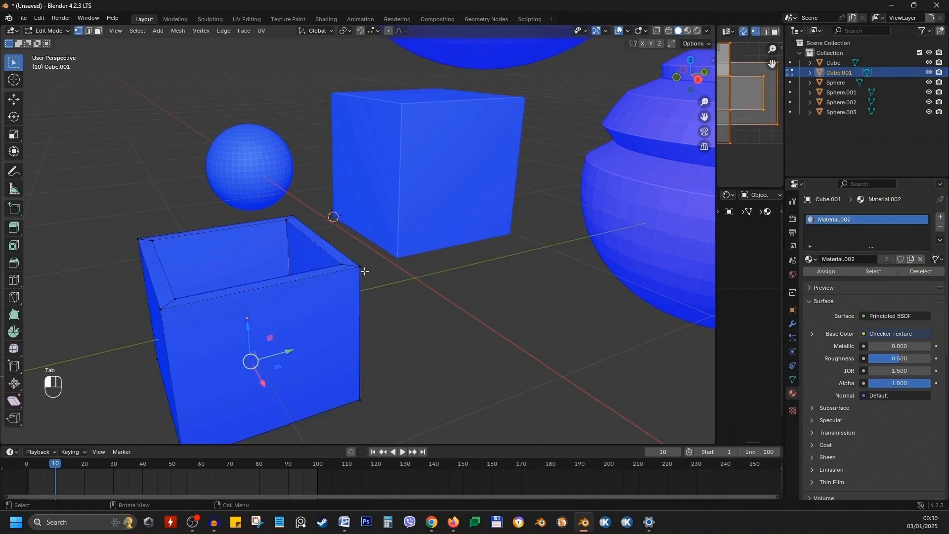
{"action": "left_click", "coordinate": [364, 271]}
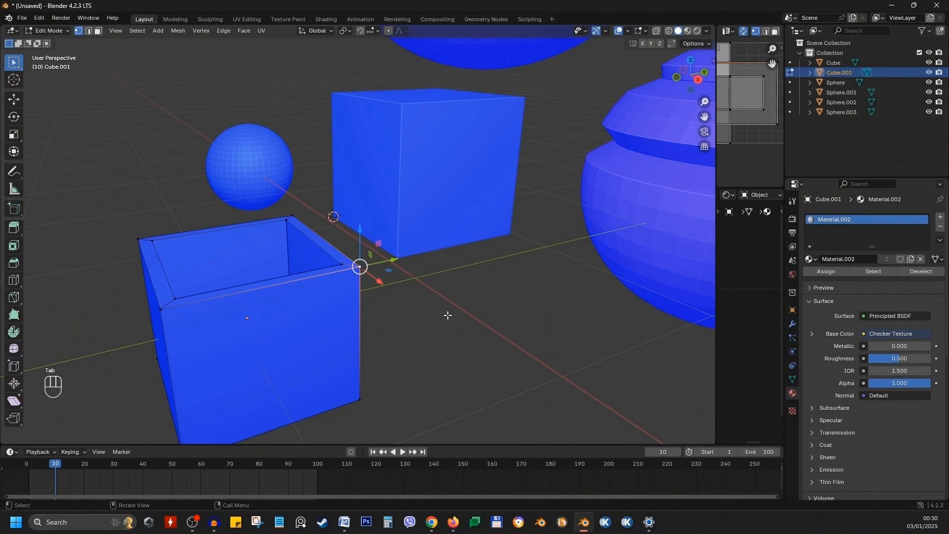
{"action": "key", "text": "shift+s"}
{"action": "left_click", "coordinate": [440, 371]}
{"action": "key", "text": "Tab"}
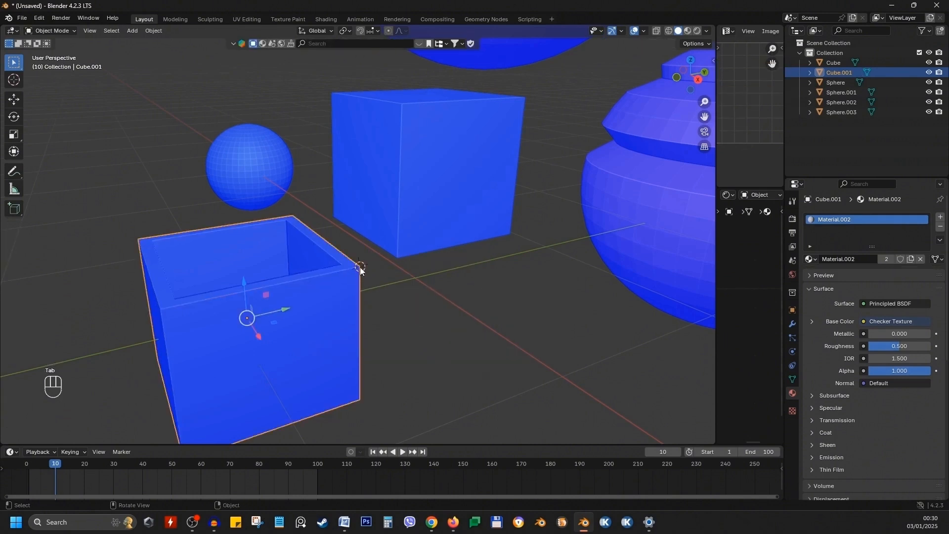
Snap the closed cube to the 3D cursor at the open box's corner and inspect where the two corners meet.
{"action": "left_click", "coordinate": [401, 222]}
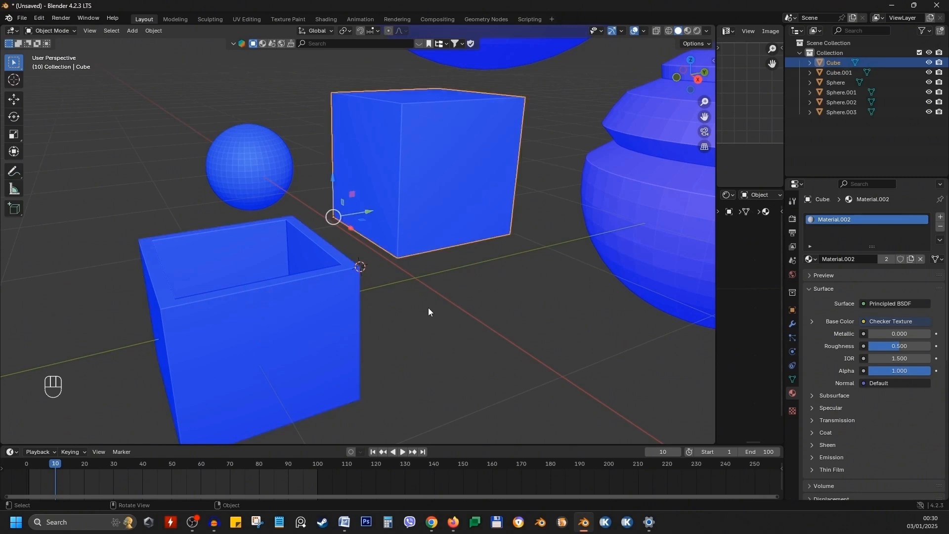
{"action": "key", "text": "shift+s"}
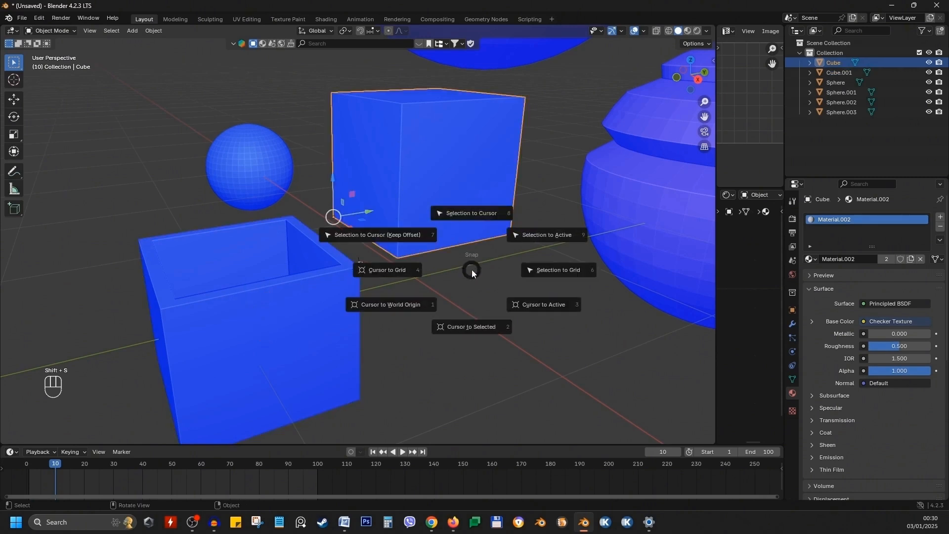
{"action": "left_click", "coordinate": [473, 213]}
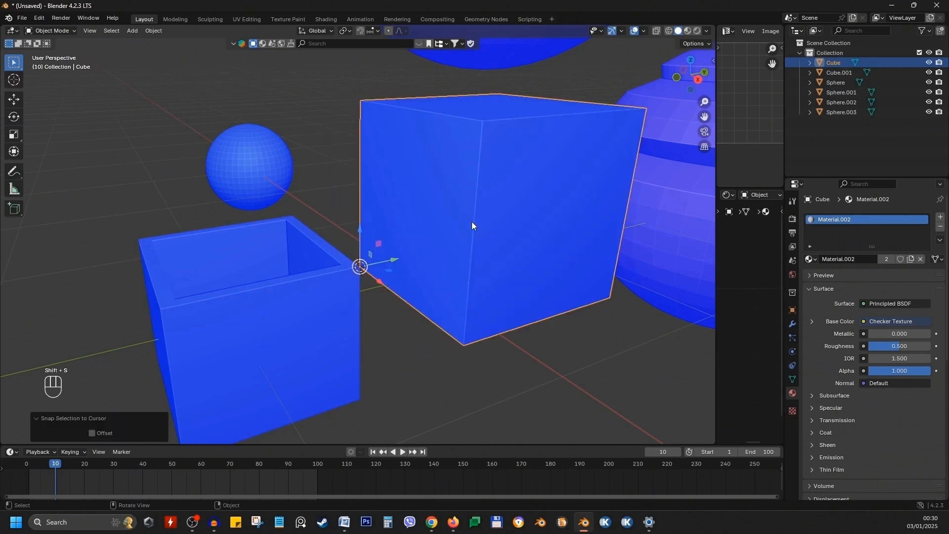
{"action": "middle_click_drag", "start_coordinate": [471, 222], "coordinate": [346, 247]}
{"action": "scroll", "coordinate": [282, 273], "scroll_direction": "up", "scroll_amount": 3}
{"action": "middle_click_drag", "start_coordinate": [281, 274], "coordinate": [304, 268]}
{"action": "left_click", "coordinate": [348, 176]}
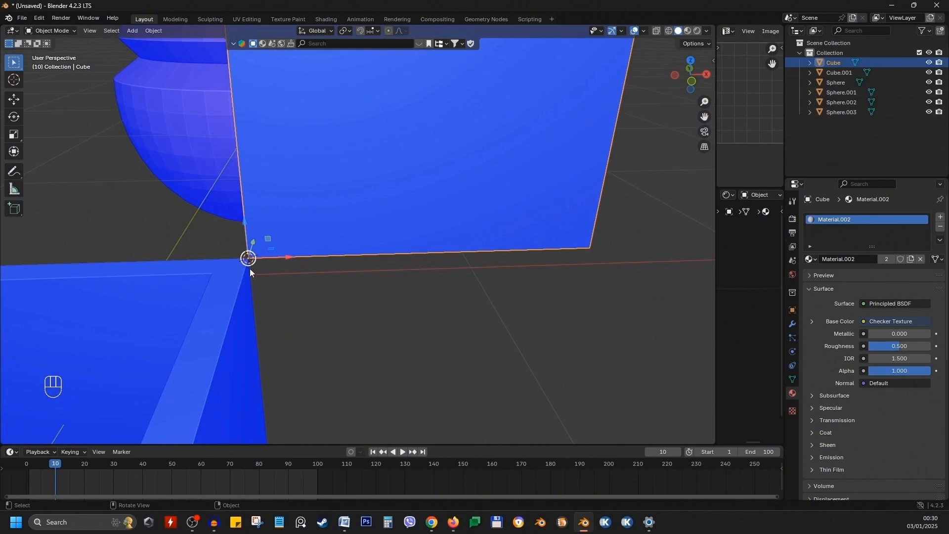
{"action": "middle_click_drag", "start_coordinate": [248, 258], "coordinate": [353, 289]}
{"action": "scroll", "coordinate": [357, 291], "scroll_direction": "down", "scroll_amount": 3}
{"action": "middle_click_drag", "start_coordinate": [338, 257], "coordinate": [354, 239]}
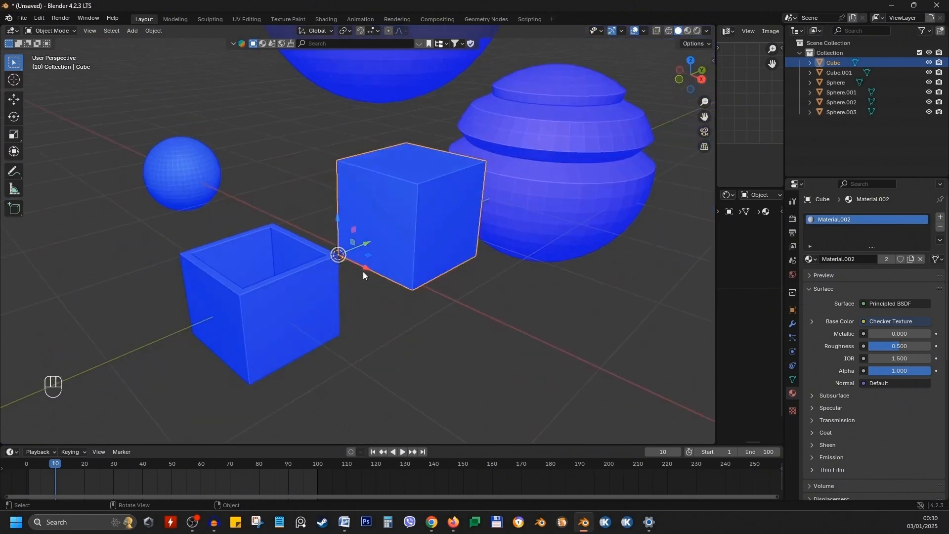
Set the transform pivot point to 3D Cursor with the closed cube selected.
{"action": "left_click", "coordinate": [273, 310]}
{"action": "left_click", "coordinate": [363, 232]}
{"action": "left_click", "coordinate": [345, 32]}
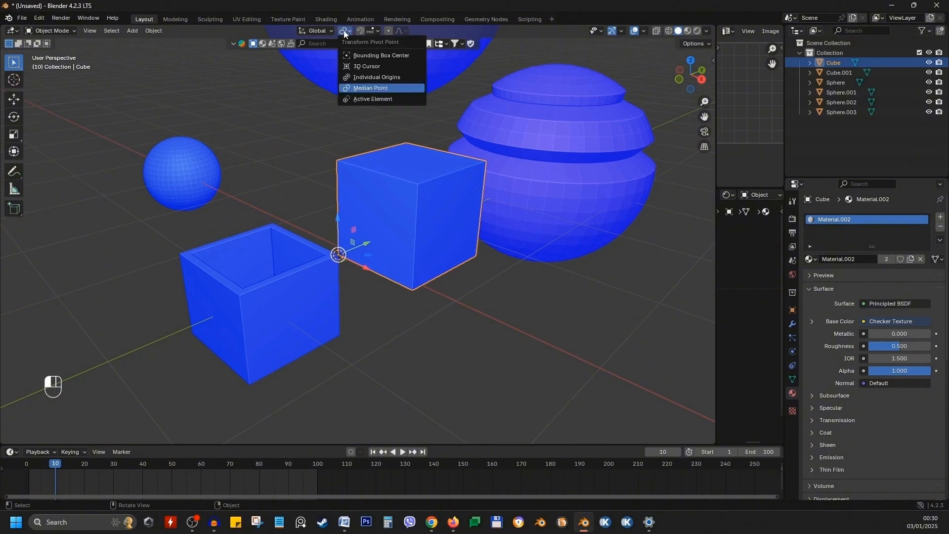
{"action": "left_click", "coordinate": [365, 68]}
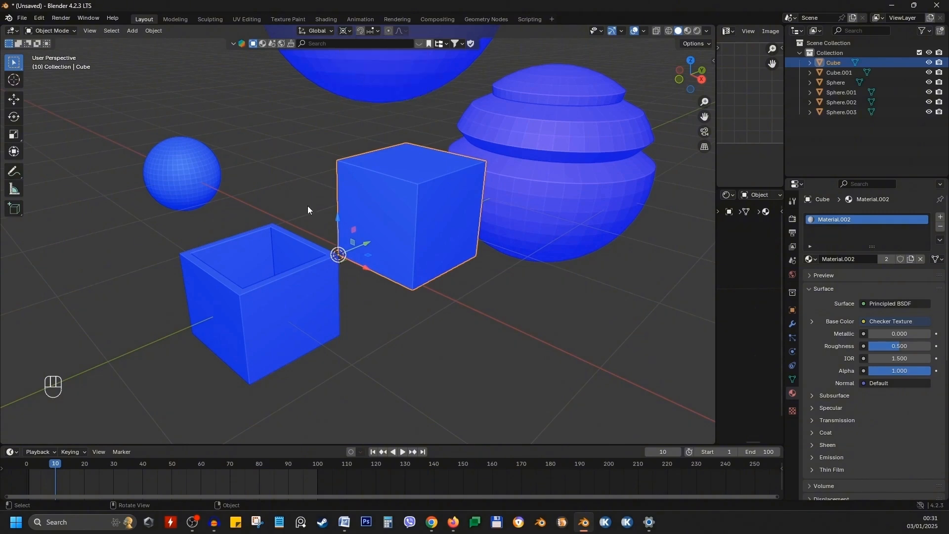
Try to rotate the open box and the closed cube together around the Z axis about the 3D cursor.
{"action": "left_click", "coordinate": [293, 277]}
{"action": "left_click", "coordinate": [379, 217], "text": "shift"}
{"action": "key", "text": "r"}
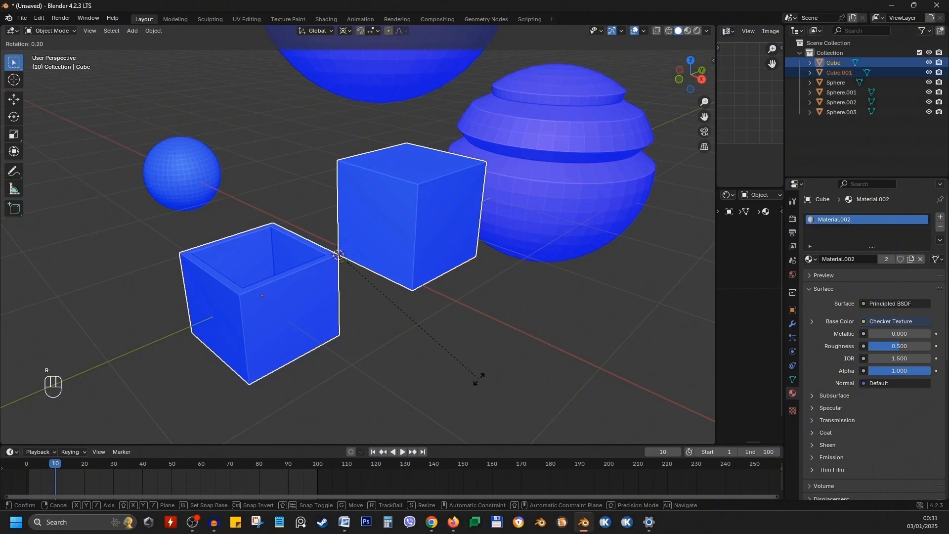
{"action": "key", "text": "z"}
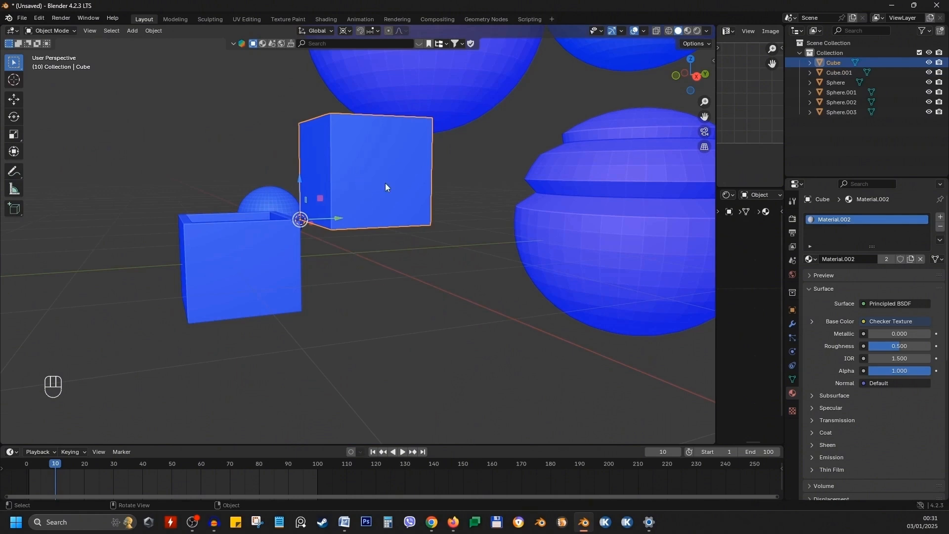
Set the closed cube's origin back to its geometry.
{"action": "right_click", "coordinate": [384, 183]}
{"action": "mouse_move", "coordinate": [385, 182]}
{"action": "left_click", "coordinate": [457, 194]}
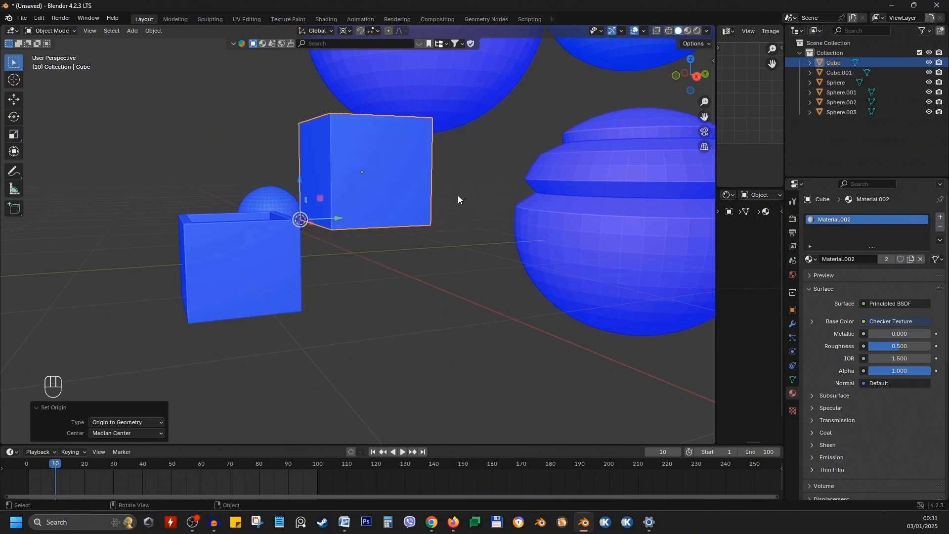
Try to rotate only the closed cube around the Z axis about the 3D cursor.
{"action": "middle_click_drag", "start_coordinate": [458, 195], "coordinate": [501, 260]}
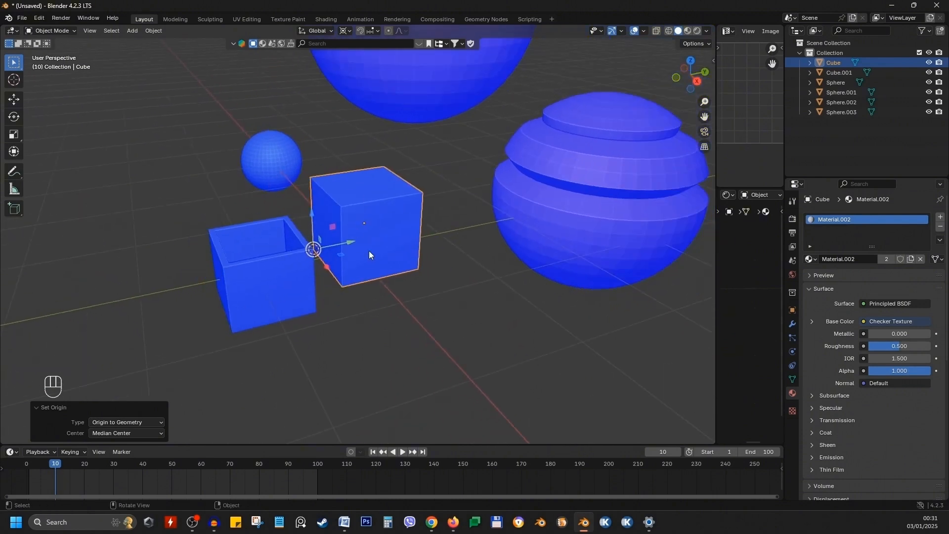
{"action": "key", "text": "r"}
{"action": "key", "text": "z"}
{"action": "right_click", "coordinate": [465, 199]}
Set the transform pivot point to Active Element and try rotating the closed cube around the Z axis.
{"action": "left_click", "coordinate": [343, 31]}
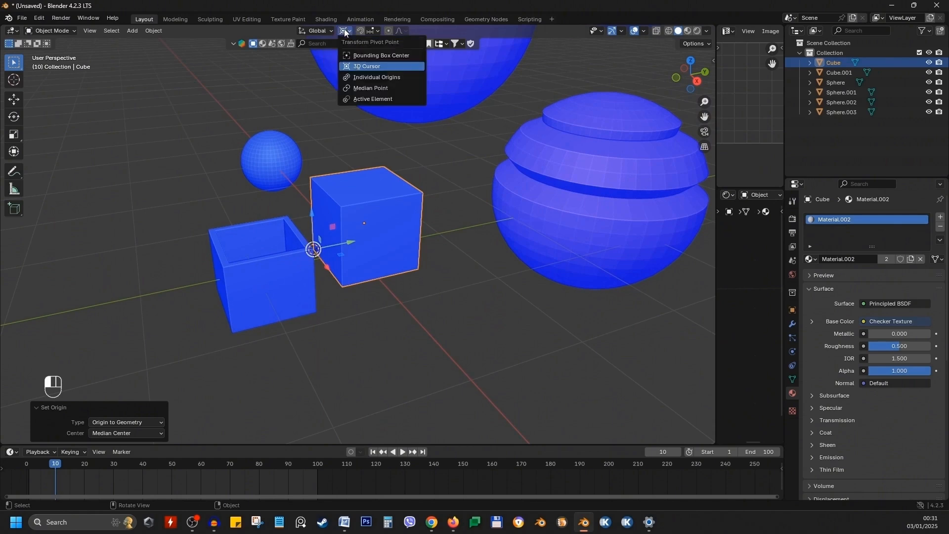
{"action": "left_click", "coordinate": [385, 99]}
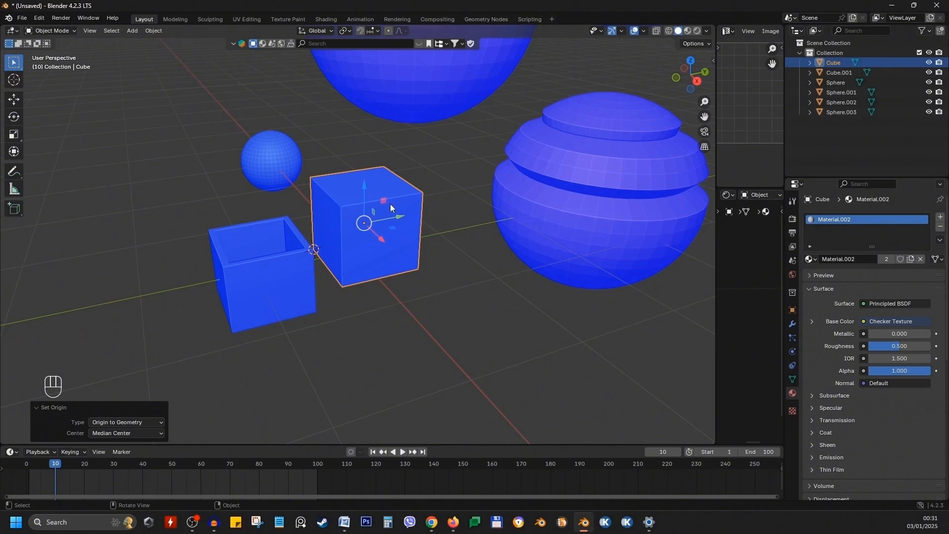
{"action": "key", "text": "r"}
{"action": "key", "text": "z"}
{"action": "right_click", "coordinate": [404, 260]}
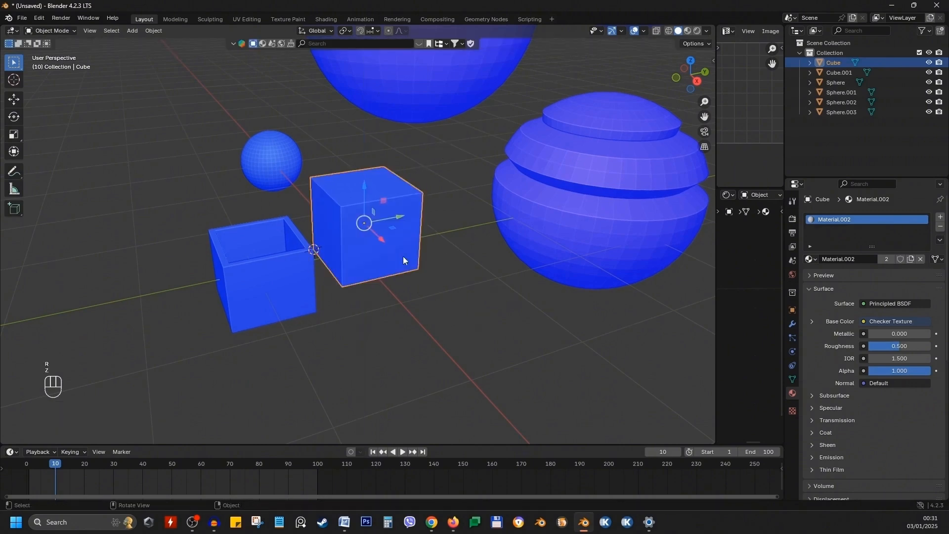
Snap the 3D cursor back to the world origin.
{"action": "middle_click_drag", "start_coordinate": [403, 260], "coordinate": [396, 269]}
{"action": "key", "text": "shift+s"}
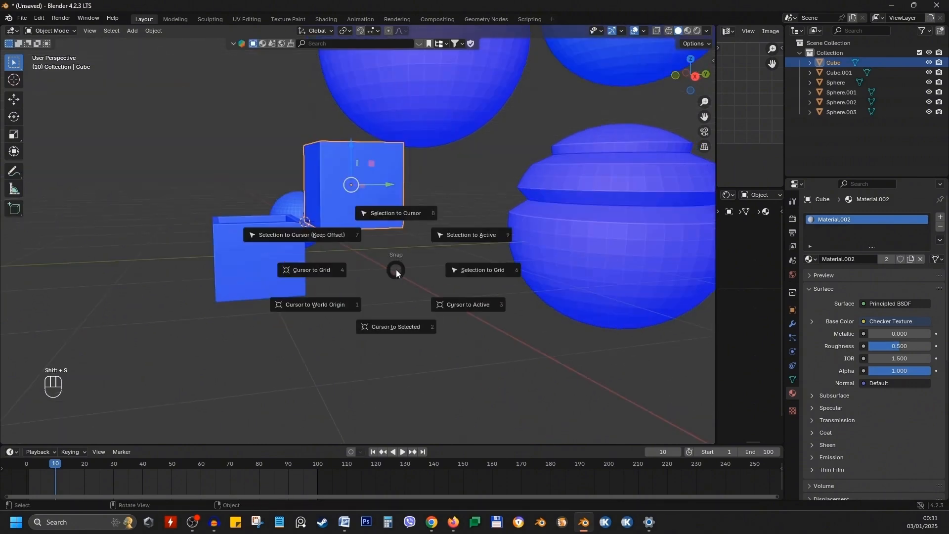
{"action": "left_click", "coordinate": [313, 306]}
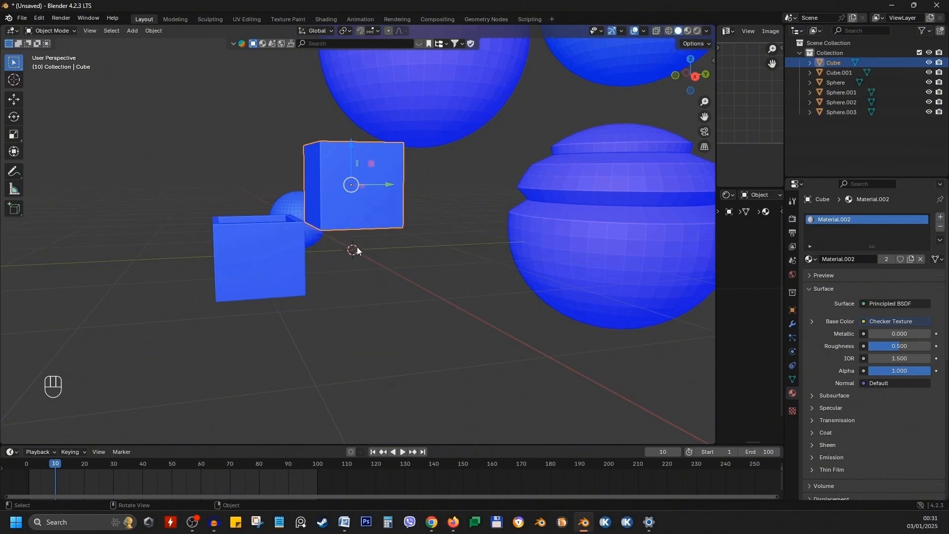
Snap the closed cube to the 3D cursor at the world origin.
{"action": "middle_click_drag", "start_coordinate": [378, 150], "coordinate": [438, 222]}
{"action": "key", "text": "shift+s"}
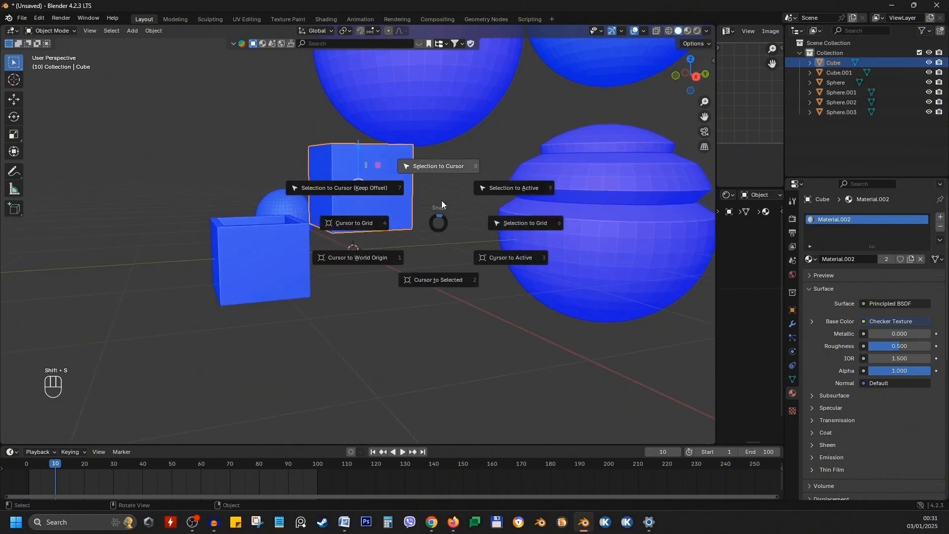
{"action": "left_click", "coordinate": [448, 171]}
{"action": "middle_click_drag", "start_coordinate": [455, 185], "coordinate": [412, 308]}
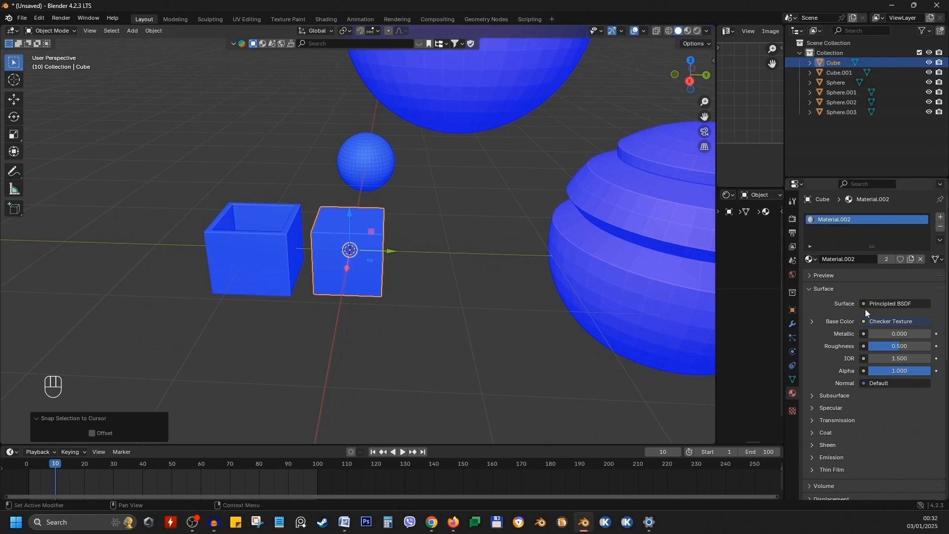
{"action": "middle_click_drag", "start_coordinate": [331, 299], "coordinate": [354, 307]}
{"action": "scroll", "coordinate": [364, 302], "scroll_direction": "up", "scroll_amount": 2}
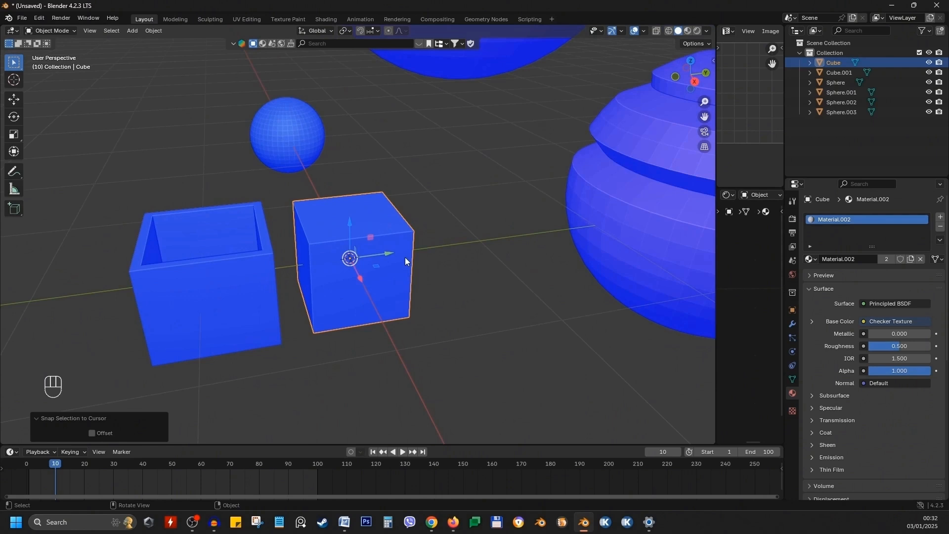
Place the 3D cursor on the open cube's rim and try rotating the closed cube freely.
{"action": "right_click", "coordinate": [674, 163], "text": "shift"}
{"action": "right_click", "coordinate": [252, 221], "text": "shift"}
{"action": "key", "text": "r"}
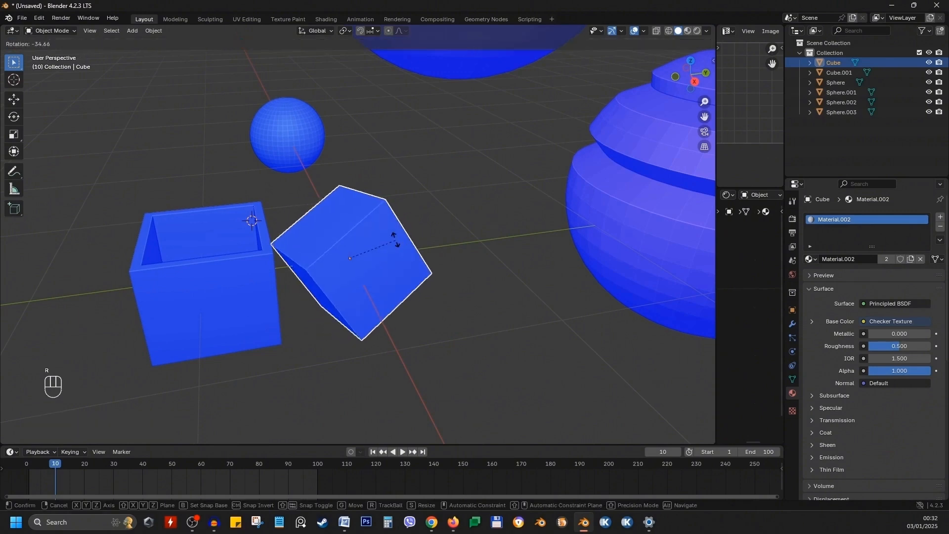
{"action": "left_click", "coordinate": [419, 277]}
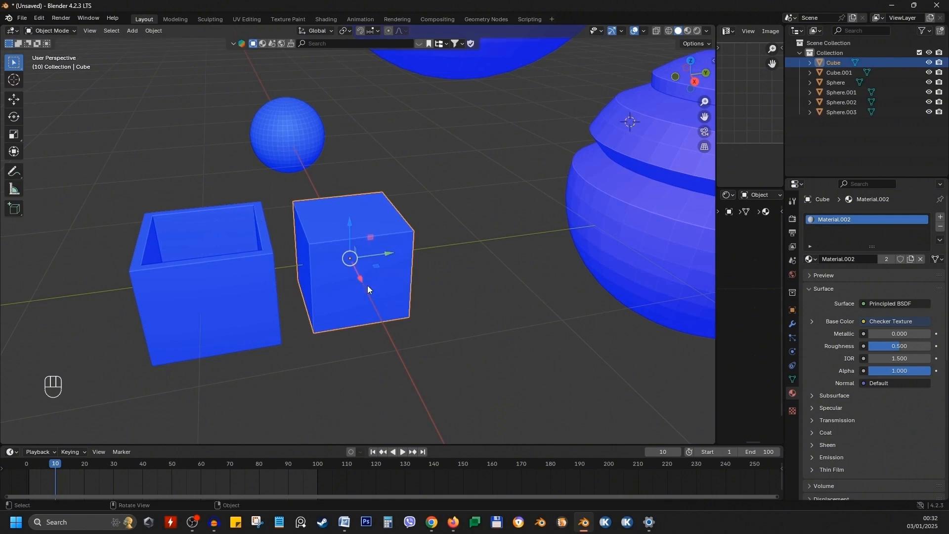
Snap the closed cube to the 3D cursor on the side of the large grooved sphere and inspect its placement.
{"action": "key", "text": "shift+s"}
{"action": "left_click", "coordinate": [464, 220]}
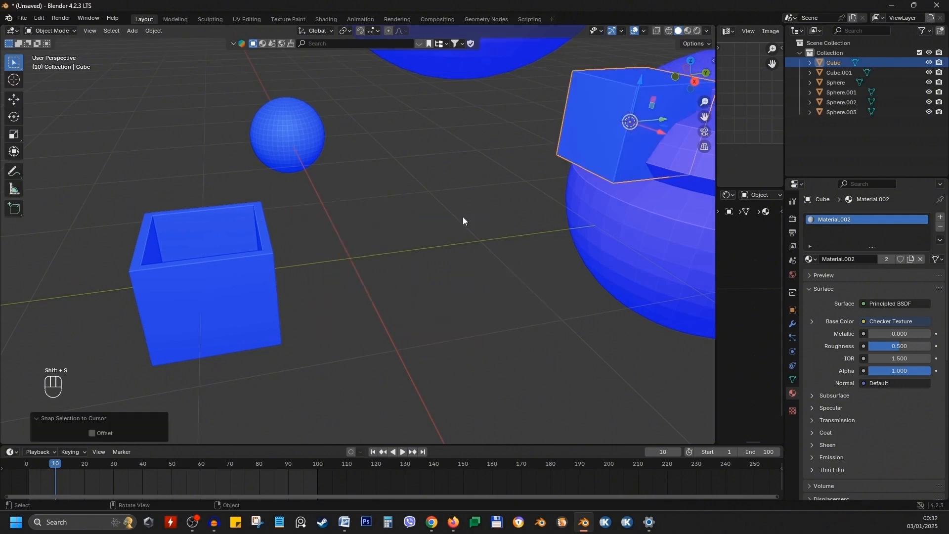
{"action": "middle_click_drag", "start_coordinate": [568, 200], "coordinate": [489, 203]}
{"action": "middle_click_drag", "start_coordinate": [486, 222], "coordinate": [336, 262], "text": "shift"}
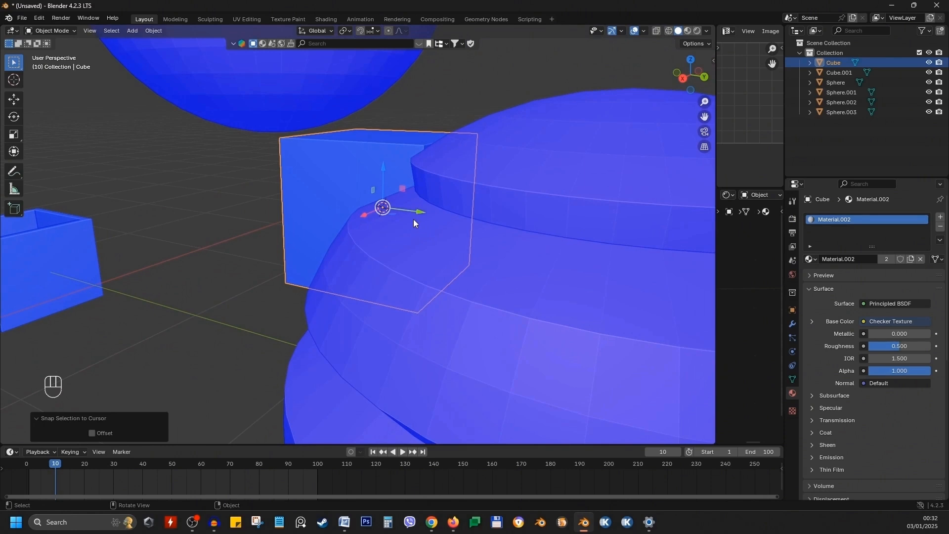
{"action": "middle_click_drag", "start_coordinate": [413, 219], "coordinate": [483, 185]}
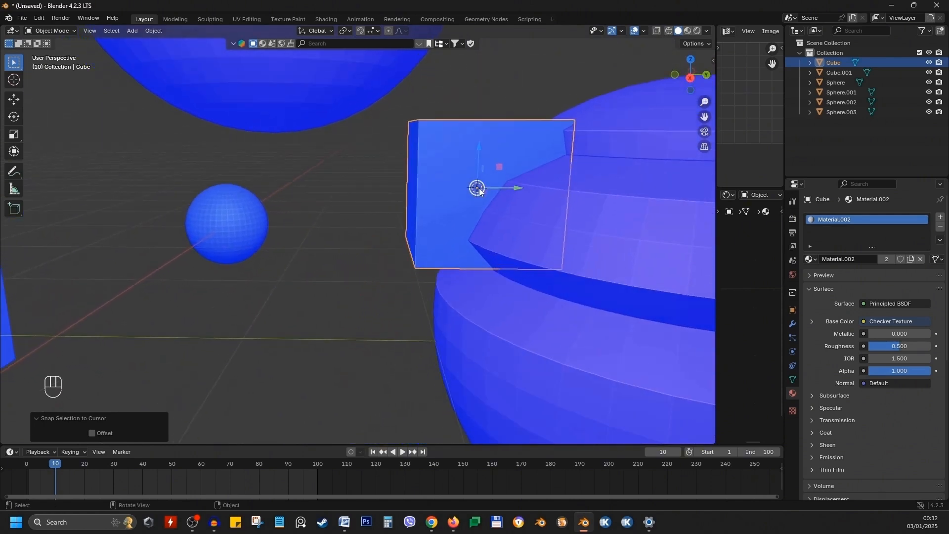
{"action": "scroll", "coordinate": [502, 246], "scroll_direction": "down", "scroll_amount": 2}
Return the 3D cursor to the world origin and snap the closed cube to it.
{"action": "key", "text": "shift+s"}
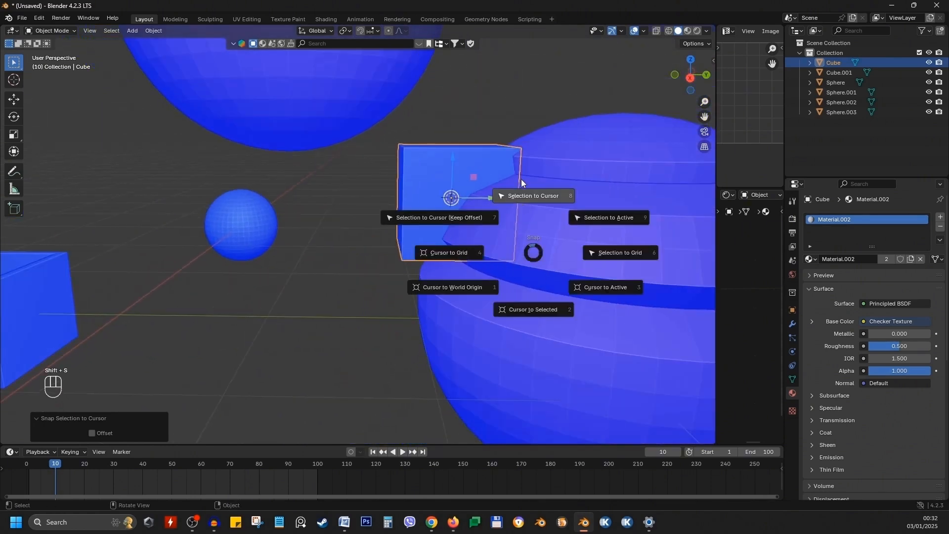
{"action": "left_click", "coordinate": [467, 288]}
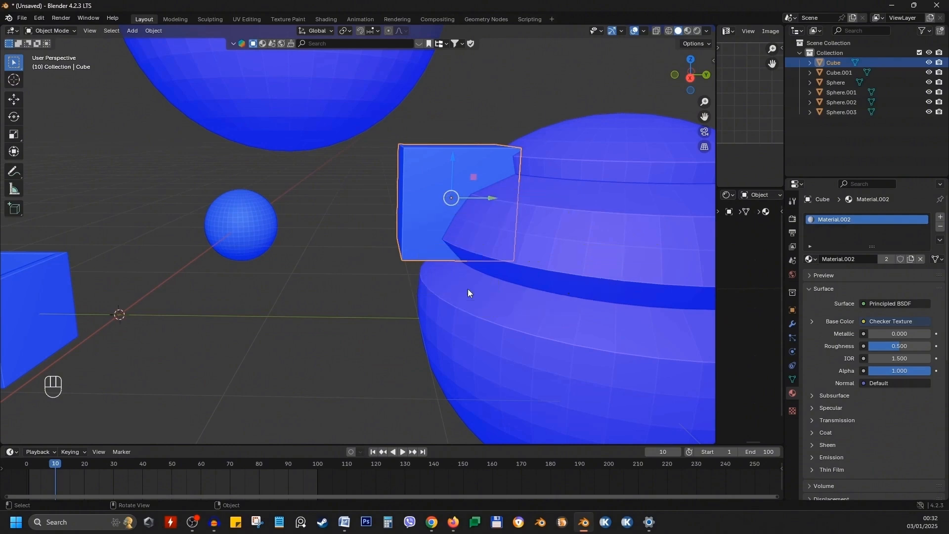
{"action": "key", "text": "shift+s"}
{"action": "left_click", "coordinate": [476, 236]}
Delete all the spheres, keeping only the open and closed cubes in the scene.
{"action": "middle_click_drag", "start_coordinate": [171, 353], "coordinate": [401, 289]}
{"action": "key", "text": "a"}
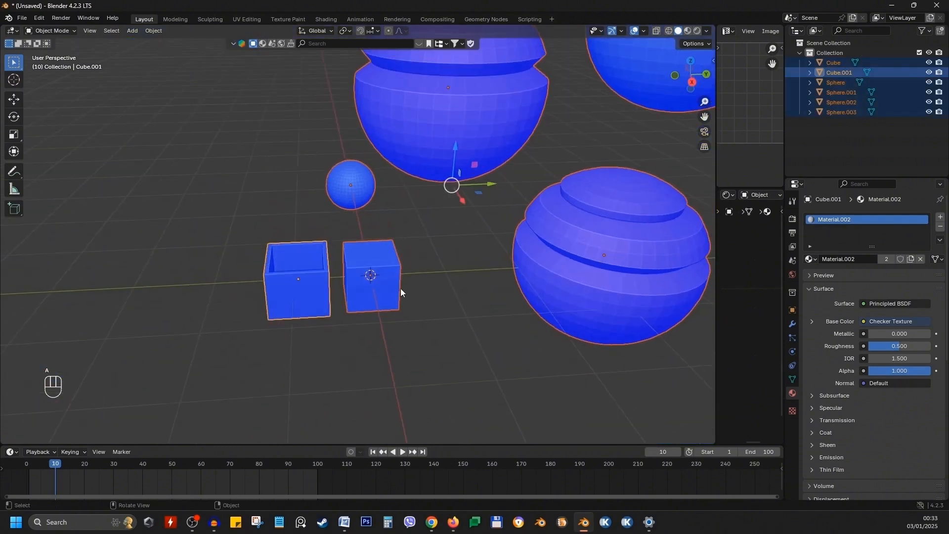
{"action": "key", "text": "b"}
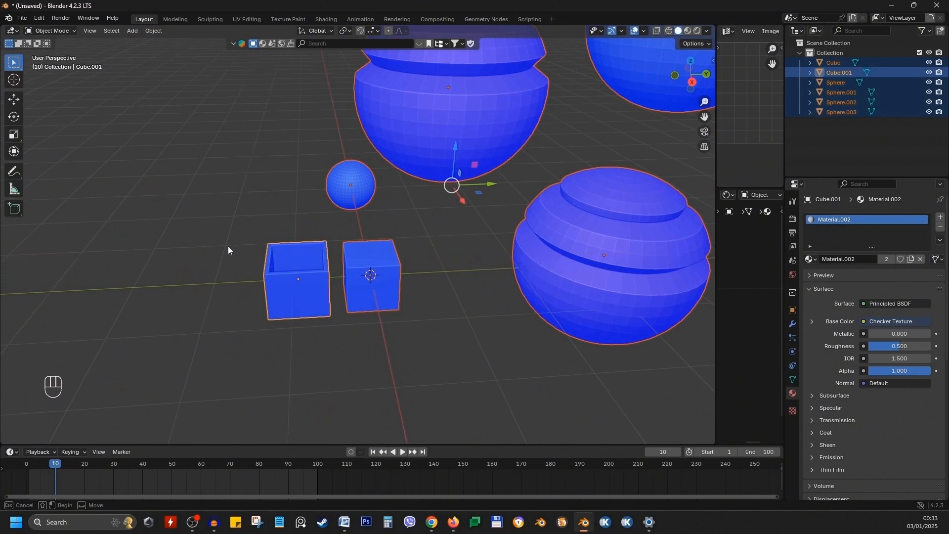
{"action": "left_click_drag", "start_coordinate": [228, 245], "coordinate": [419, 348]}
{"action": "middle_click_drag", "start_coordinate": [418, 346], "coordinate": [419, 345]}
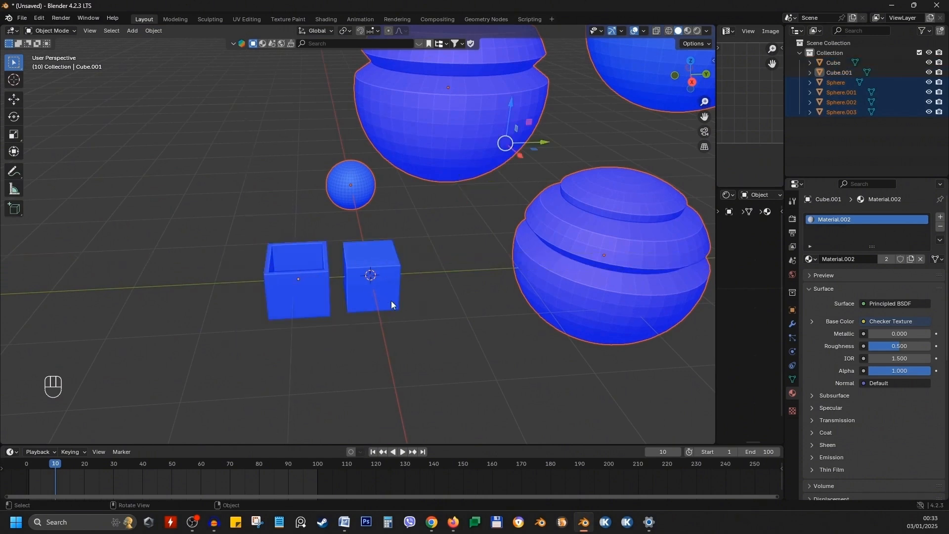
{"action": "key", "text": "x"}
{"action": "left_click", "coordinate": [405, 292]}
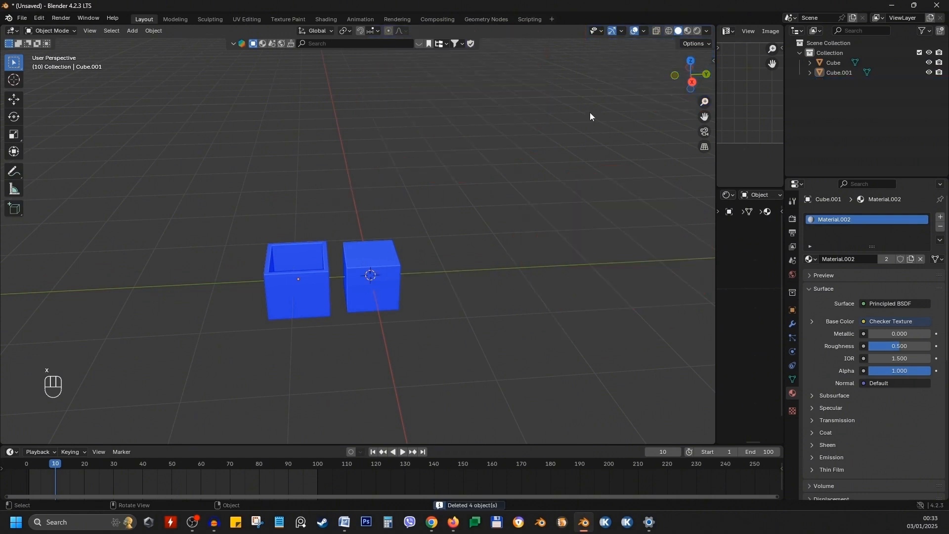
{"action": "left_click", "coordinate": [381, 269]}
{"action": "left_click", "coordinate": [298, 267]}
{"action": "left_click", "coordinate": [345, 277]}
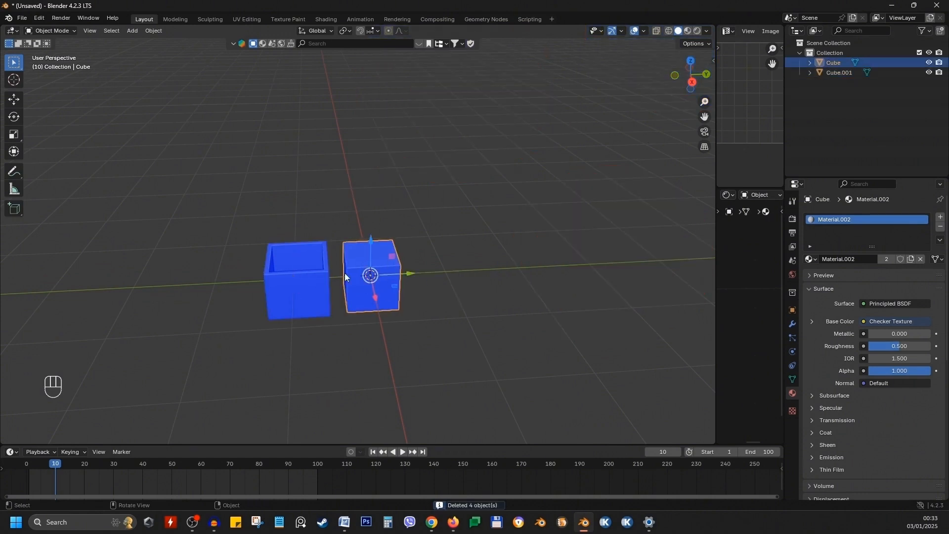
{"action": "left_click", "coordinate": [345, 273]}
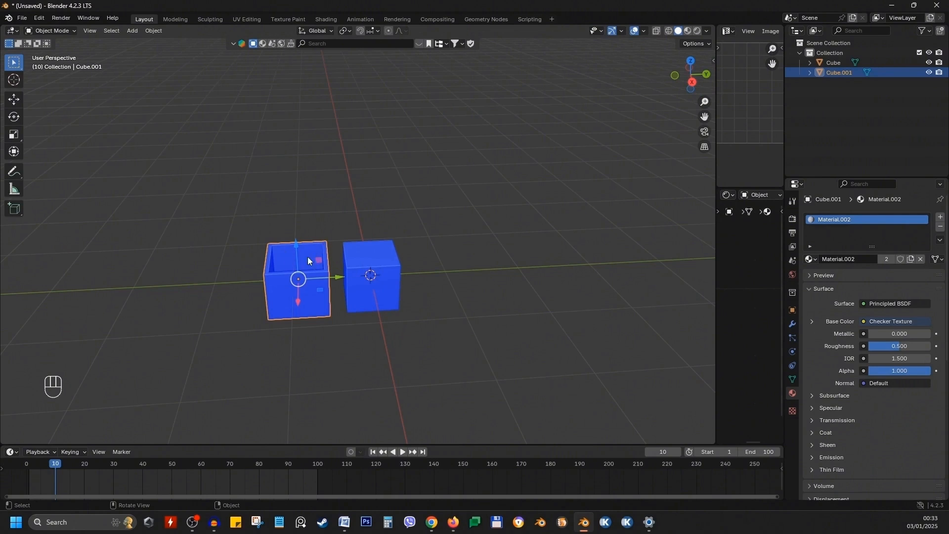
{"action": "scroll", "coordinate": [285, 274], "scroll_direction": "up", "scroll_amount": 2}
{"action": "left_click", "coordinate": [365, 268]}
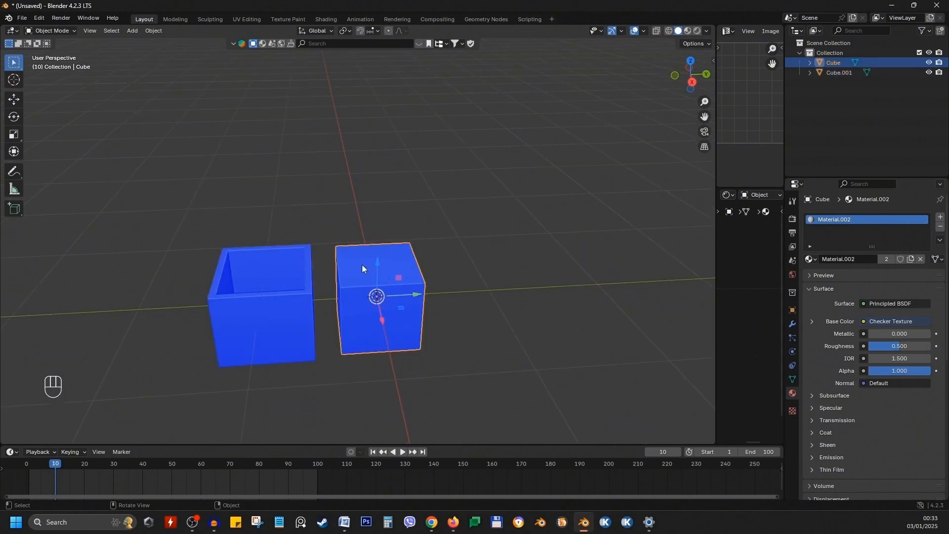
Parent the open cube to the closed cube using Object (Keep Transform).
{"action": "left_click", "coordinate": [282, 277]}
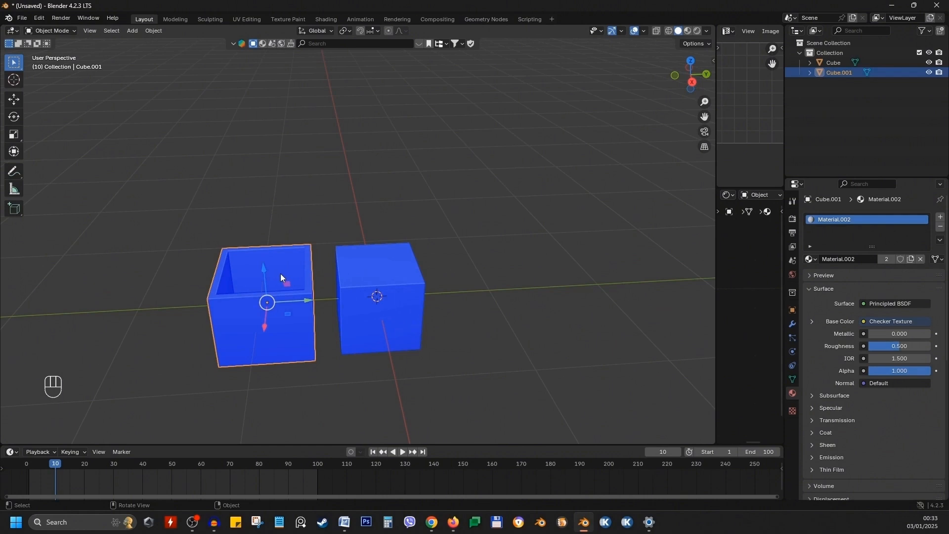
{"action": "left_click", "coordinate": [387, 266], "text": "shift"}
{"action": "key", "text": "ctrl"}
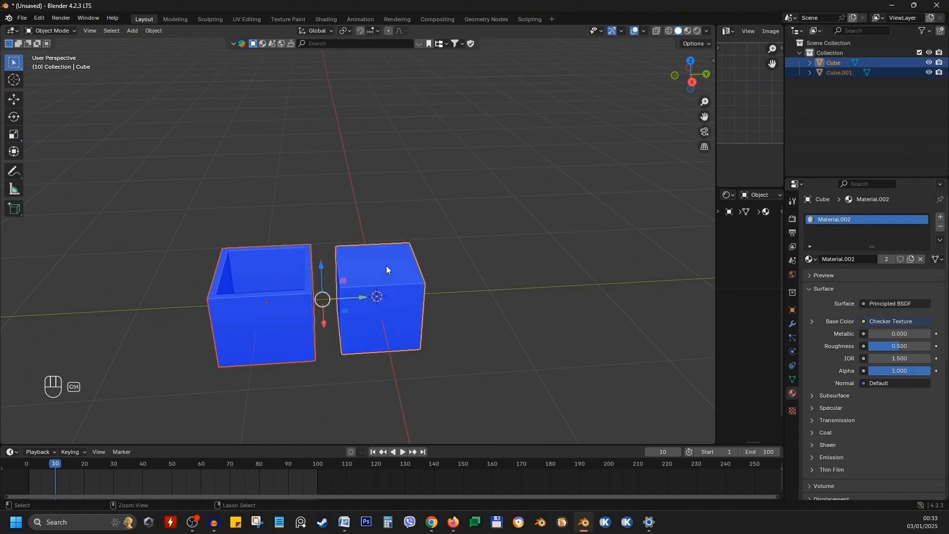
{"action": "key", "text": "ctrl+p"}
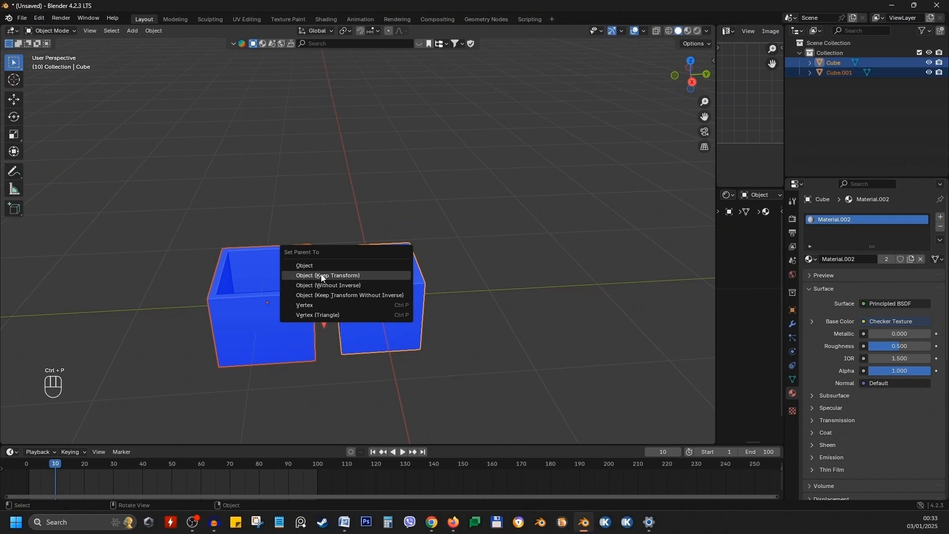
{"action": "left_click", "coordinate": [358, 275]}
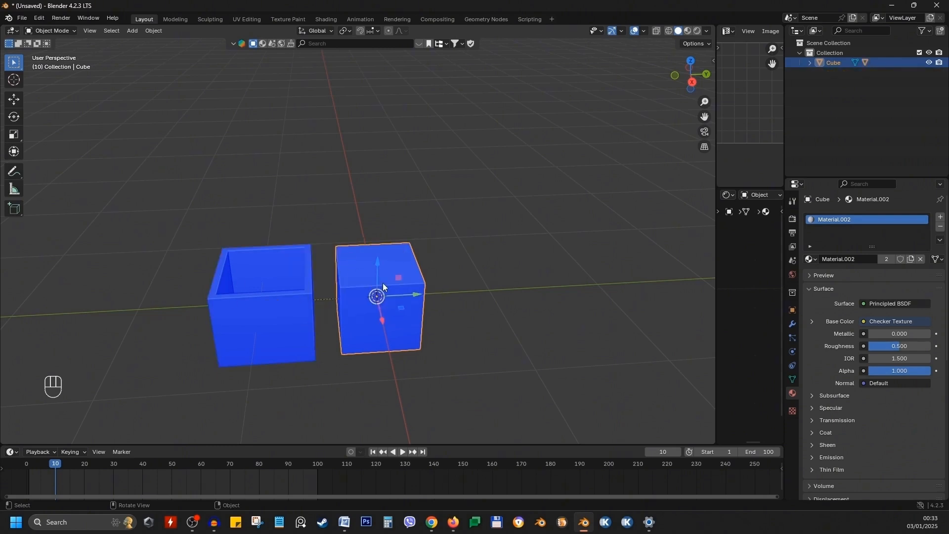
Try rotating the closed parent cube around the Z axis together with its child.
{"action": "key", "text": "r"}
{"action": "key", "text": "z"}
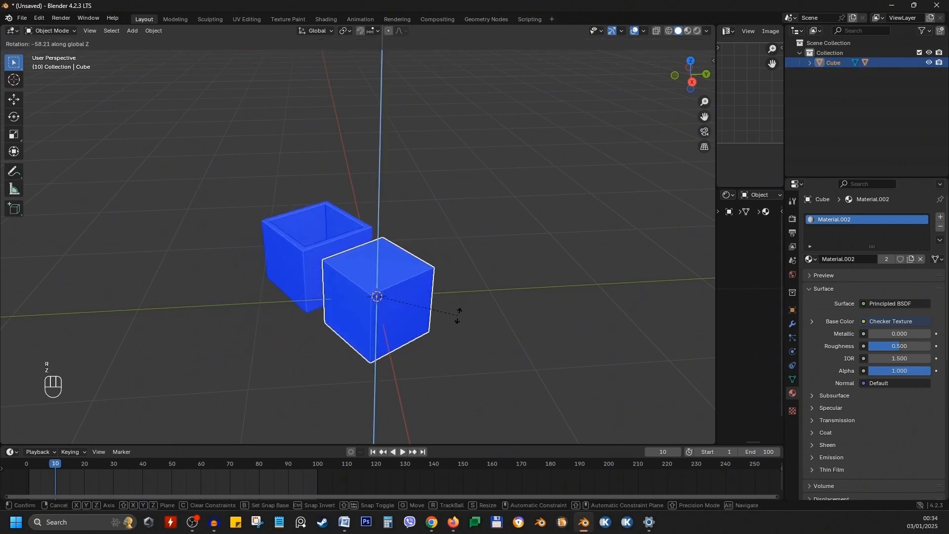
{"action": "right_click", "coordinate": [422, 193]}
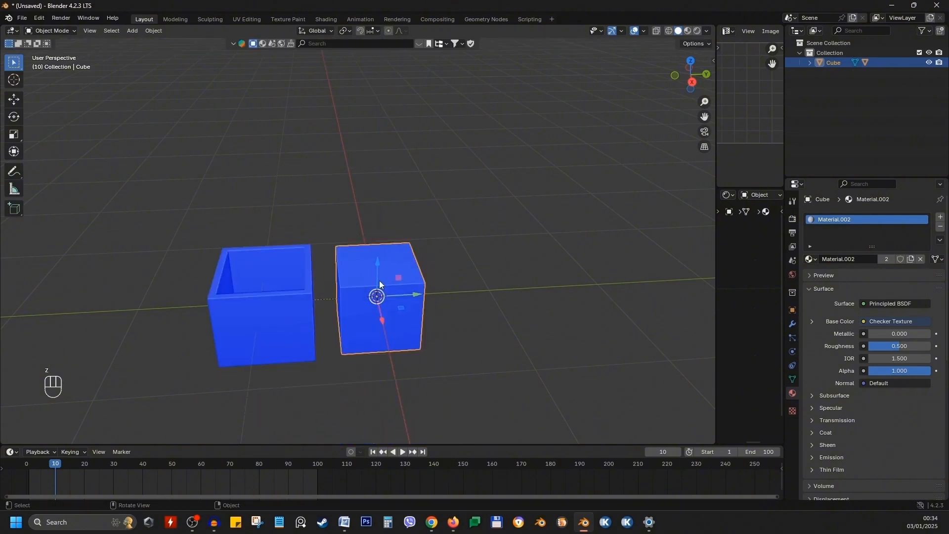
Try moving and scaling the closed parent cube together with its child.
{"action": "key", "text": "g"}
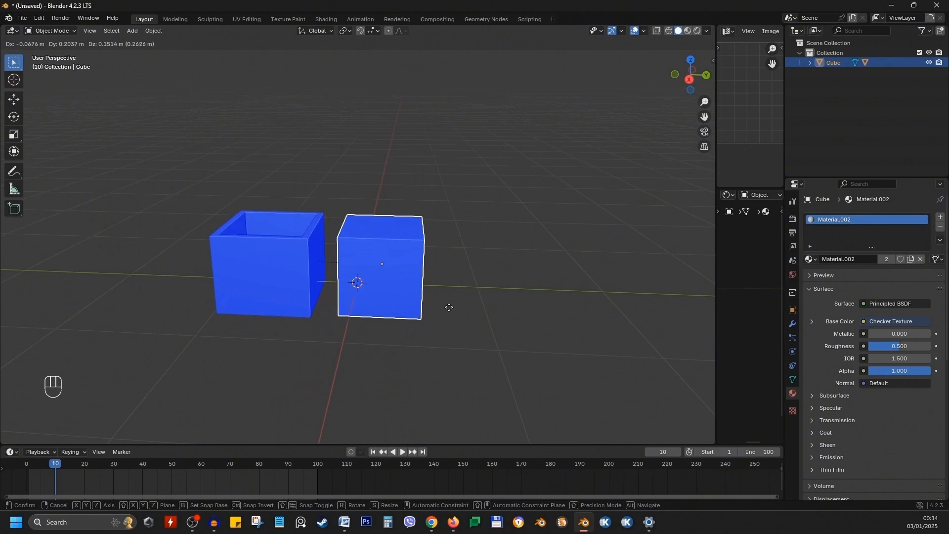
{"action": "right_click", "coordinate": [426, 322]}
{"action": "middle_click_drag", "start_coordinate": [460, 269], "coordinate": [465, 284]}
{"action": "key", "text": "s"}
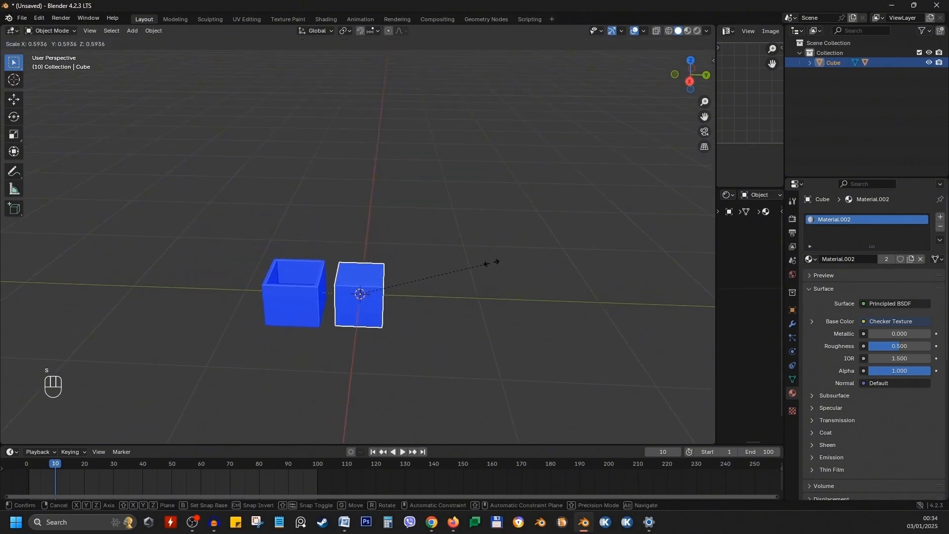
{"action": "right_click", "coordinate": [499, 255]}
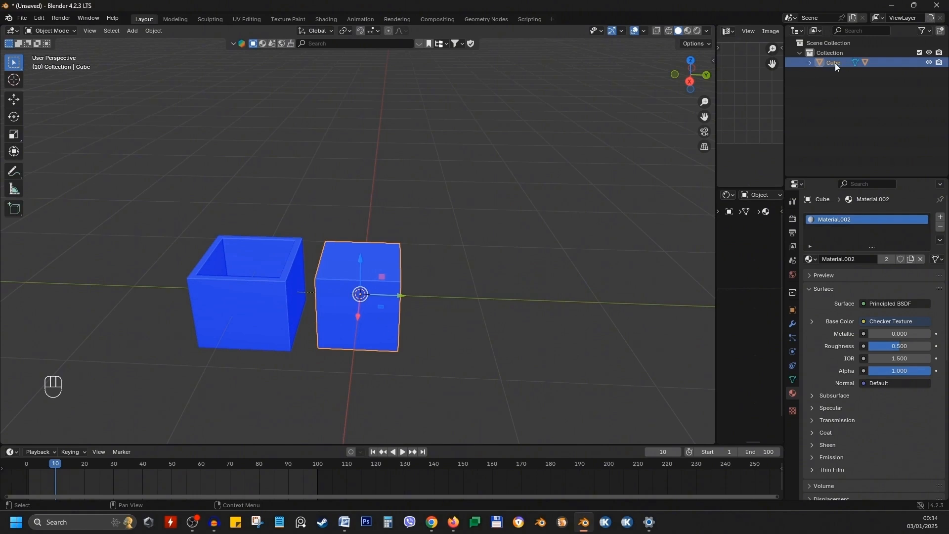
Expand Cube's hierarchy, select its child object Cube.001 and try scaling only that child.
{"action": "left_click", "coordinate": [810, 63]}
{"action": "left_click", "coordinate": [849, 82]}
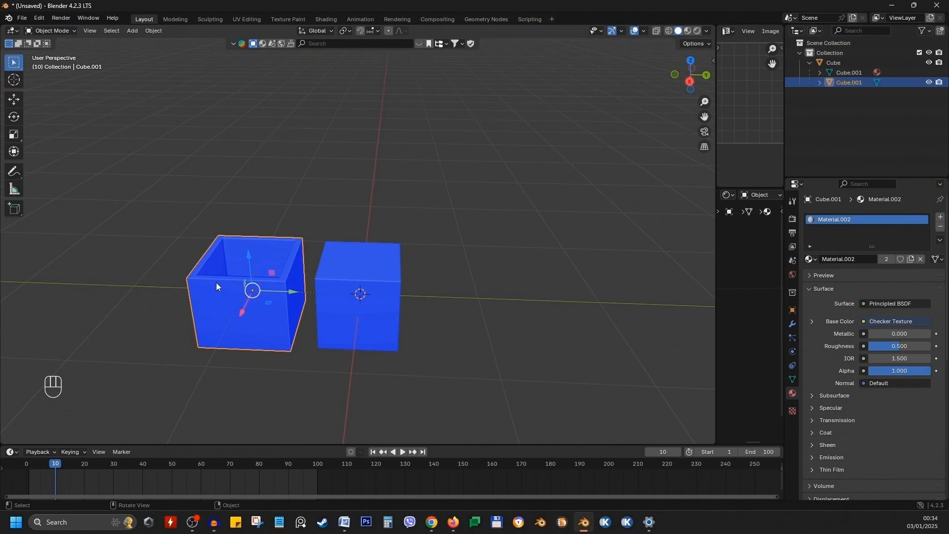
{"action": "key", "text": "s"}
{"action": "right_click", "coordinate": [421, 238]}
Select the closed parent cube and try scaling it along with the open cube.
{"action": "left_click", "coordinate": [375, 255]}
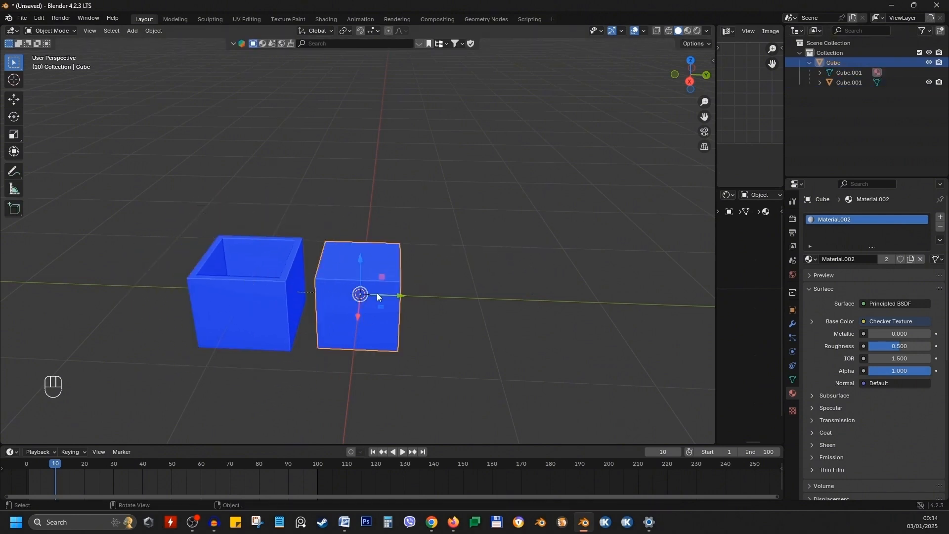
{"action": "key", "text": "s"}
{"action": "right_click", "coordinate": [503, 282]}
Remove the open cube's parent relationship using Clear and Keep Transformation.
{"action": "left_click", "coordinate": [236, 264]}
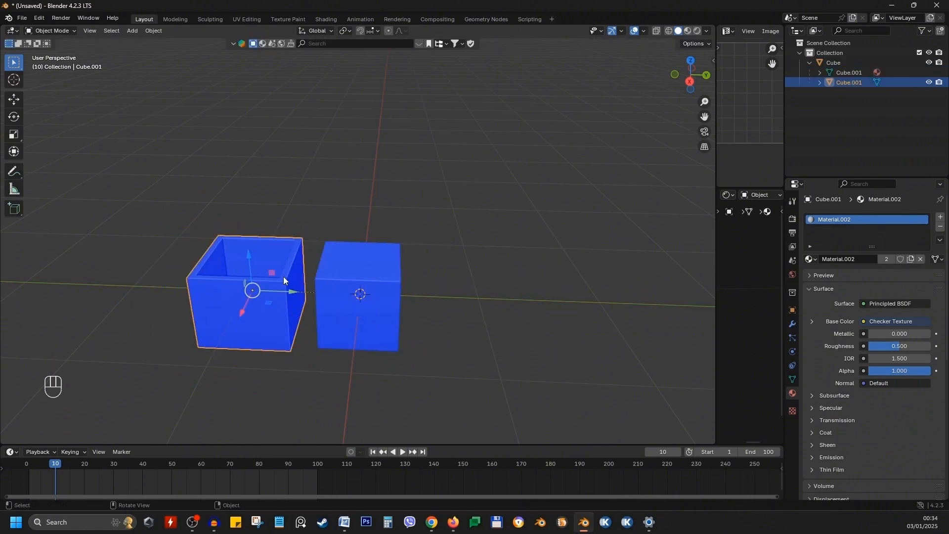
{"action": "key", "text": "space"}
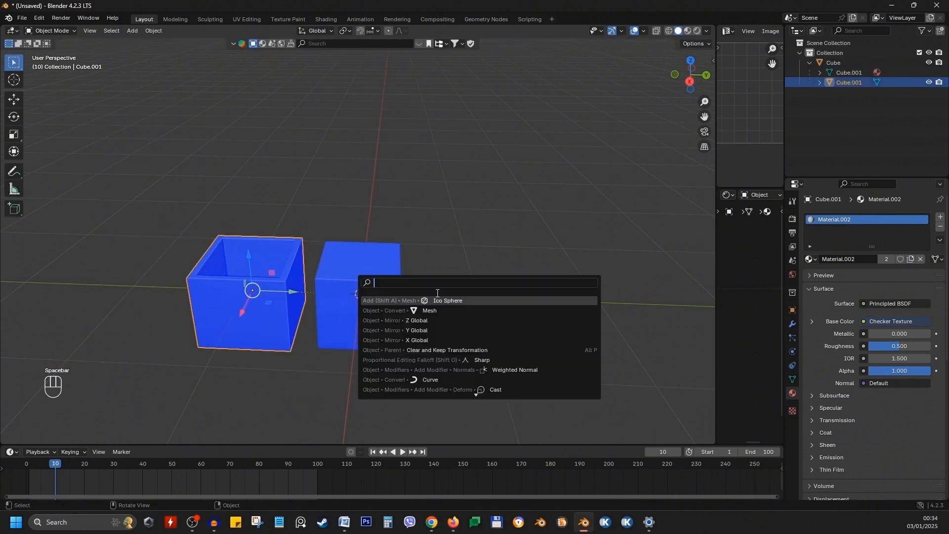
{"action": "type", "text": "clear"}
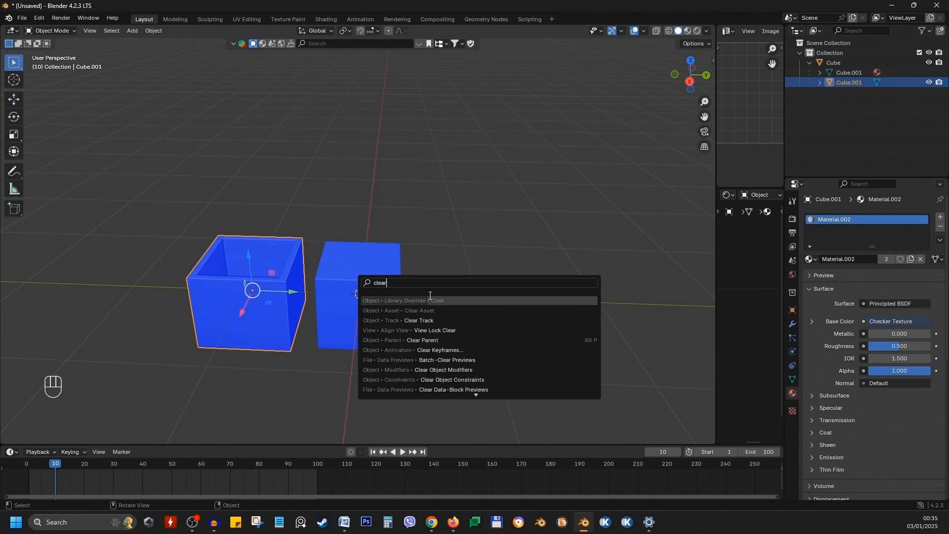
{"action": "type", "text": " pare"}
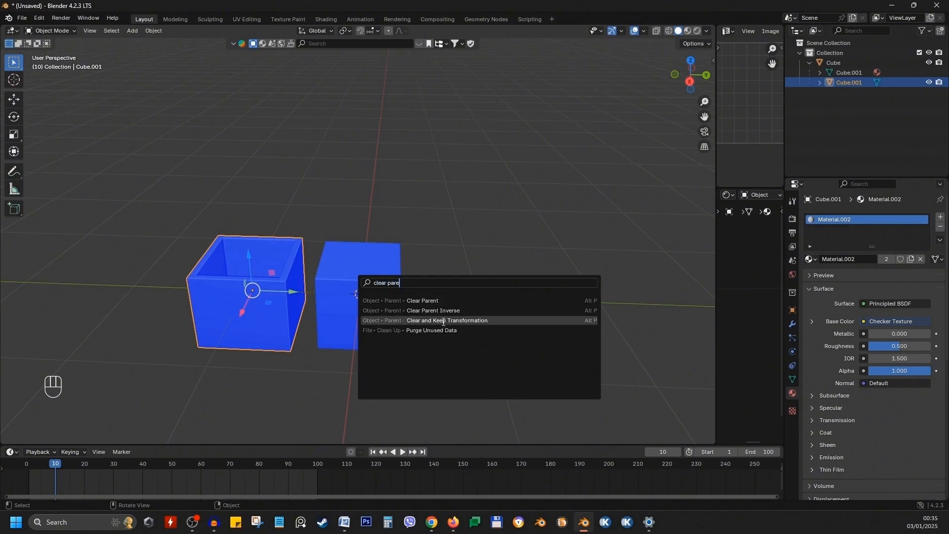
{"action": "left_click", "coordinate": [476, 320]}
Try moving the closed cube on its own to test the cleared parenting.
{"action": "left_click", "coordinate": [378, 308]}
{"action": "key", "text": "g"}
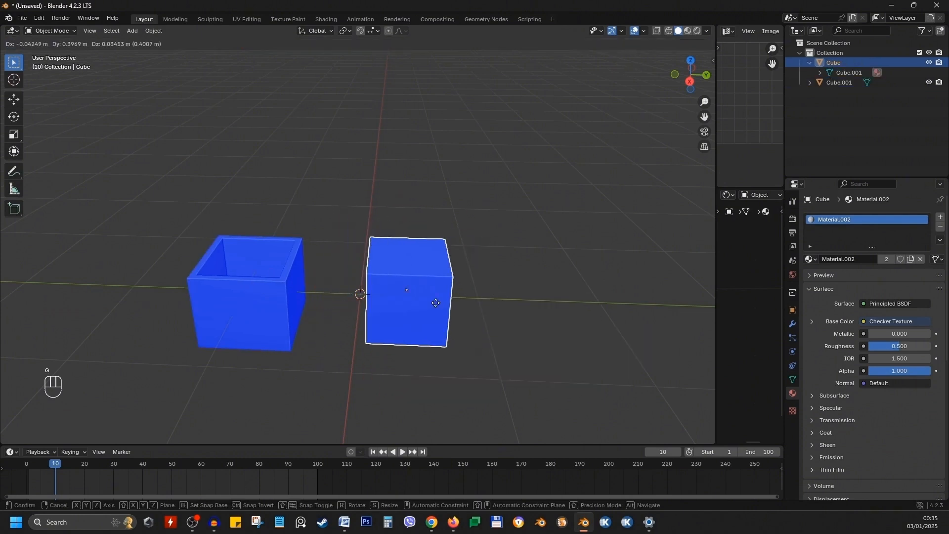
{"action": "right_click", "coordinate": [472, 271]}
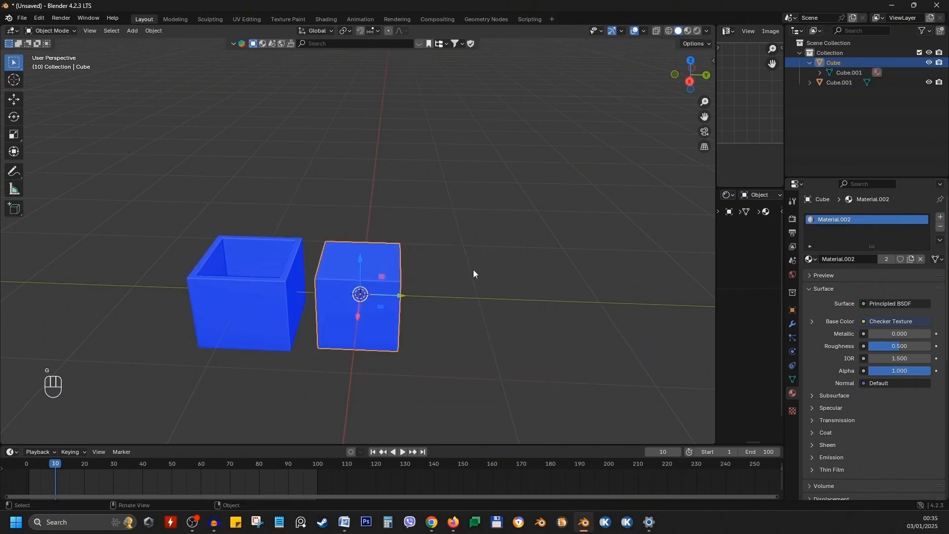
Collapse Cube's expanded entry in the object hierarchy and compare it with Cube.001.
{"action": "left_click", "coordinate": [810, 63]}
{"action": "left_click", "coordinate": [835, 72]}
{"action": "left_click", "coordinate": [833, 64]}
{"action": "left_click", "coordinate": [831, 74]}
{"action": "left_click", "coordinate": [831, 64]}
{"action": "left_click", "coordinate": [829, 73]}
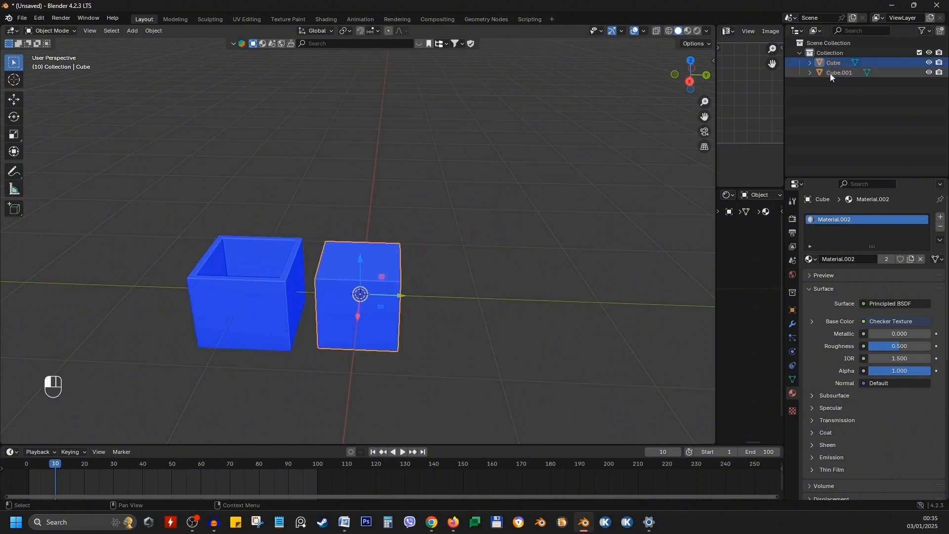
Select the open cube, Cube.001, and enter Edit Mode on its mesh.
{"action": "left_click", "coordinate": [831, 65]}
{"action": "left_click", "coordinate": [847, 112]}
{"action": "left_click", "coordinate": [838, 73]}
{"action": "middle_click_drag", "start_coordinate": [346, 287], "coordinate": [410, 276]}
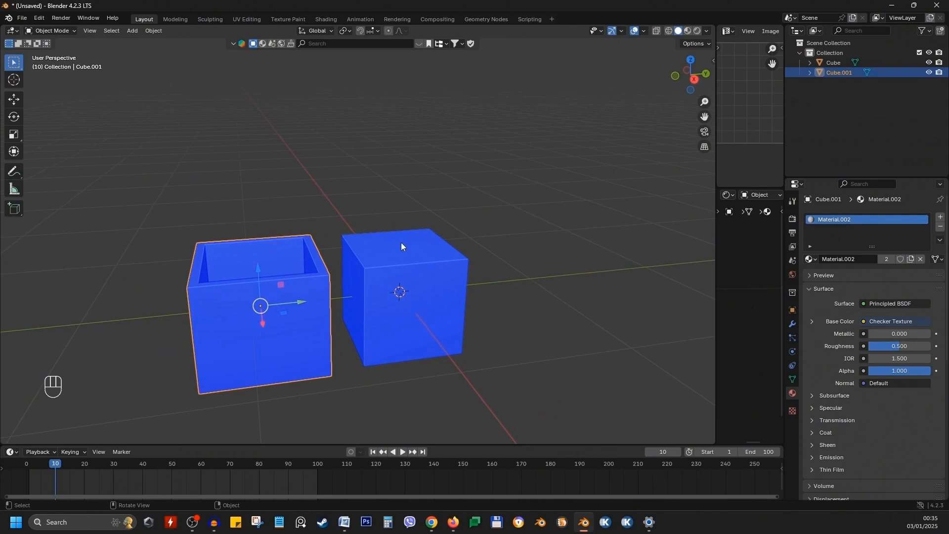
{"action": "scroll", "coordinate": [390, 247], "scroll_direction": "up", "scroll_amount": 4}
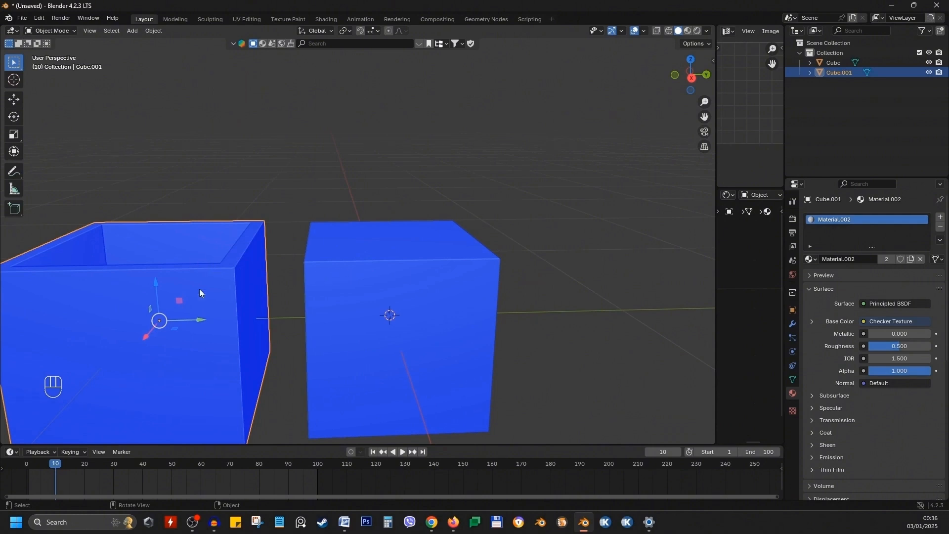
{"action": "middle_click_drag", "start_coordinate": [200, 289], "coordinate": [239, 285], "text": "shift"}
{"action": "key", "text": "Tab"}
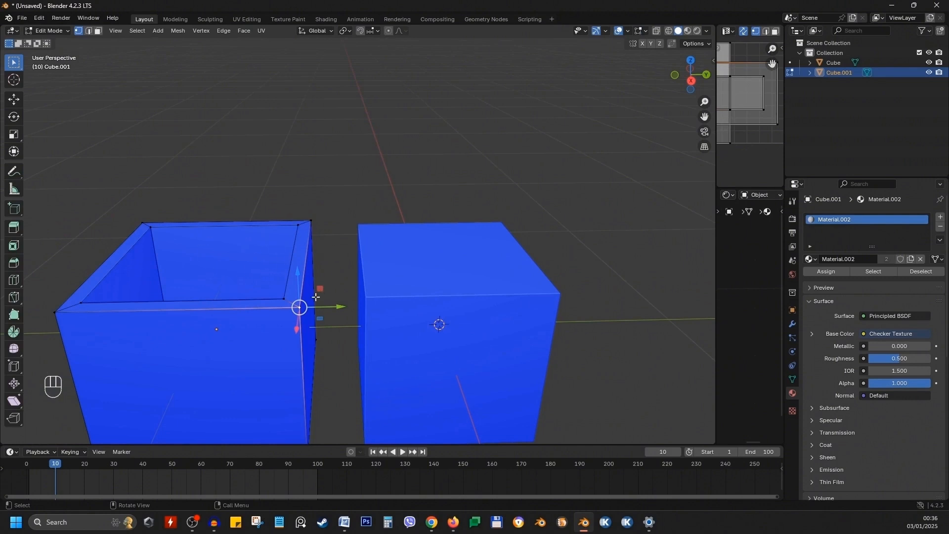
Select the inner edge loop around the open cube's rim and delete its vertices.
{"action": "middle_click_drag", "start_coordinate": [375, 277], "coordinate": [260, 225]}
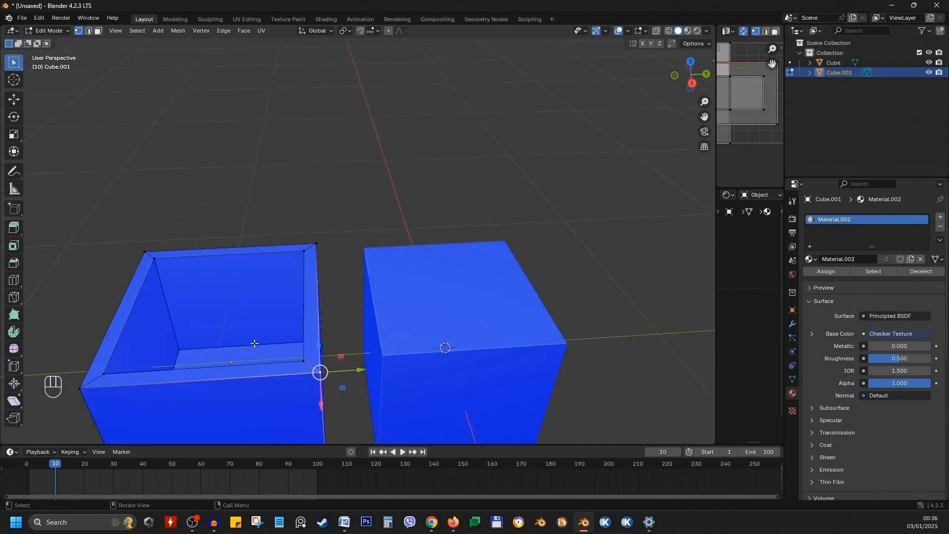
{"action": "middle_click_drag", "start_coordinate": [219, 344], "coordinate": [159, 336]}
{"action": "scroll", "coordinate": [170, 336], "scroll_direction": "down", "scroll_amount": 4}
{"action": "middle_click_drag", "start_coordinate": [260, 193], "coordinate": [250, 226]}
{"action": "scroll", "coordinate": [250, 226], "scroll_direction": "up", "scroll_amount": 4}
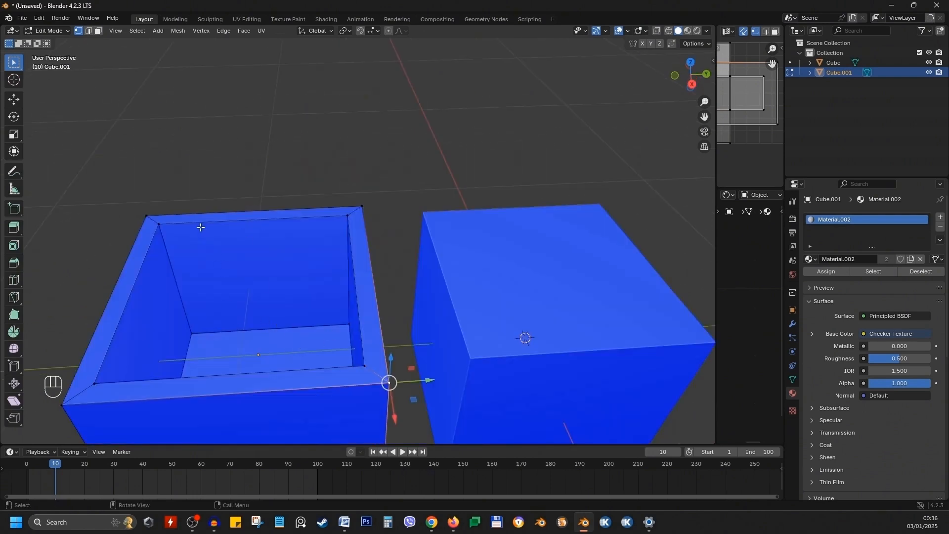
{"action": "key", "text": "a"}
{"action": "key", "text": "a"}
{"action": "left_click", "coordinate": [218, 238], "text": "alt"}
{"action": "key", "text": "x"}
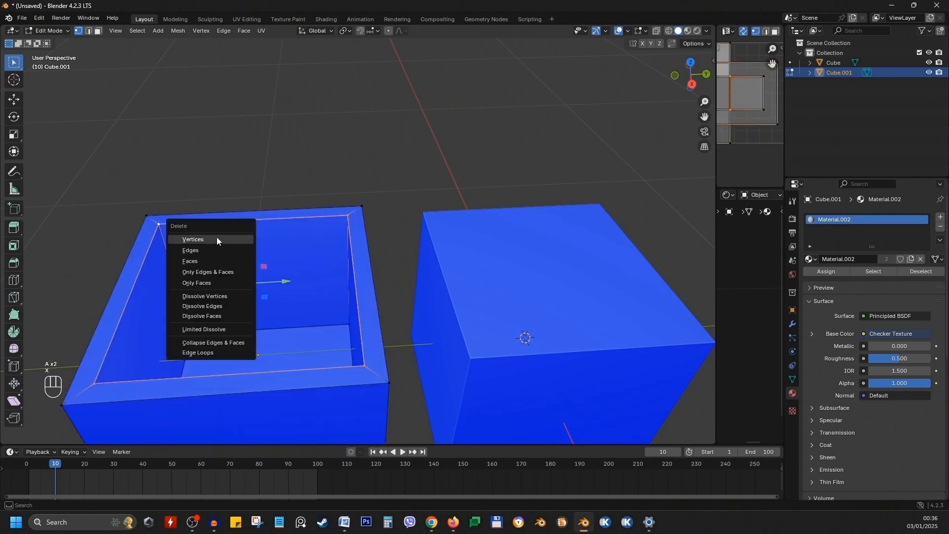
{"action": "left_click", "coordinate": [217, 240]}
Select the leftover inner floor of the open cube as linked geometry and delete its vertices.
{"action": "key", "text": "x"}
{"action": "key", "text": "Escape"}
{"action": "key", "text": "l"}
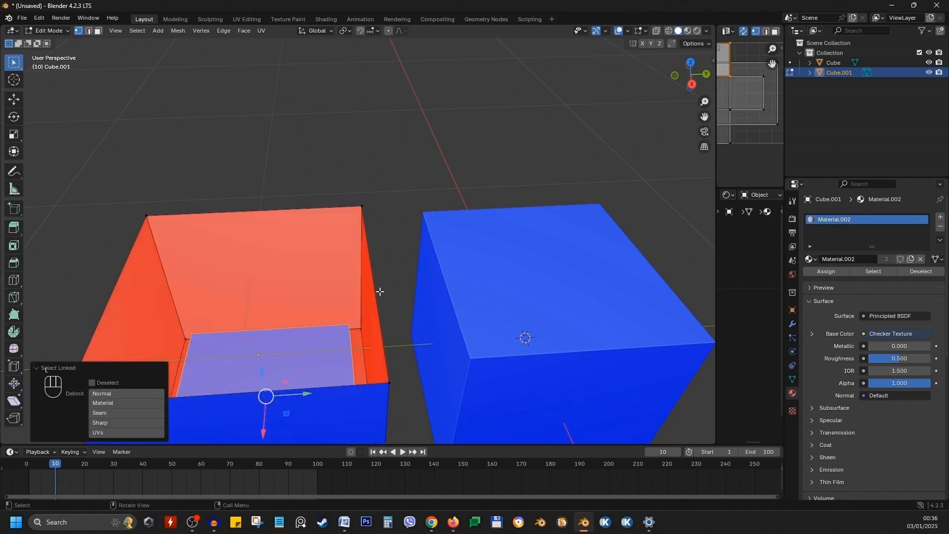
{"action": "key", "text": "x"}
{"action": "left_click", "coordinate": [360, 290]}
Fill the cube's open top with a face and return to Object Mode.
{"action": "key", "text": "a"}
{"action": "key", "text": "f"}
{"action": "scroll", "coordinate": [359, 273], "scroll_direction": "down", "scroll_amount": 4}
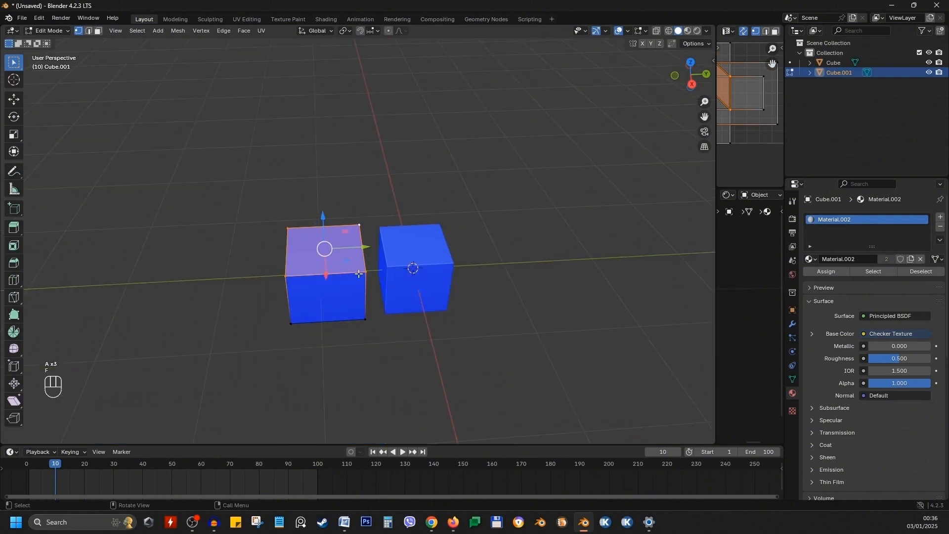
{"action": "key", "text": "Tab"}
Add a UV sphere with a 1.18 m radius and raise it about 2.17 m along Z above the cubes.
{"action": "middle_click_drag", "start_coordinate": [371, 278], "coordinate": [465, 233]}
{"action": "key", "text": "shift+a"}
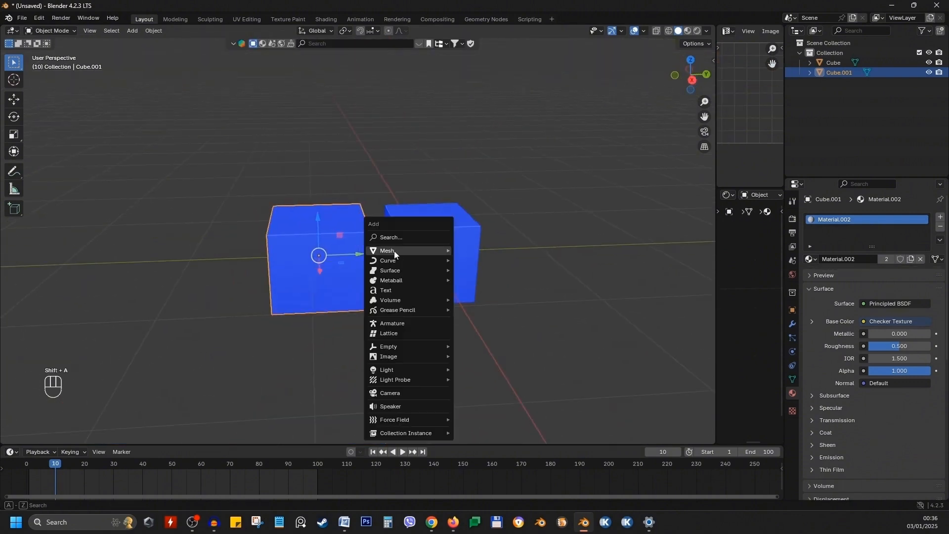
{"action": "mouse_move", "coordinate": [393, 250]}
{"action": "left_click", "coordinate": [491, 283]}
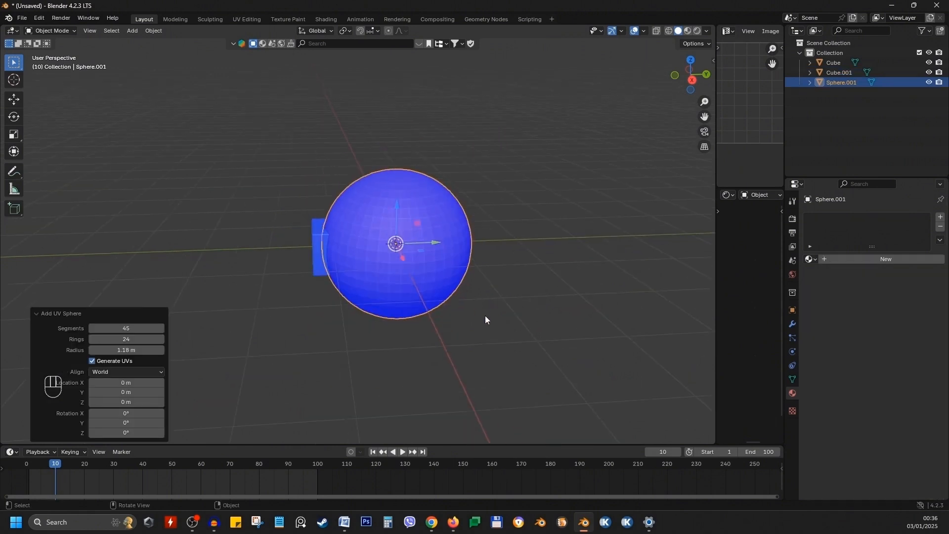
{"action": "key", "text": "g"}
{"action": "key", "text": "z"}
{"action": "left_click", "coordinate": [461, 191]}
{"action": "middle_click_drag", "start_coordinate": [461, 191], "coordinate": [401, 282], "text": "shift"}
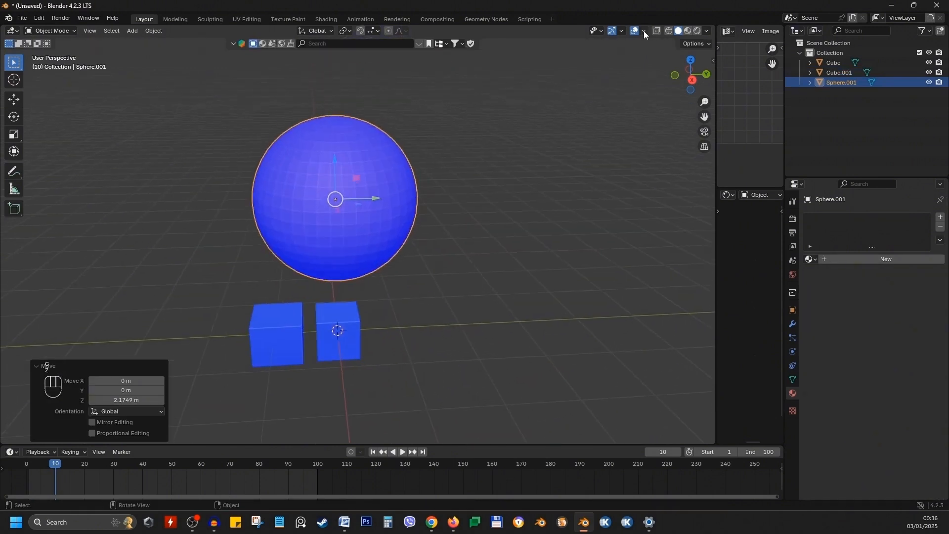
Turn off the Face Orientation overlay in the viewport.
{"action": "left_click", "coordinate": [644, 31]}
{"action": "left_click", "coordinate": [586, 211]}
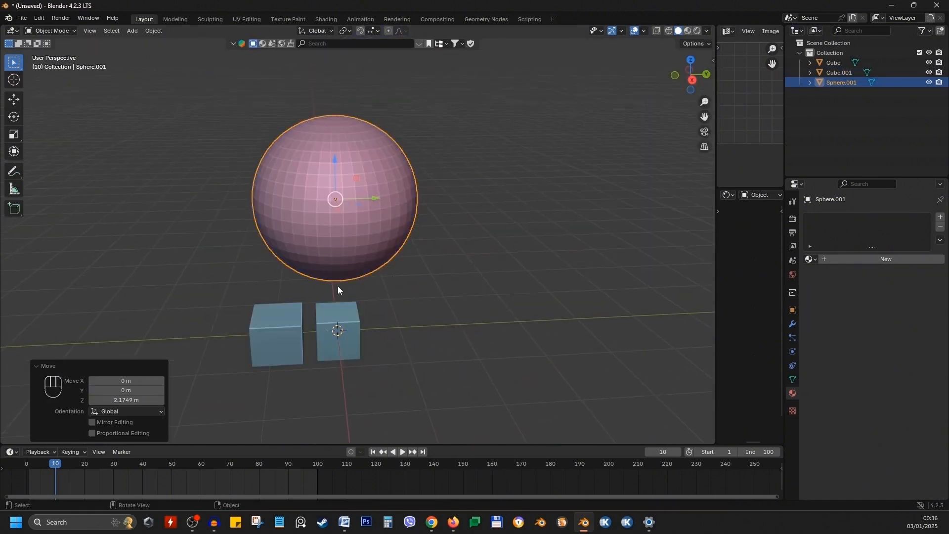
Select the vertices outlining a rectangular patch on the sphere's side and delete them to cut the patch out of the surface.
{"action": "middle_click_drag", "start_coordinate": [339, 287], "coordinate": [378, 268]}
{"action": "middle_click_drag", "start_coordinate": [415, 235], "coordinate": [354, 265], "text": "shift"}
{"action": "scroll", "coordinate": [317, 249], "scroll_direction": "up", "scroll_amount": 3}
{"action": "key", "text": "Tab"}
{"action": "left_click", "coordinate": [257, 155]}
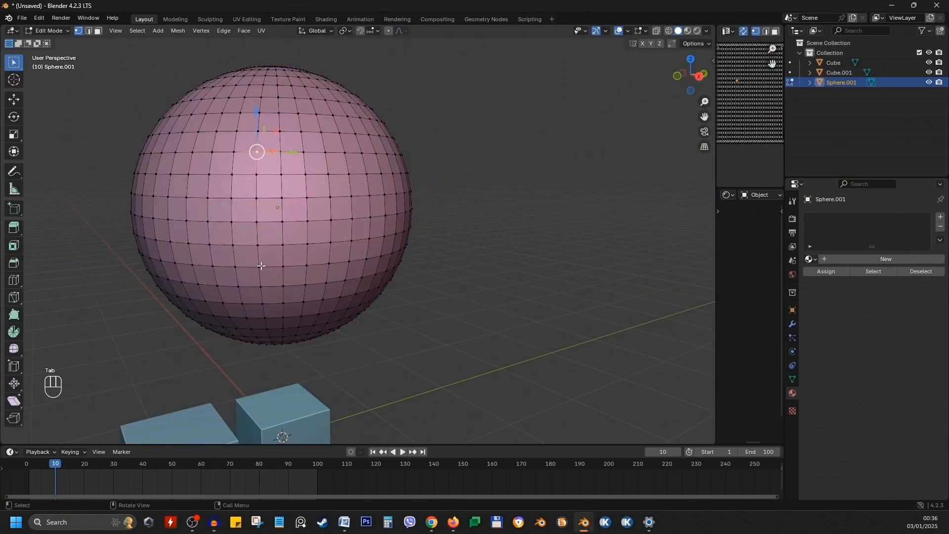
{"action": "left_click", "coordinate": [257, 245], "text": "ctrl"}
{"action": "left_click", "coordinate": [370, 243], "text": "ctrl"}
{"action": "left_click", "coordinate": [364, 153], "text": "ctrl"}
{"action": "left_click", "coordinate": [282, 154], "text": "ctrl"}
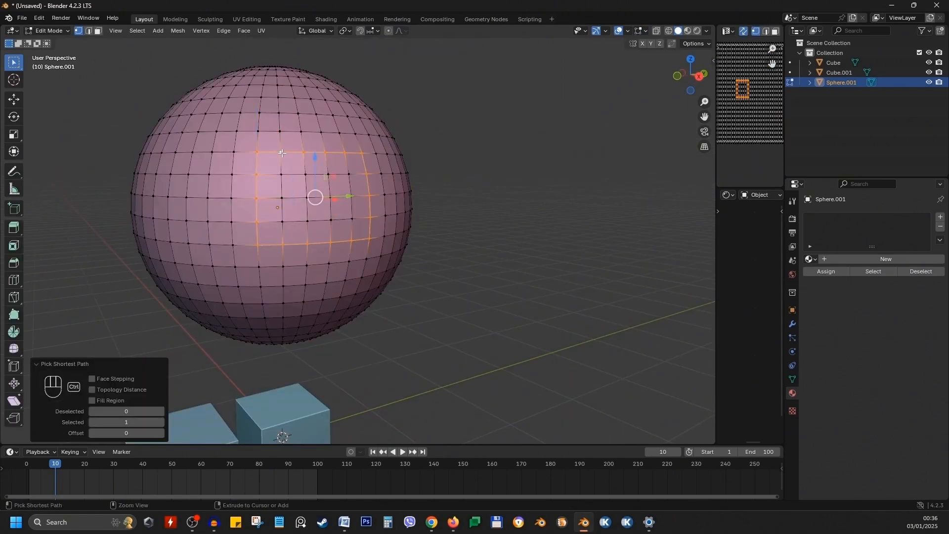
{"action": "middle_click_drag", "start_coordinate": [247, 211], "coordinate": [265, 205]}
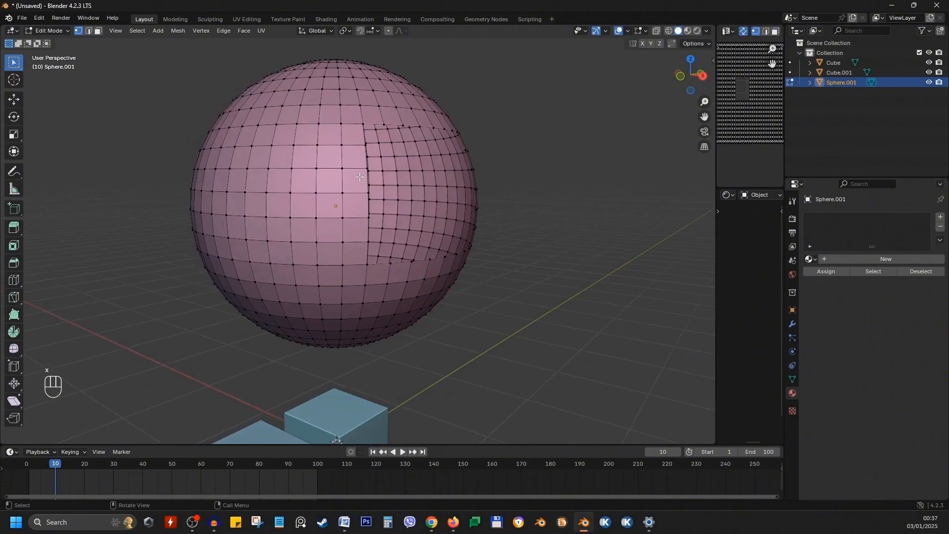
Select the border loop of the sphere's rectangular hole and fill it with a single face.
{"action": "middle_click_drag", "start_coordinate": [420, 179], "coordinate": [357, 215]}
{"action": "key", "text": "a"}
{"action": "key", "text": "a"}
{"action": "left_click", "coordinate": [166, 267], "text": "alt"}
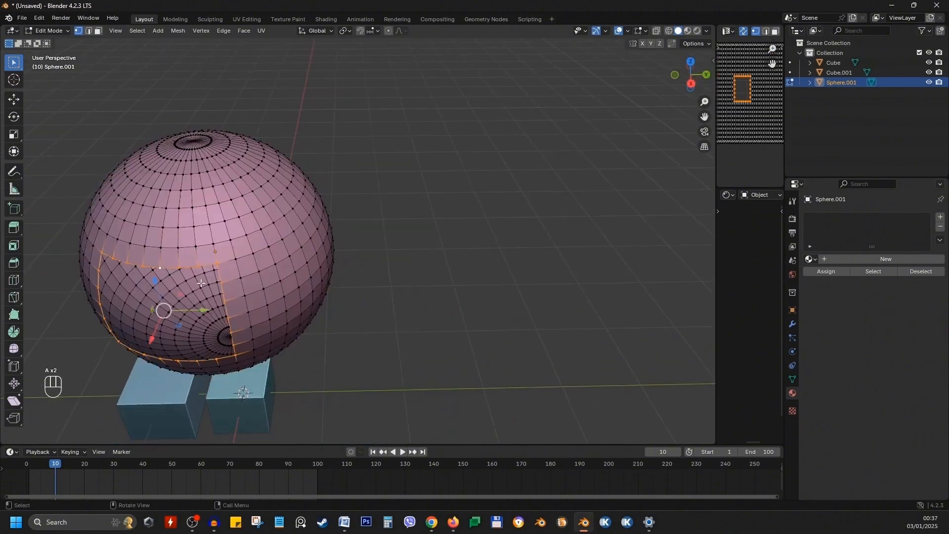
{"action": "middle_click_drag", "start_coordinate": [201, 283], "coordinate": [231, 267]}
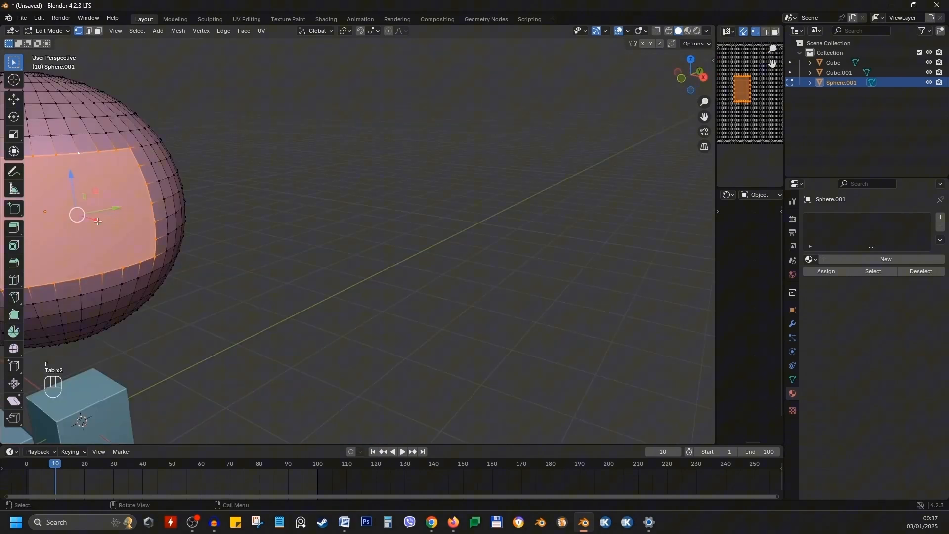
{"action": "middle_click_drag", "start_coordinate": [239, 188], "coordinate": [276, 178]}
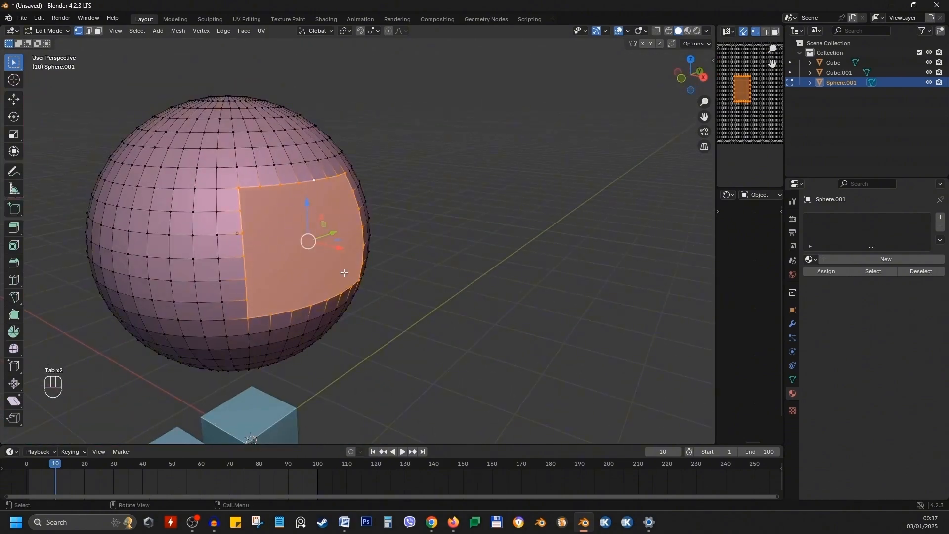
Return to Object Mode and delete the sphere above the two cubes.
{"action": "scroll", "coordinate": [302, 223], "scroll_direction": "down", "scroll_amount": 3}
{"action": "key", "text": "Tab"}
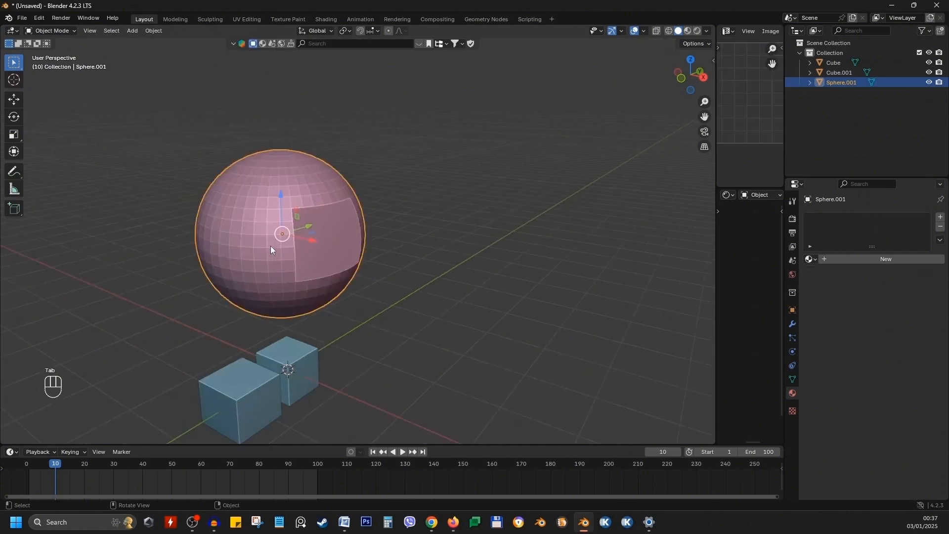
{"action": "middle_click_drag", "start_coordinate": [271, 246], "coordinate": [225, 238]}
{"action": "middle_click_drag", "start_coordinate": [228, 289], "coordinate": [282, 243], "text": "shift"}
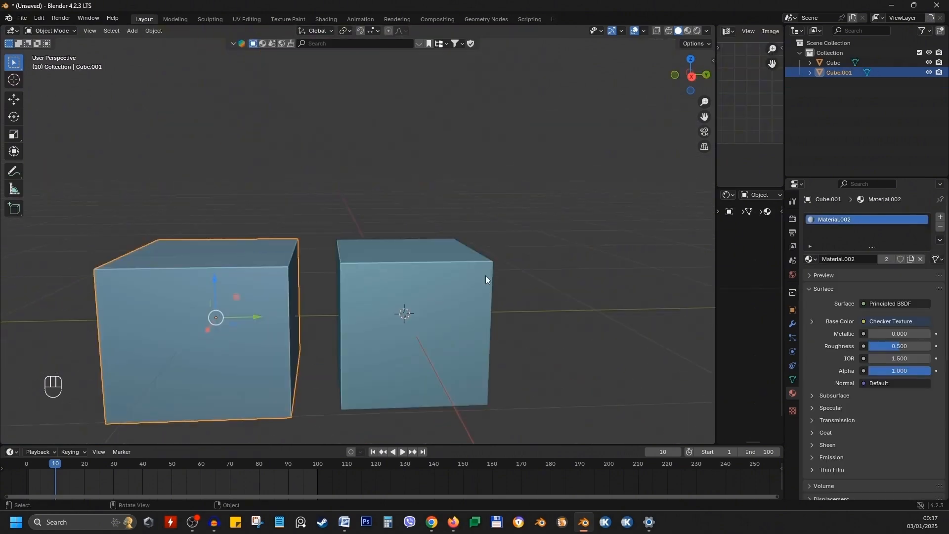
Add a Subdivision Surface modifier to the cube at the 3D cursor.
{"action": "left_click", "coordinate": [486, 275]}
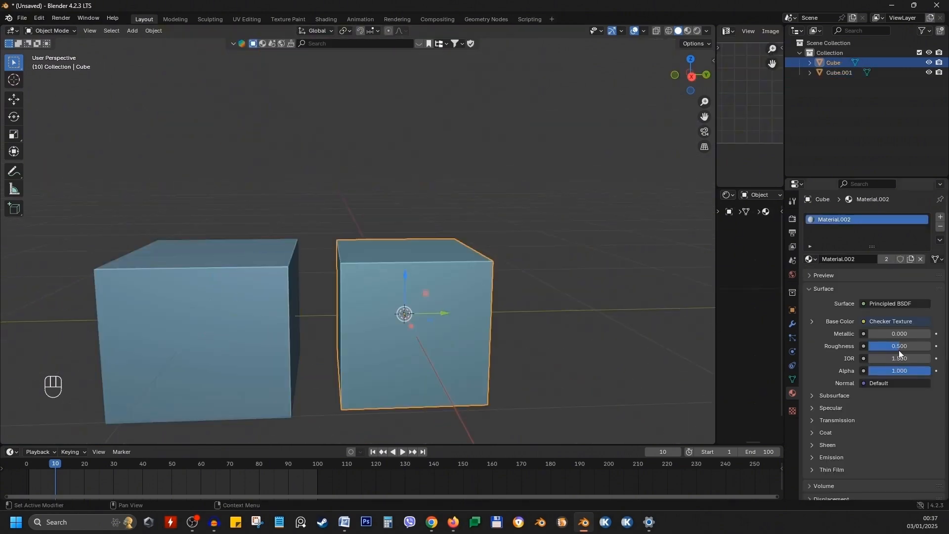
{"action": "left_click", "coordinate": [792, 324]}
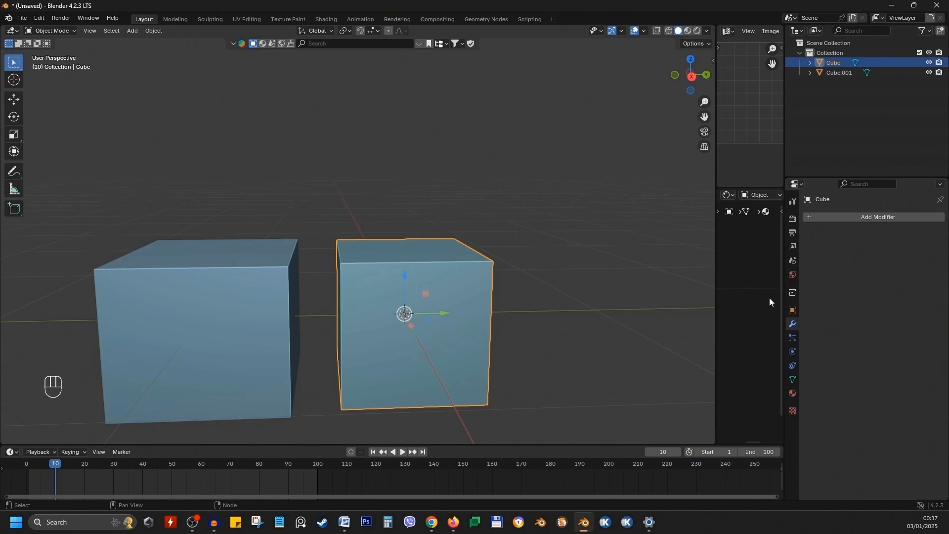
{"action": "left_click", "coordinate": [870, 218]}
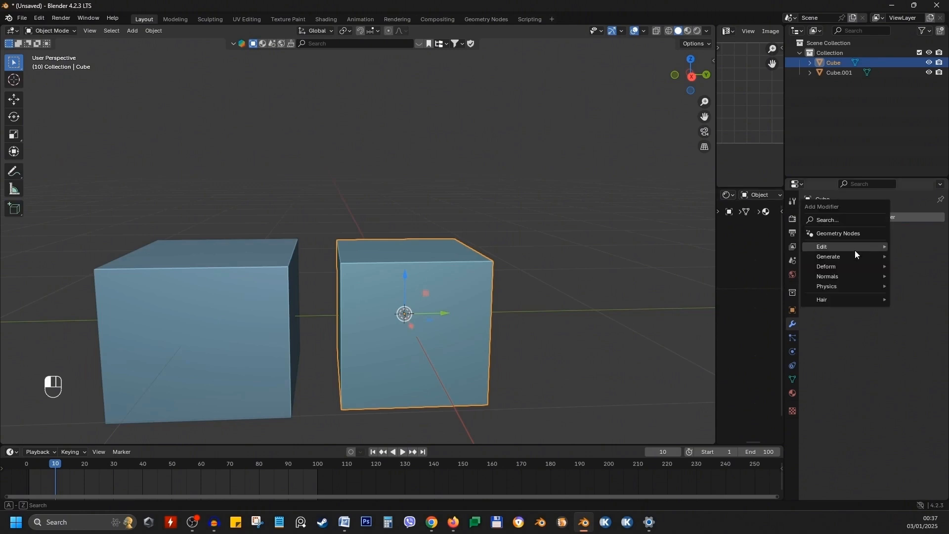
{"action": "mouse_move", "coordinate": [850, 256]}
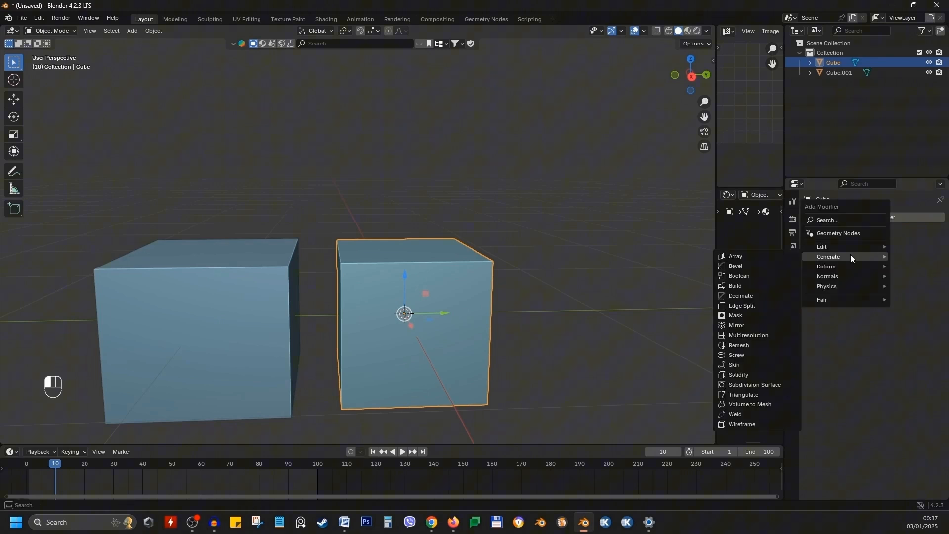
{"action": "left_click", "coordinate": [756, 385]}
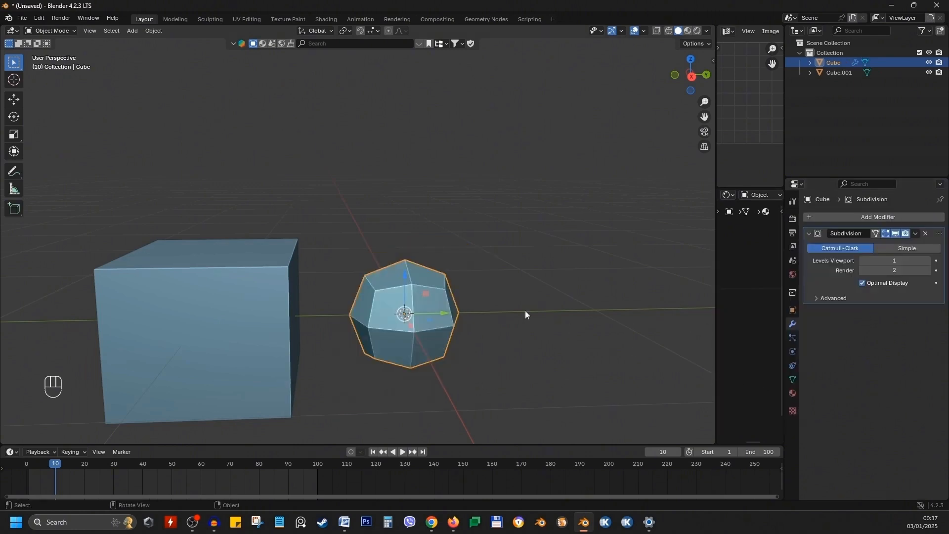
Compare the plain and subdivided cubes, and set the Subdivision modifier's viewport levels to 3.
{"action": "left_click", "coordinate": [279, 262]}
{"action": "left_click", "coordinate": [387, 301]}
{"action": "middle_click_drag", "start_coordinate": [387, 301], "coordinate": [474, 275], "text": "shift"}
{"action": "middle_click_drag", "start_coordinate": [459, 281], "coordinate": [464, 301]}
{"action": "scroll", "coordinate": [464, 300], "scroll_direction": "up", "scroll_amount": 2}
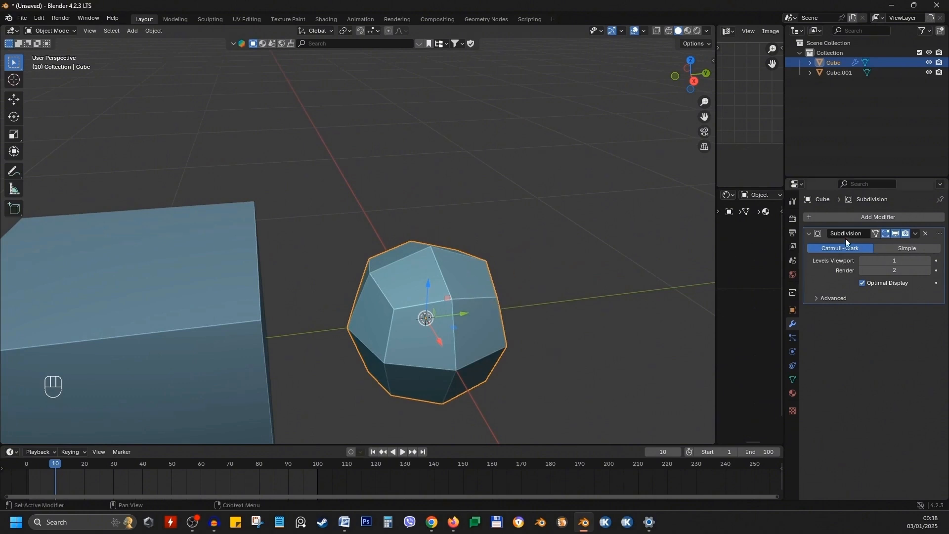
{"action": "left_click", "coordinate": [928, 261]}
{"action": "left_click", "coordinate": [928, 261]}
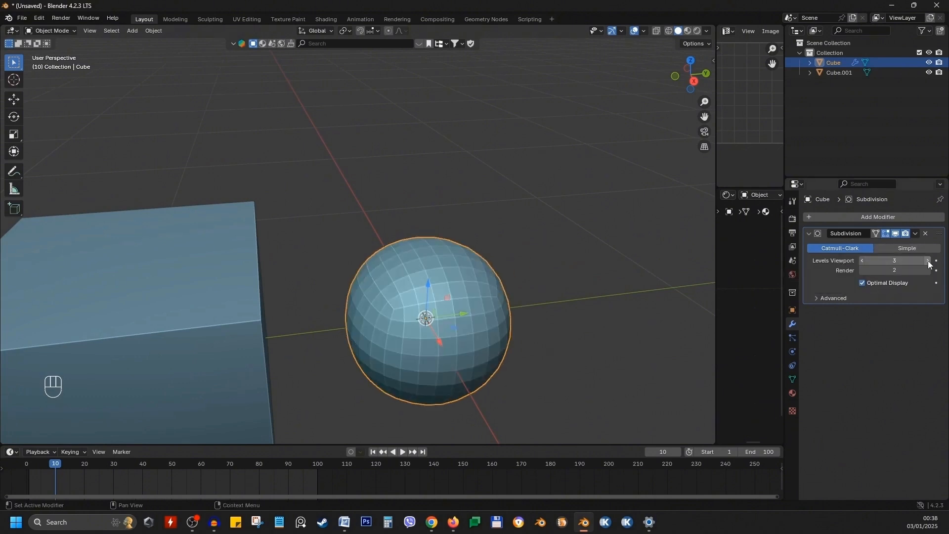
Examine the subdivided cube's smoothed surface up close and compare it with its original cage in Edit Mode.
{"action": "middle_click_drag", "start_coordinate": [400, 280], "coordinate": [391, 251]}
{"action": "scroll", "coordinate": [465, 280], "scroll_direction": "up", "scroll_amount": 3}
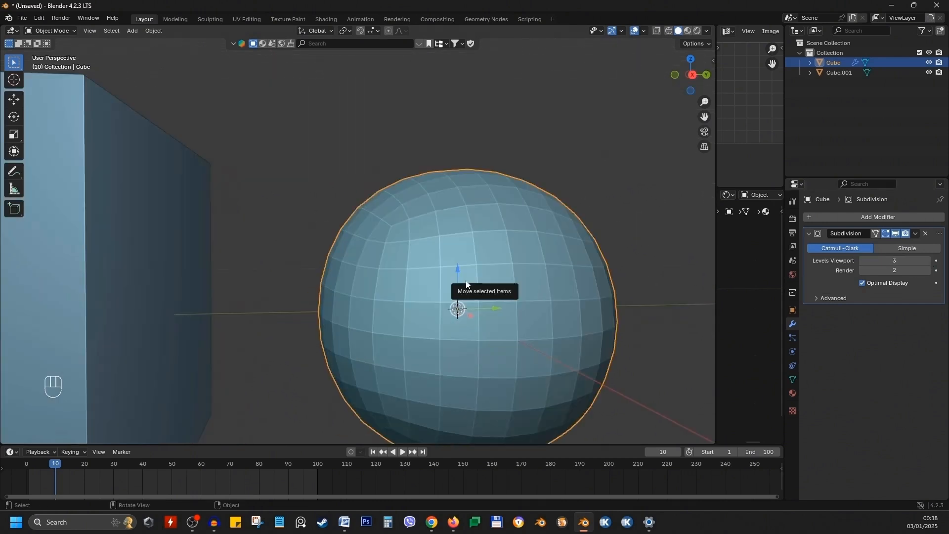
{"action": "scroll", "coordinate": [465, 222], "scroll_direction": "down", "scroll_amount": 3}
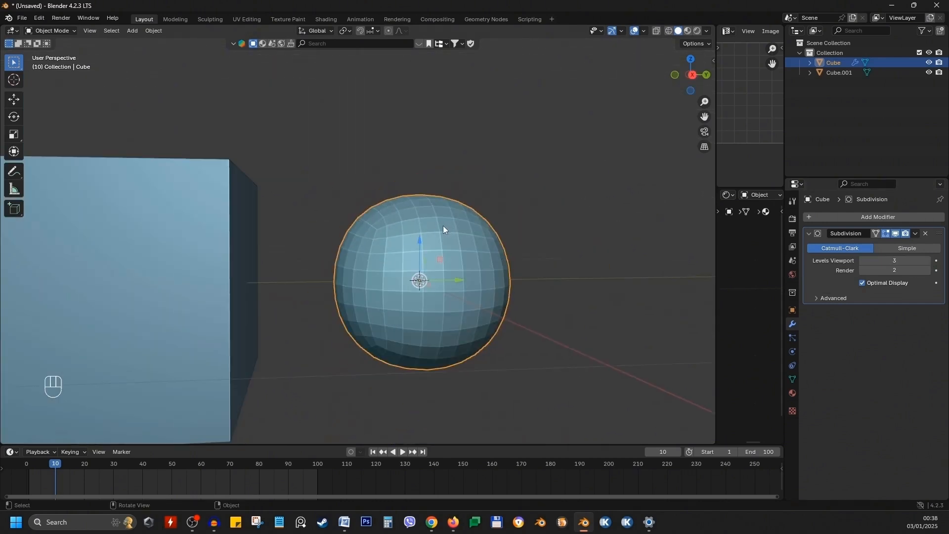
{"action": "key", "text": "Tab"}
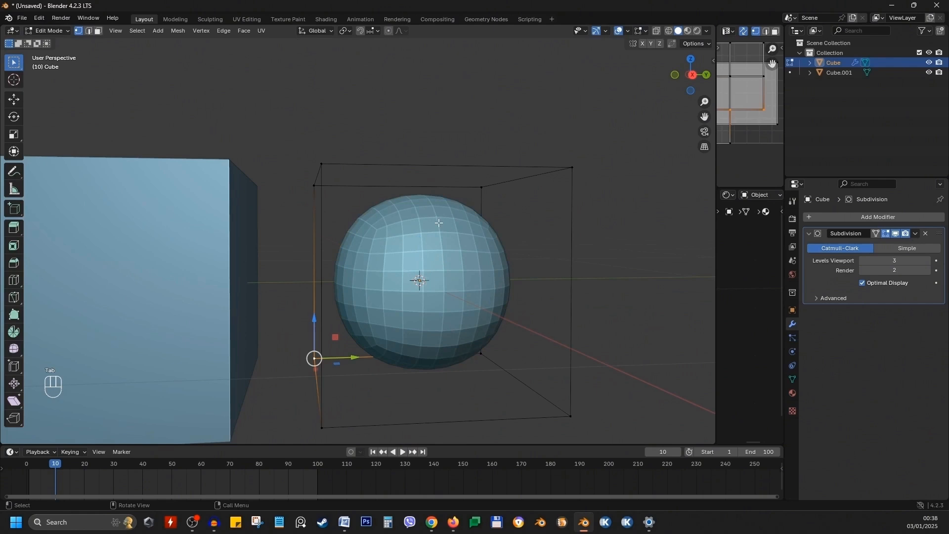
{"action": "middle_click_drag", "start_coordinate": [438, 223], "coordinate": [366, 176]}
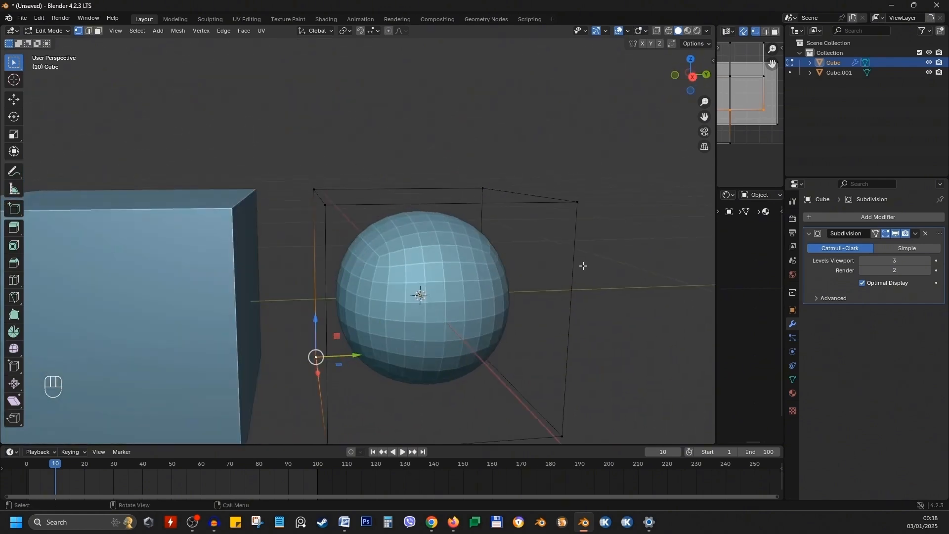
{"action": "scroll", "coordinate": [583, 265], "scroll_direction": "down", "scroll_amount": 2}
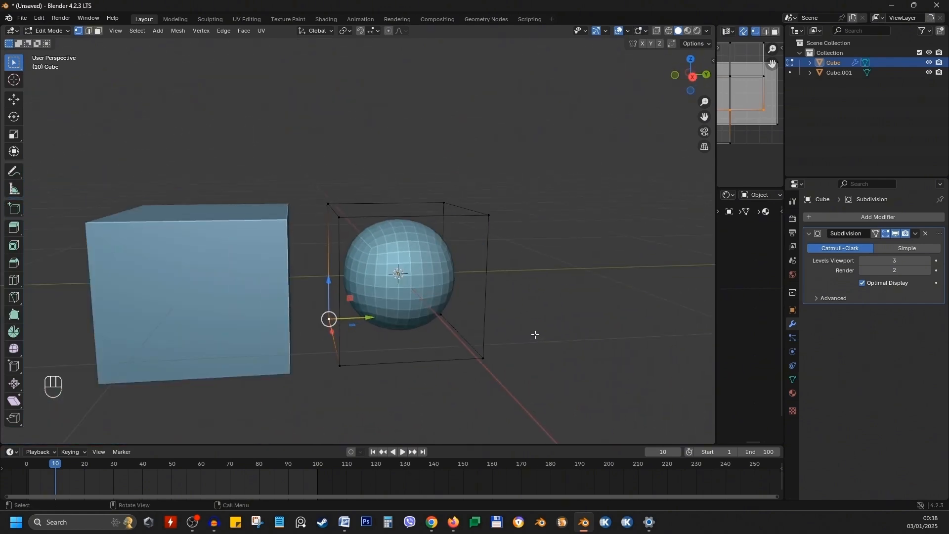
{"action": "scroll", "coordinate": [583, 239], "scroll_direction": "up", "scroll_amount": 3}
{"action": "key", "text": "Tab"}
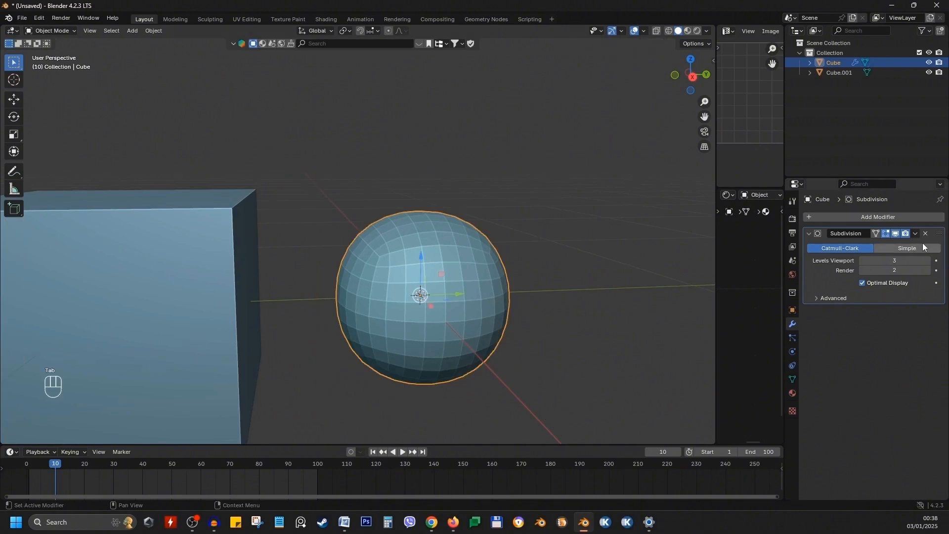
Disable the Subdivision modifier's viewport display and inspect the original cube shape.
{"action": "left_click", "coordinate": [895, 234]}
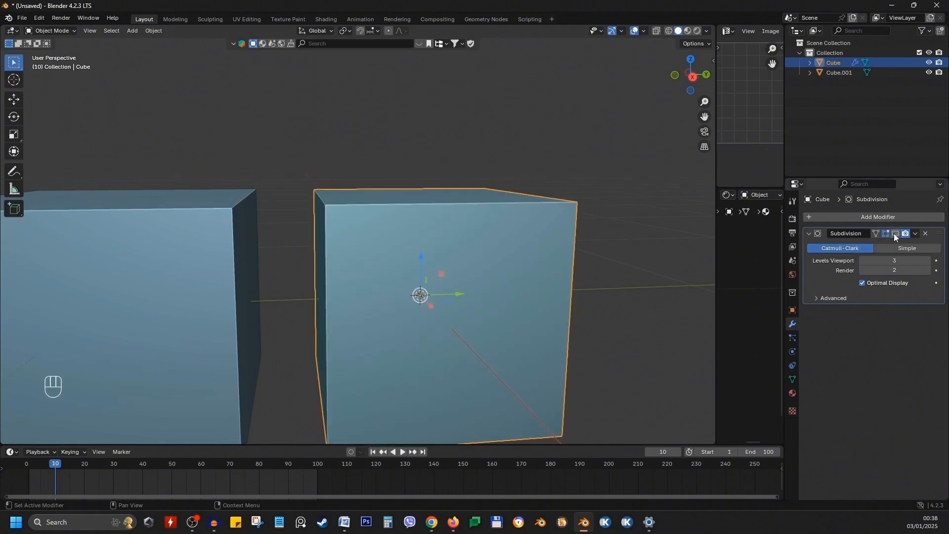
{"action": "middle_click_drag", "start_coordinate": [378, 262], "coordinate": [368, 277]}
{"action": "scroll", "coordinate": [368, 278], "scroll_direction": "down", "scroll_amount": 4}
{"action": "scroll", "coordinate": [376, 278], "scroll_direction": "up", "scroll_amount": 1}
{"action": "scroll", "coordinate": [484, 280], "scroll_direction": "up", "scroll_amount": 2}
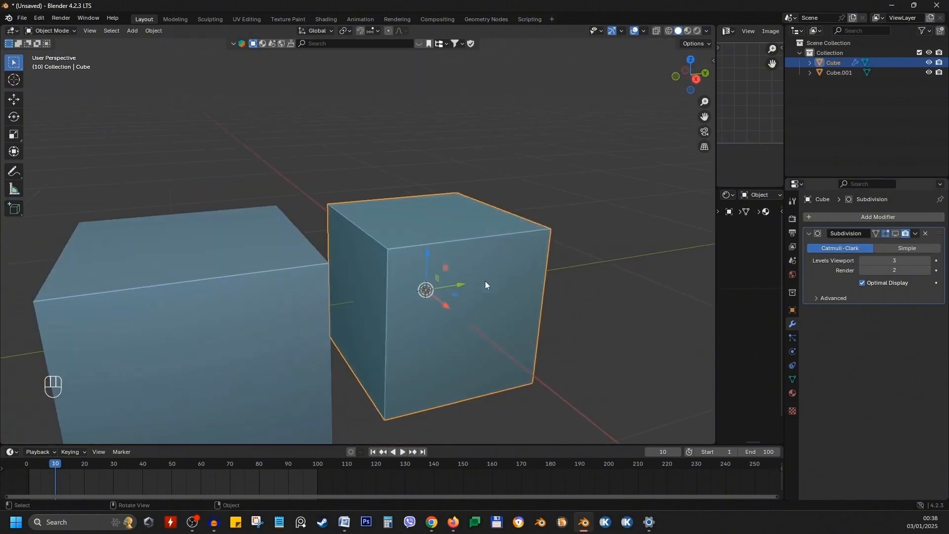
Re-enable the Subdivision modifier's viewport display and add a Bevel modifier to the cube.
{"action": "middle_click_drag", "start_coordinate": [486, 280], "coordinate": [446, 256]}
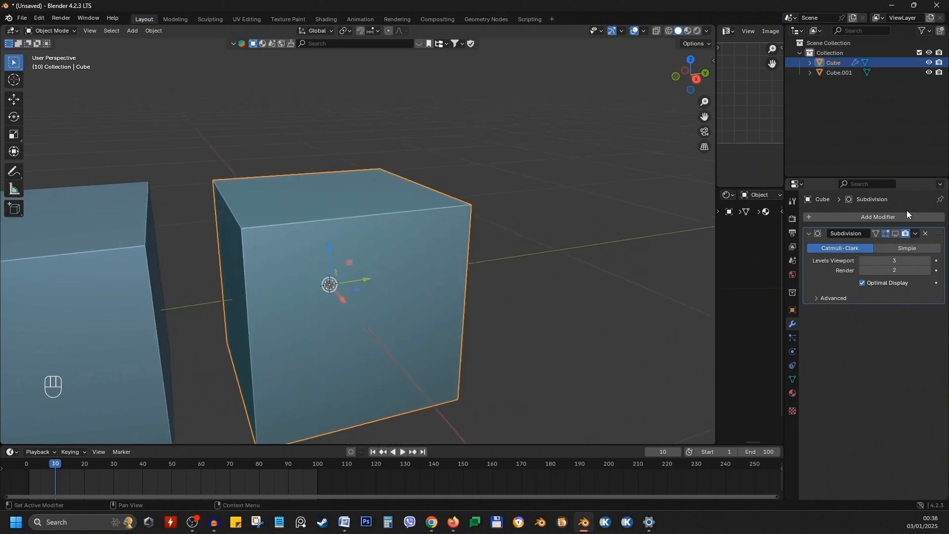
{"action": "left_click", "coordinate": [895, 233]}
{"action": "left_click", "coordinate": [879, 217]}
{"action": "mouse_move", "coordinate": [882, 216]}
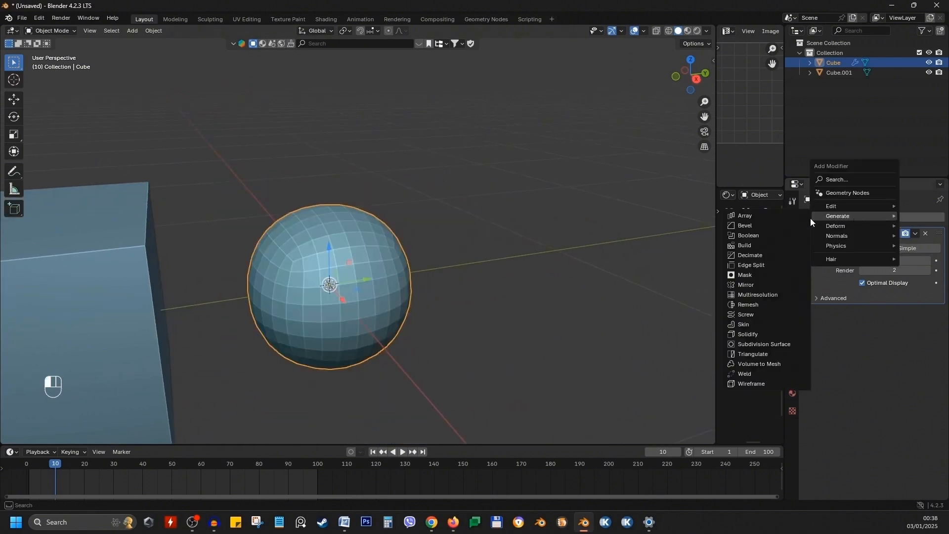
{"action": "left_click", "coordinate": [764, 226]}
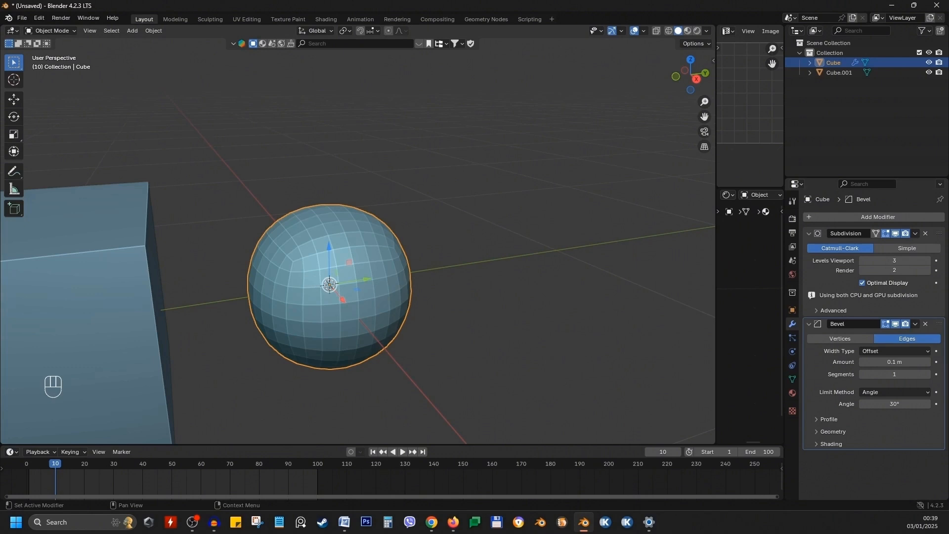
Compare both stacking orders of the Bevel and Subdivision modifiers, leaving Bevel above Subdivision.
{"action": "left_click_drag", "start_coordinate": [938, 324], "coordinate": [923, 220]}
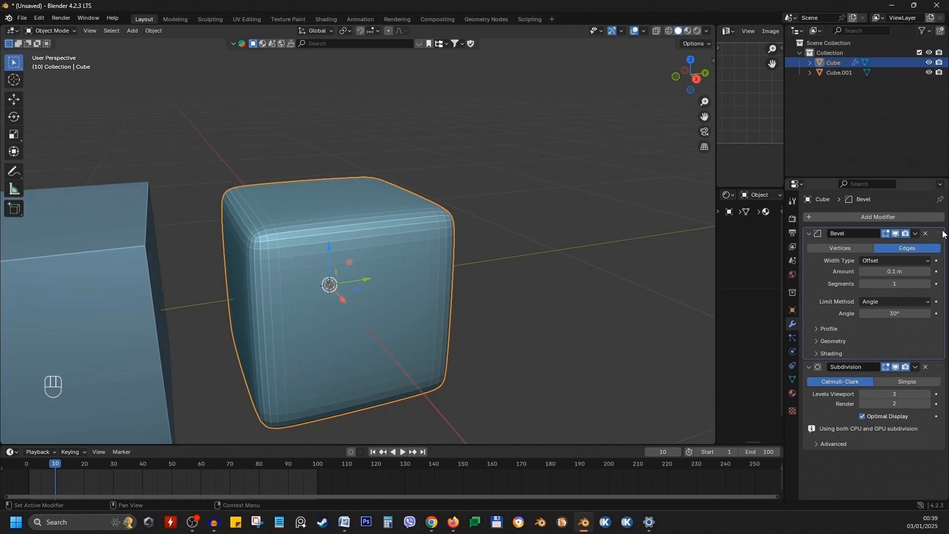
{"action": "left_click_drag", "start_coordinate": [939, 231], "coordinate": [899, 356]}
{"action": "left_click_drag", "start_coordinate": [939, 324], "coordinate": [936, 220]}
Increase the Bevel's segments and adjust its amount, and move the Bevel back below the Subdivision modifier.
{"action": "left_click", "coordinate": [928, 285]}
{"action": "left_click", "coordinate": [927, 284]}
{"action": "left_click_drag", "start_coordinate": [892, 271], "coordinate": [889, 264]}
{"action": "left_click_drag", "start_coordinate": [940, 232], "coordinate": [938, 395]}
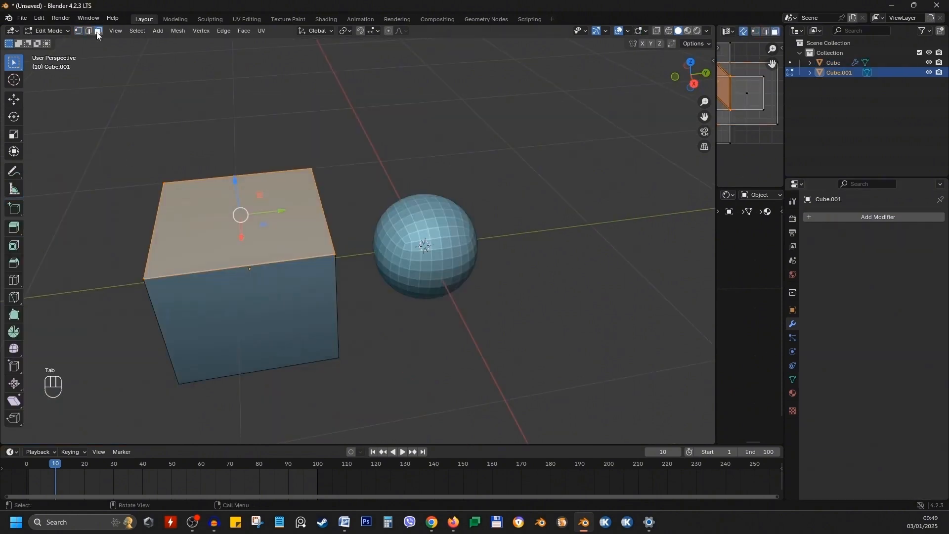
Delete the top face of the plain cube in face select mode and return to Object Mode.
{"action": "left_click", "coordinate": [98, 31]}
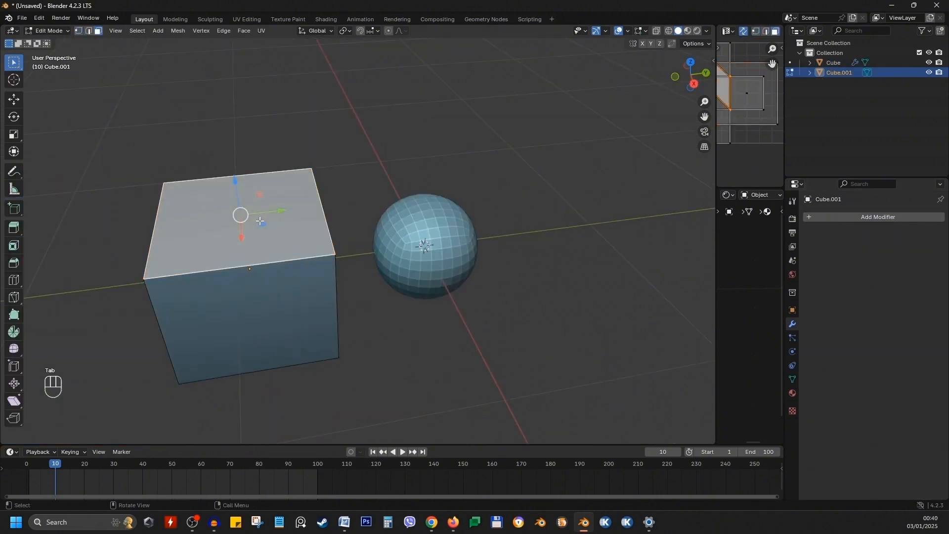
{"action": "key", "text": "x"}
{"action": "left_click", "coordinate": [218, 243]}
{"action": "key", "text": "Tab"}
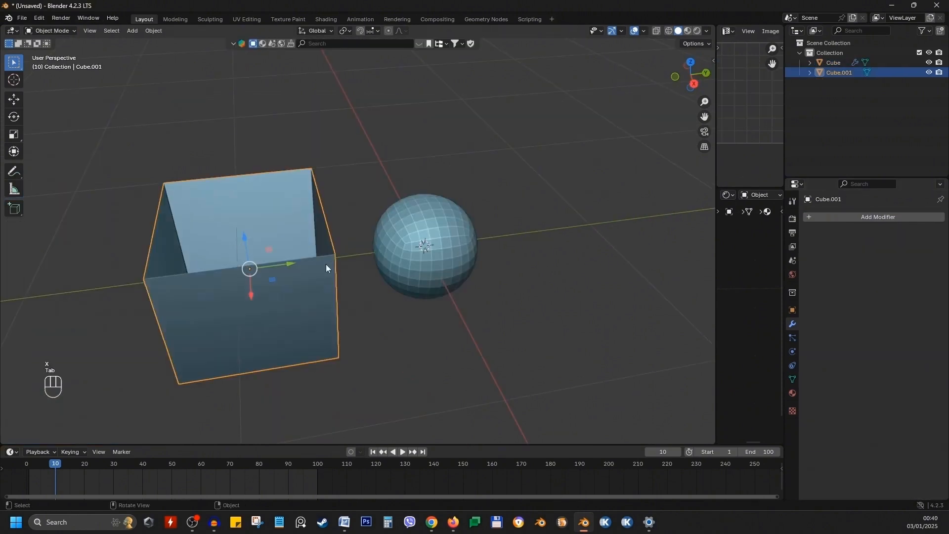
Add a Mirror modifier to the open-topped cube.
{"action": "middle_click_drag", "start_coordinate": [322, 263], "coordinate": [334, 271]}
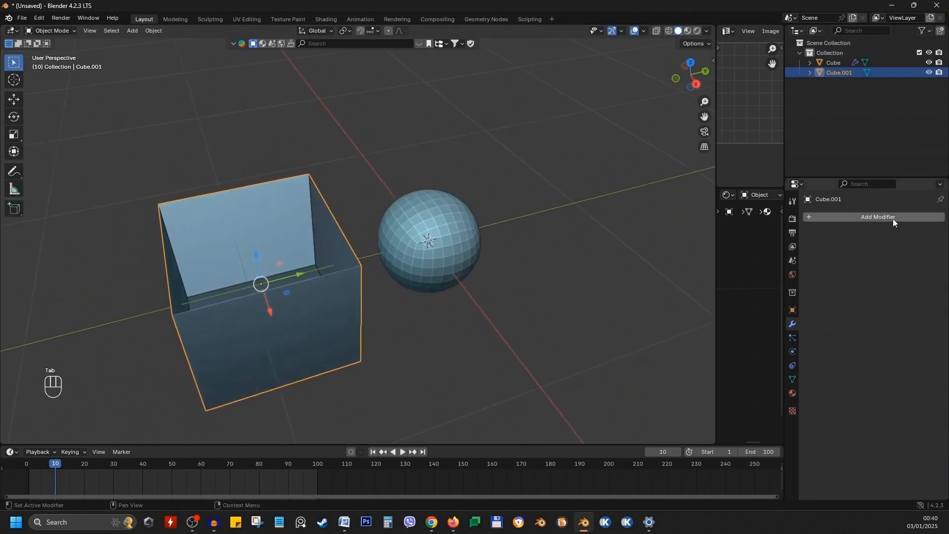
{"action": "left_click", "coordinate": [869, 218]}
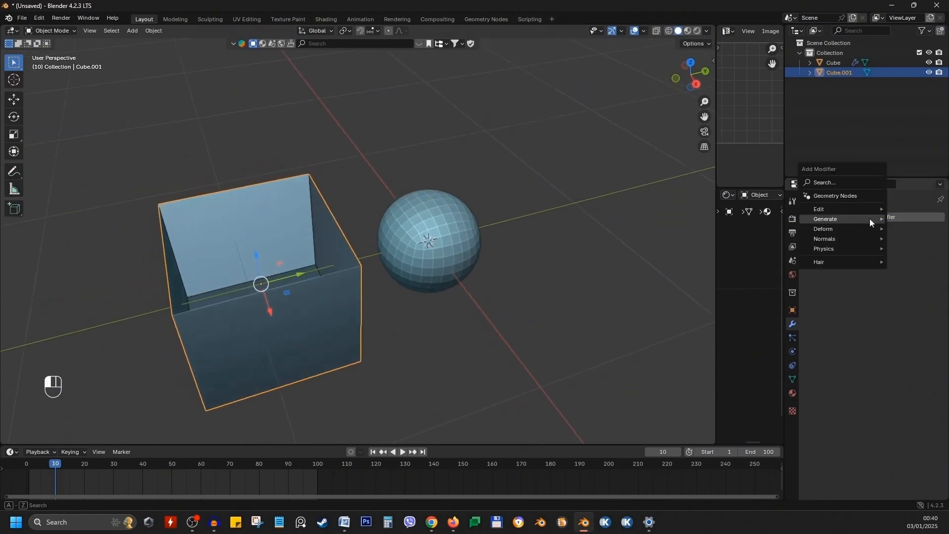
{"action": "mouse_move", "coordinate": [870, 219]}
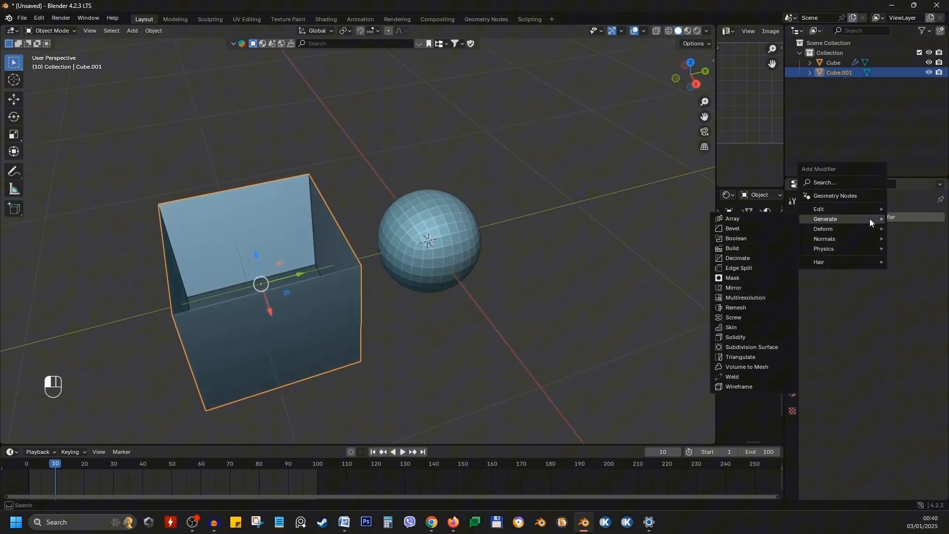
{"action": "left_click", "coordinate": [752, 288]}
{"action": "middle_click_drag", "start_coordinate": [499, 259], "coordinate": [467, 274]}
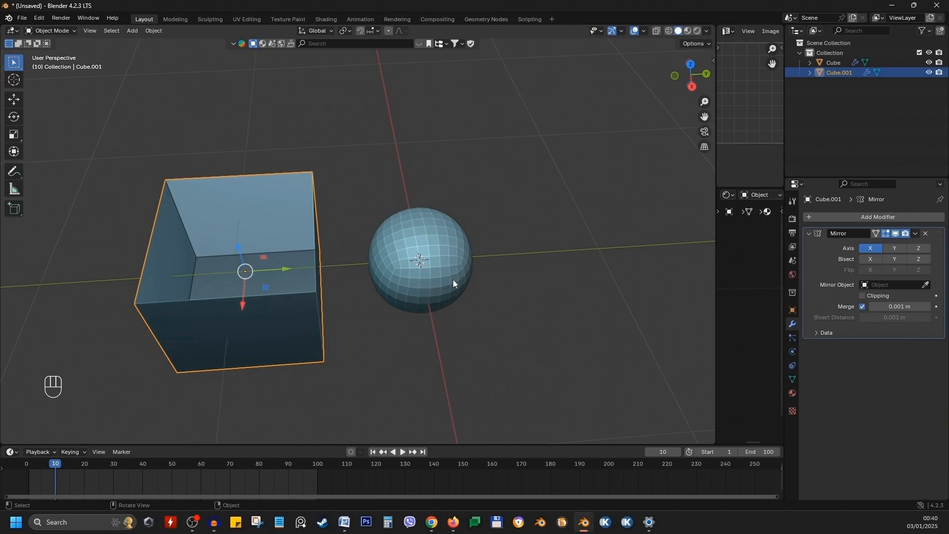
Use the subdivided sphere-like cube as the mirror object and mirror the open box on Y only.
{"action": "left_click", "coordinate": [925, 285]}
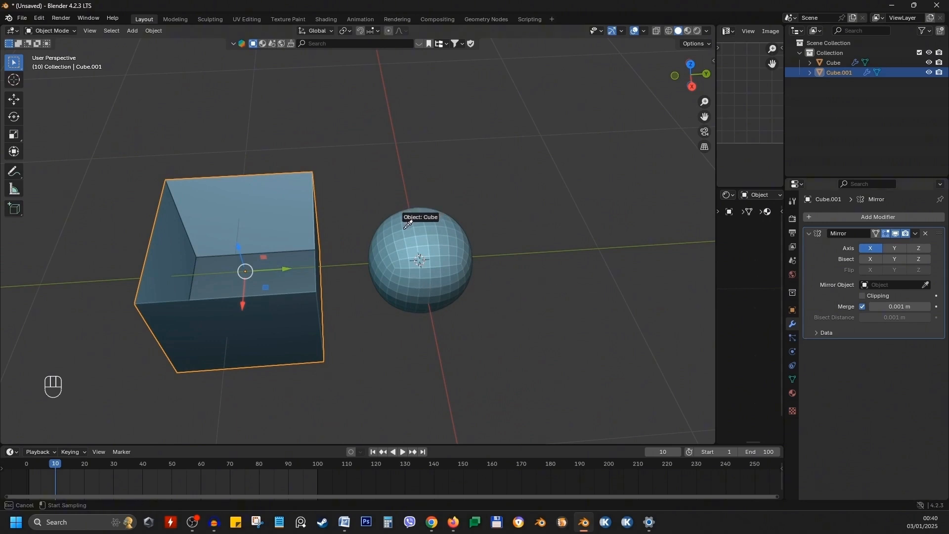
{"action": "left_click", "coordinate": [435, 227]}
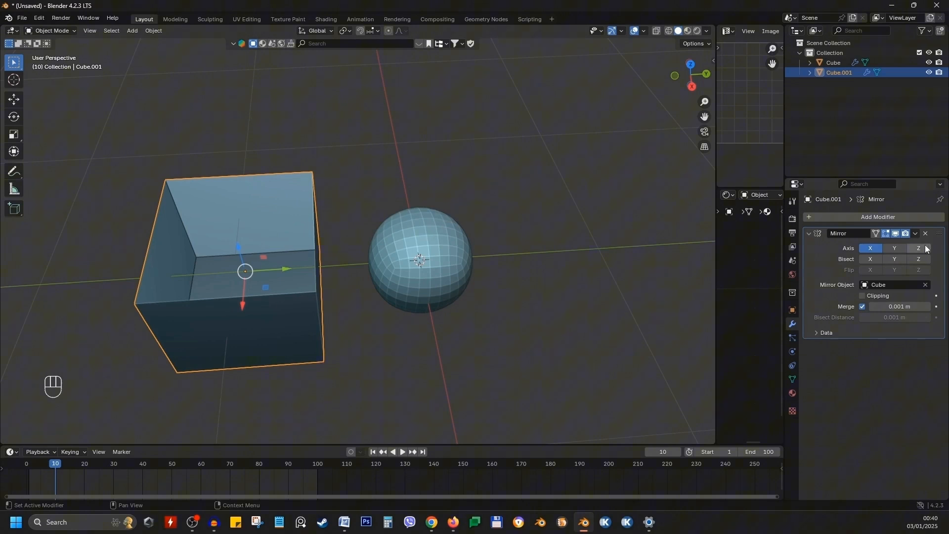
{"action": "left_click", "coordinate": [893, 250]}
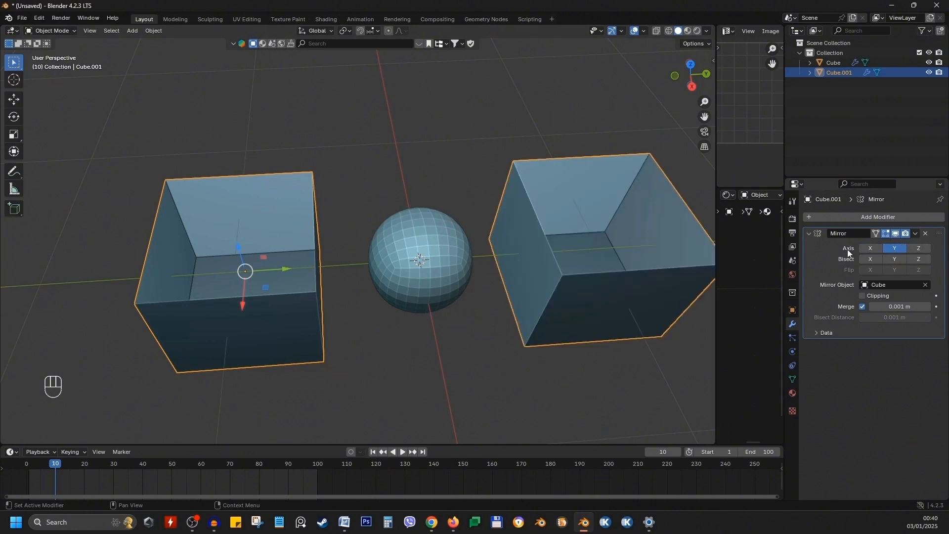
{"action": "middle_click_drag", "start_coordinate": [464, 316], "coordinate": [296, 263]}
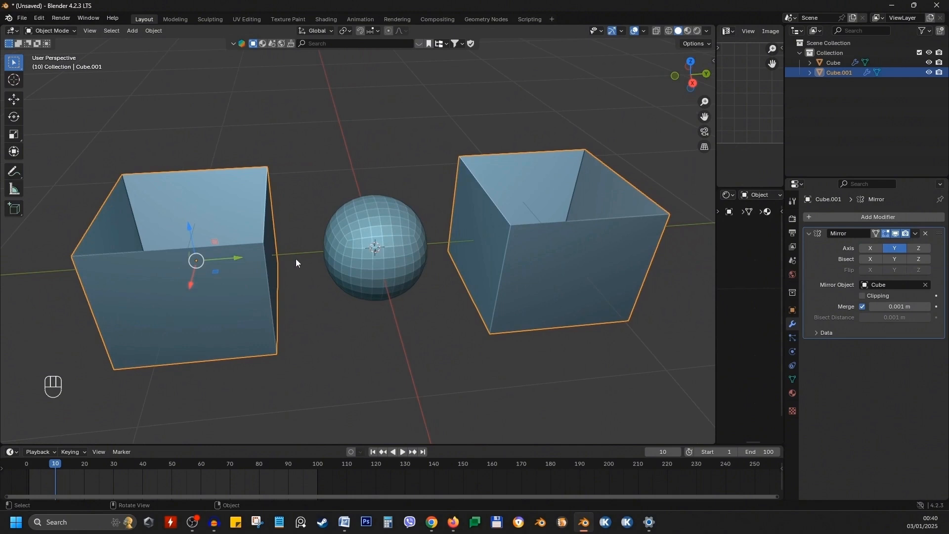
Add a Solidify modifier to the open box and increase its thickness to give the walls visible depth.
{"action": "left_click", "coordinate": [808, 233]}
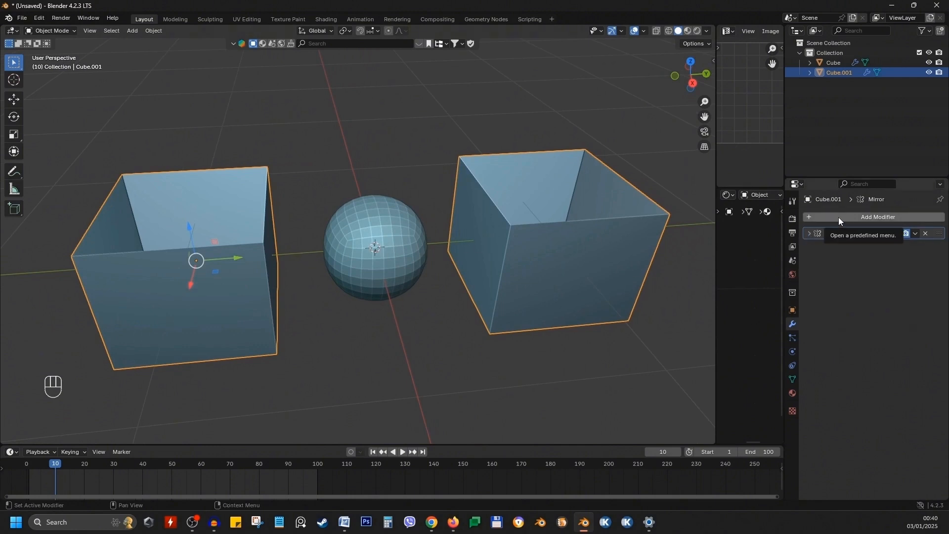
{"action": "left_click", "coordinate": [839, 217]}
{"action": "mouse_move", "coordinate": [817, 221]}
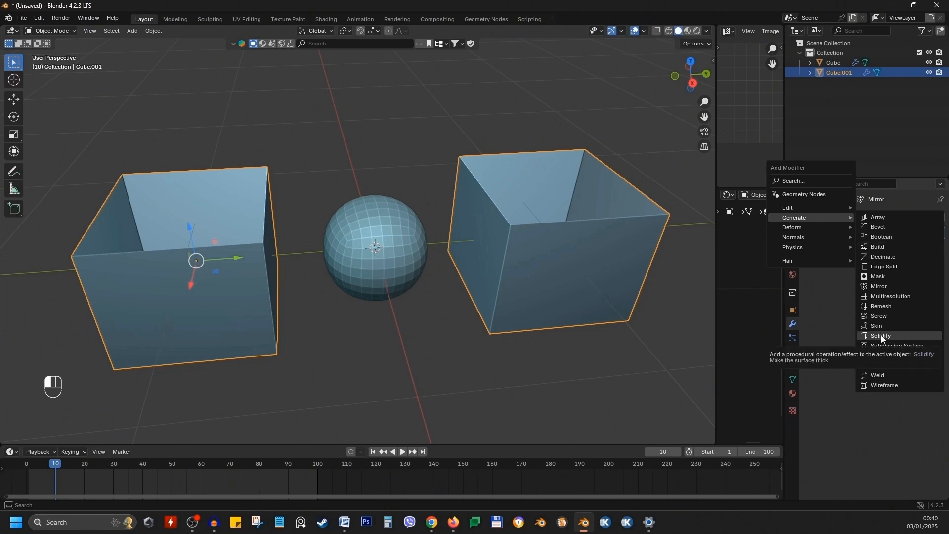
{"action": "left_click", "coordinate": [881, 335]}
{"action": "left_click_drag", "start_coordinate": [884, 273], "coordinate": [904, 274]}
{"action": "left_click", "coordinate": [811, 246]}
Add a Bevel modifier followed by a Subdivision Surface modifier to the open box.
{"action": "left_click", "coordinate": [838, 217]}
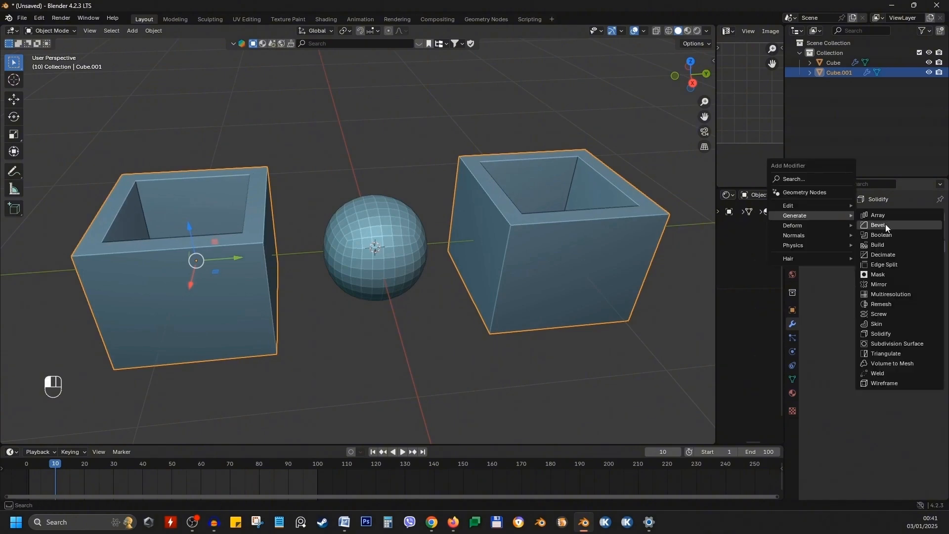
{"action": "left_click", "coordinate": [885, 225]}
{"action": "left_click", "coordinate": [863, 217]}
{"action": "mouse_move", "coordinate": [862, 222]}
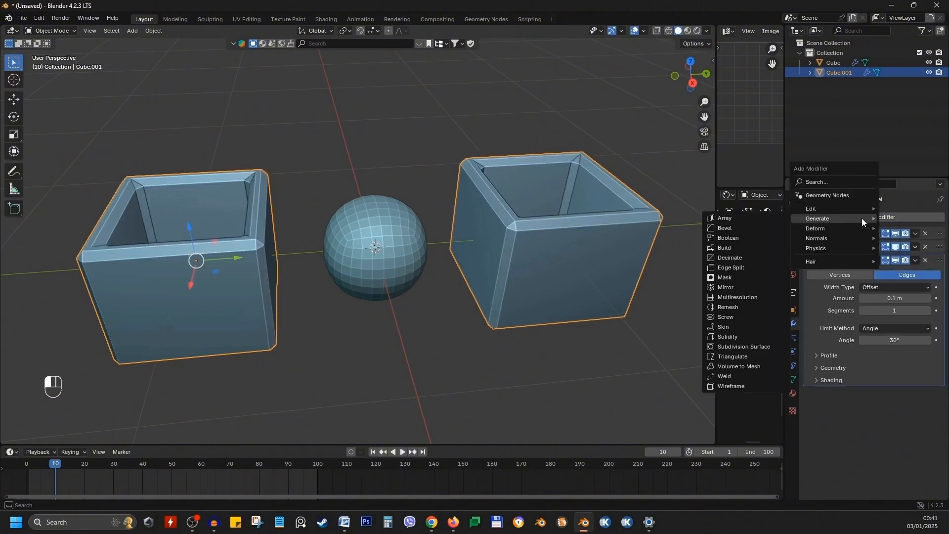
{"action": "left_click", "coordinate": [736, 347]}
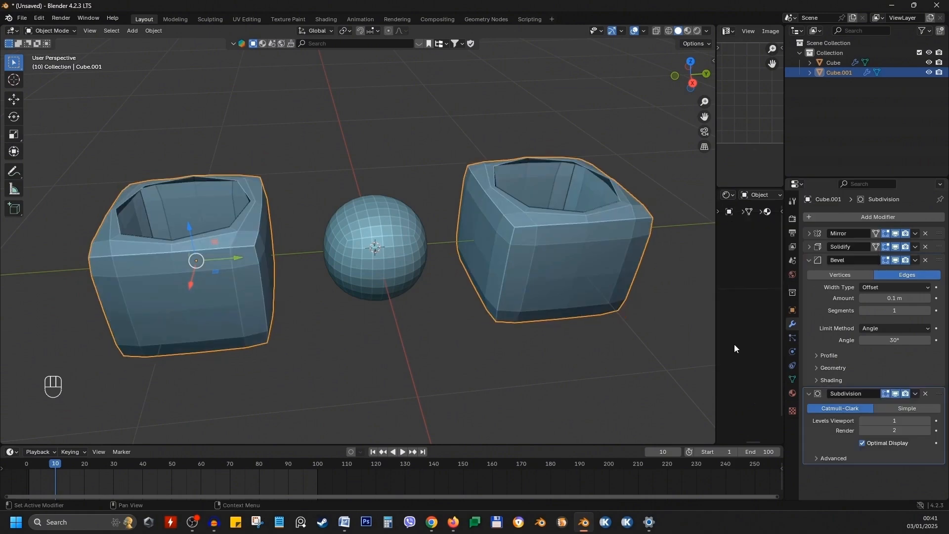
{"action": "middle_click_drag", "start_coordinate": [320, 276], "coordinate": [230, 284]}
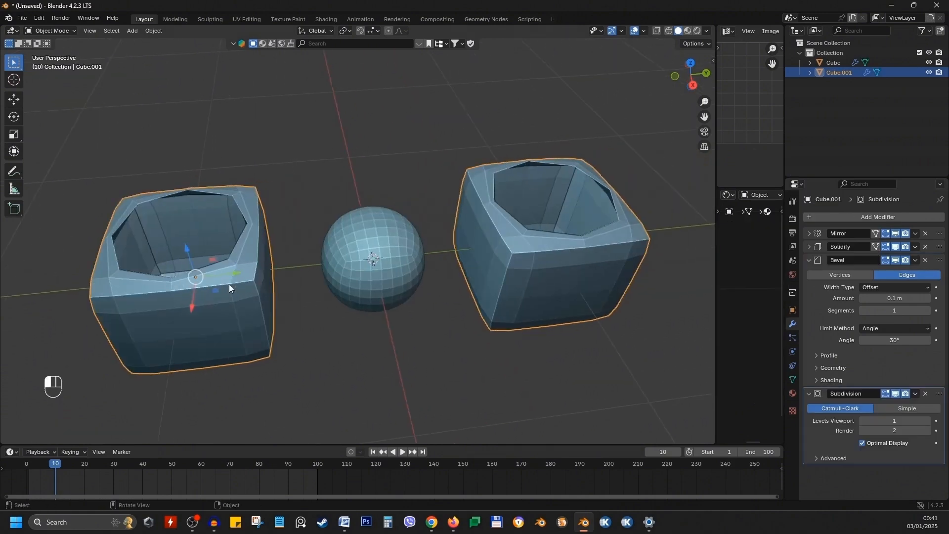
Add two centred loop cuts to the original open box in Edit Mode, one vertical and one through the side edges.
{"action": "key", "text": "Tab"}
{"action": "key", "text": "a"}
{"action": "key", "text": "a"}
{"action": "key", "text": "ctrl+r"}
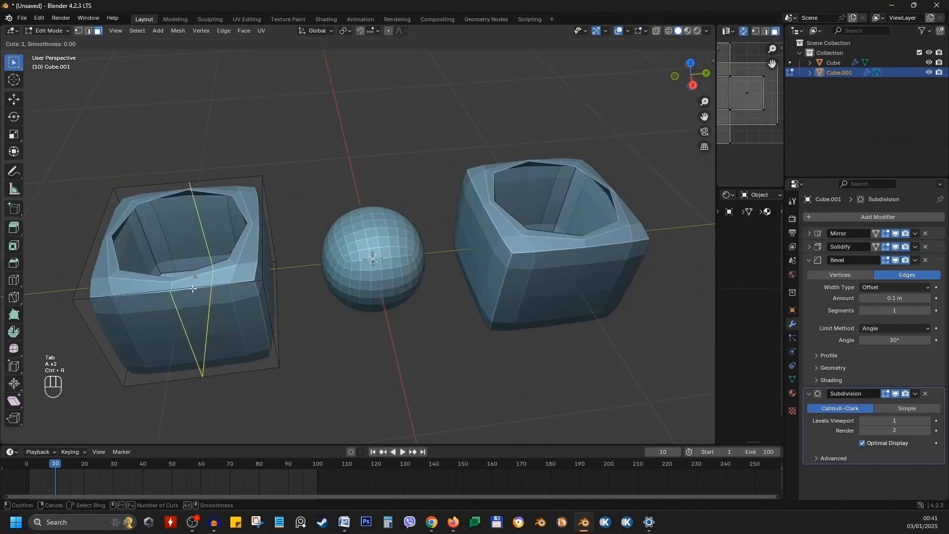
{"action": "left_click", "coordinate": [193, 289]}
{"action": "right_click", "coordinate": [193, 288]}
{"action": "key", "text": "a"}
{"action": "key", "text": "a"}
{"action": "key", "text": "ctrl+r"}
{"action": "left_click", "coordinate": [269, 237]}
{"action": "right_click", "coordinate": [263, 227]}
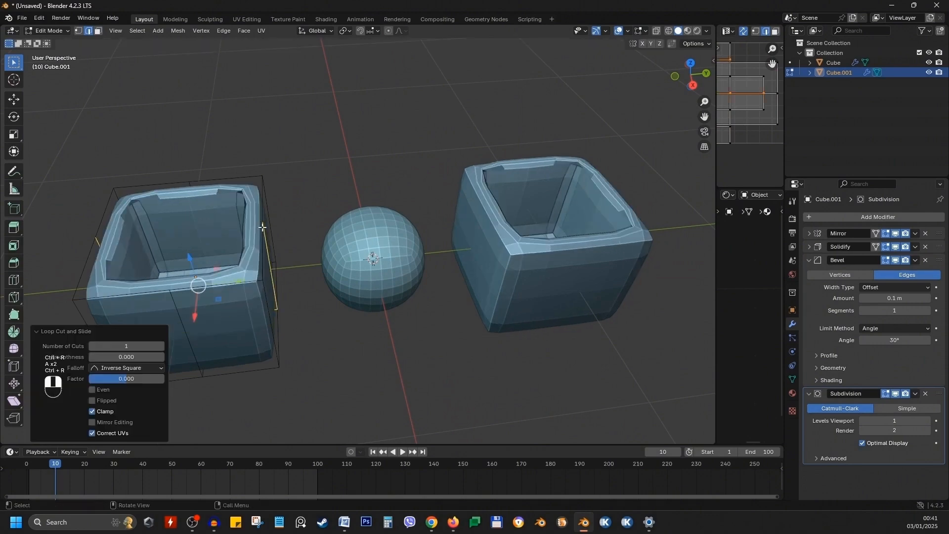
{"action": "key", "text": "Tab"}
{"action": "middle_click_drag", "start_coordinate": [262, 227], "coordinate": [332, 289]}
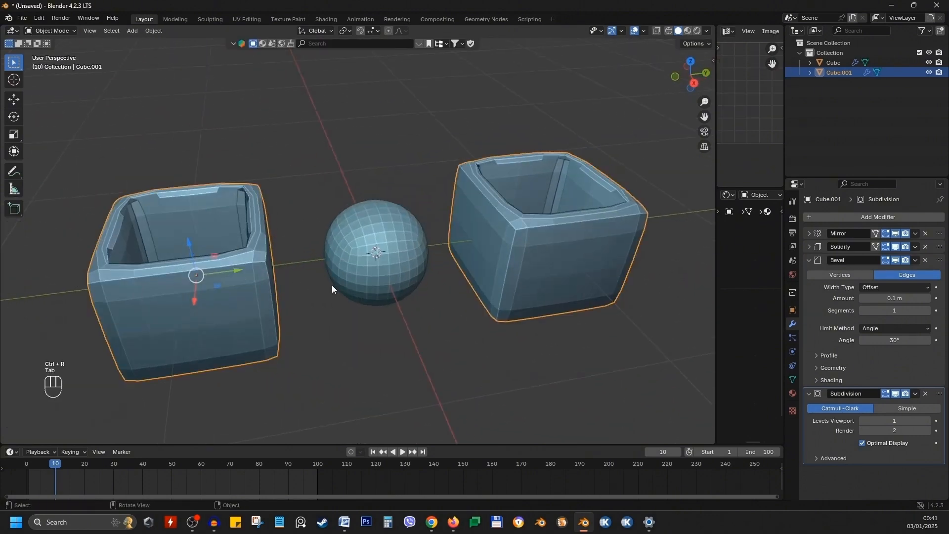
Try rotating the mirrored open box about global Z and moving it along global X, cancelling both transforms.
{"action": "key", "text": "r"}
{"action": "key", "text": "z"}
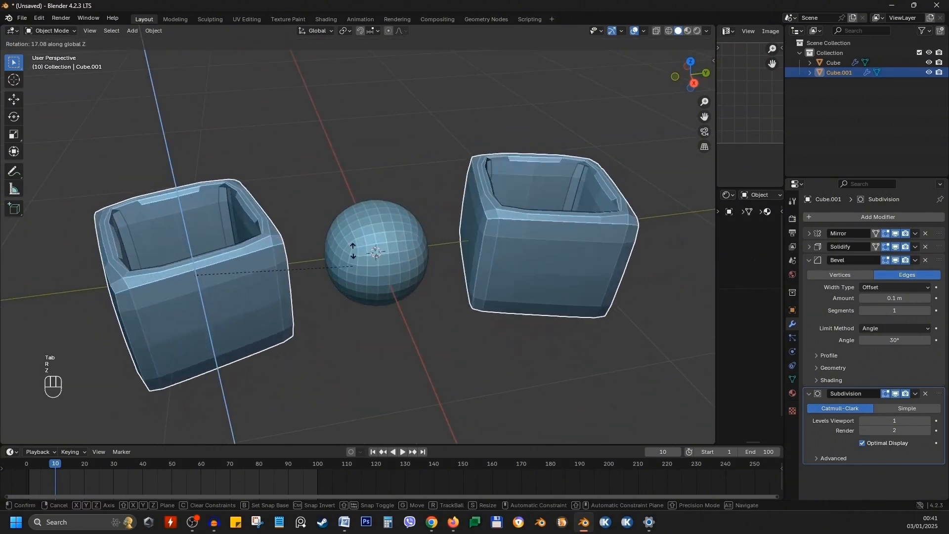
{"action": "right_click", "coordinate": [523, 215]}
{"action": "key", "text": "g"}
{"action": "key", "text": "x"}
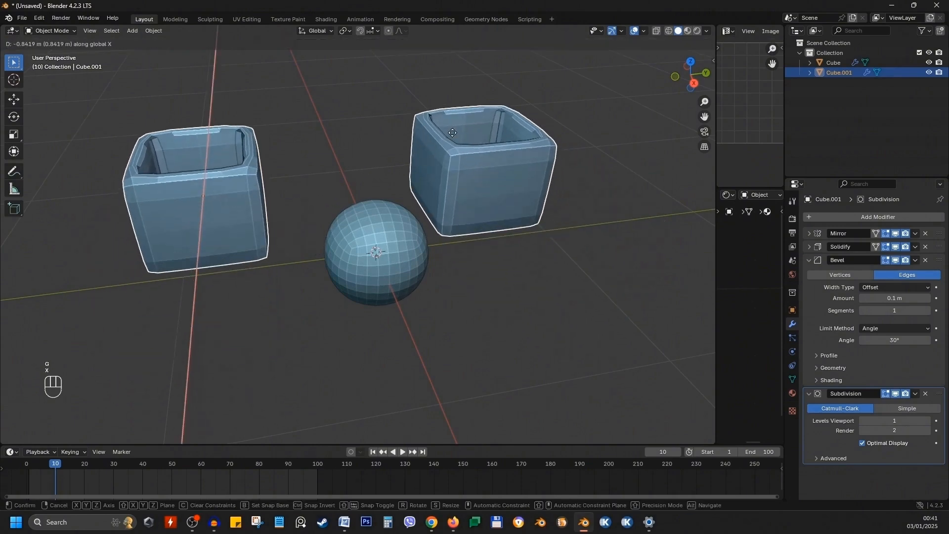
{"action": "right_click", "coordinate": [457, 240]}
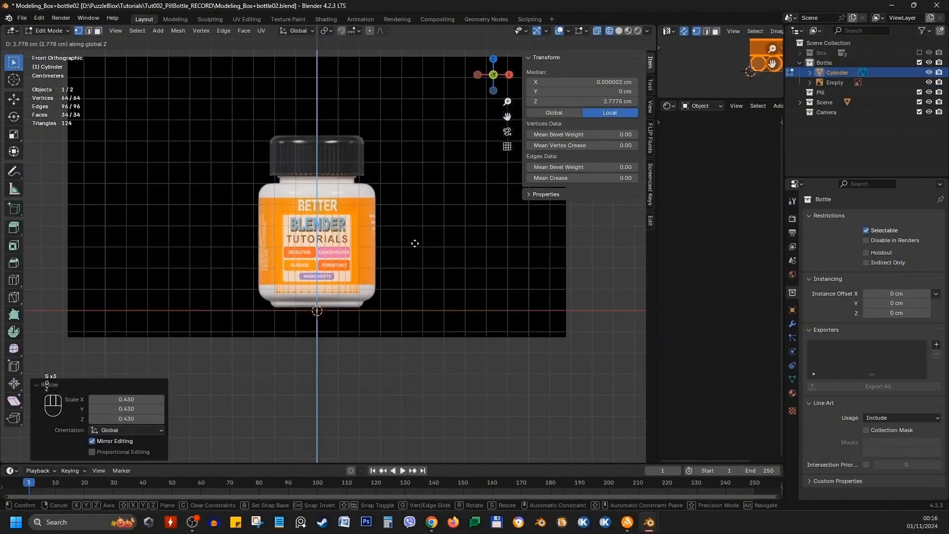
Move the cylinder mesh up about 3.38 cm along Z over the bottle reference image.
{"action": "scroll", "coordinate": [415, 243], "scroll_direction": "up", "scroll_amount": 4}
{"action": "left_click", "coordinate": [445, 241]}
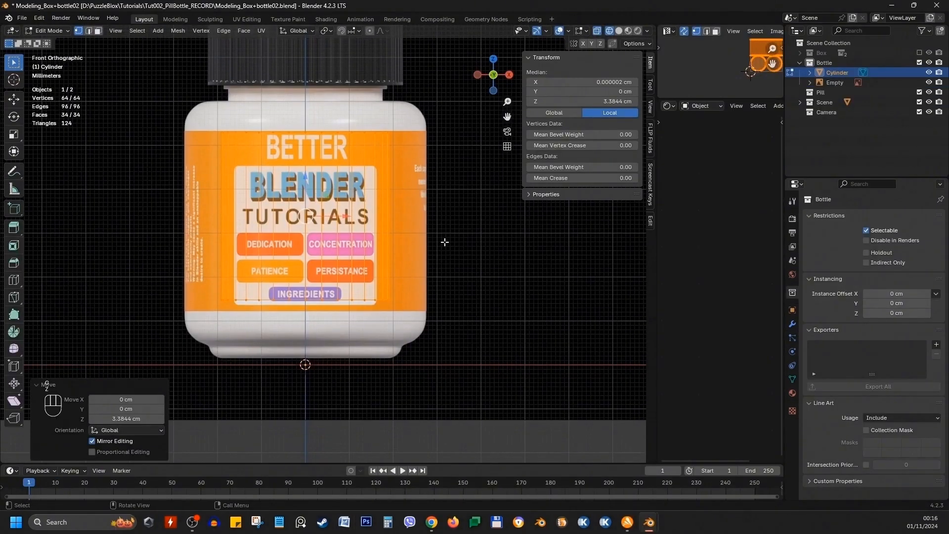
{"action": "key", "text": "Tab"}
Enable opacity on the bottle reference image and set it to 0.354.
{"action": "left_click", "coordinate": [439, 153]}
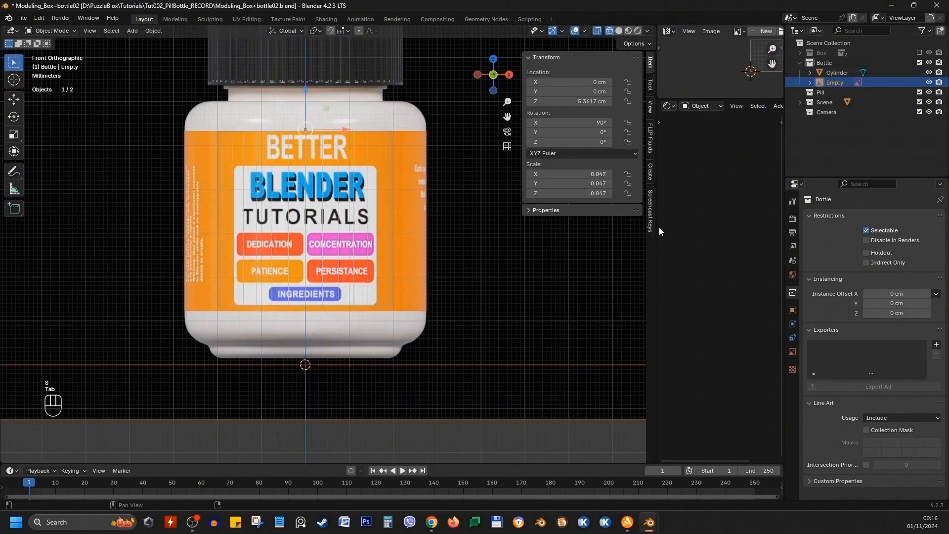
{"action": "left_click", "coordinate": [792, 351]}
{"action": "left_click", "coordinate": [862, 333]}
{"action": "left_click_drag", "start_coordinate": [897, 333], "coordinate": [870, 333]}
{"action": "middle_click_drag", "start_coordinate": [378, 141], "coordinate": [403, 186], "text": "shift"}
{"action": "left_click", "coordinate": [411, 184]}
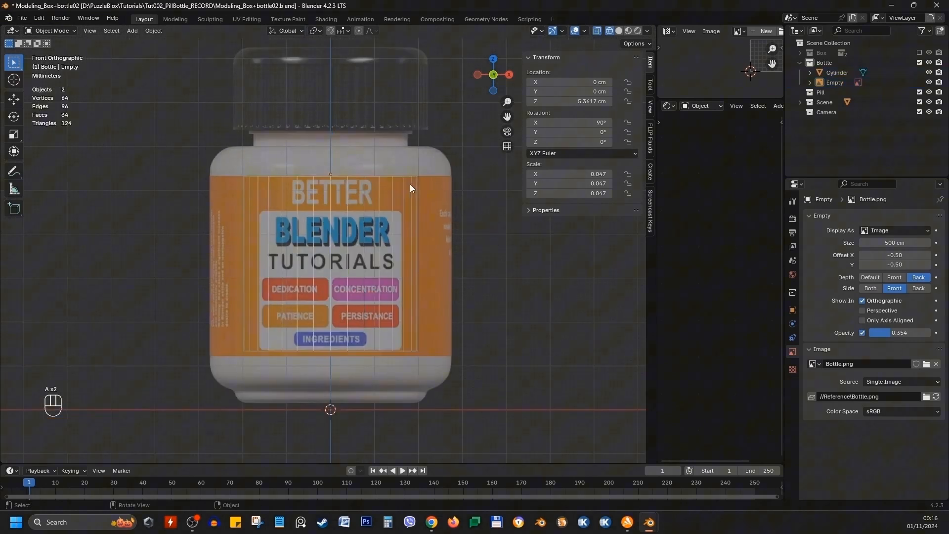
Reposition the whole cylinder mesh along Z against the bottle reference in Edit Mode.
{"action": "key", "text": "Tab"}
{"action": "key", "text": "a"}
{"action": "key", "text": "g"}
{"action": "key", "text": "z"}
{"action": "left_click", "coordinate": [502, 237]}
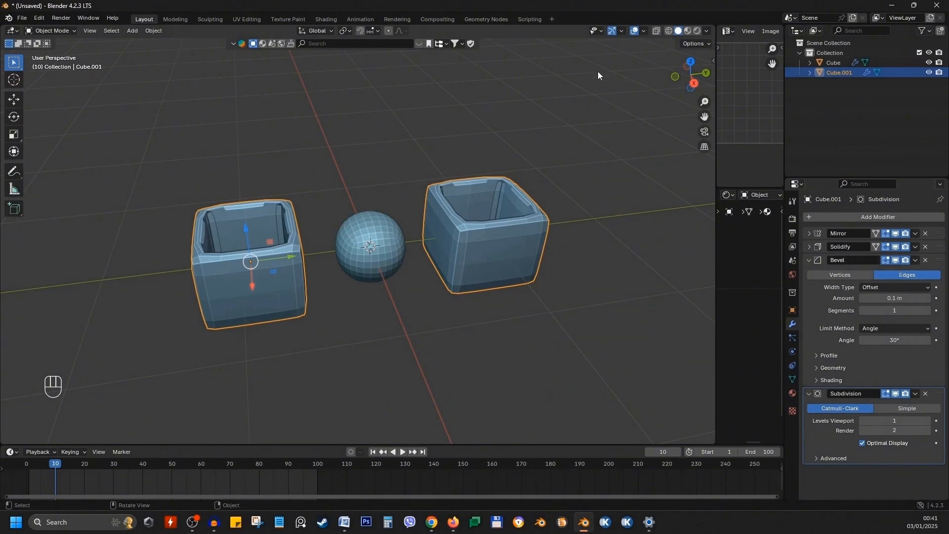
{"action": "scroll", "coordinate": [486, 196], "scroll_direction": "up", "scroll_amount": 2}
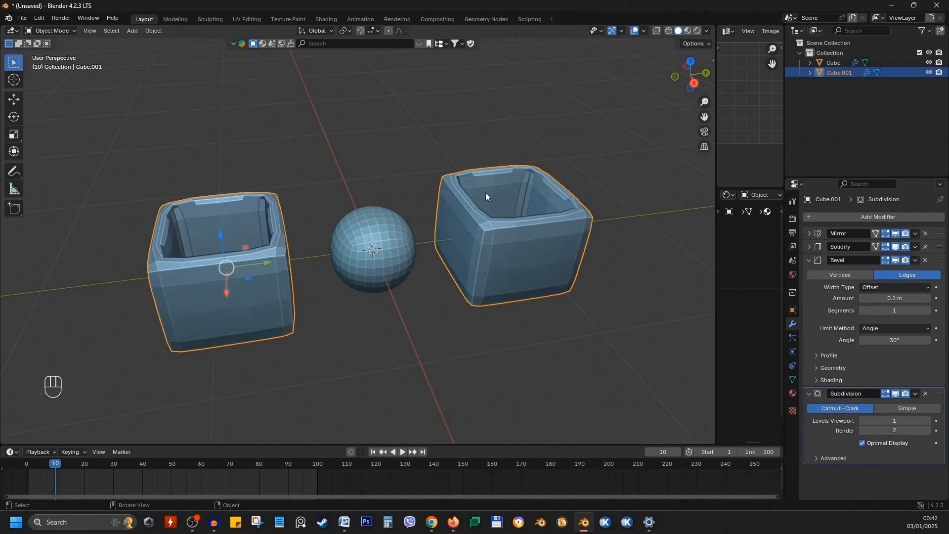